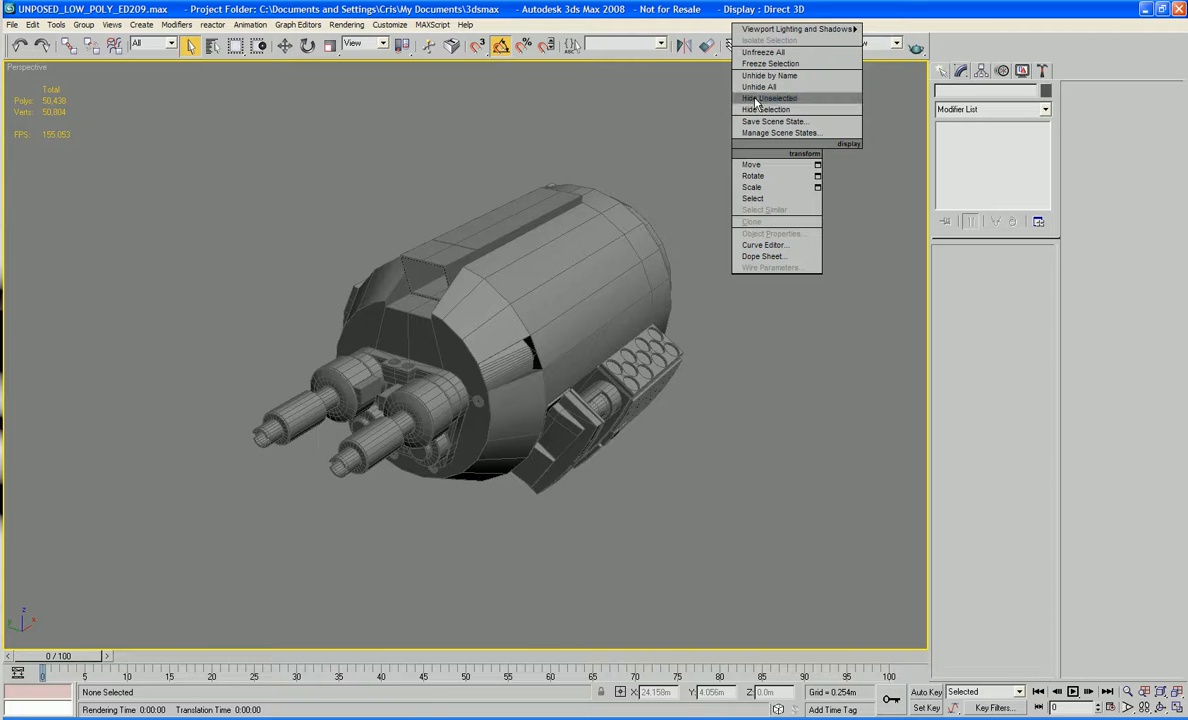
Step: Unhide all objects to show the complete robot
click(760, 87)
scroll(803, 176, down, 5)
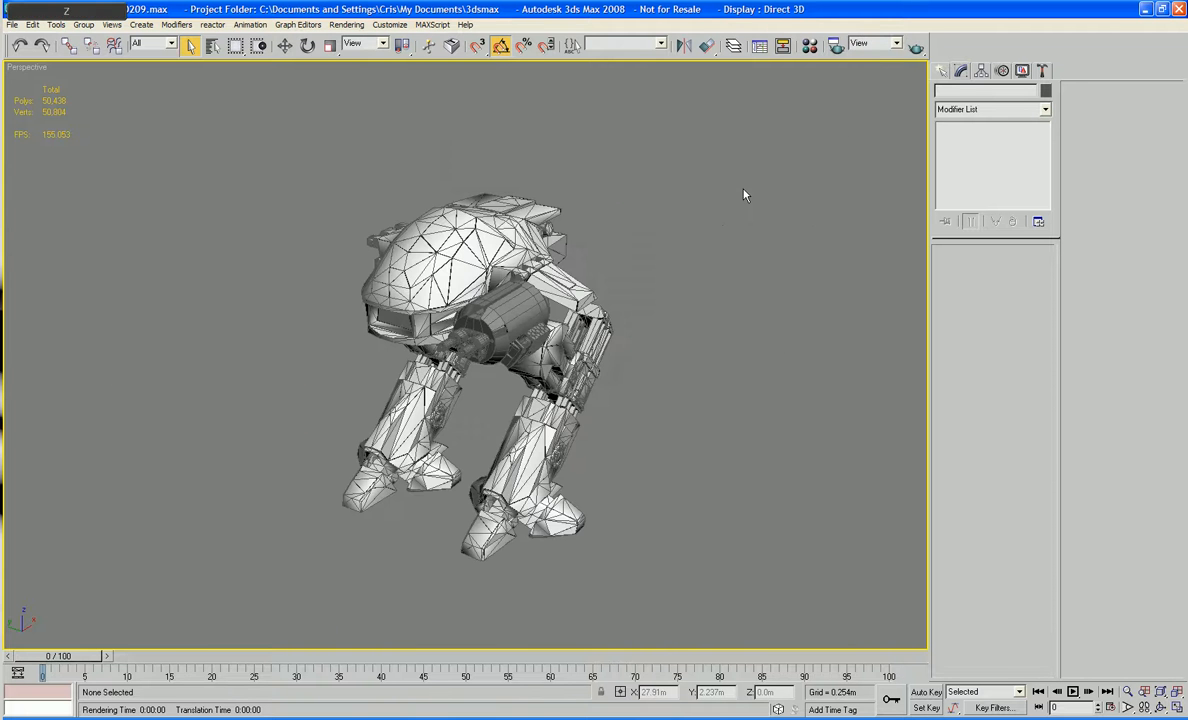
alt+middle_drag(745, 193, 647, 246)
Step: Select the robot's left gun and hide every other object
click(464, 310)
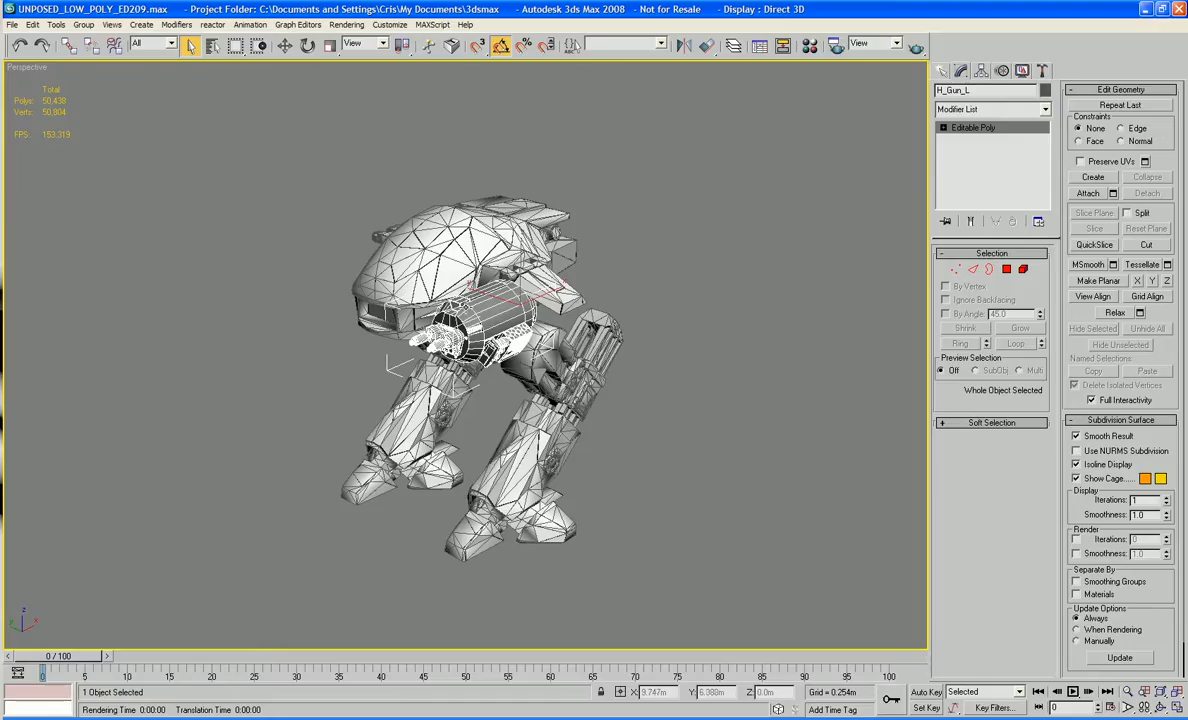
right_click(434, 287)
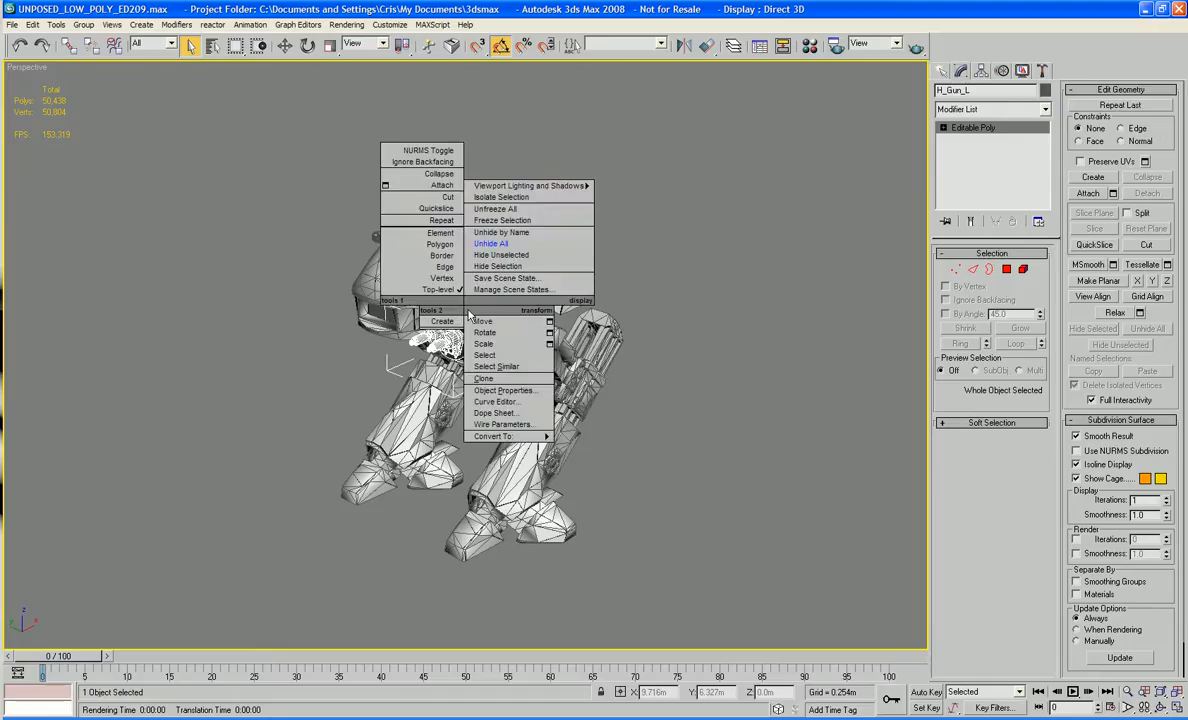
click(492, 257)
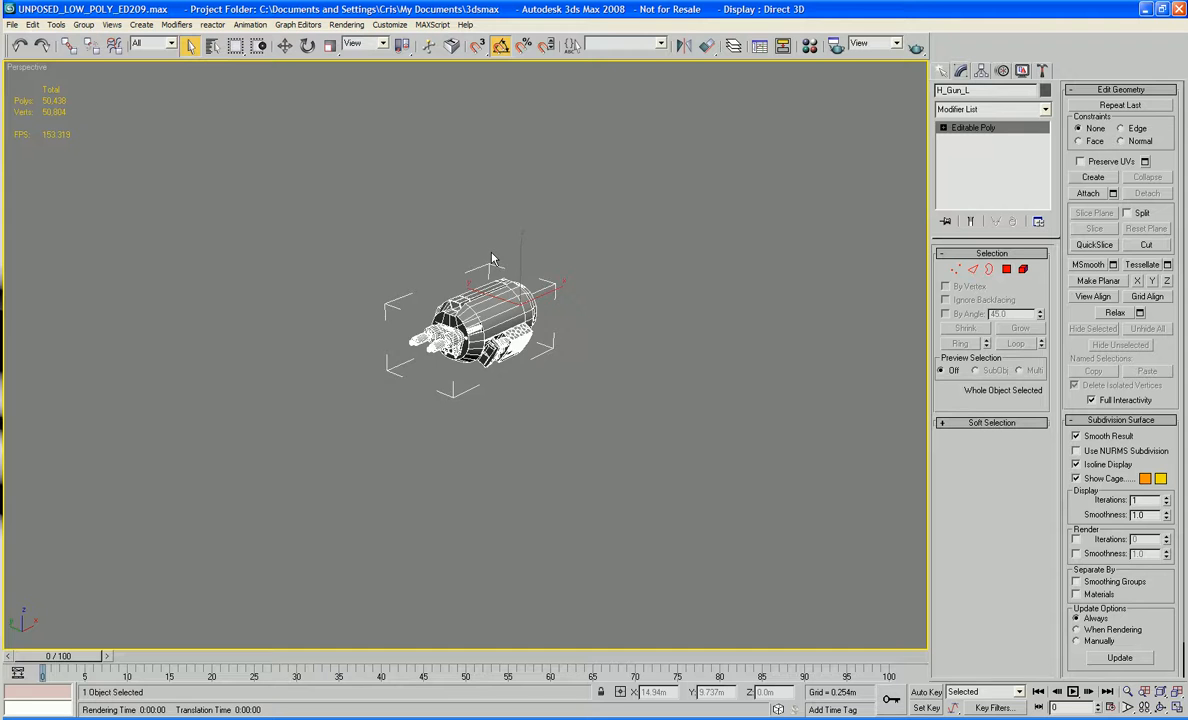
Step: Delete the round bolt detail and its surrounding panel on the gun's rear rim, growing the polygon selection from the bolt's centre face
key(z)
alt+middle_drag(456, 233, 400, 215)
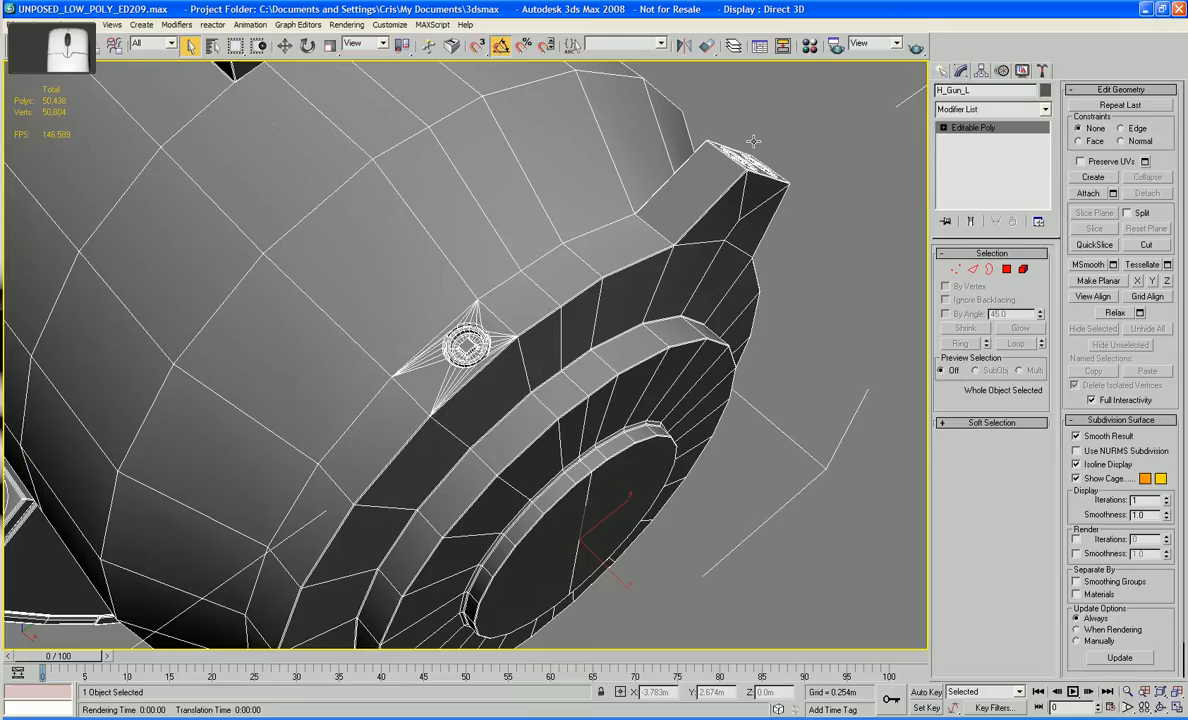
click(1007, 271)
click(466, 346)
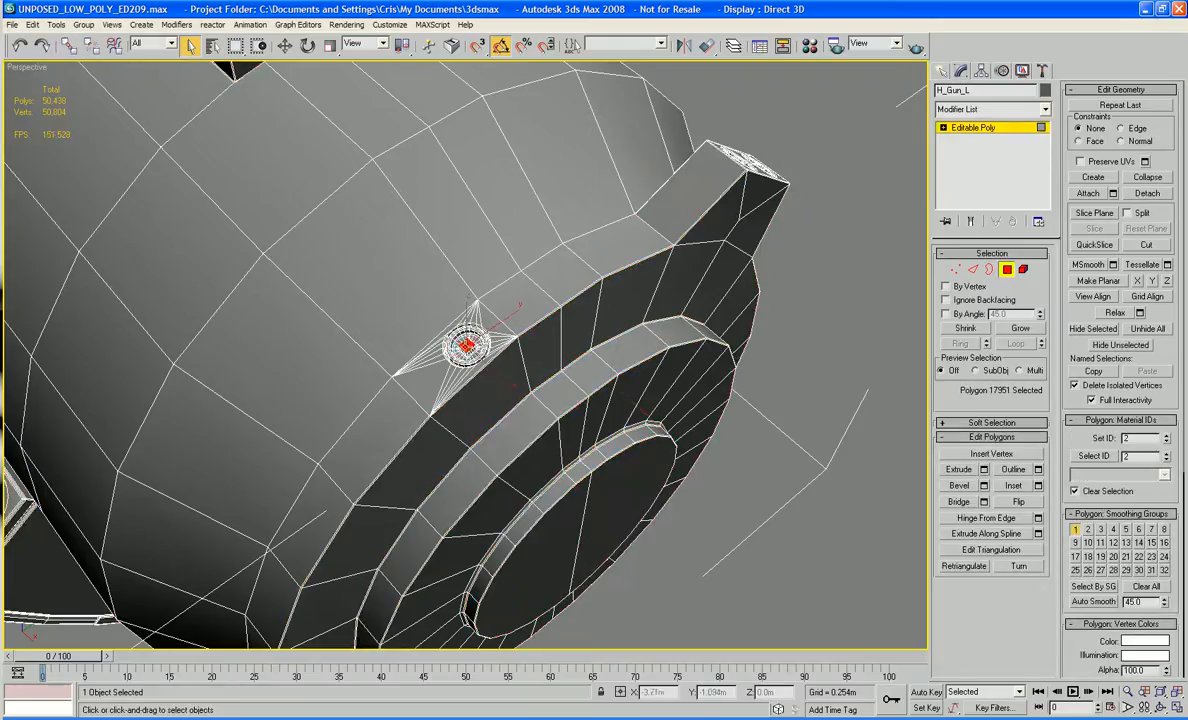
click(1020, 329)
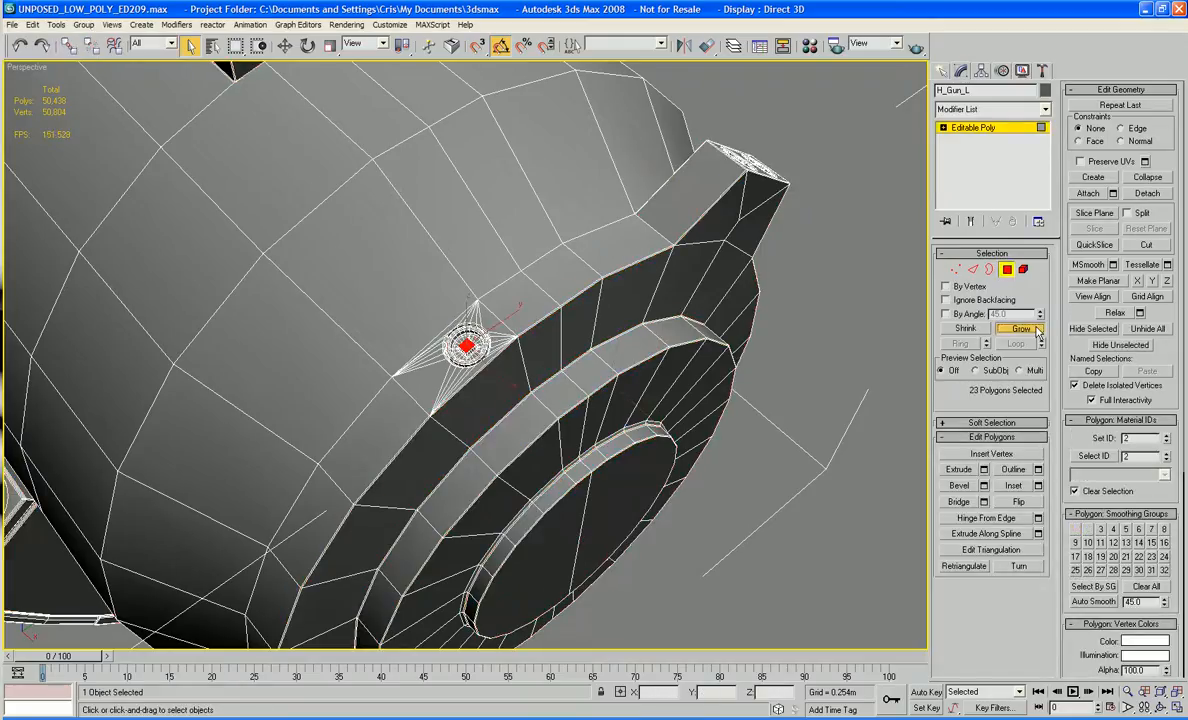
click(1035, 331)
click(1036, 331)
click(1036, 331)
click(1036, 331)
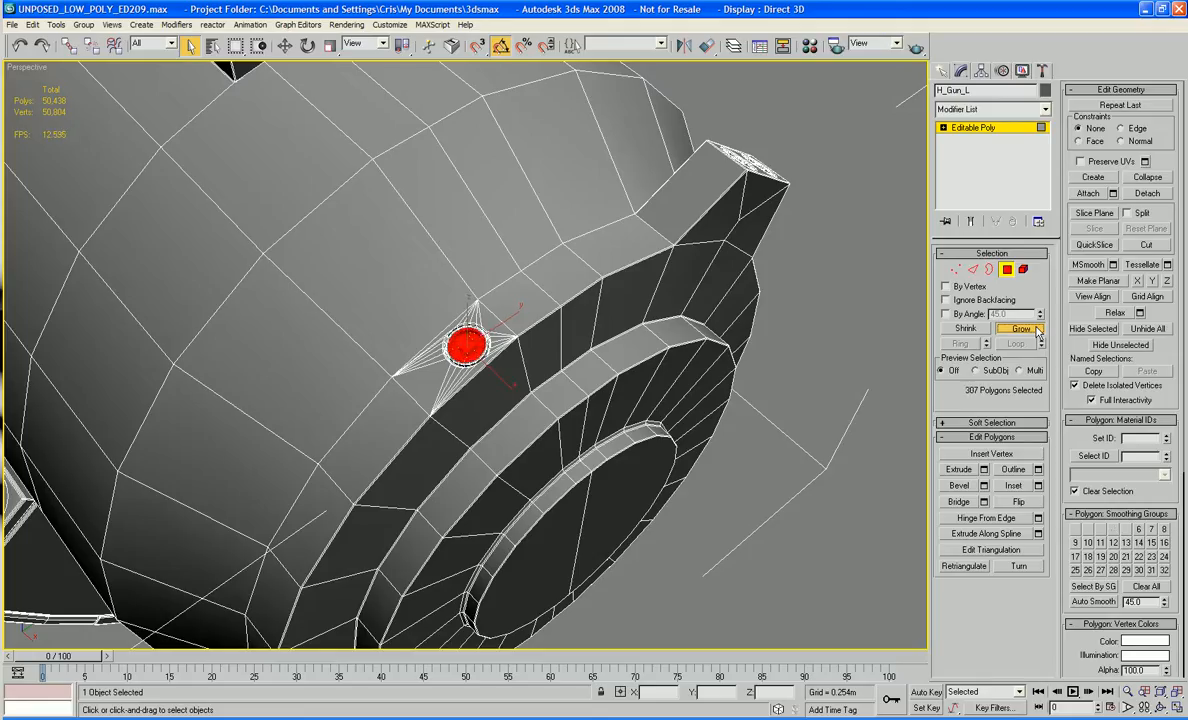
click(1036, 331)
click(1036, 331)
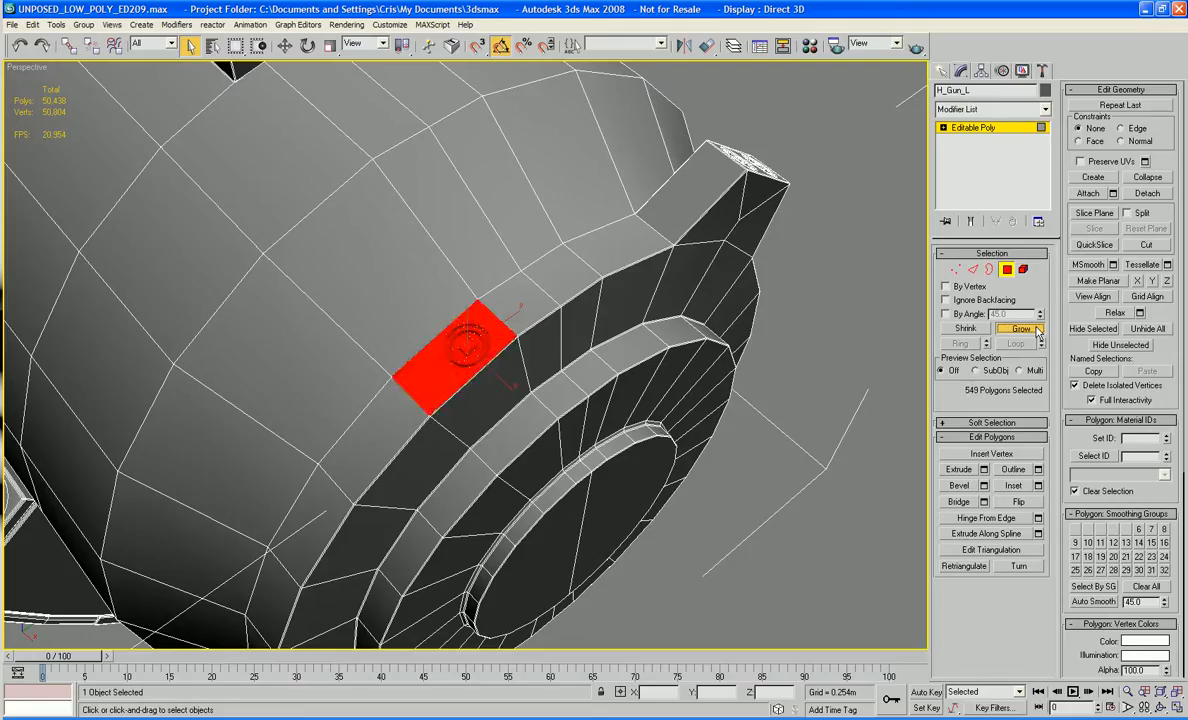
click(1036, 331)
click(964, 330)
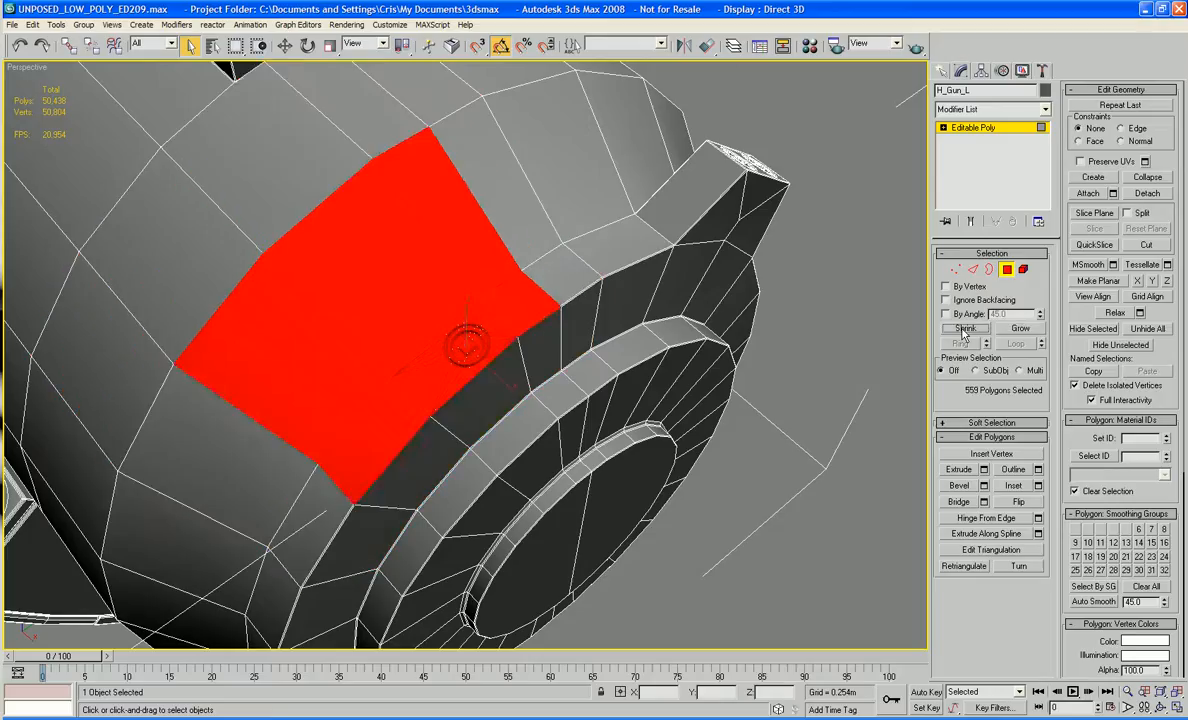
click(964, 330)
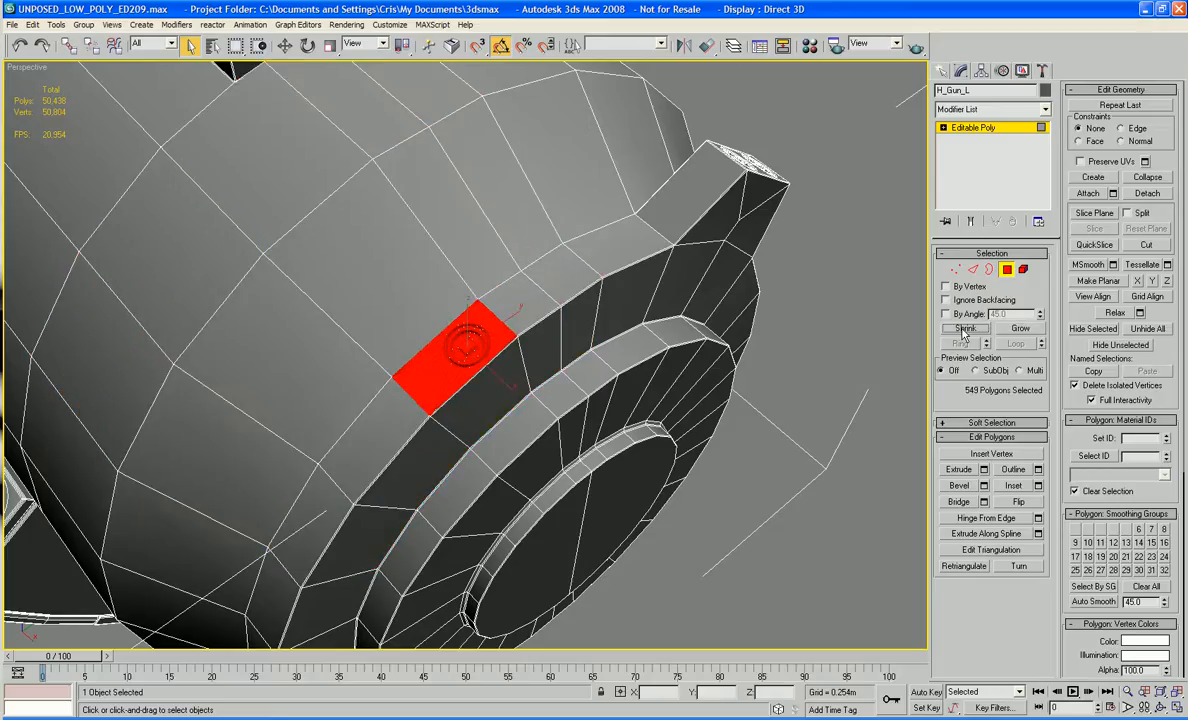
key(Delete)
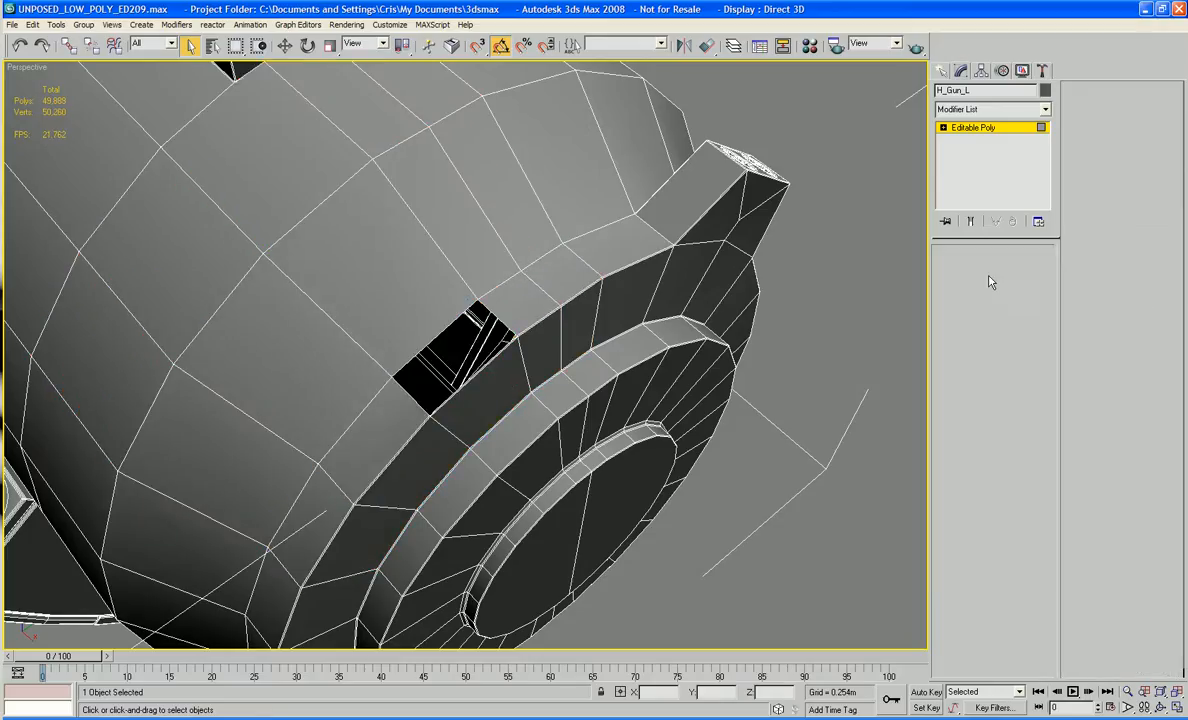
Step: Cap the open border of the missing rim panel with a single flat polygon
key(3)
click(480, 310)
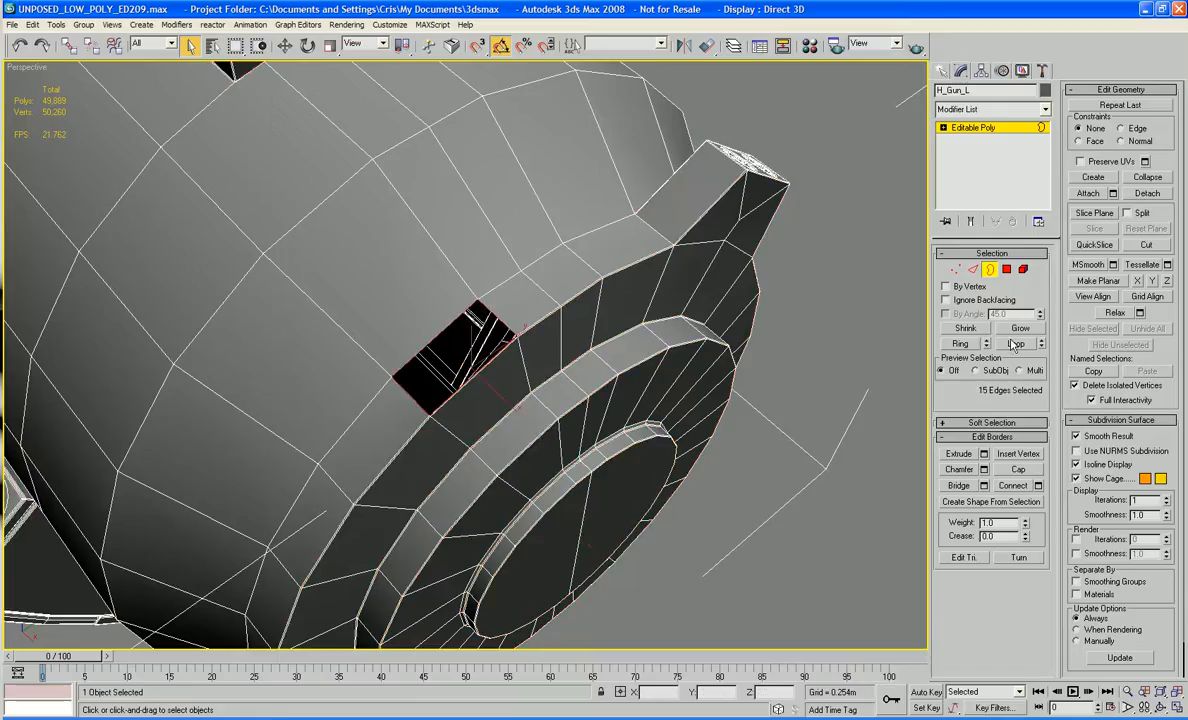
click(1018, 470)
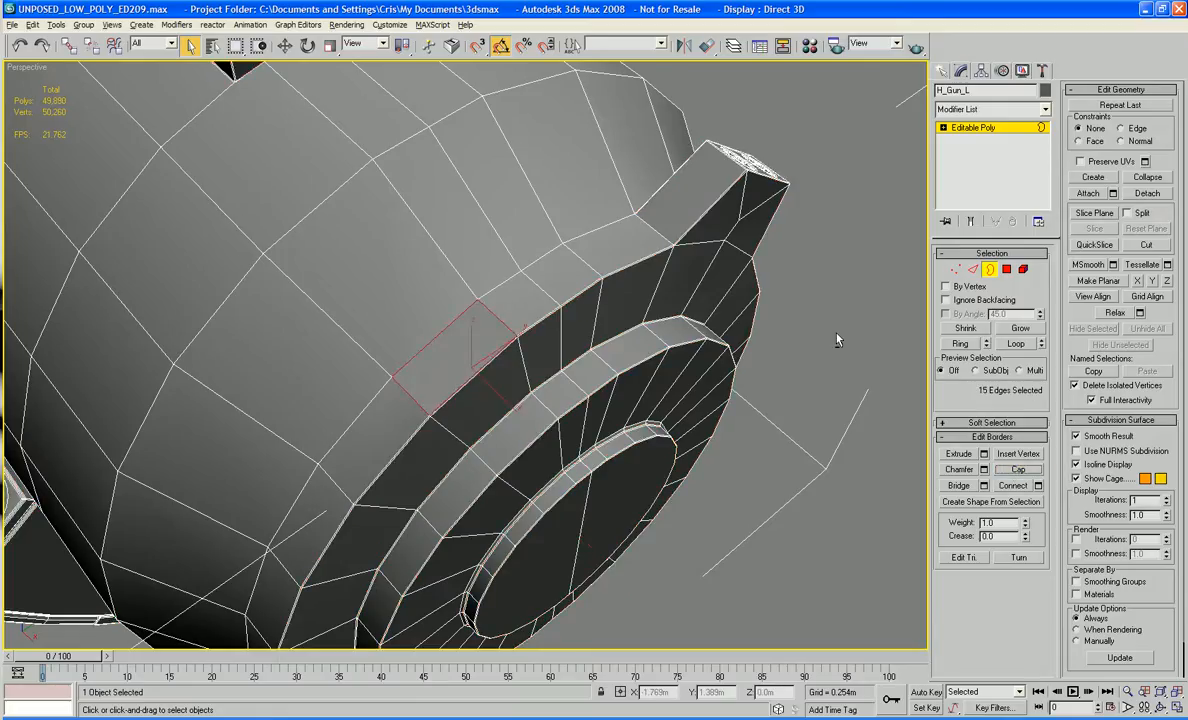
alt+middle_drag(764, 337, 694, 390)
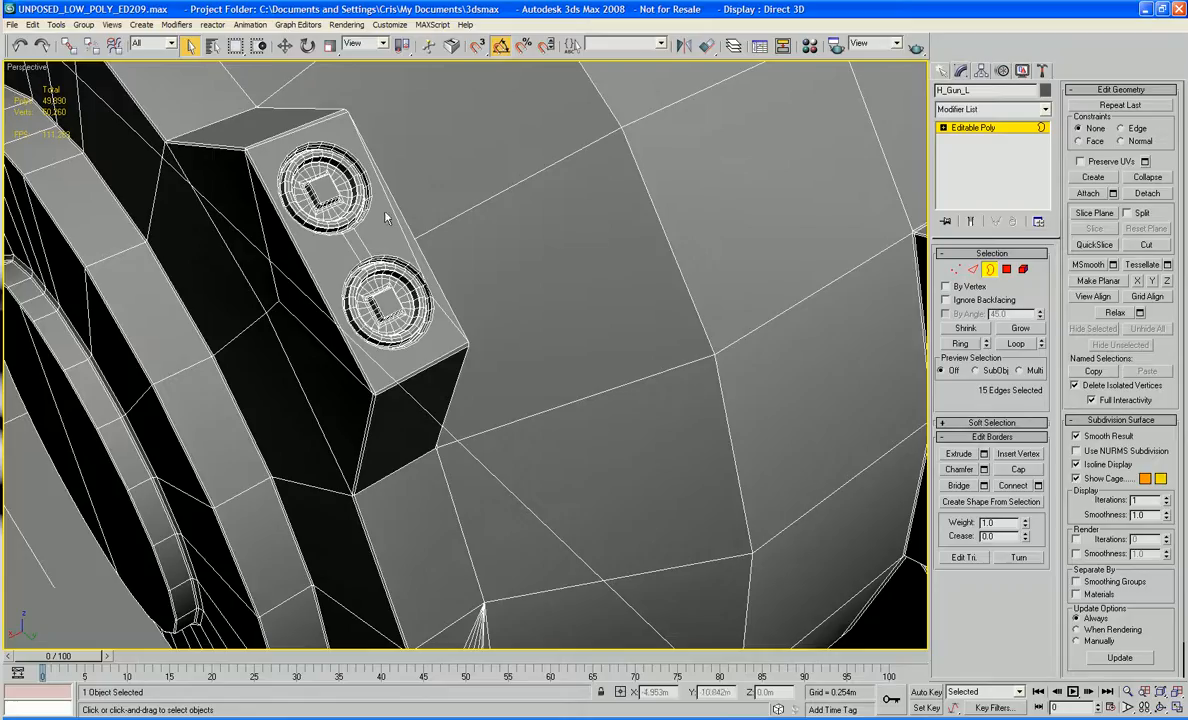
click(1005, 272)
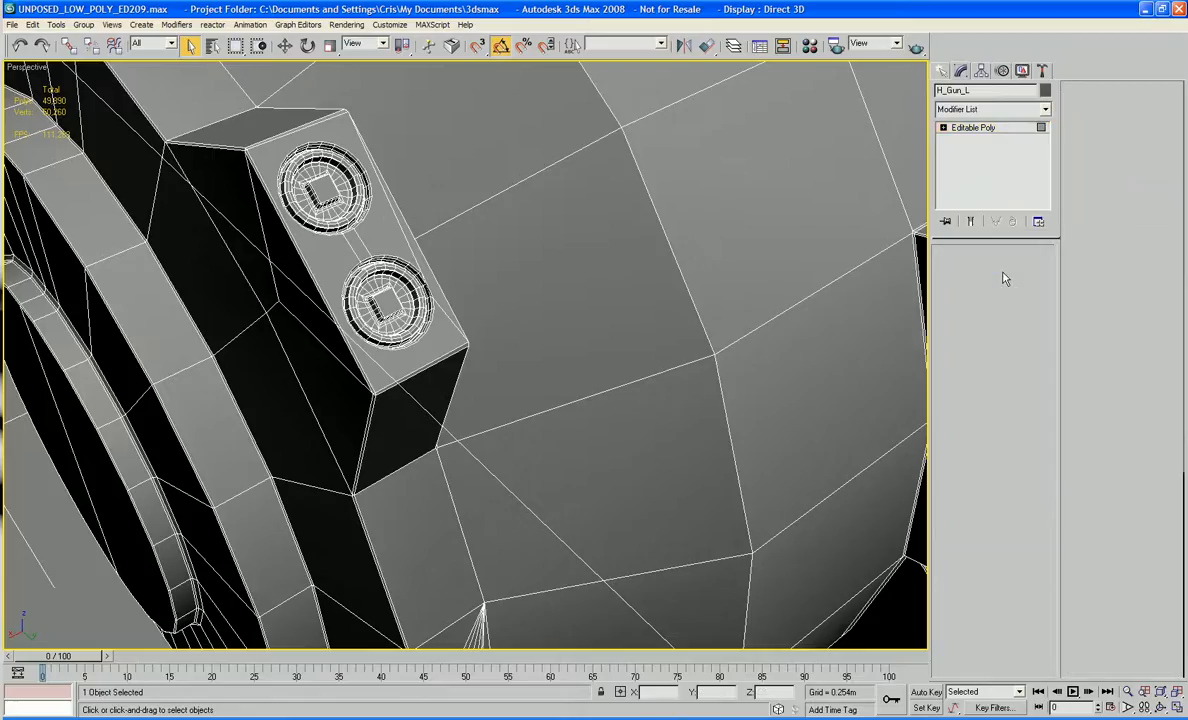
click(322, 190)
ctrl+click(388, 302)
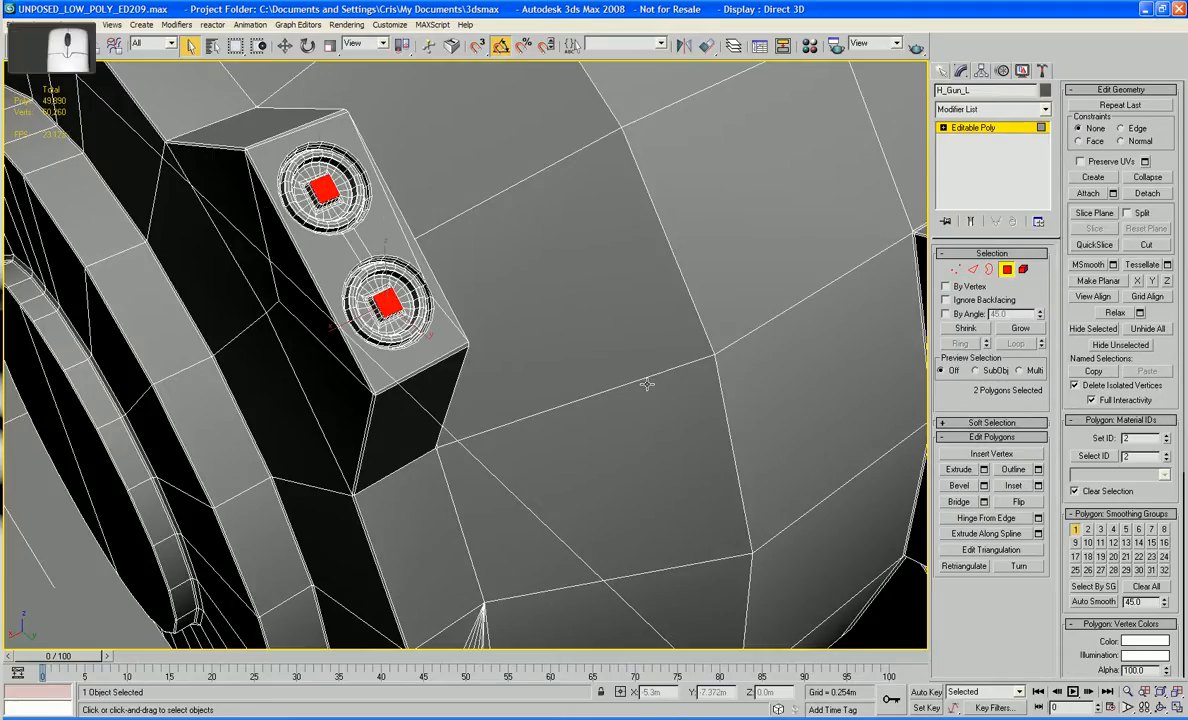
click(1020, 329)
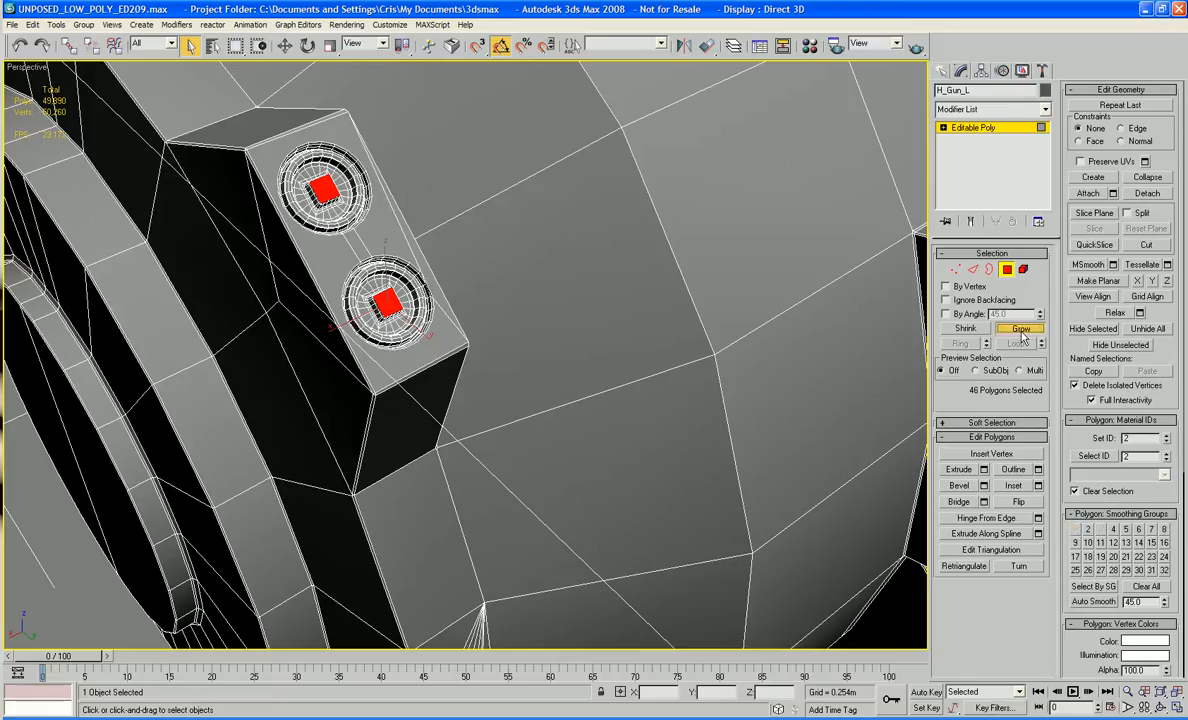
click(1020, 329)
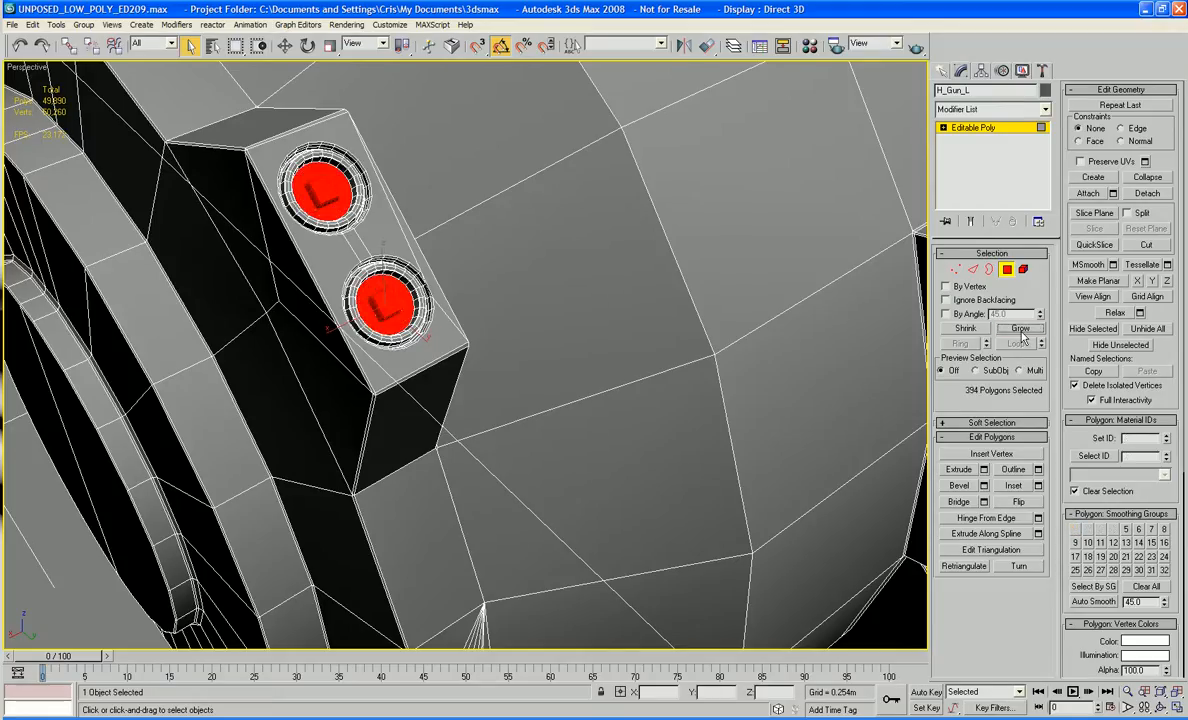
Step: Delete the two face polygons around the paired round bolts on the raised block, along with the bolts' element
click(429, 272)
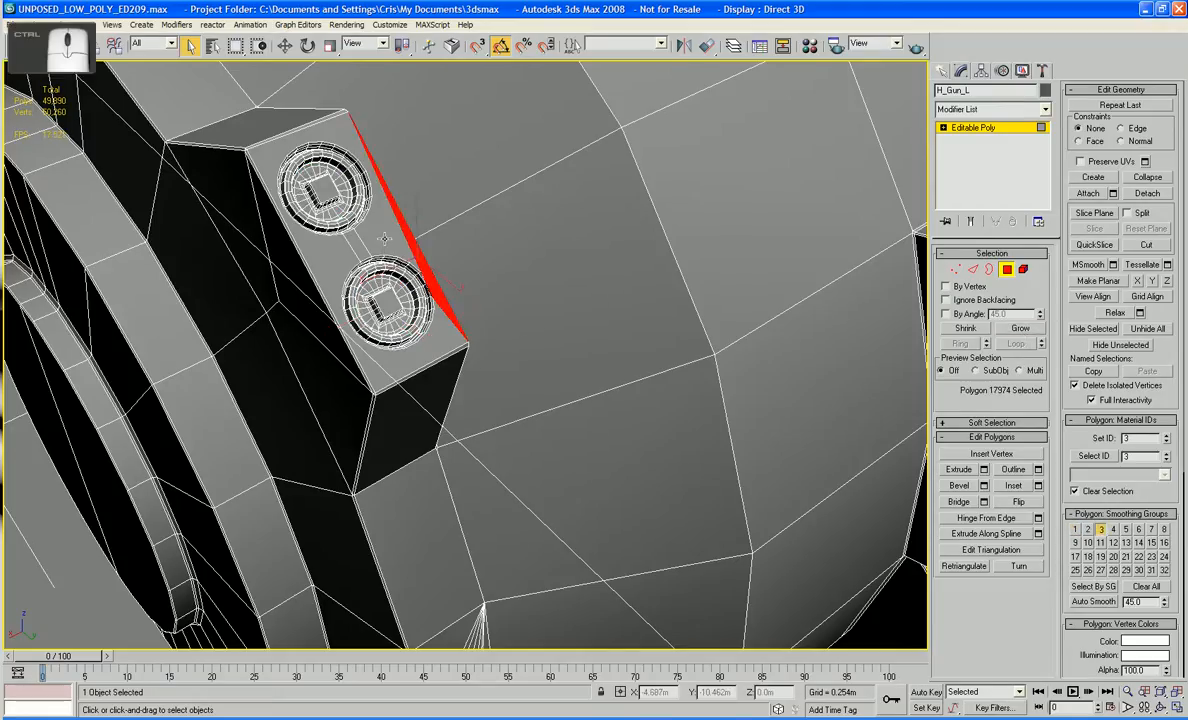
ctrl+click(357, 224)
key(Delete)
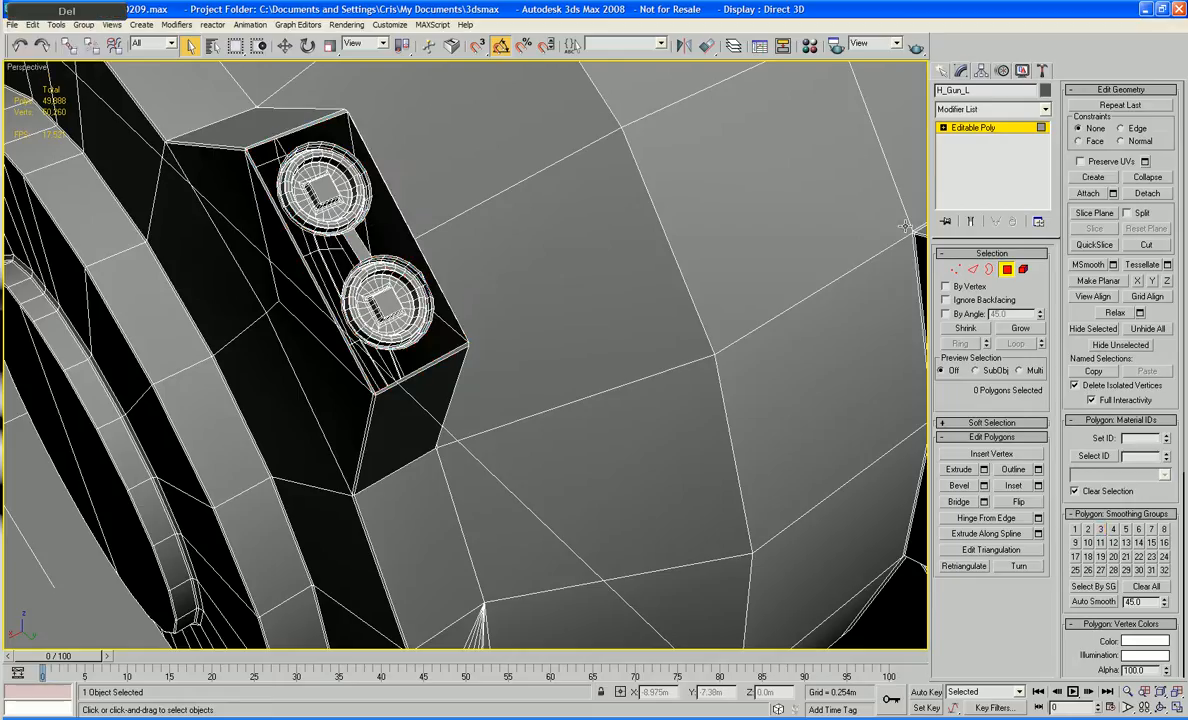
click(1023, 270)
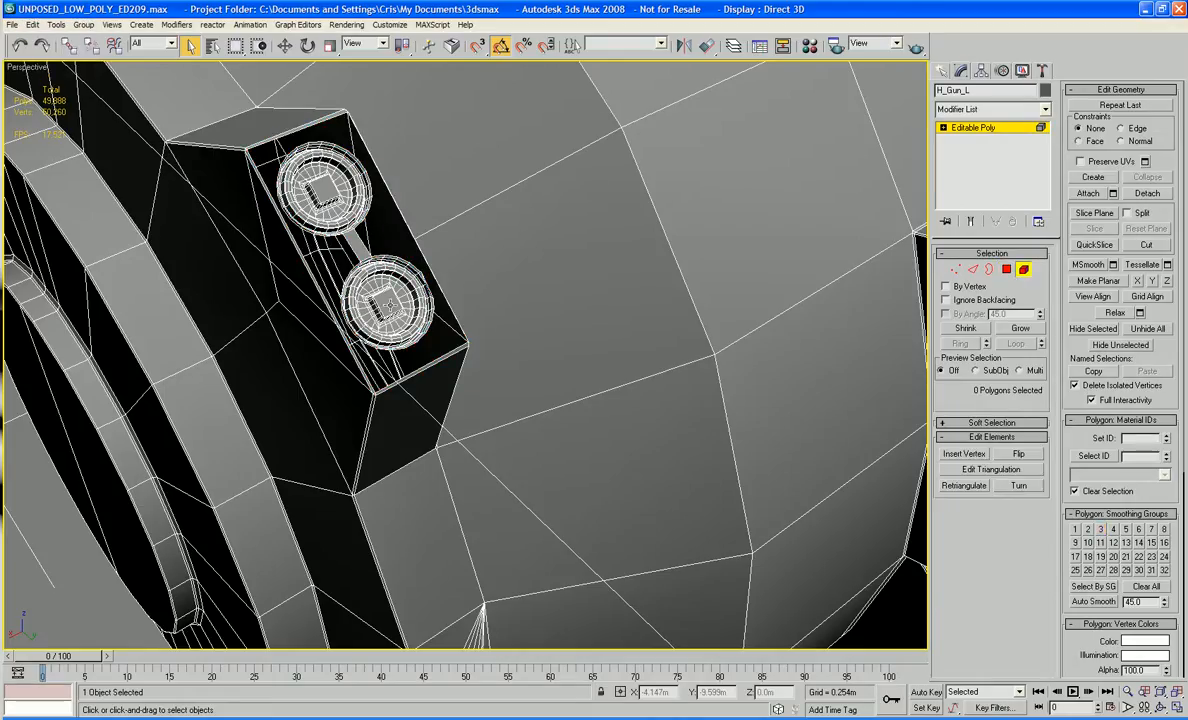
click(390, 305)
key(Delete)
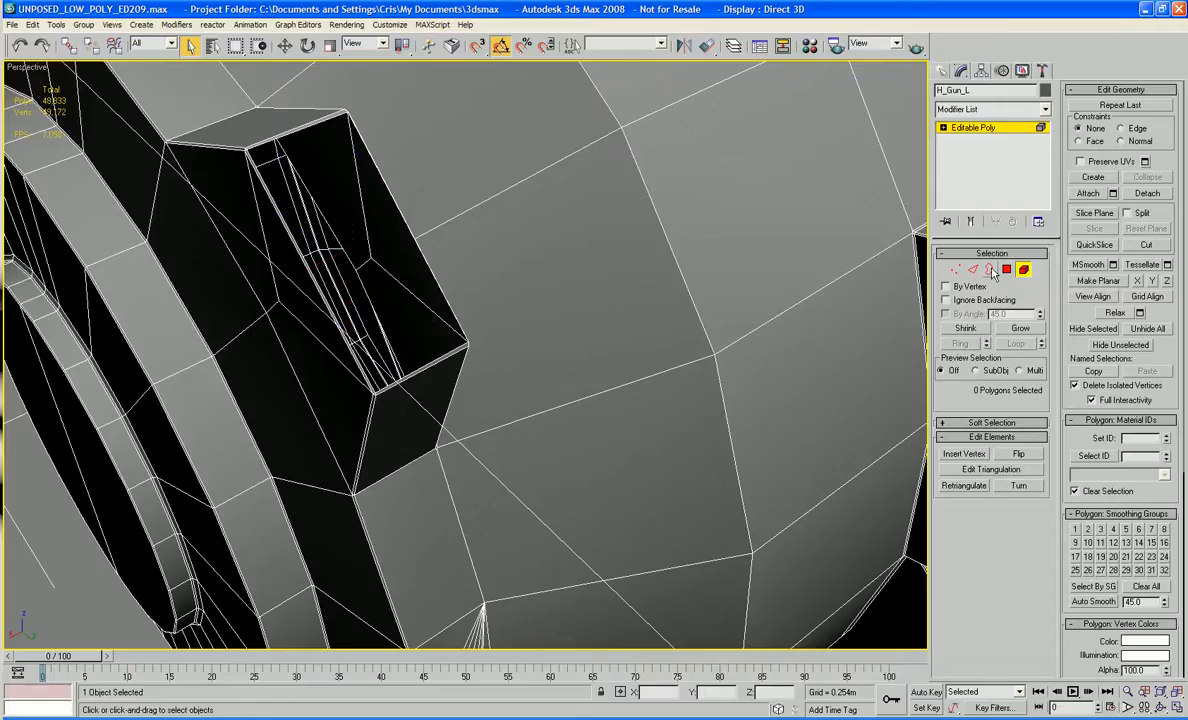
Step: Cap the open border on the raised block's outer face
key(3)
click(453, 313)
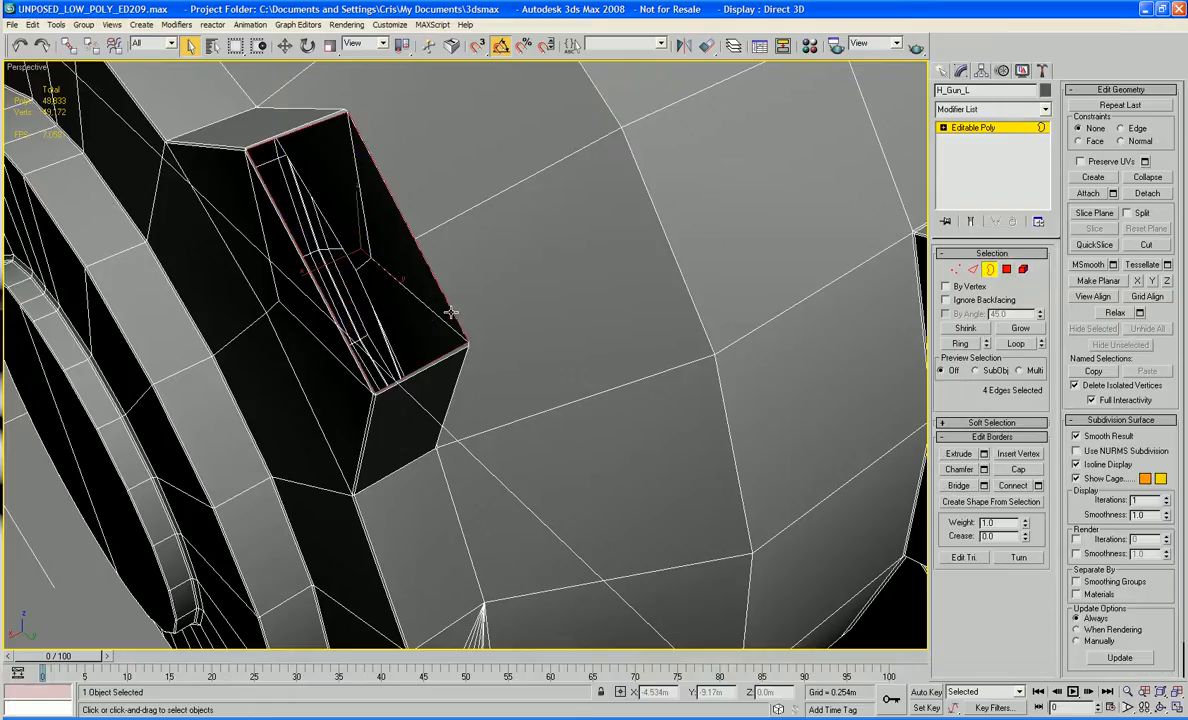
click(1017, 469)
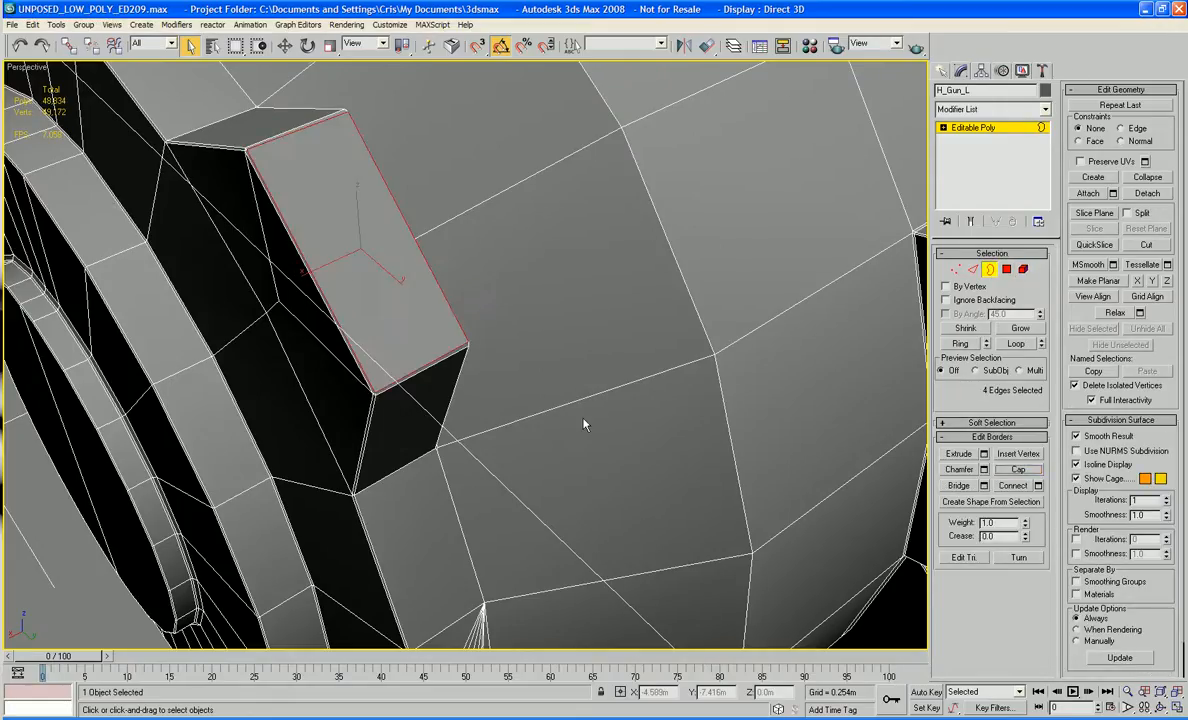
Step: Delete the round bolt detail and its surrounding panel on the gun's lower rear rim, growing the polygon selection from the bolt's square centre face
scroll(540, 387, up, 3)
middle_drag(540, 387, 570, 300)
scroll(478, 337, down, 4)
mouse_move(570, 300)
middle_down()
mouse_move(611, 344)
mouse_move(567, 324)
middle_up()
scroll(570, 390, up, 4)
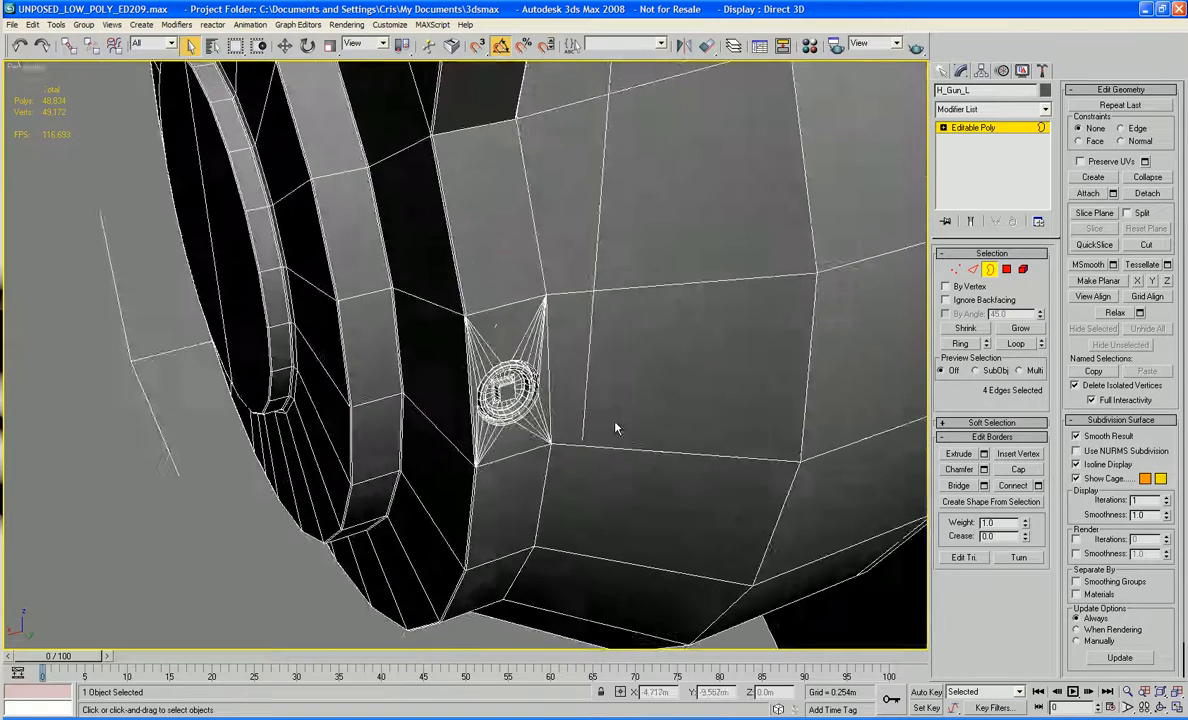
scroll(570, 390, up, 3)
middle_drag(658, 534, 594, 371)
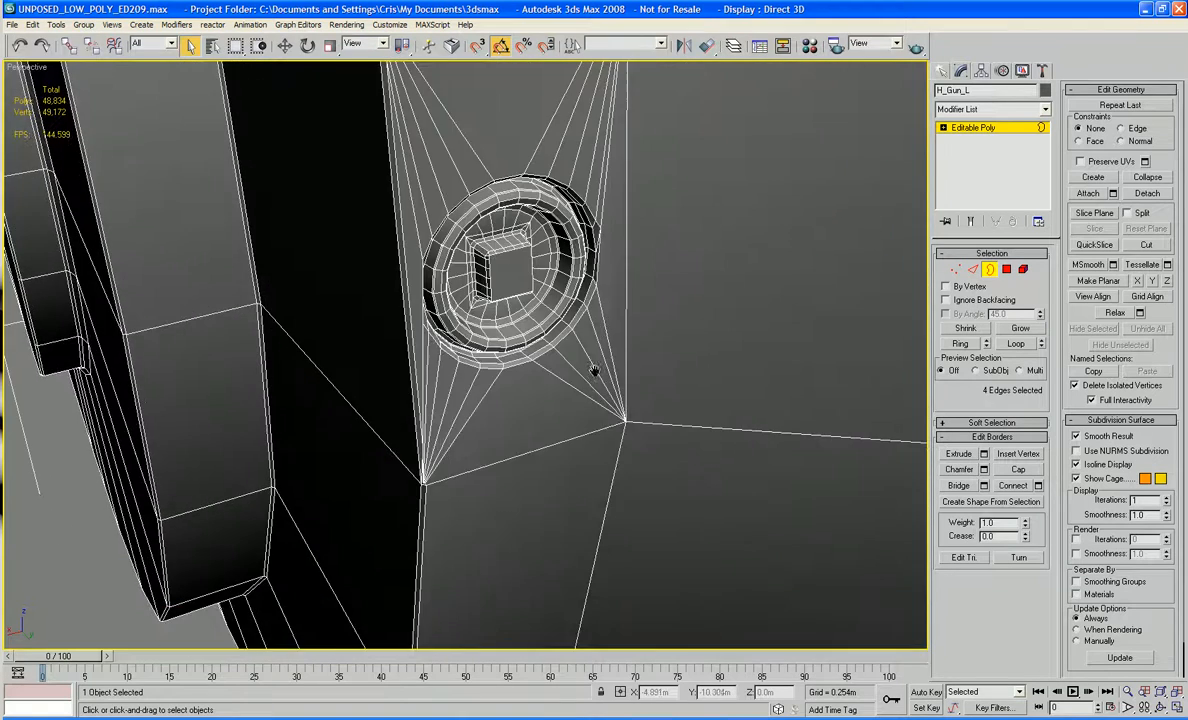
click(1004, 272)
middle_drag(677, 212, 713, 346)
click(558, 413)
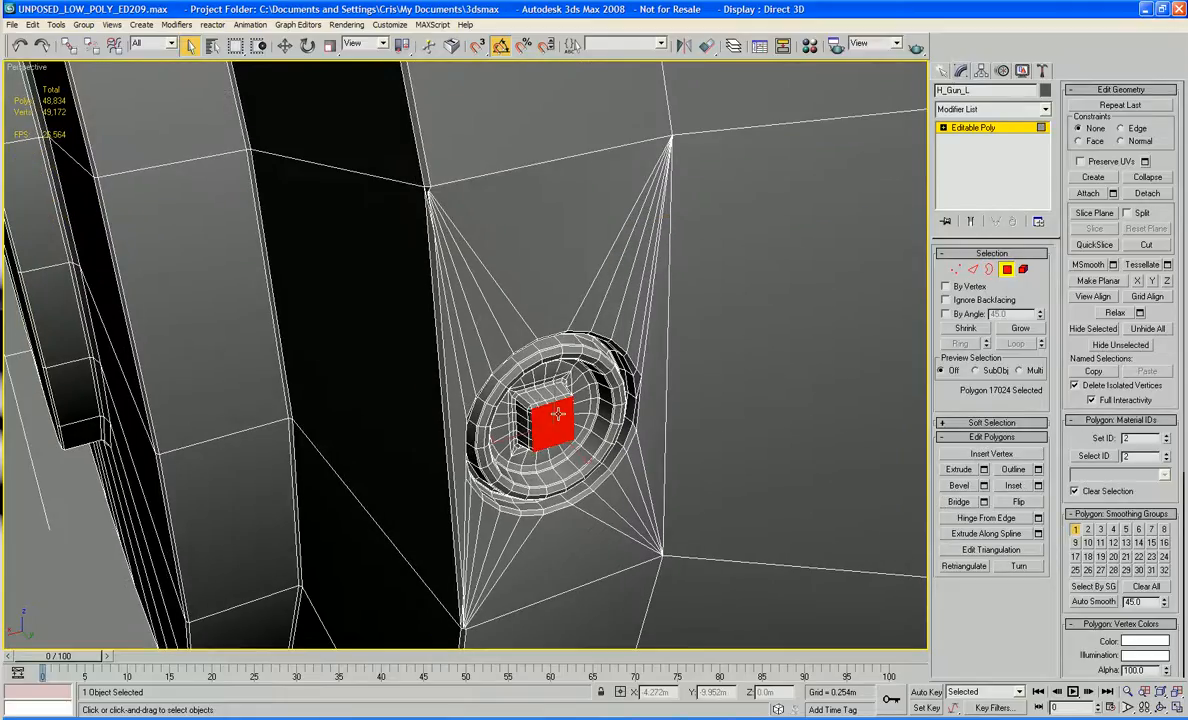
click(1019, 333)
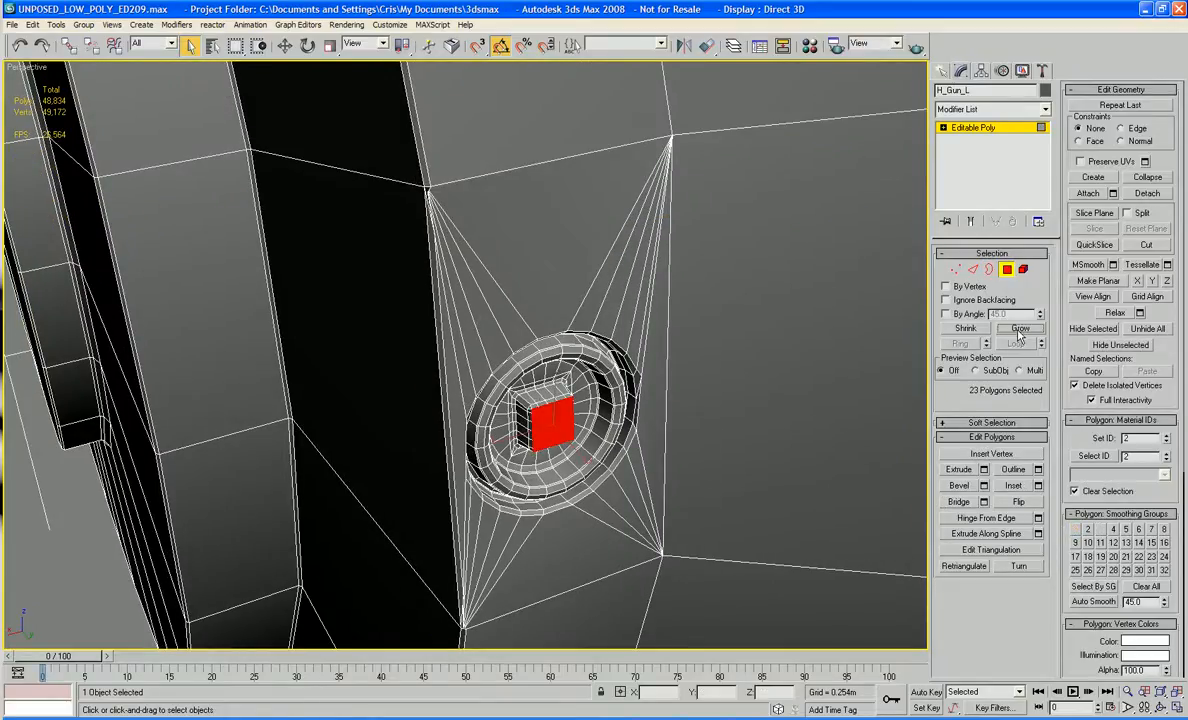
click(1019, 333)
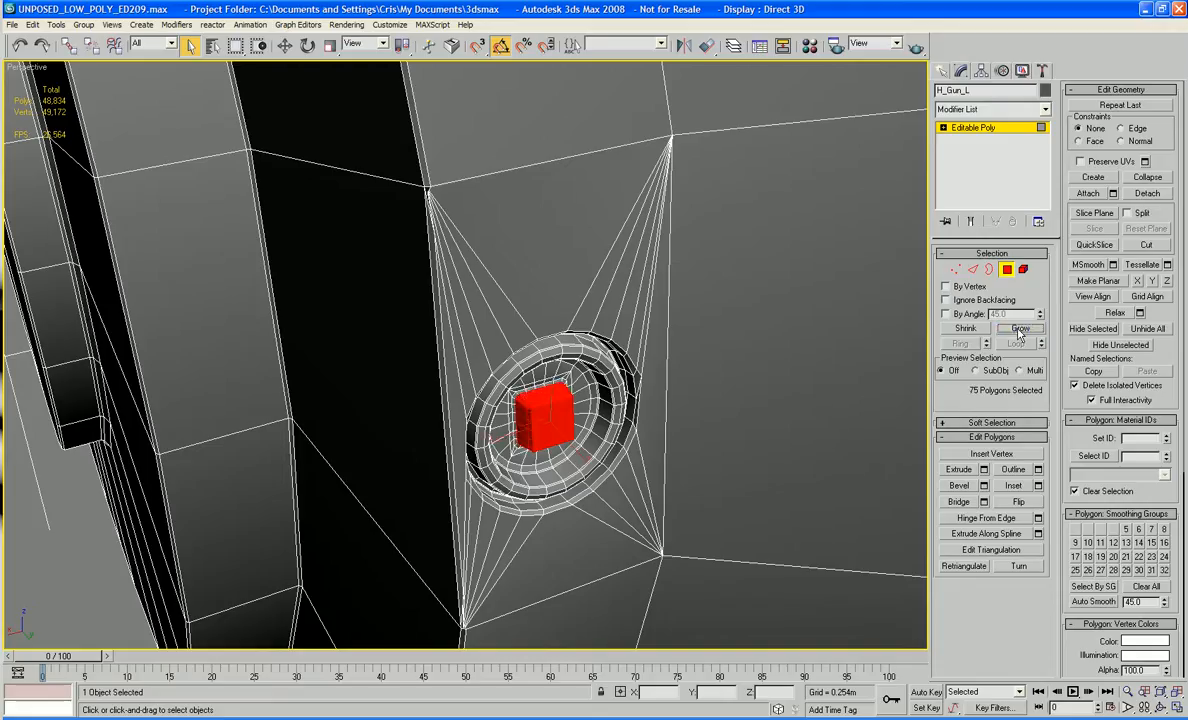
click(1019, 333)
click(1019, 333)
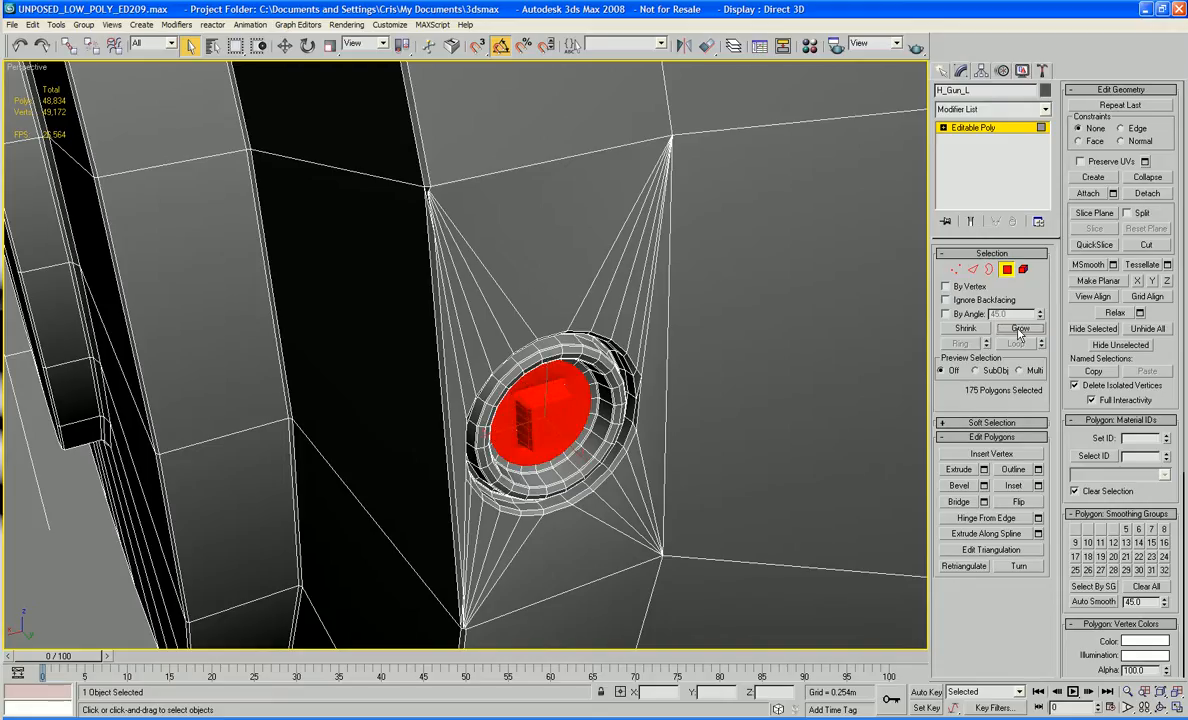
click(1019, 333)
click(1019, 333)
click(1019, 333)
click(1019, 333)
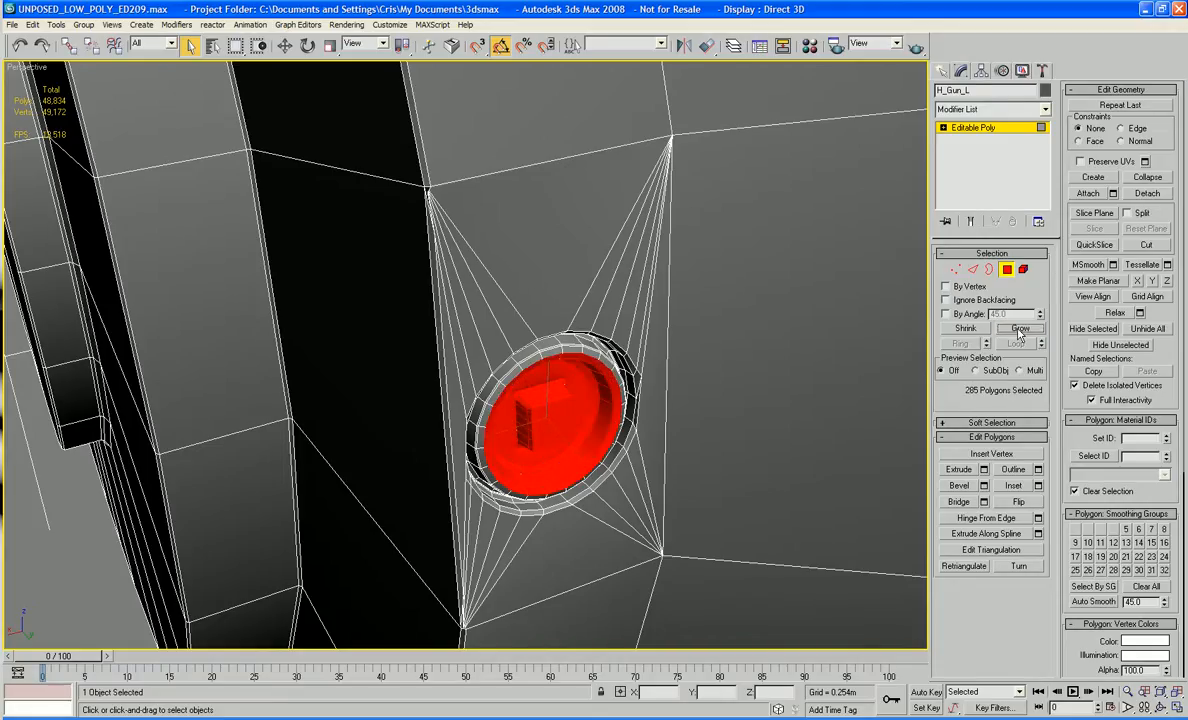
click(1019, 333)
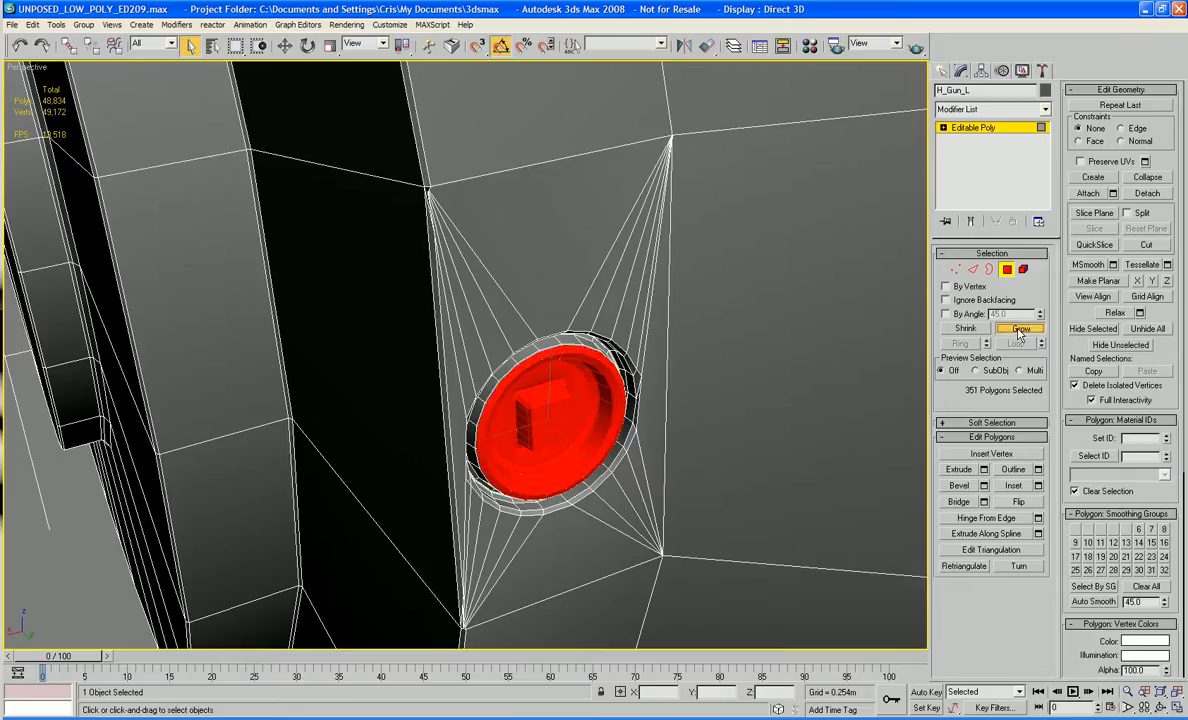
click(1019, 333)
click(1019, 333)
click(1019, 333)
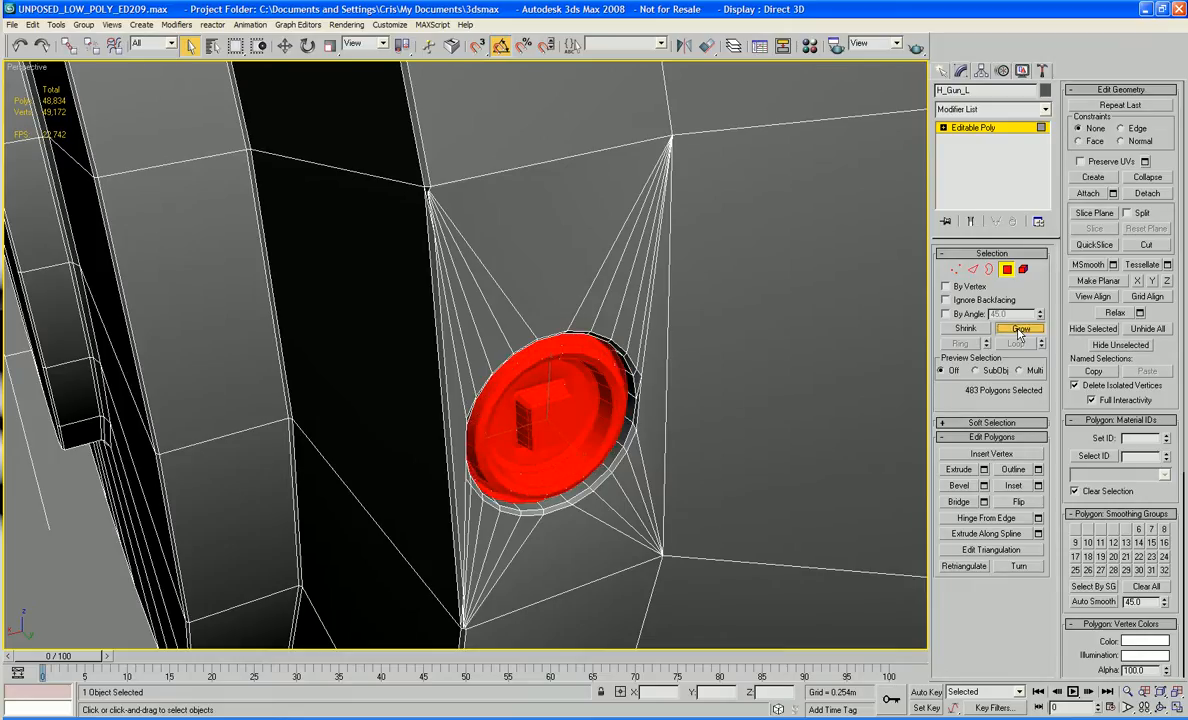
click(1019, 333)
click(1019, 333)
click(1019, 333)
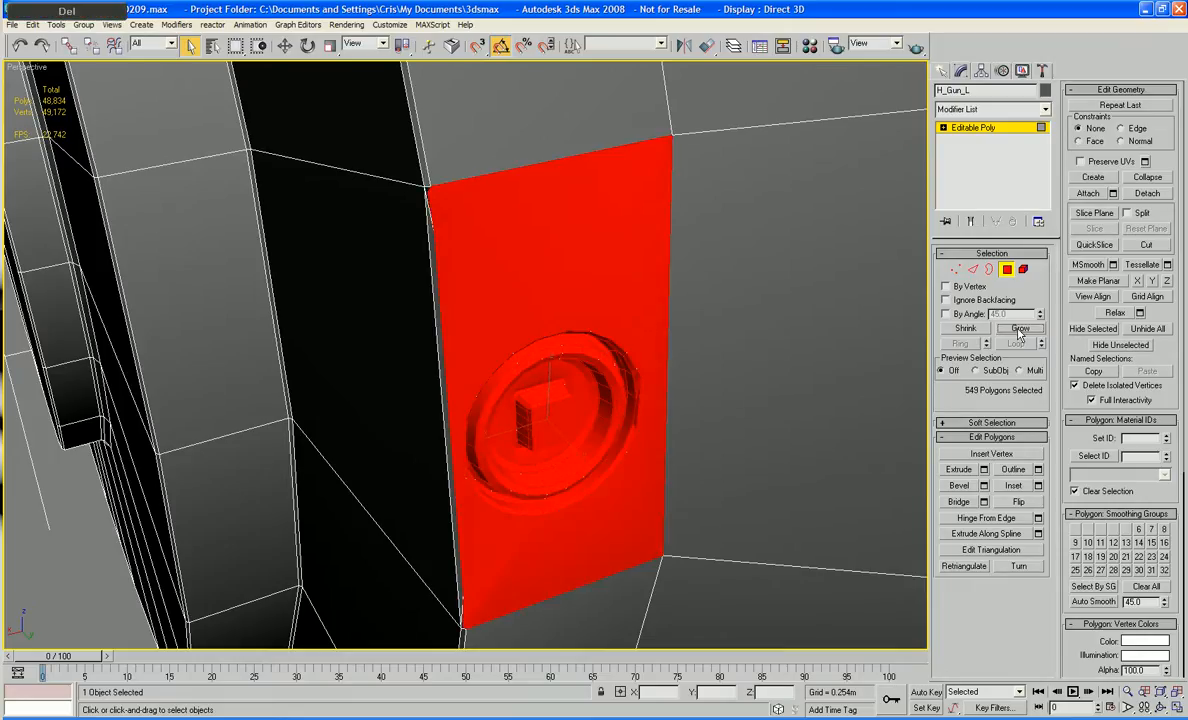
key(Delete)
Step: Cap the open border left by the deleted bolt panel on the lower rear rim
key(3)
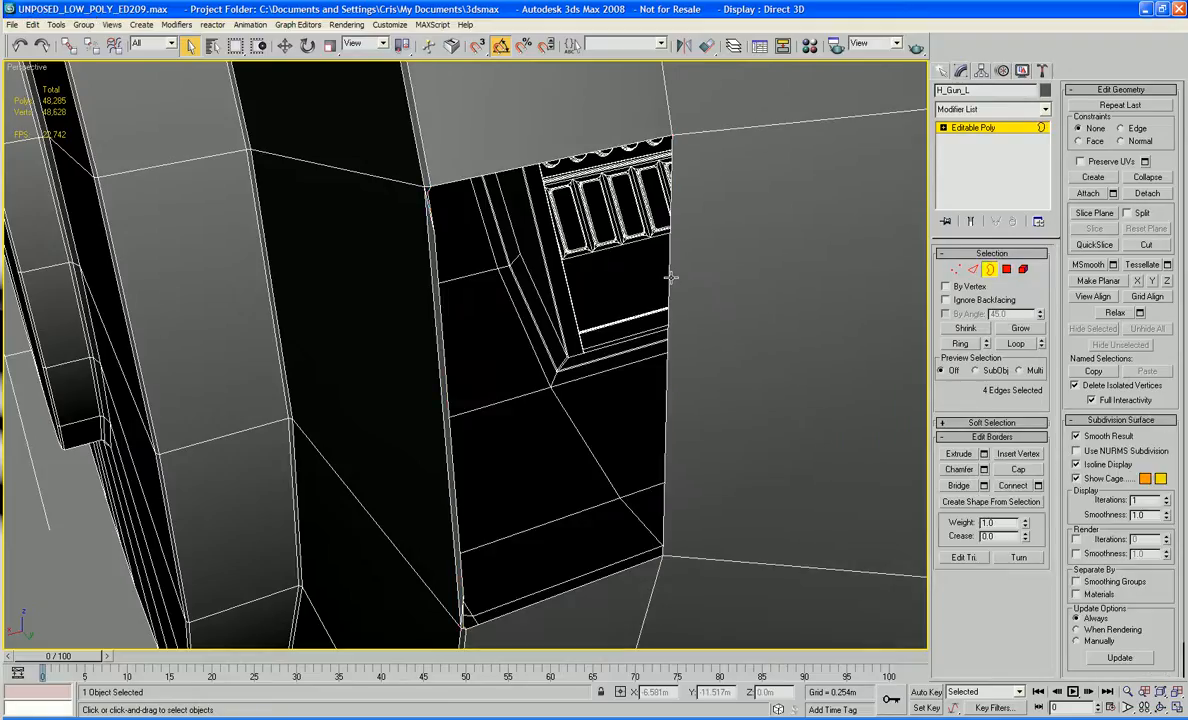
click(671, 277)
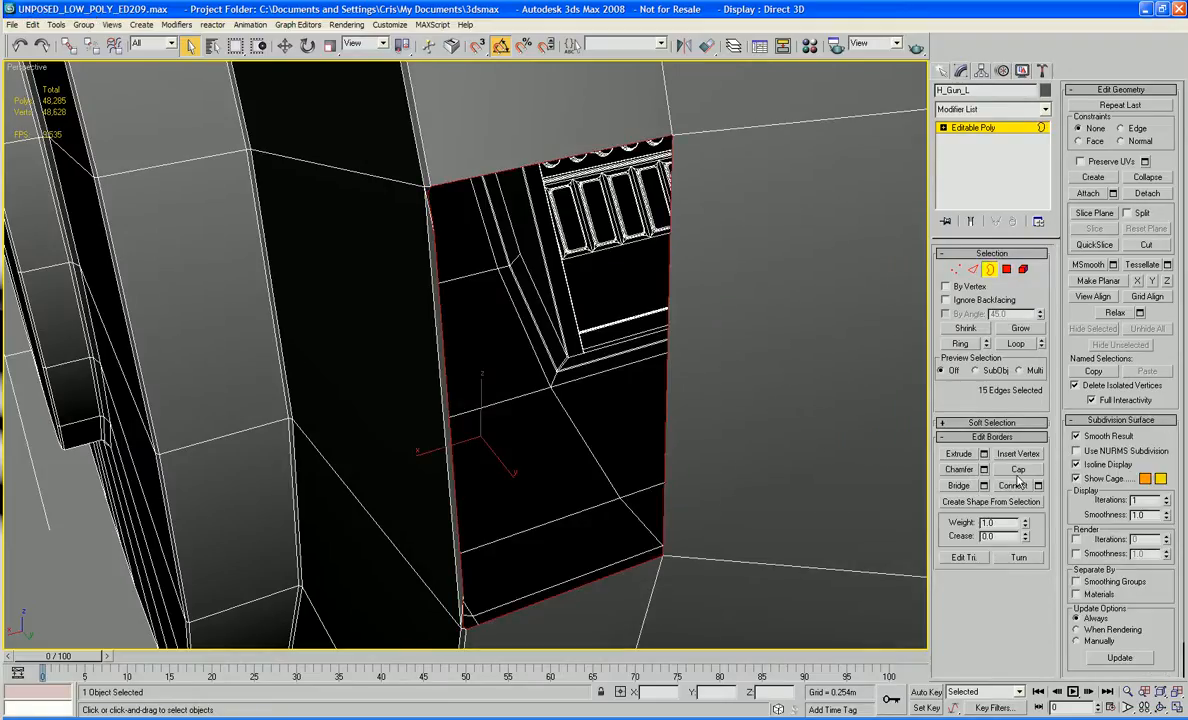
click(1018, 469)
middle_drag(626, 355, 660, 377)
scroll(659, 299, down, 5)
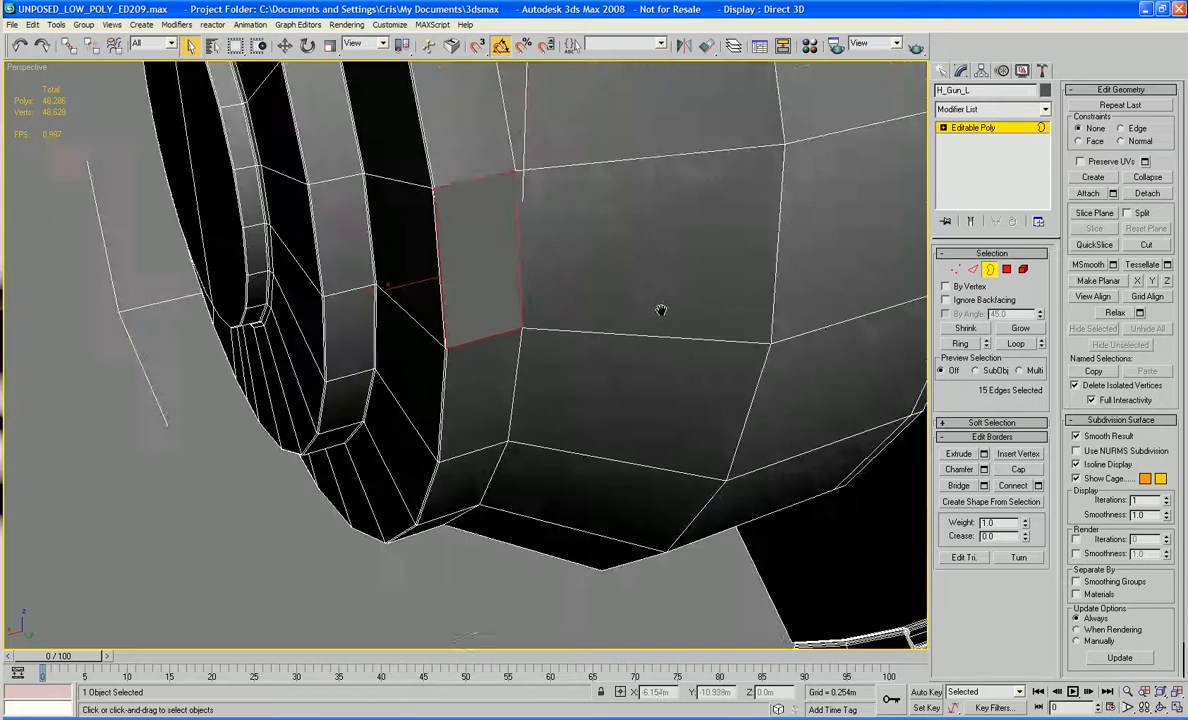
Step: Delete the side plate with the large round recesses beneath the gun body, growing the polygon selection from ten of the recess floors
scroll(663, 318, down, 5)
alt+middle_drag(688, 338, 615, 340)
scroll(631, 356, up, 5)
key(4)
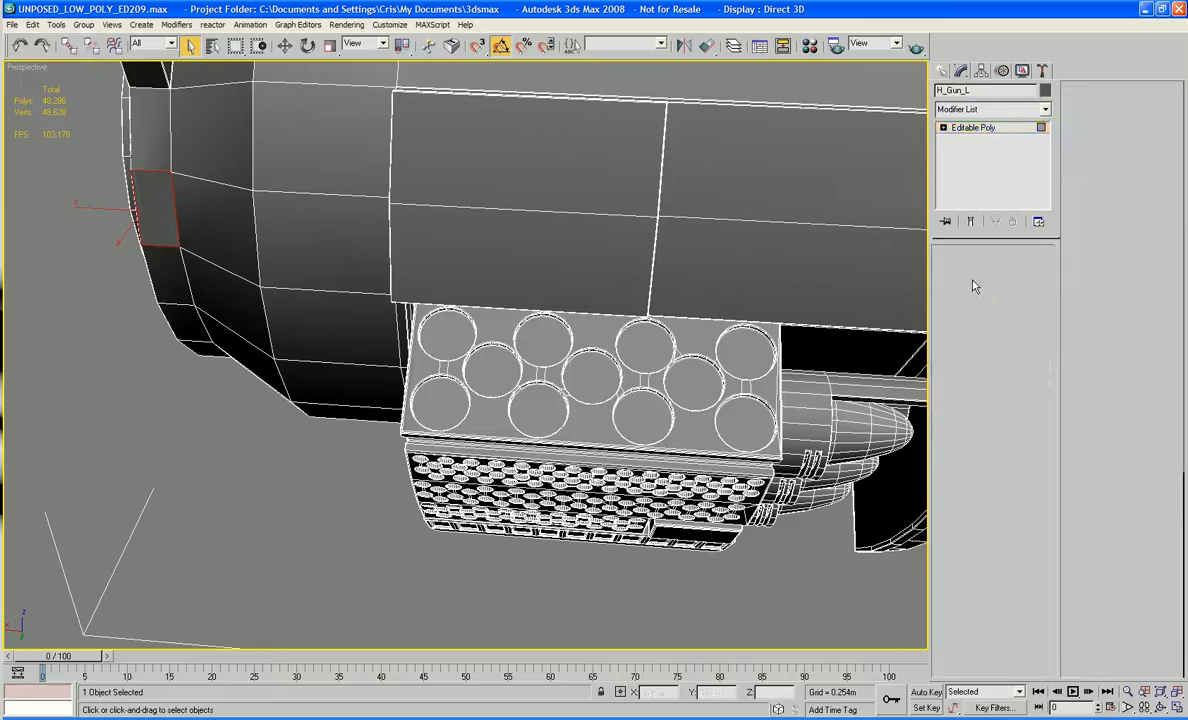
click(742, 352)
ctrl+click(697, 389)
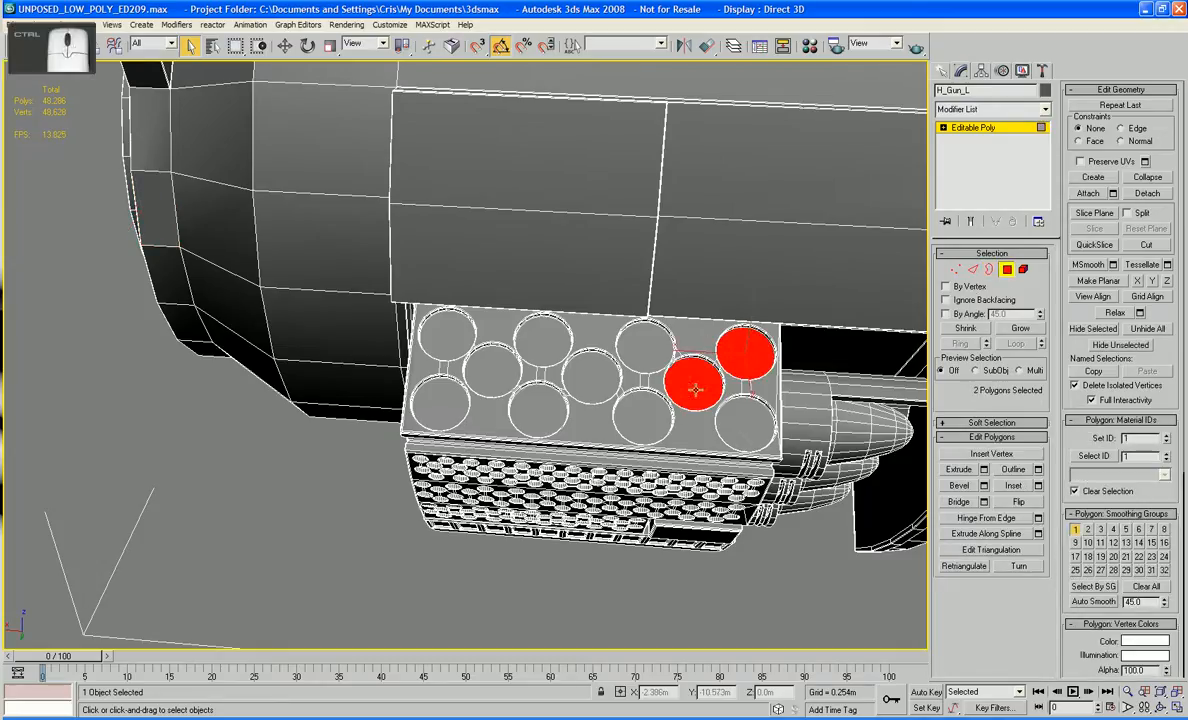
ctrl+click(653, 341)
ctrl+scroll(583, 342, up, 1)
key(z)
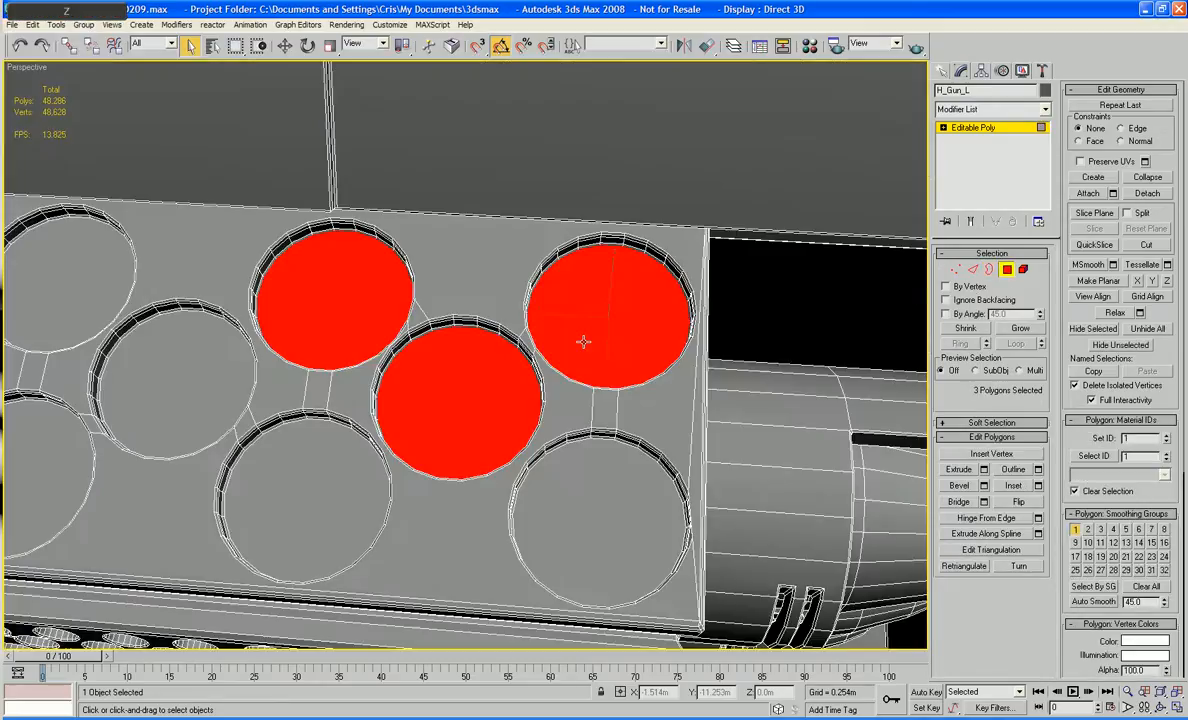
ctrl+click(211, 329)
ctrl+click(340, 483)
middle_drag(340, 483, 650, 377)
scroll(650, 377, down, 2)
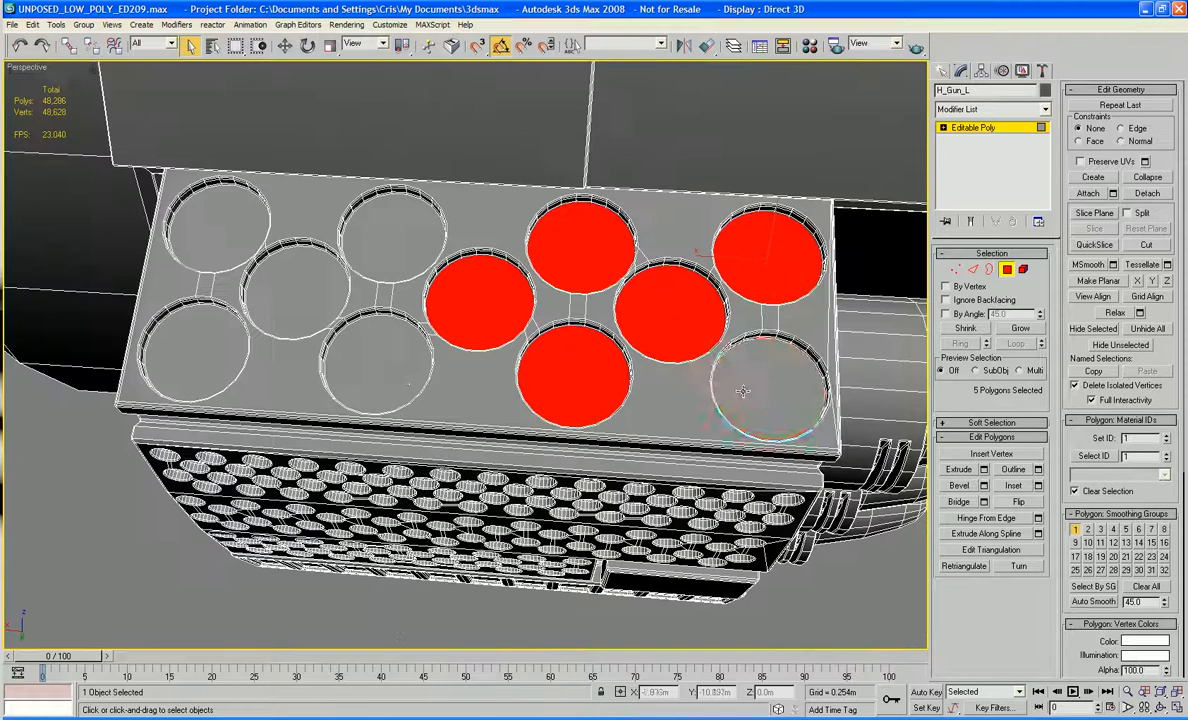
ctrl+click(737, 391)
ctrl+click(365, 370)
ctrl+click(293, 286)
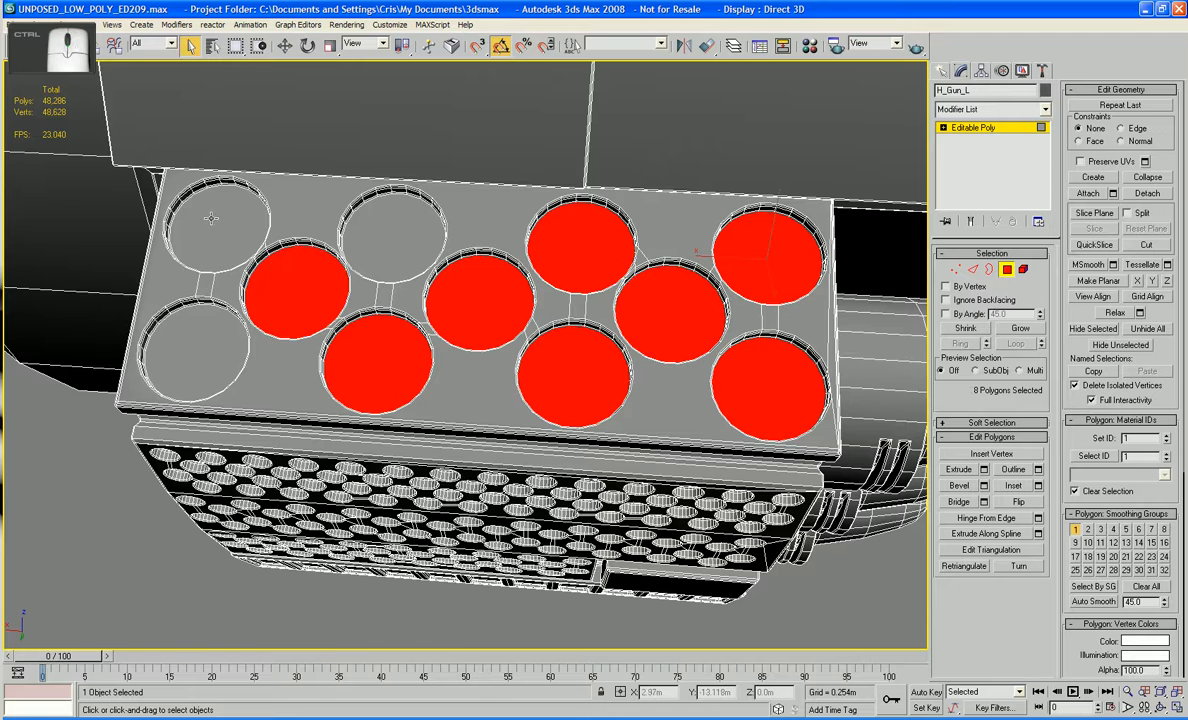
ctrl+click(216, 224)
ctrl+click(210, 340)
alt+middle_drag(210, 340, 288, 296)
middle_drag(713, 413, 819, 410)
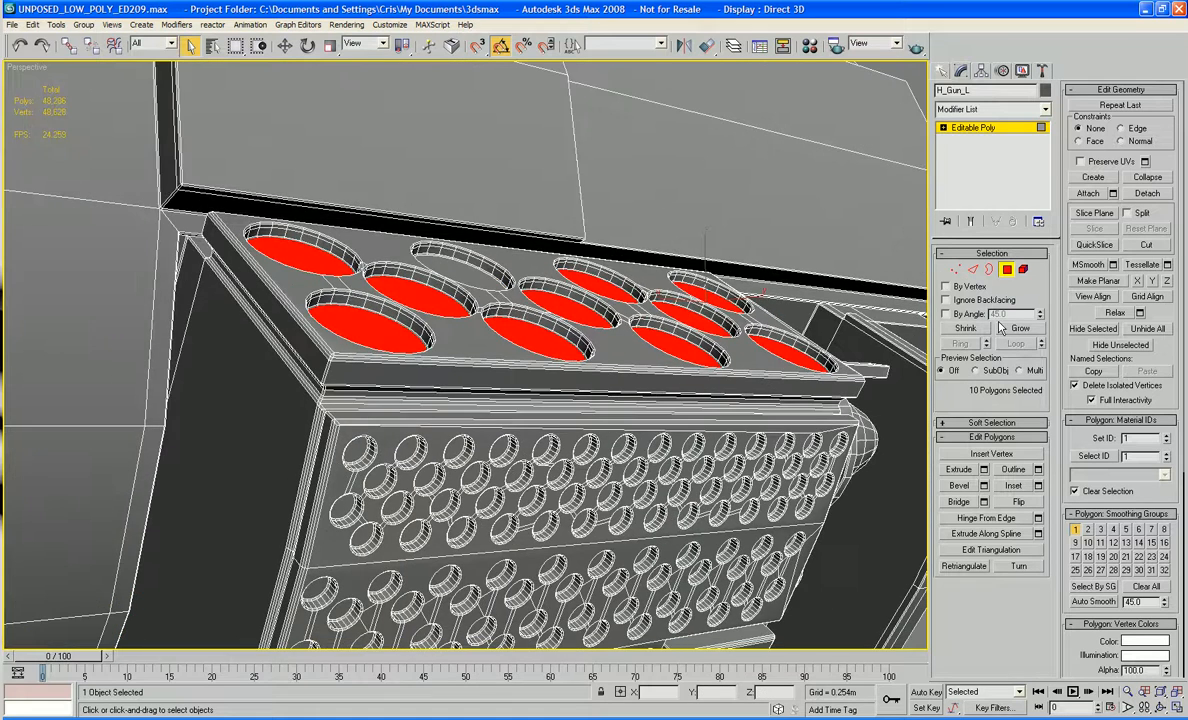
click(1036, 332)
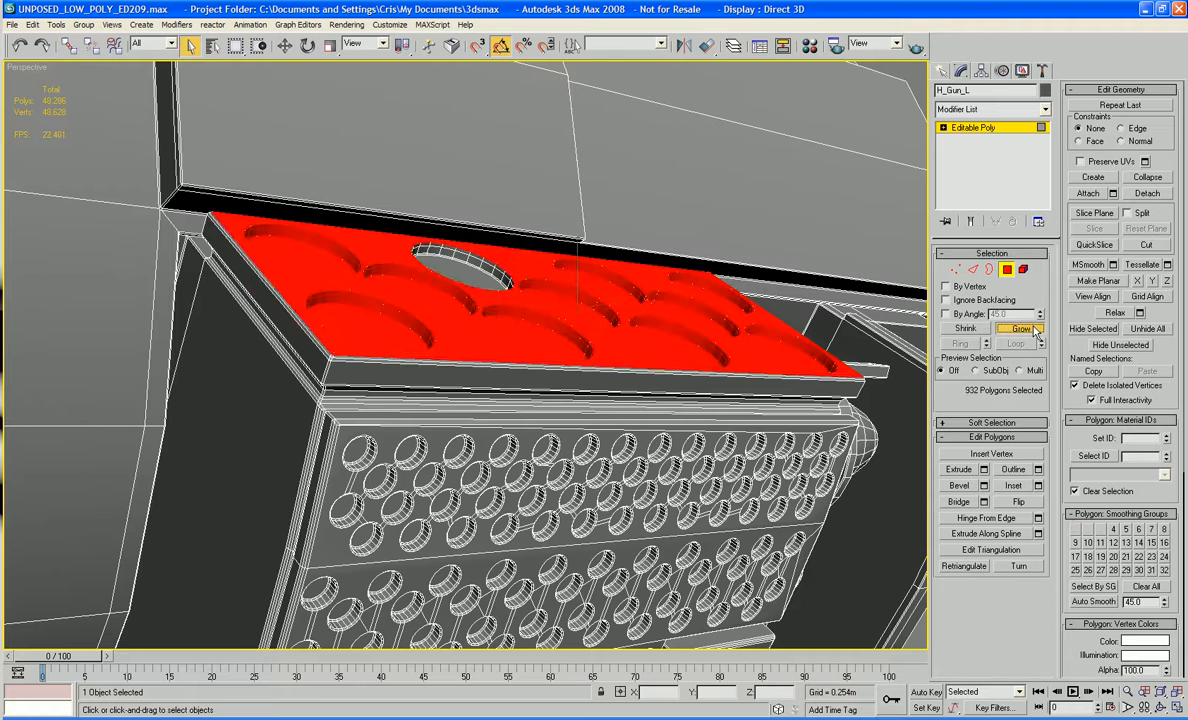
click(1036, 332)
click(1036, 332)
click(1036, 332)
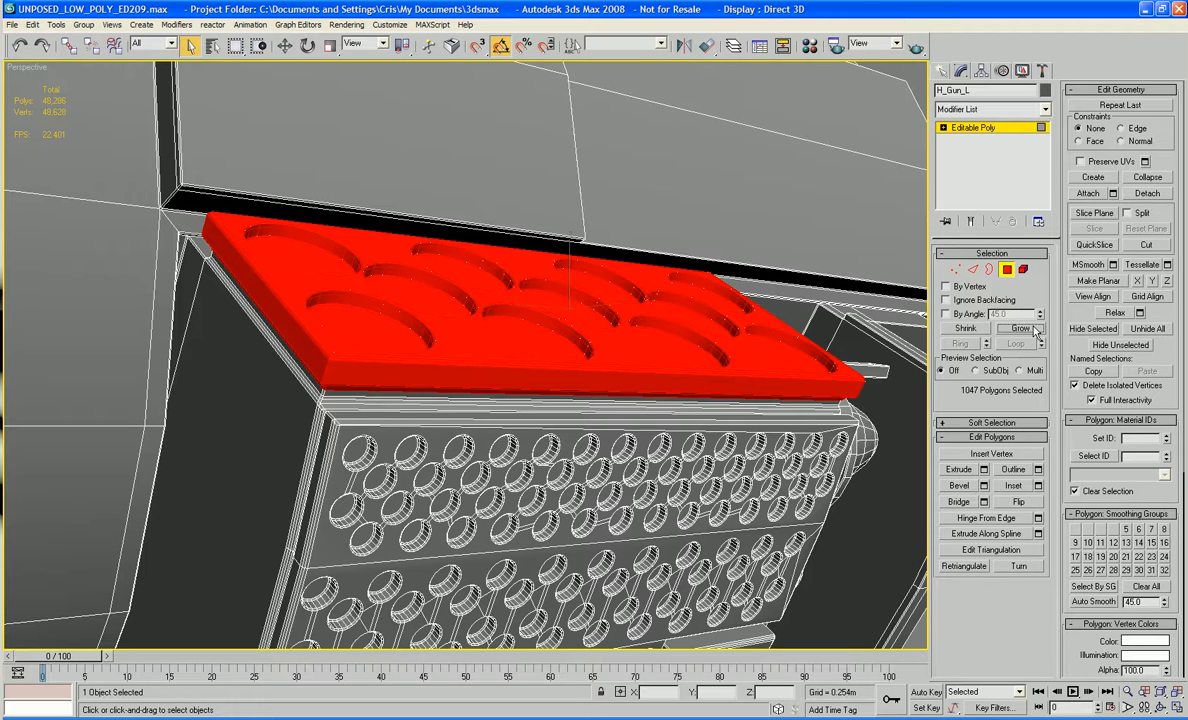
key(Delete)
alt+middle_drag(520, 432, 545, 328)
click(635, 500)
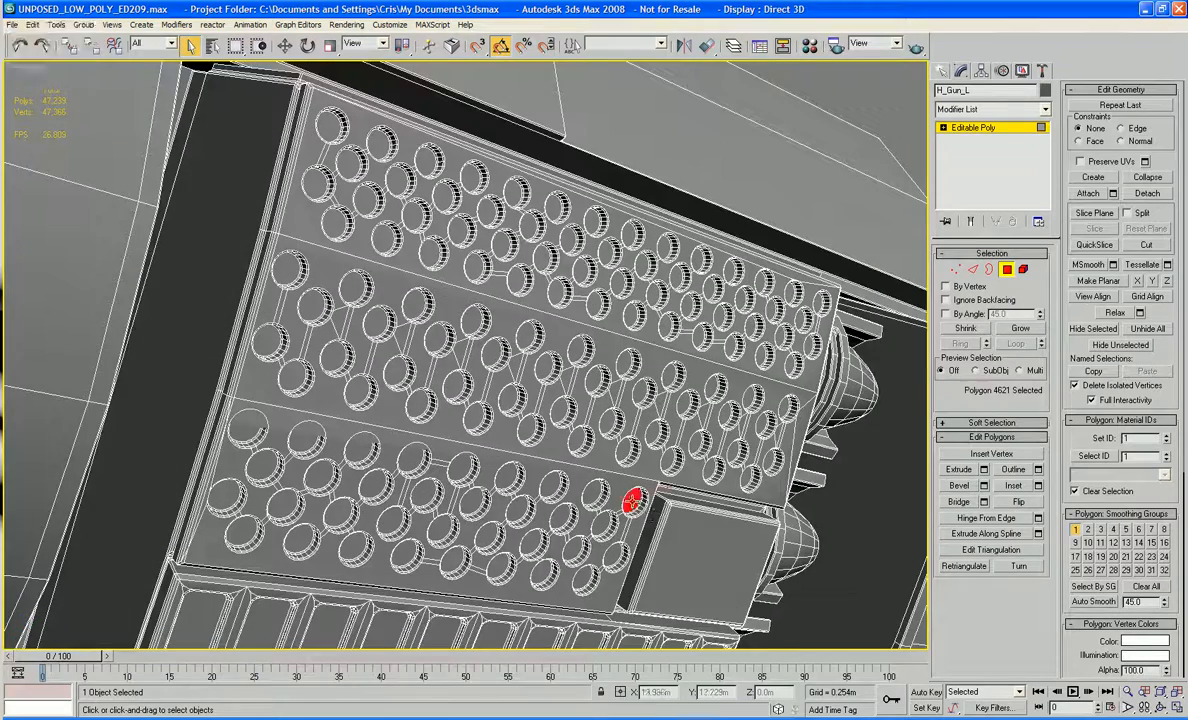
alt+middle_drag(635, 499, 840, 335)
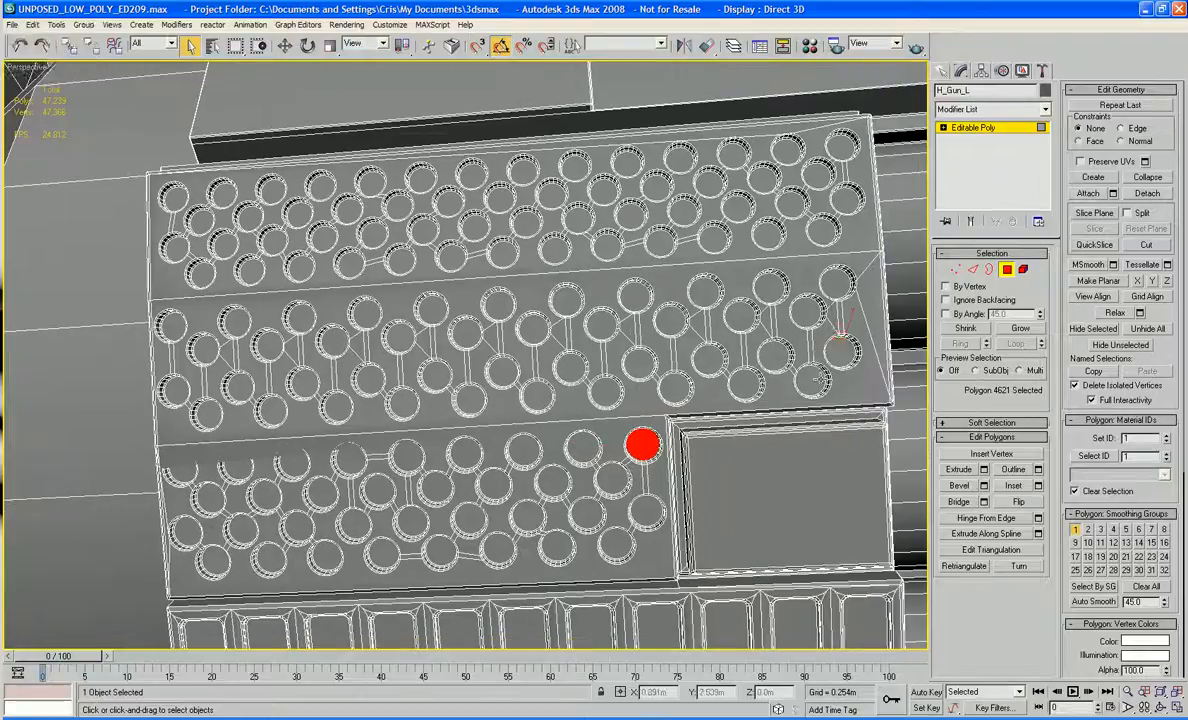
ctrl+click(840, 352)
ctrl+click(838, 284)
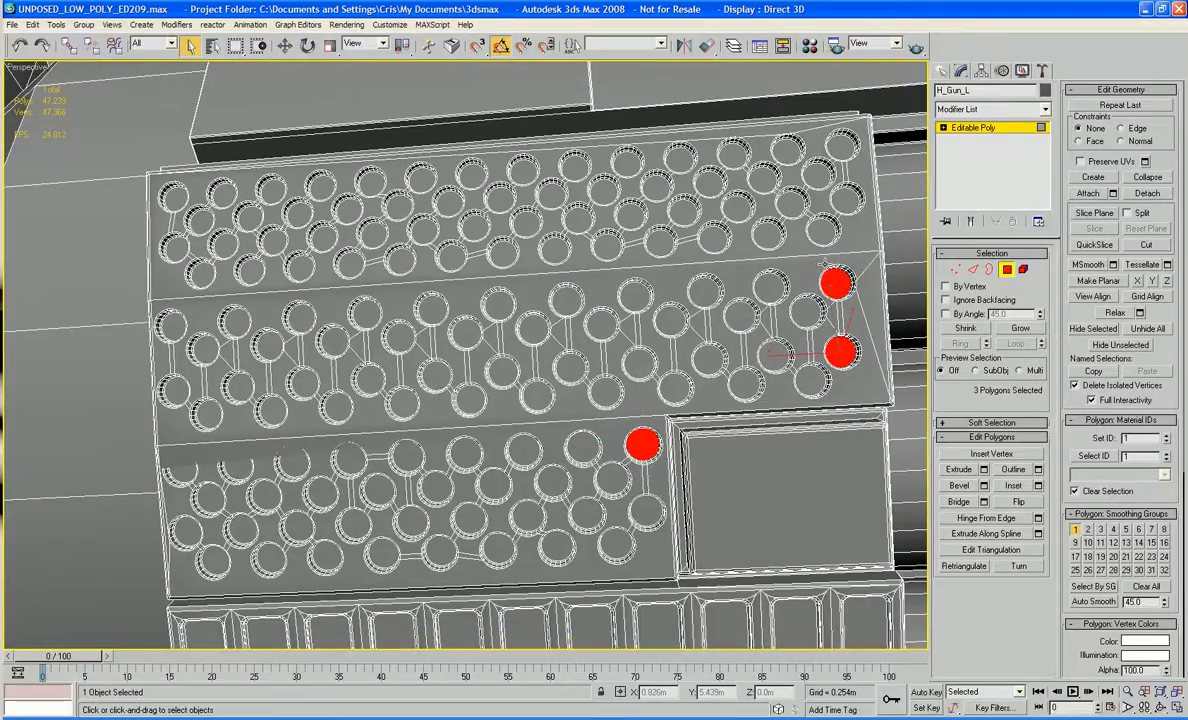
Step: Delete the six face polygons surrounding the small round holes across the three perforated panels of the lower box
click(862, 290)
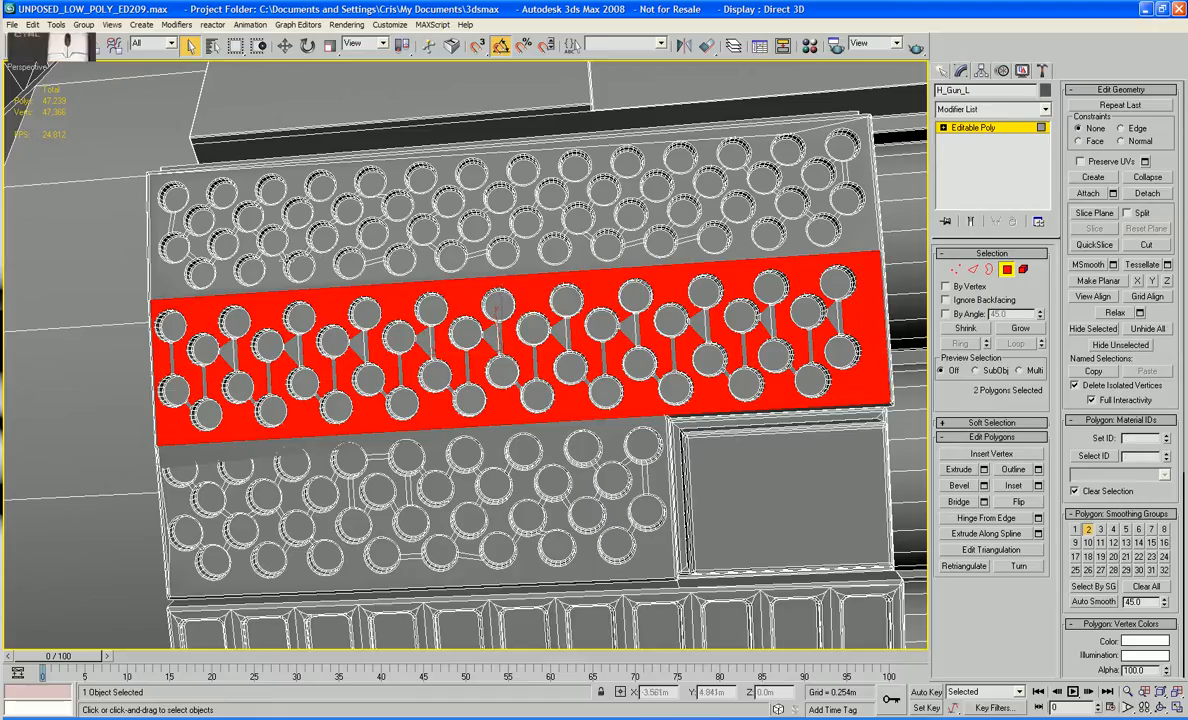
ctrl+click(218, 279)
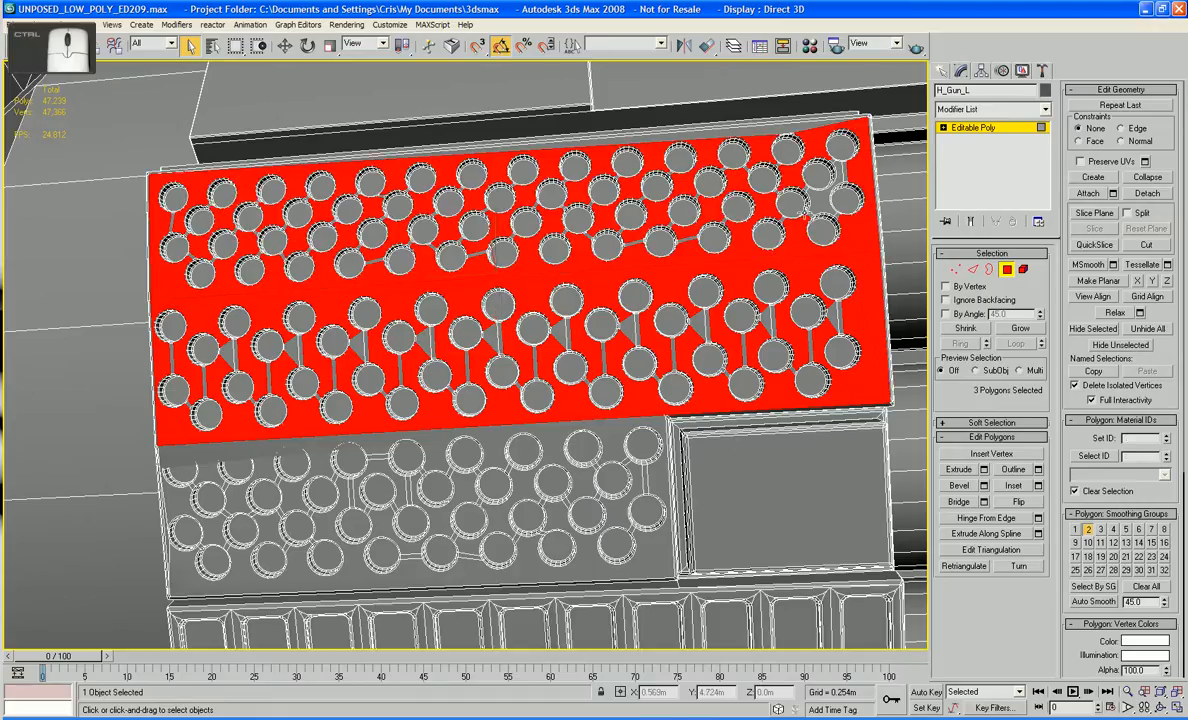
ctrl+click(548, 378)
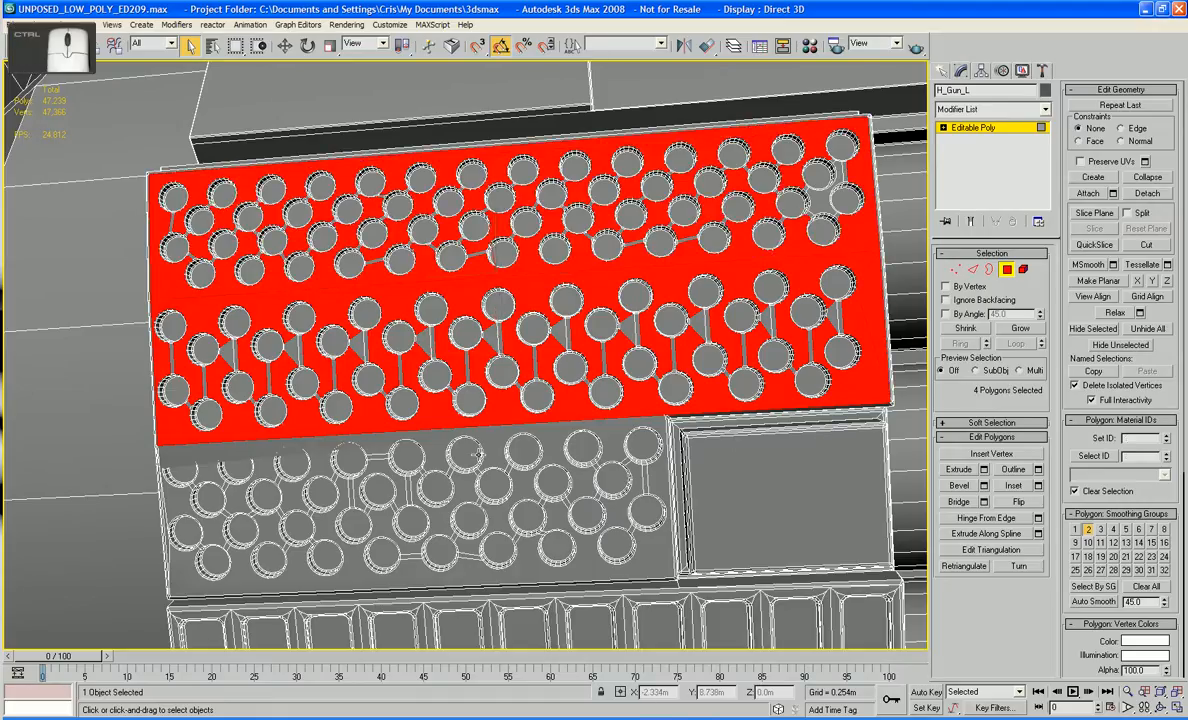
ctrl+click(478, 452)
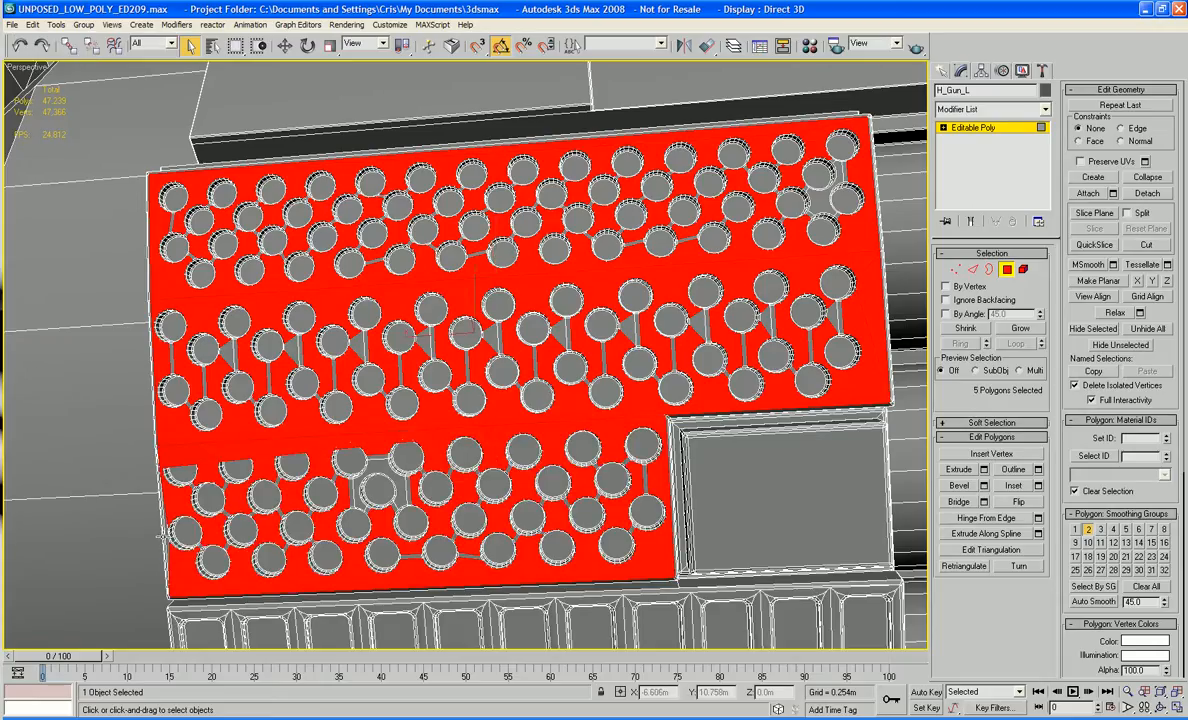
ctrl+click(163, 537)
key(Delete)
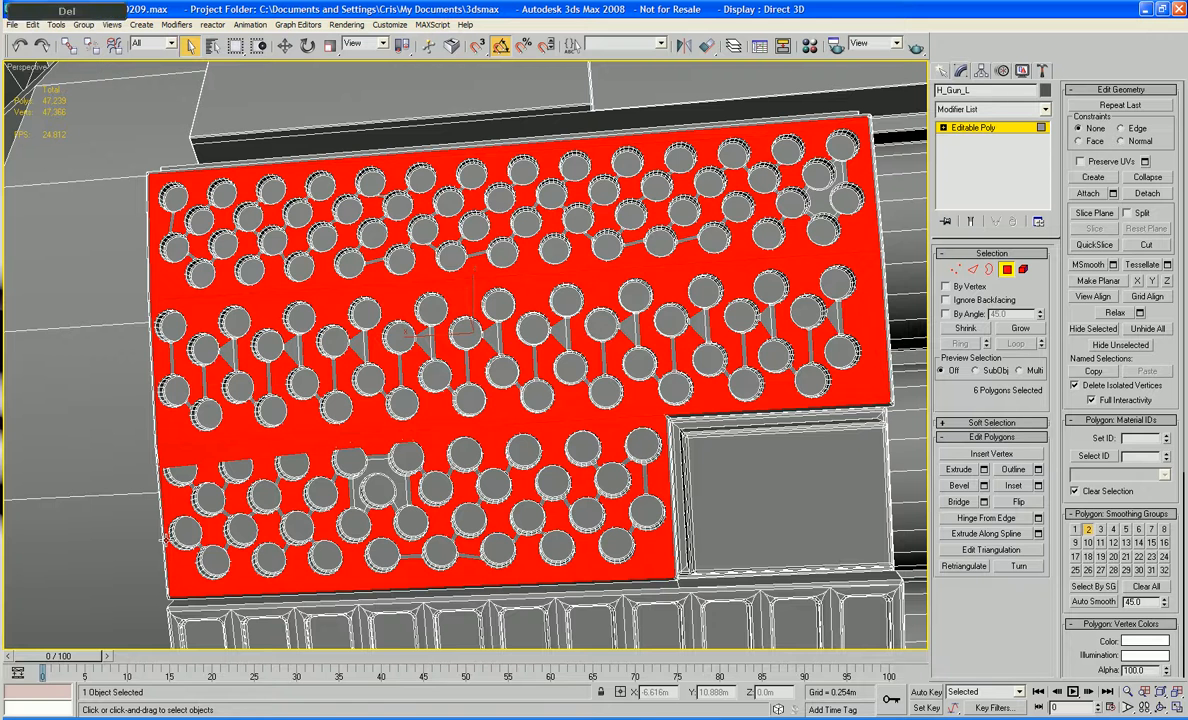
Step: Delete the three leftover elements of small round recesses from the middle, upper and lower perforated panels
click(1023, 270)
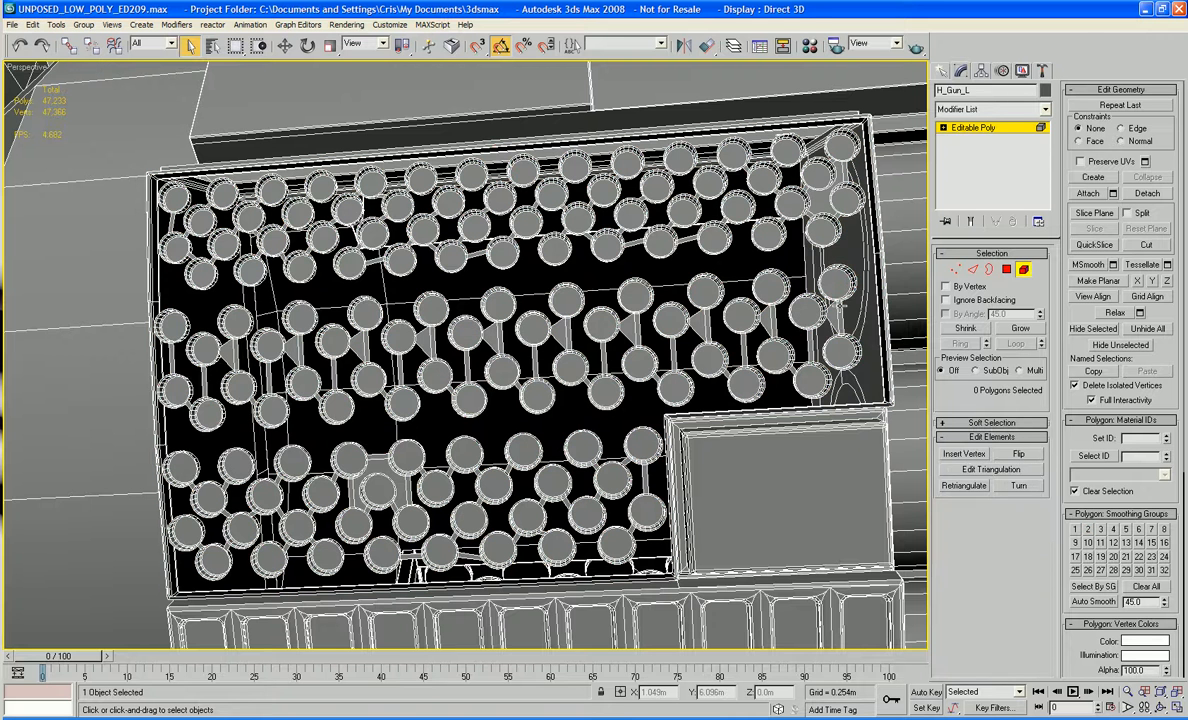
click(832, 292)
key(Delete)
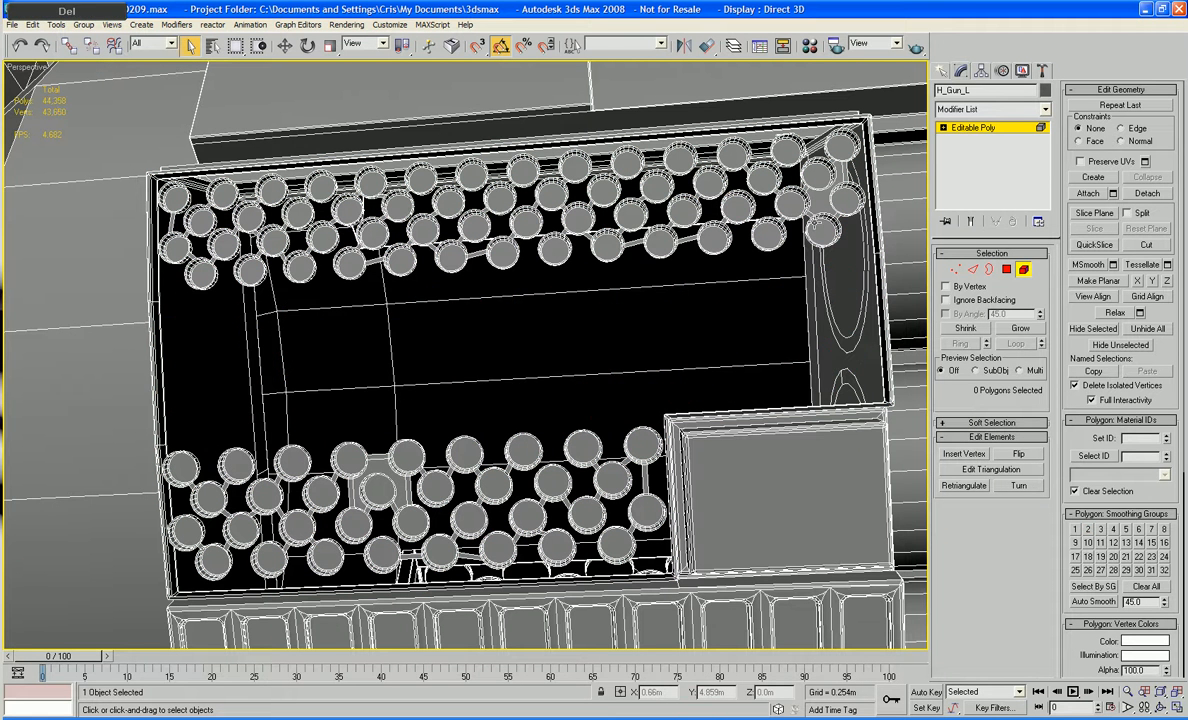
click(815, 225)
key(Delete)
click(583, 519)
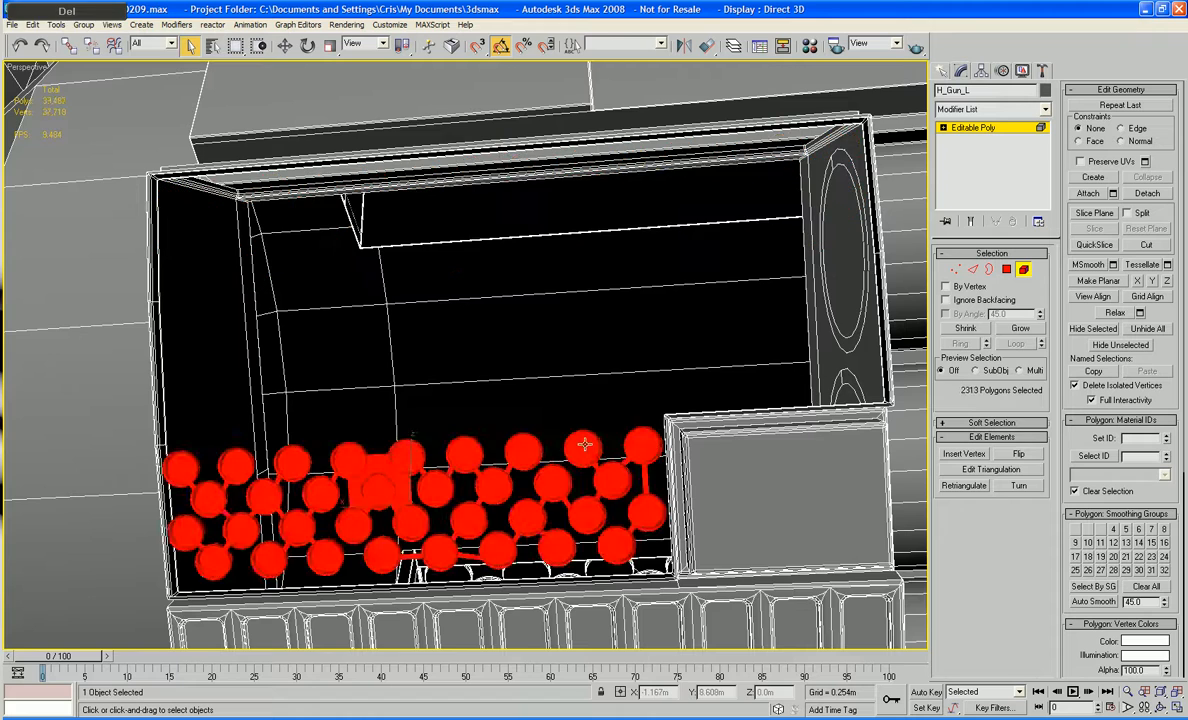
key(Delete)
Step: Delete the raised rectangular block at the corner of the lower box, growing the polygon selection from its front face
alt+middle_drag(518, 435, 576, 418)
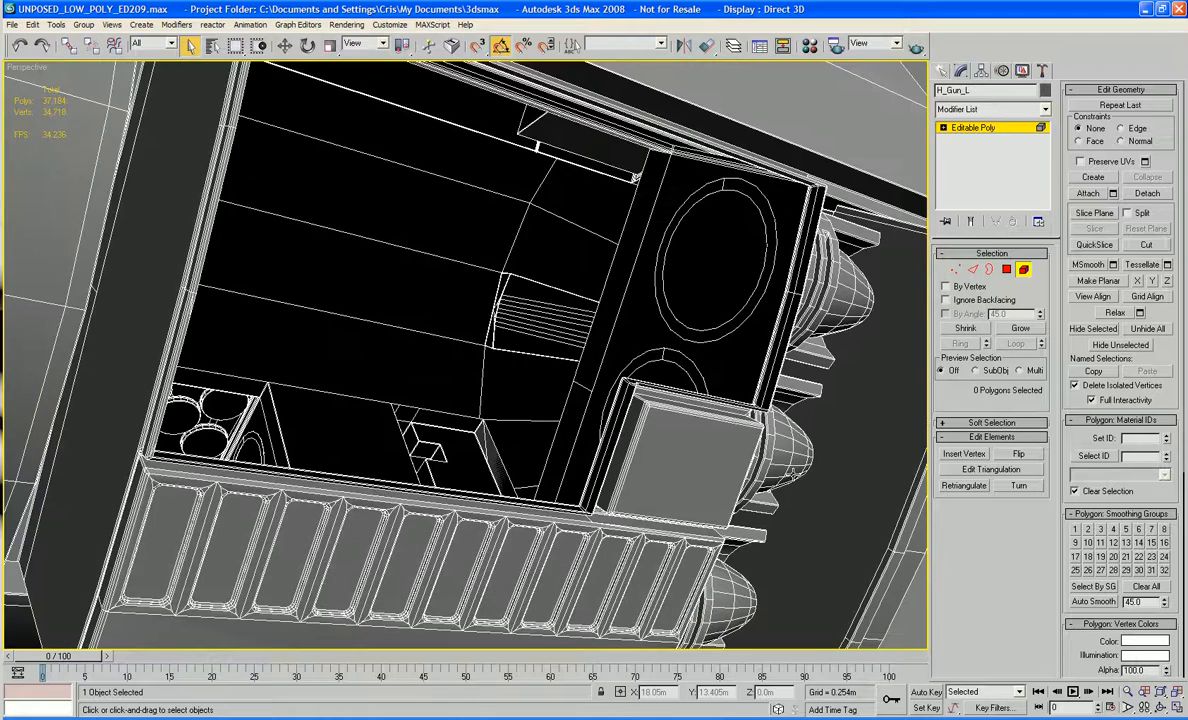
click(707, 467)
key(4)
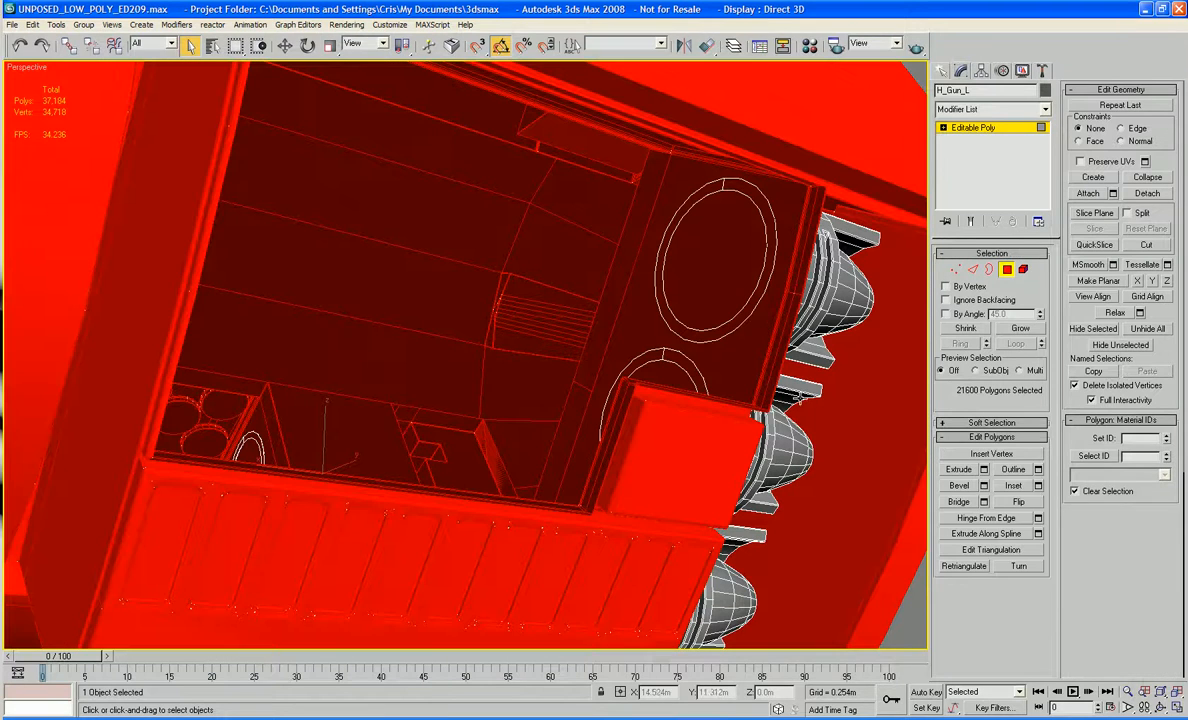
click(668, 483)
click(1019, 330)
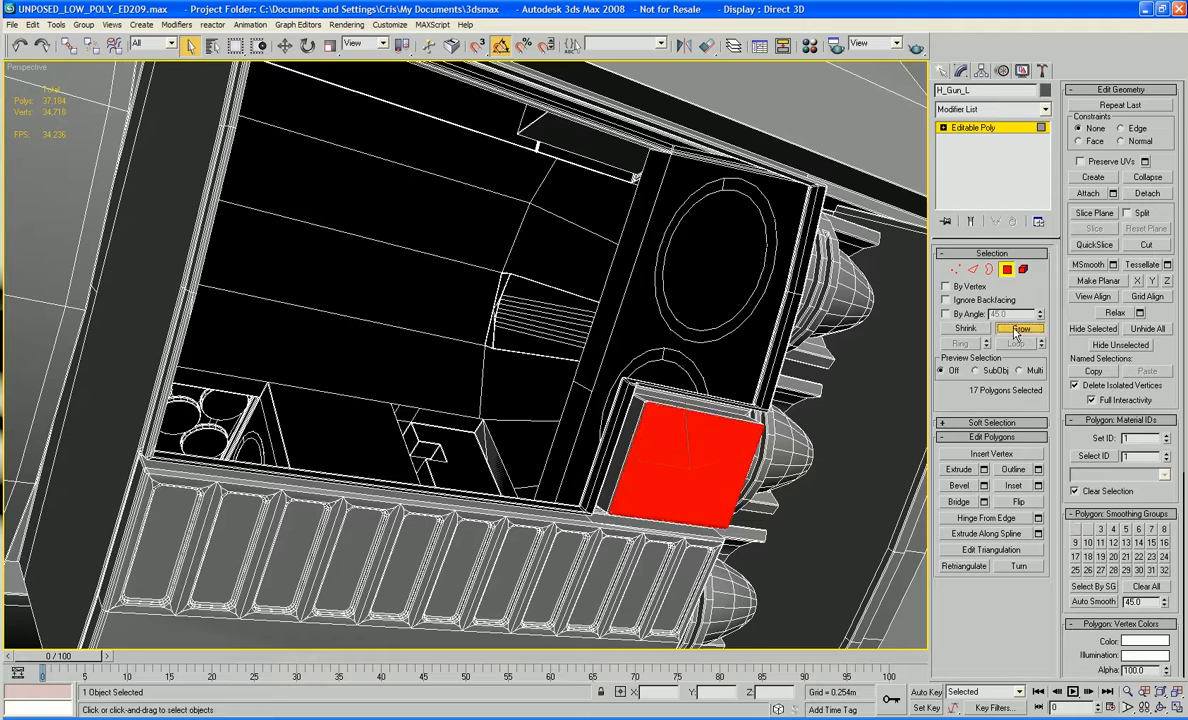
click(1019, 330)
click(1019, 330)
click(1019, 330)
alt+middle_drag(620, 440, 544, 506)
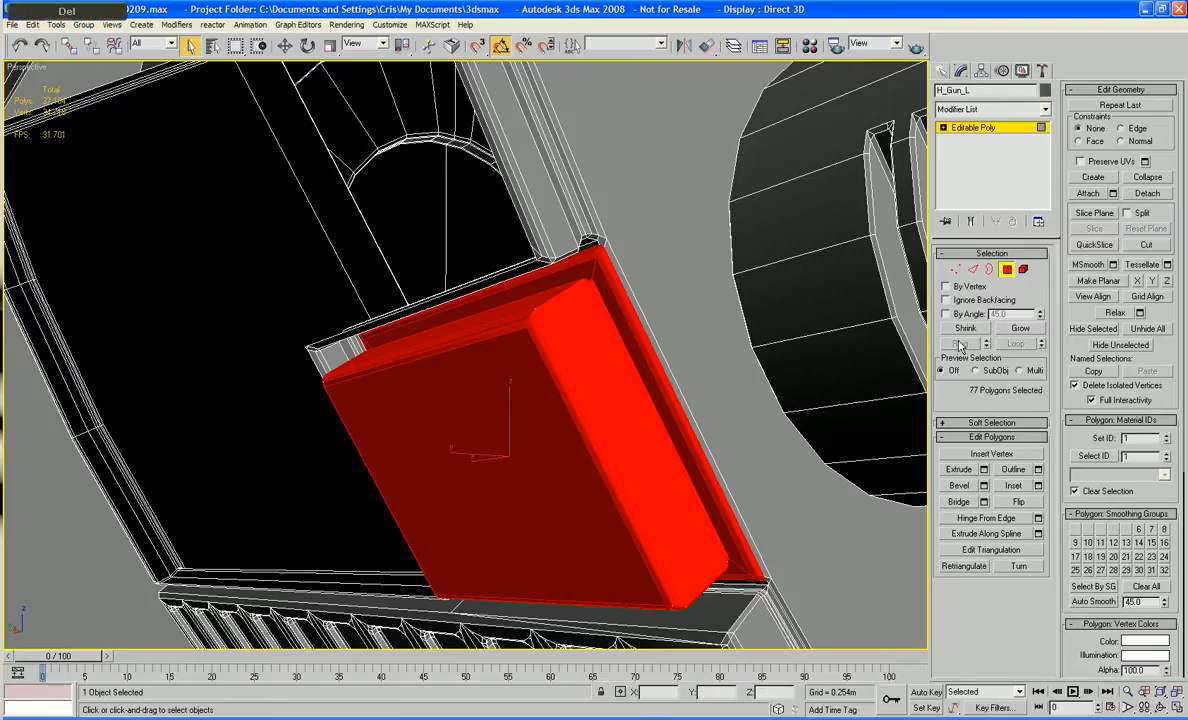
key(Delete)
Step: Cap the L-shaped open border of the lower box's side frame
click(990, 273)
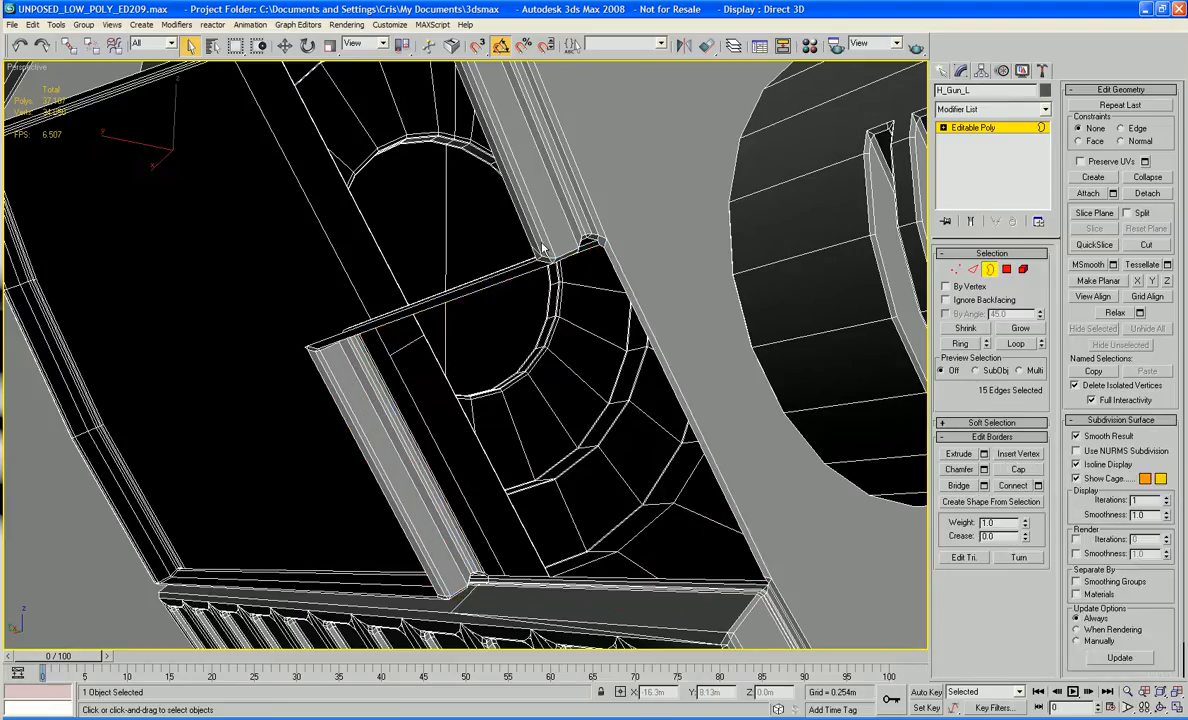
click(489, 219)
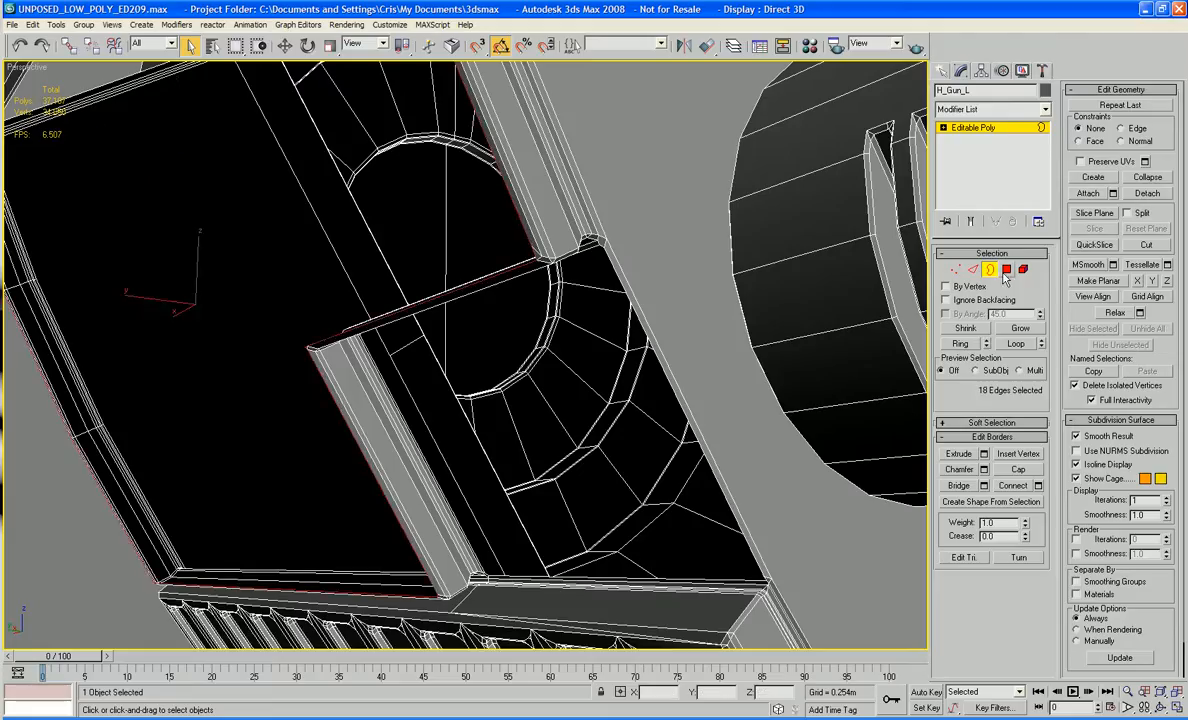
click(1019, 470)
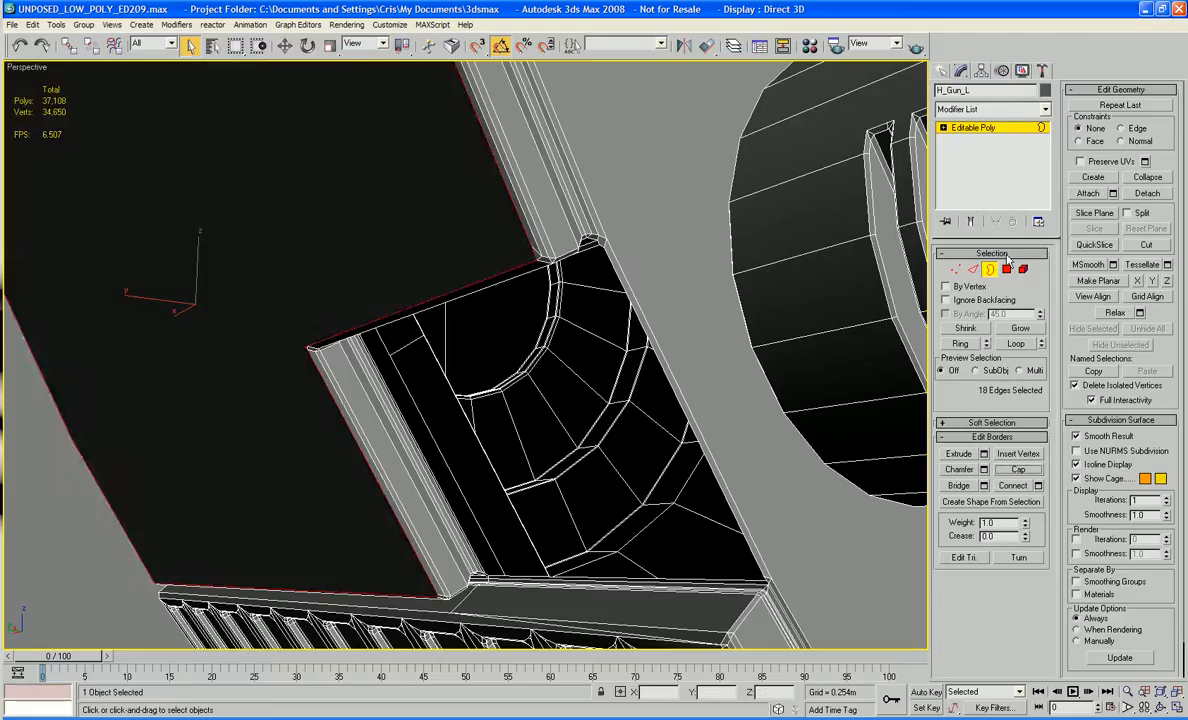
Step: Delete the new cap with the frame strips around it, adjusting the grown selection to stop at the frame's outer edge
click(1007, 269)
click(456, 224)
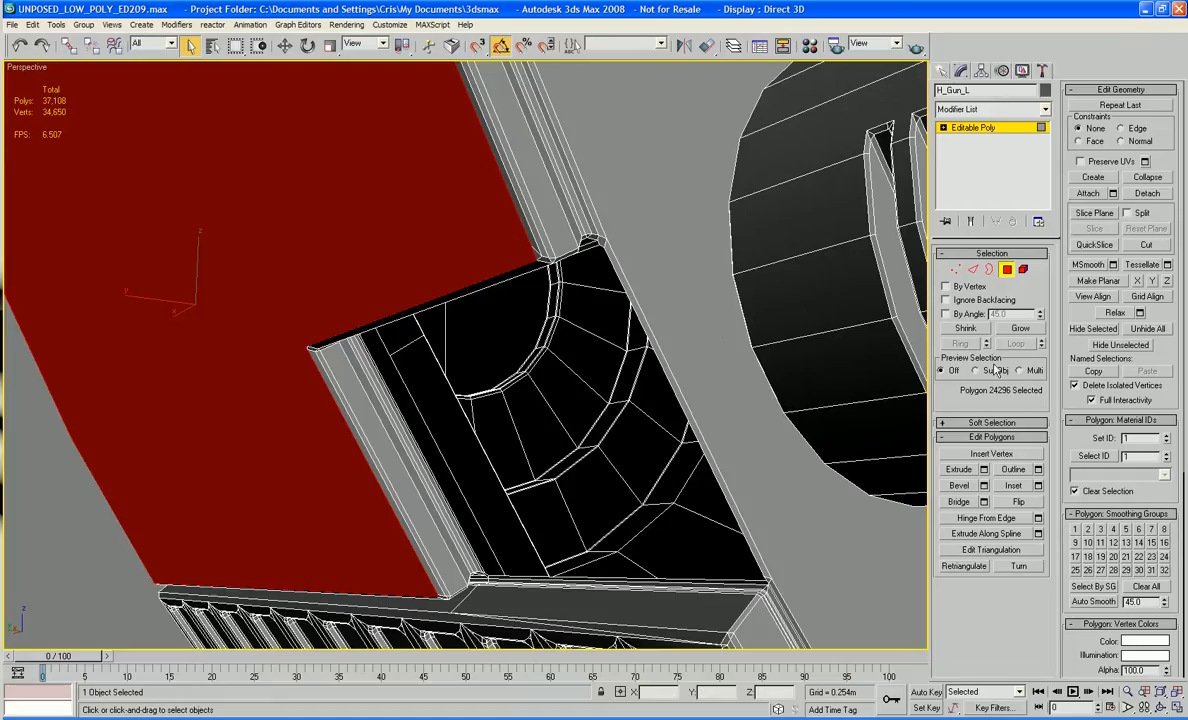
click(1021, 329)
click(1021, 329)
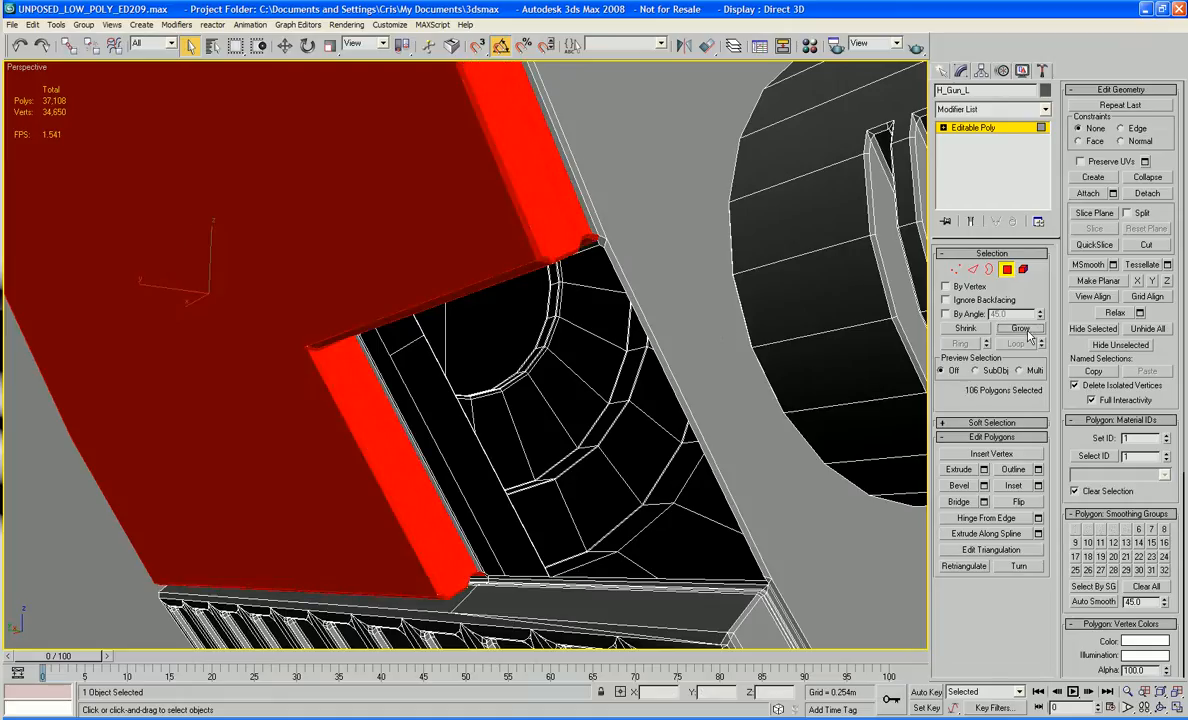
click(1021, 329)
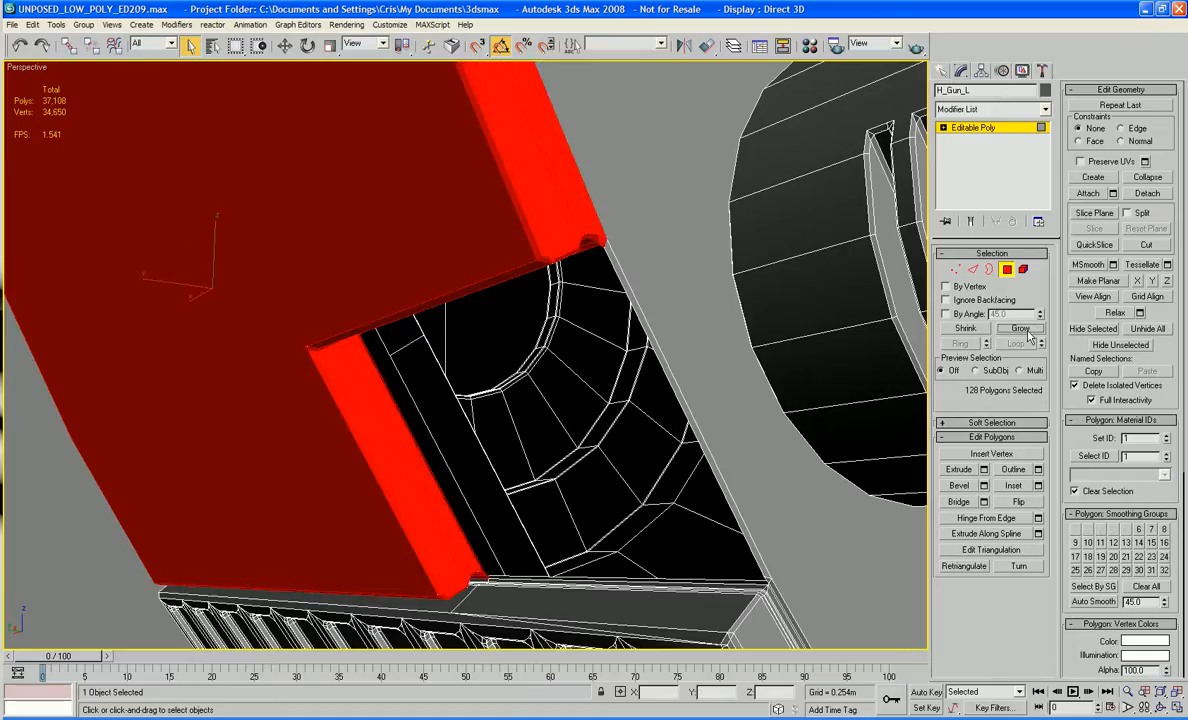
click(965, 329)
click(965, 329)
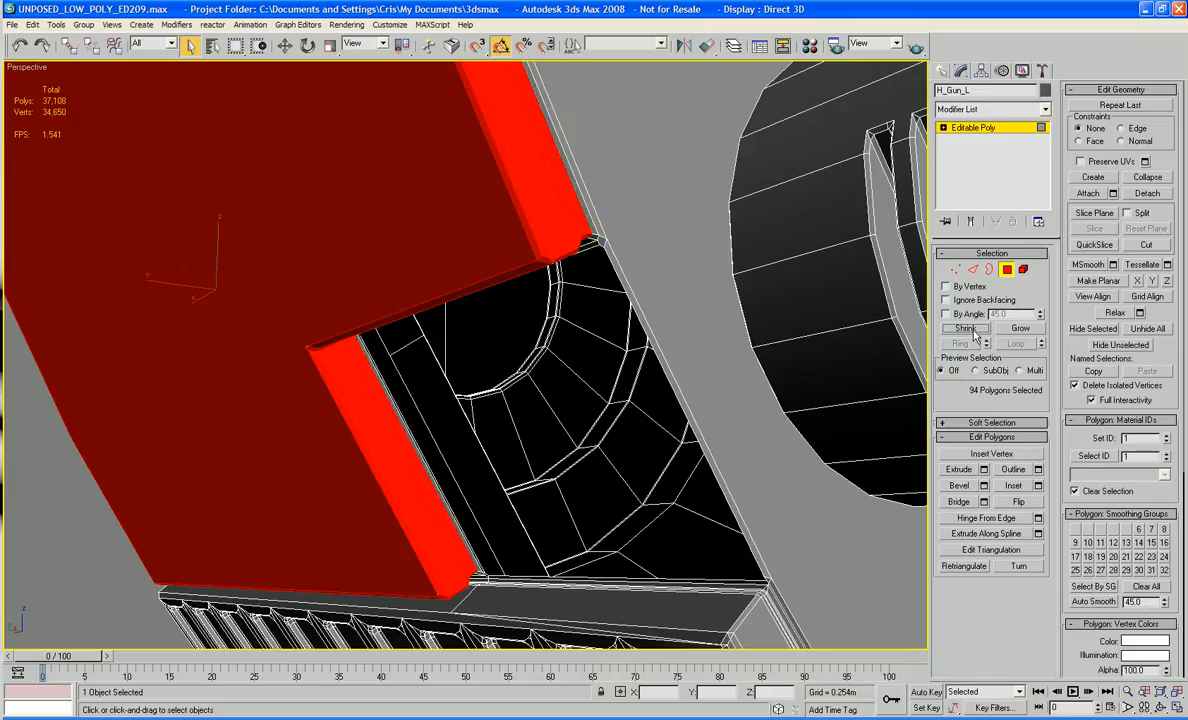
click(1021, 329)
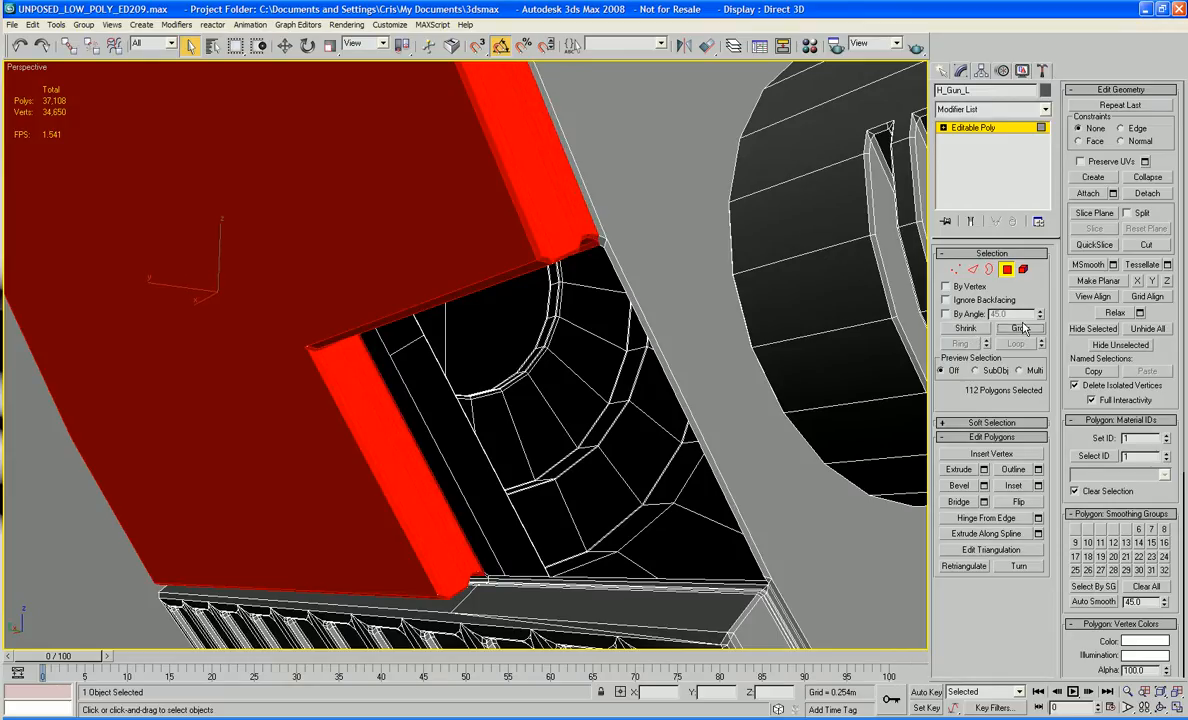
key(Delete)
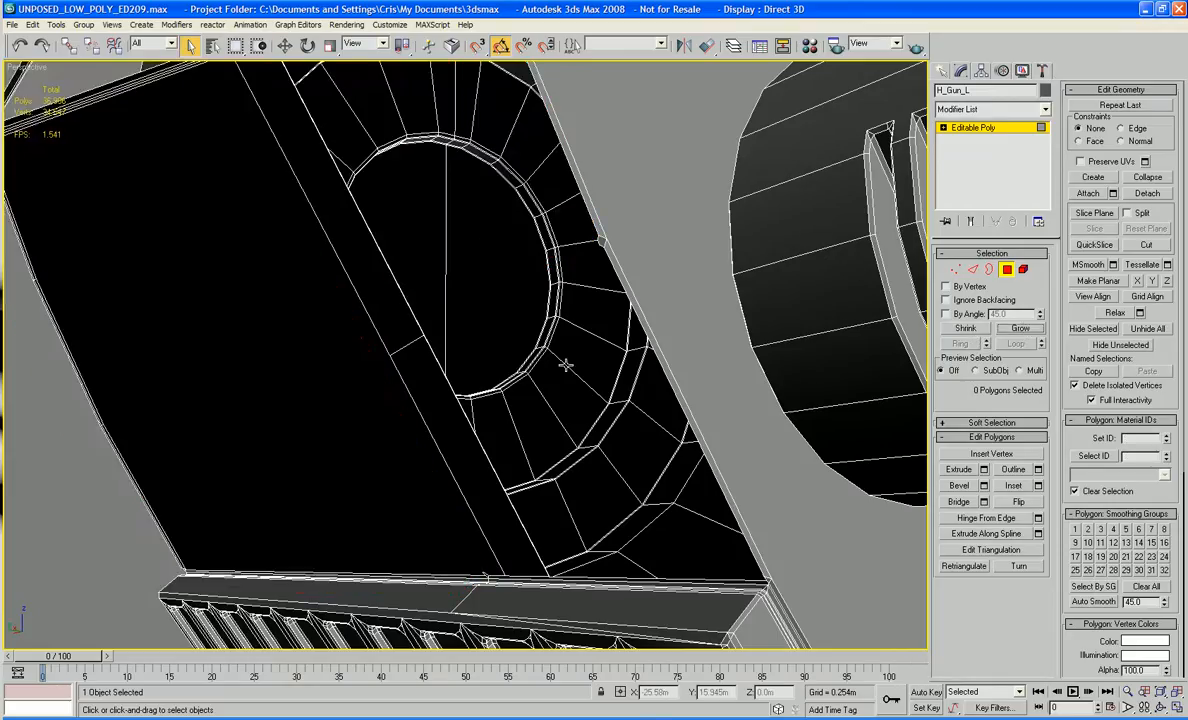
Step: Delete the two inner vertices of the small leftover notch on the edge of the lower box's open side
mouse_move(565, 366)
alt+middle_down()
mouse_move(598, 372)
mouse_move(550, 358)
alt+middle_up()
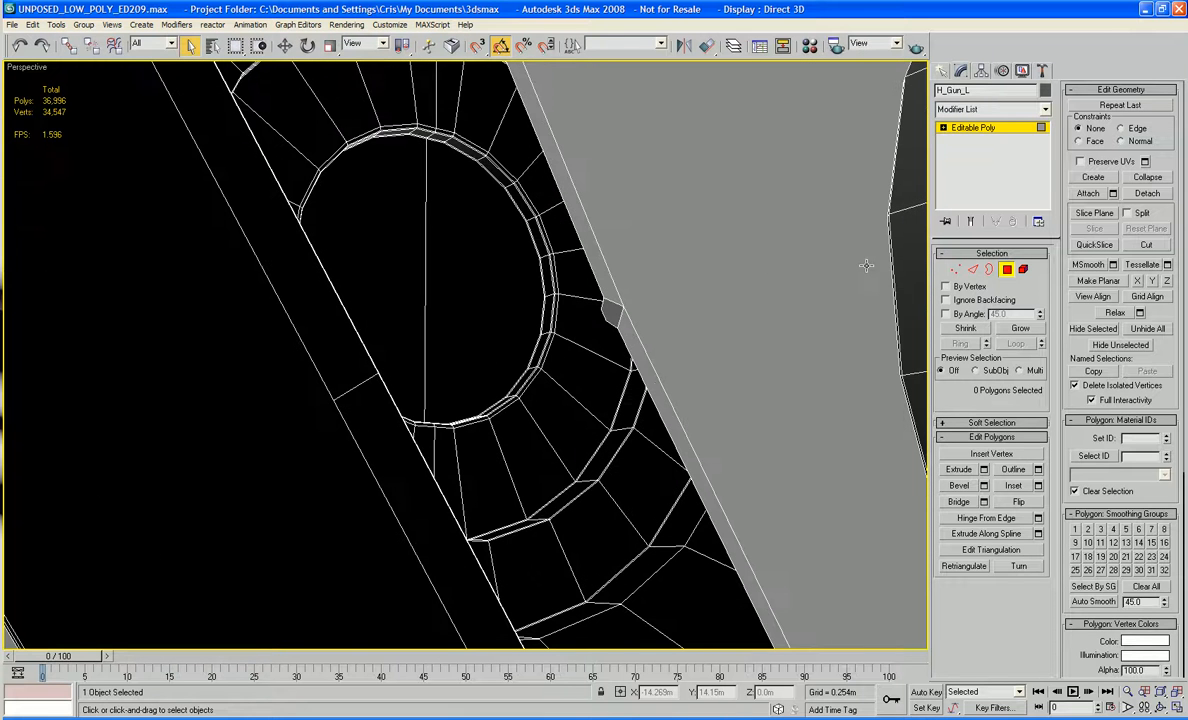
key(1)
click(603, 297)
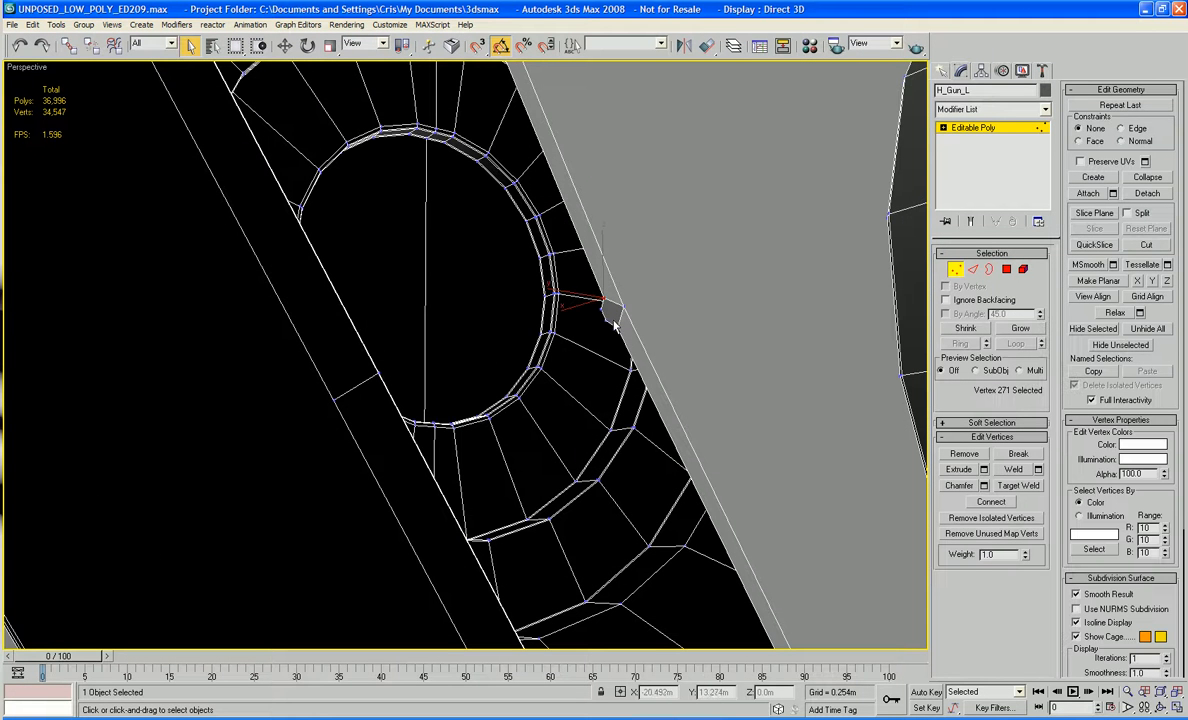
ctrl+click(614, 327)
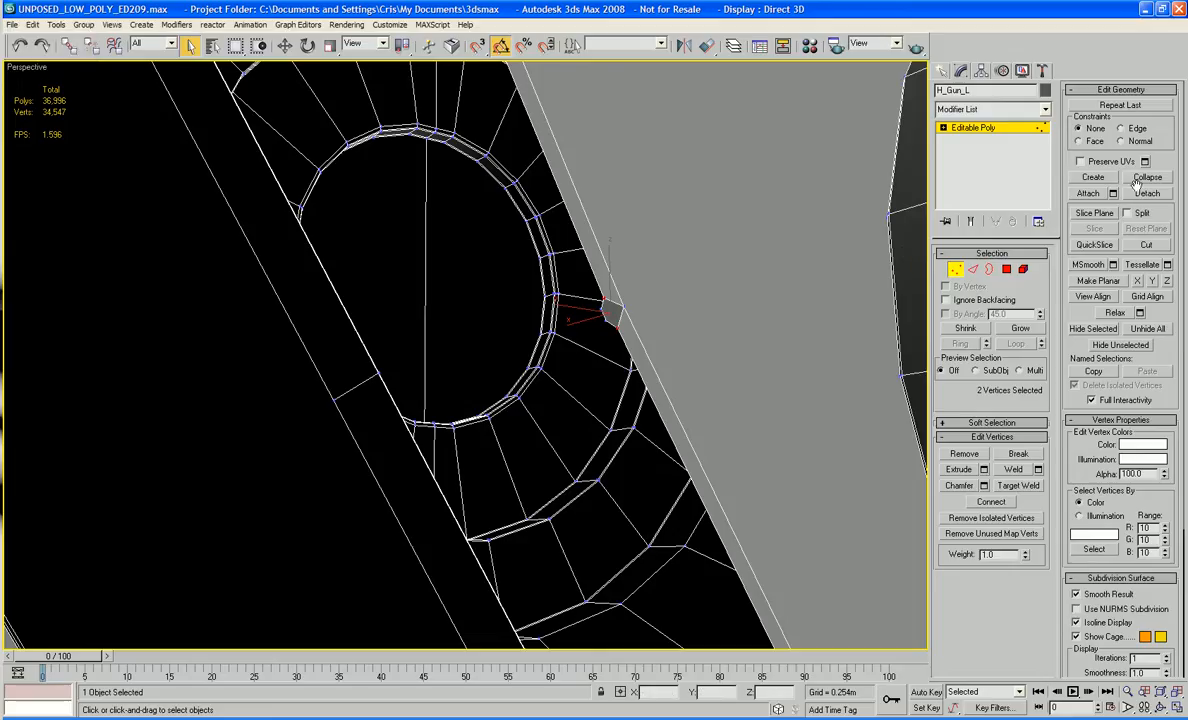
click(606, 318)
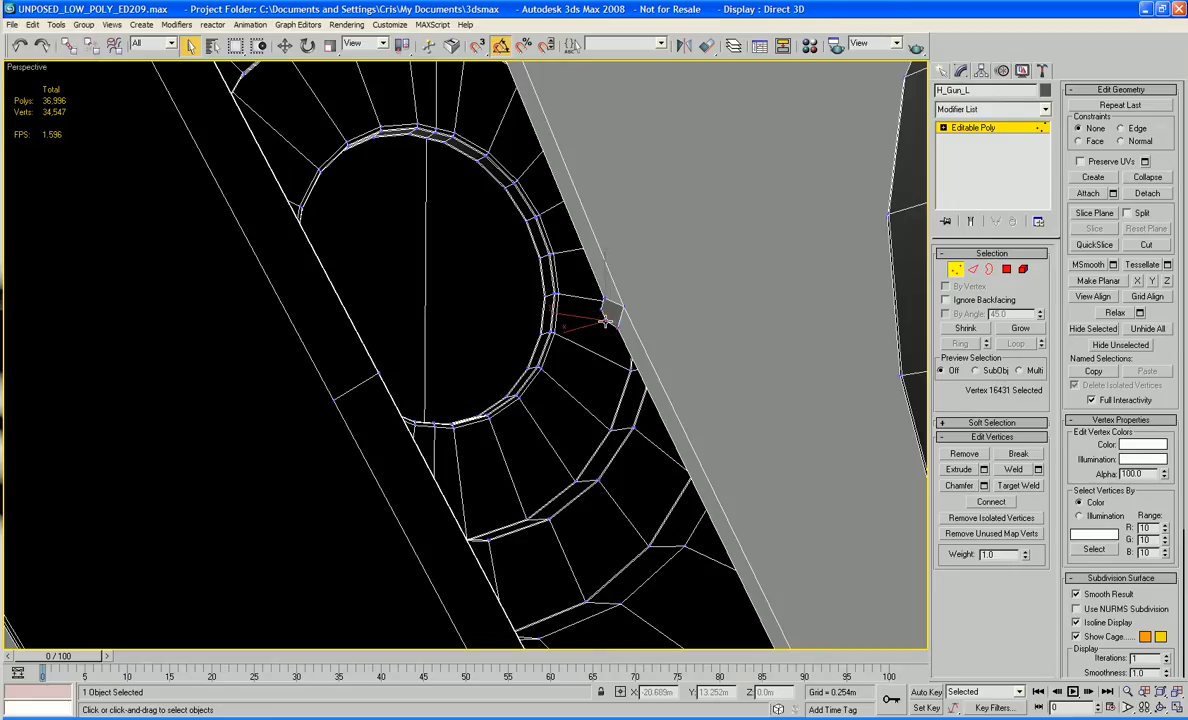
key(Delete)
click(599, 310)
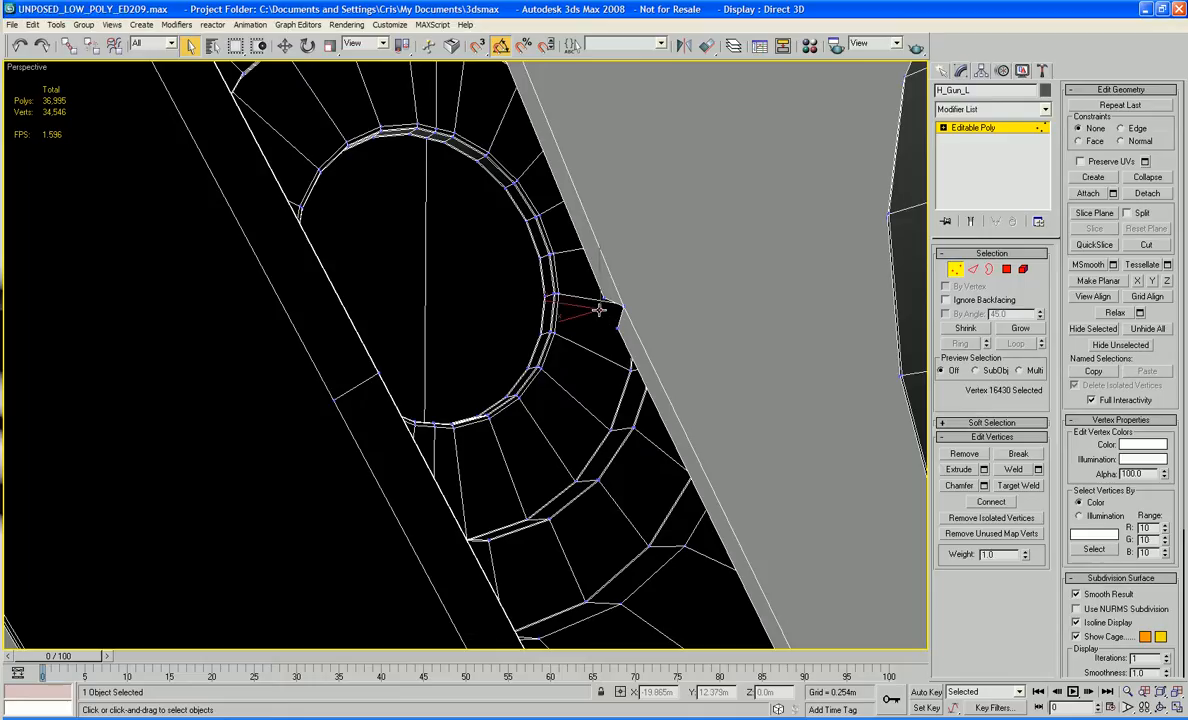
key(Delete)
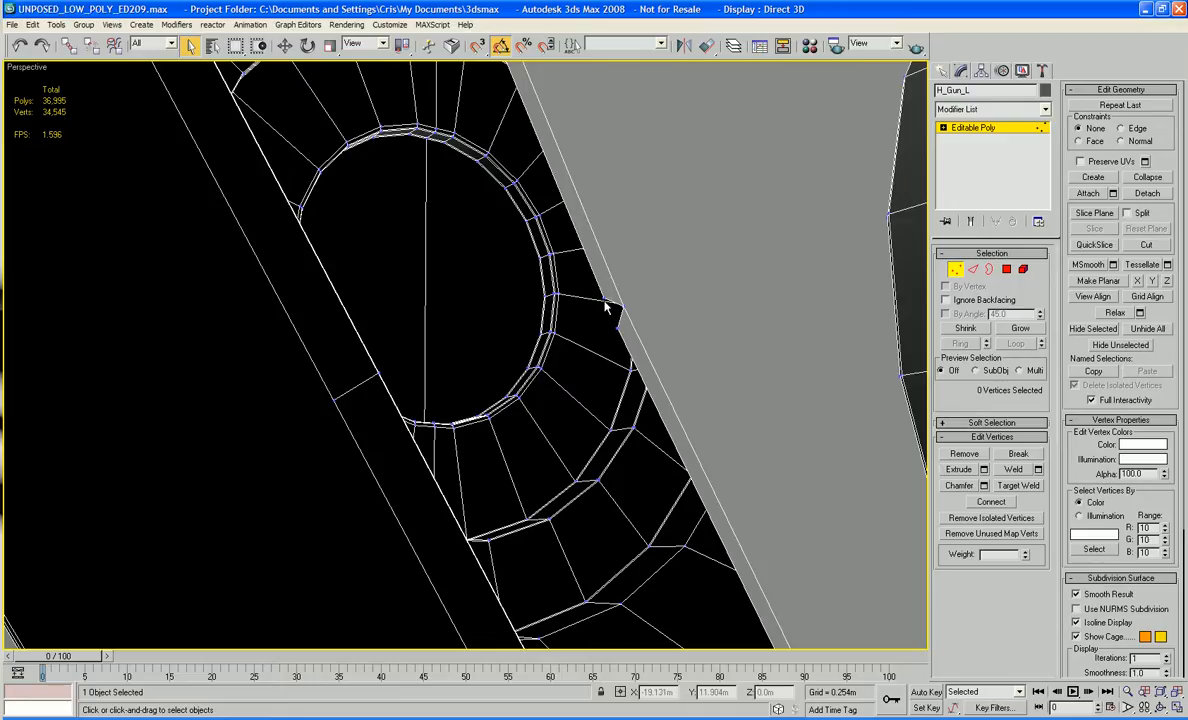
Step: Collapse the two remaining notch vertices on the box edge into a single vertex
click(604, 300)
ctrl+click(618, 326)
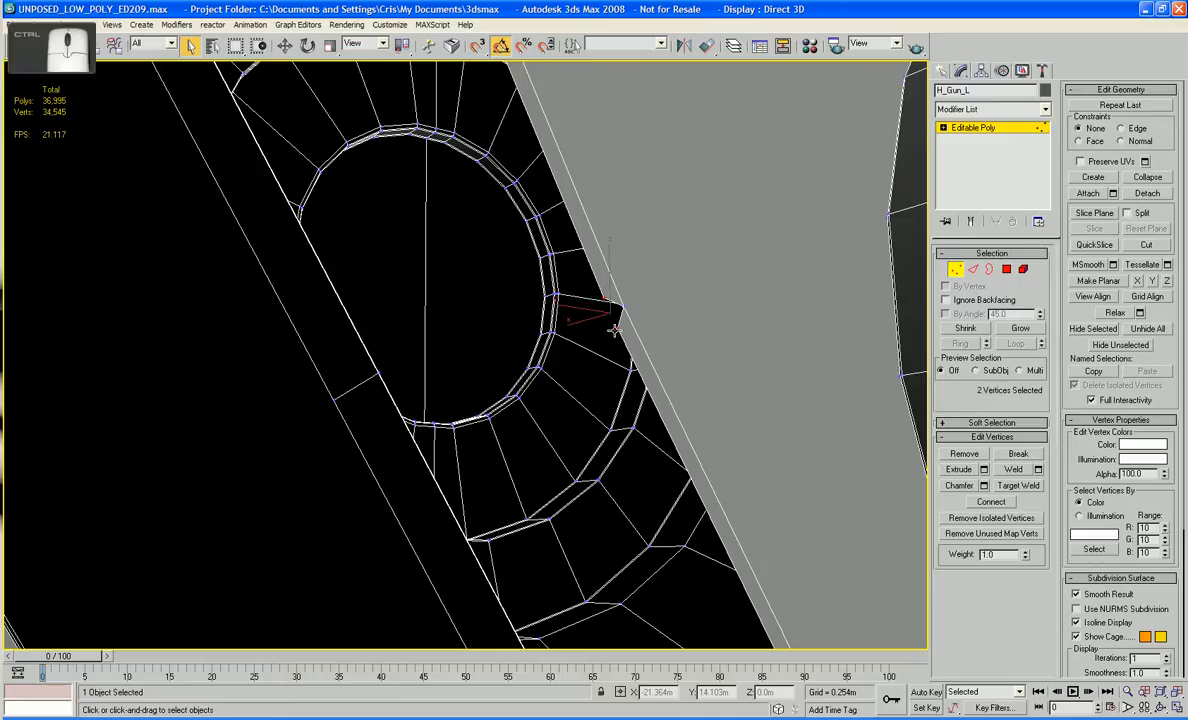
click(1160, 177)
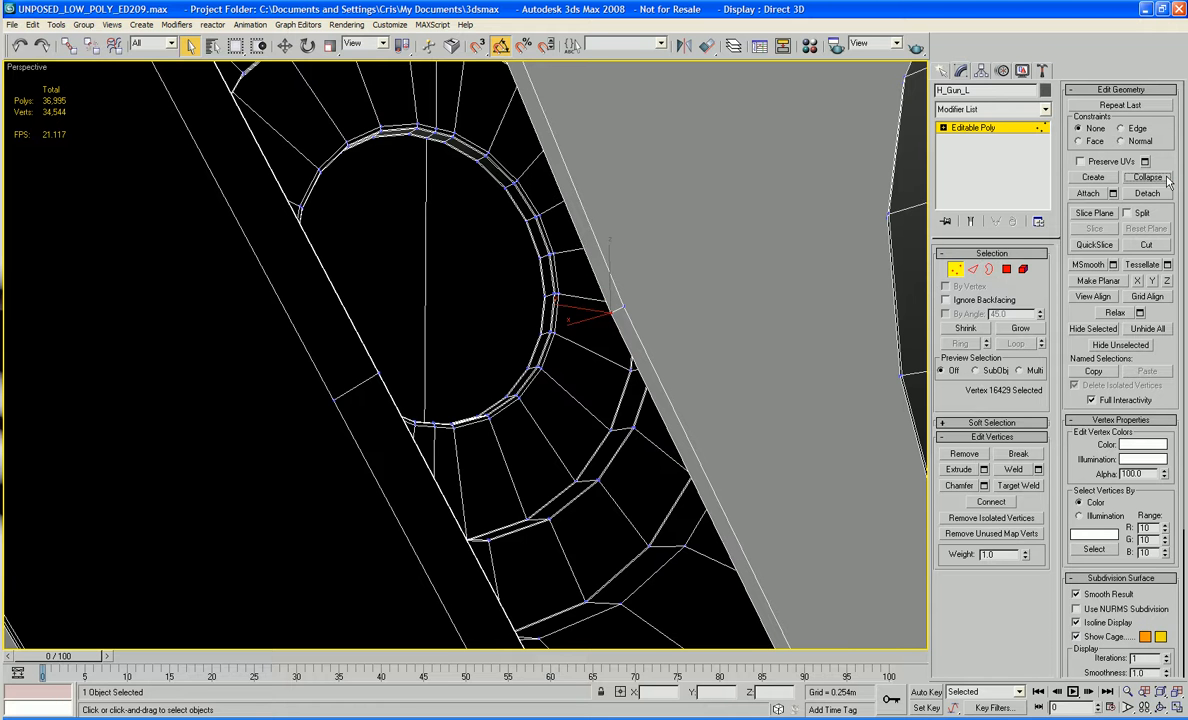
Step: Cap the large open side border of the lower box, above the ribbed strip and beside the barrels
alt+middle_drag(776, 271, 686, 270)
scroll(793, 235, down, 5)
alt+middle_drag(385, 284, 591, 422)
scroll(563, 326, up, 4)
scroll(615, 430, up, 3)
scroll(591, 422, down, 4)
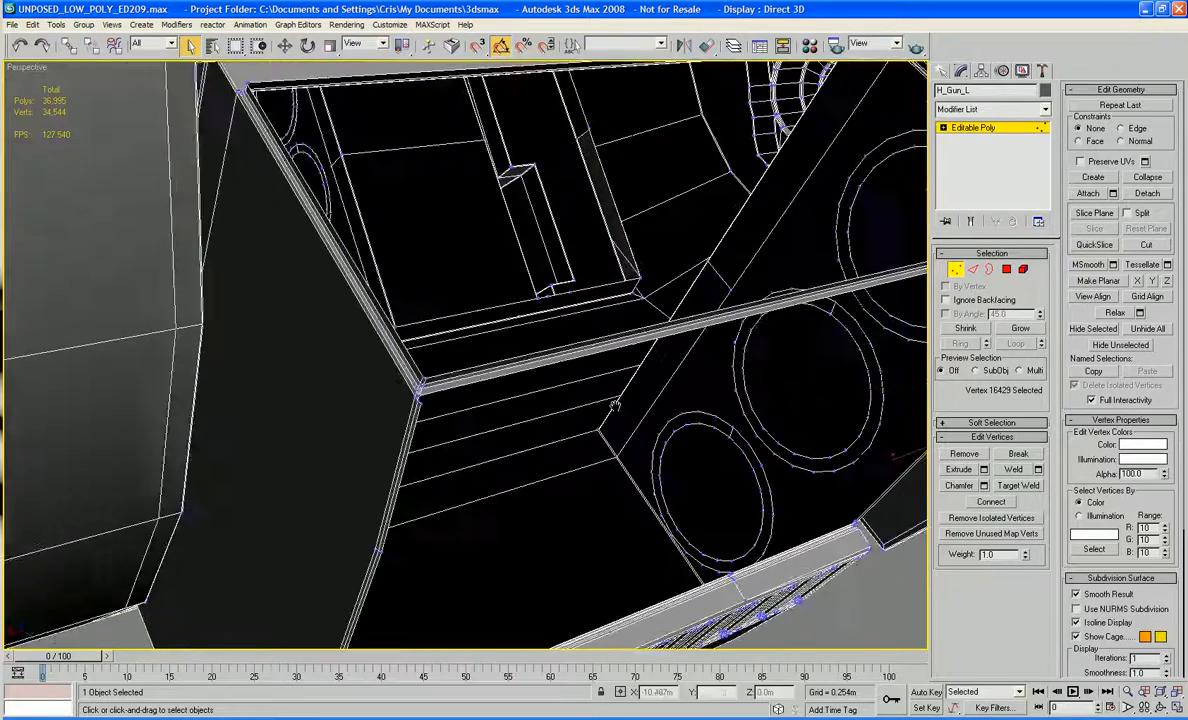
mouse_move(578, 373)
alt+middle_down()
mouse_move(560, 340)
mouse_move(565, 371)
alt+middle_up()
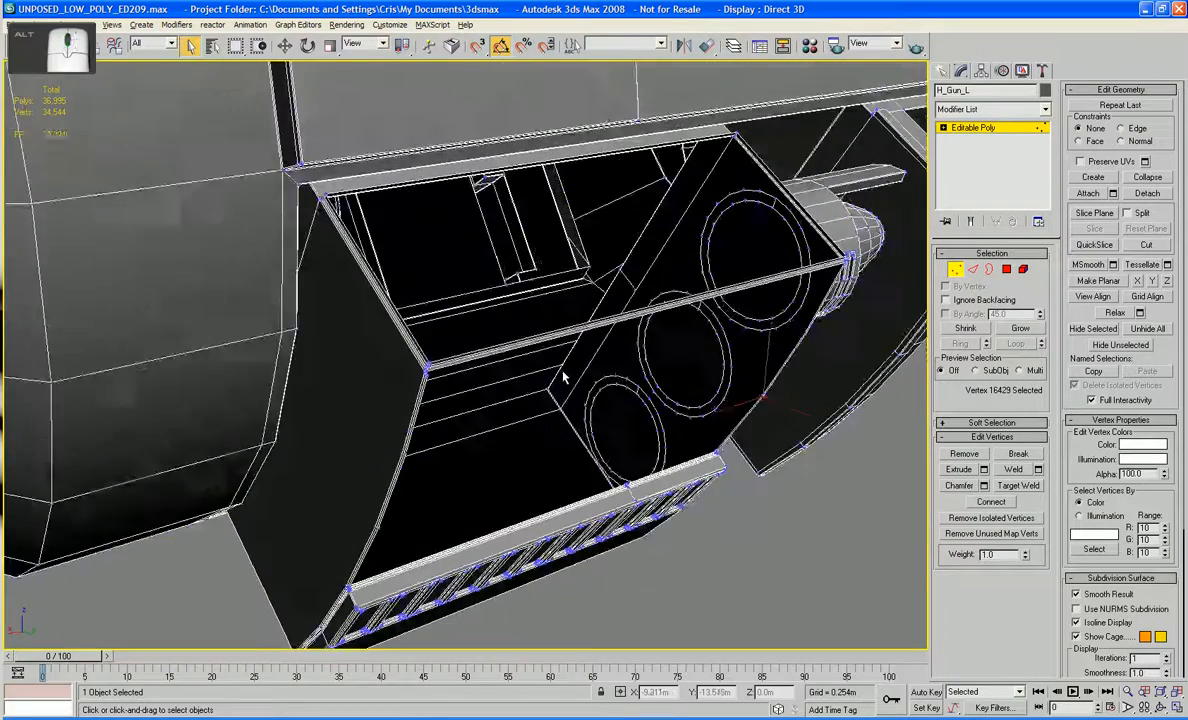
scroll(565, 371, up, 3)
middle_drag(432, 323, 505, 330)
scroll(380, 387, up, 3)
scroll(525, 384, down, 3)
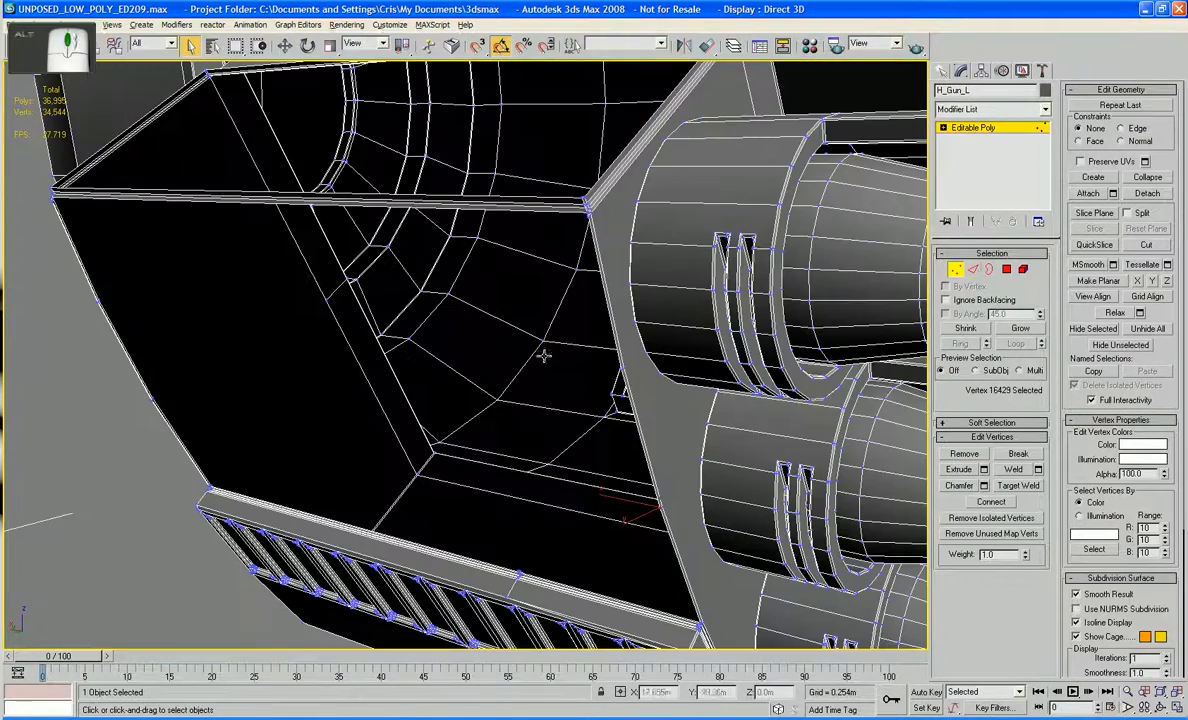
key(3)
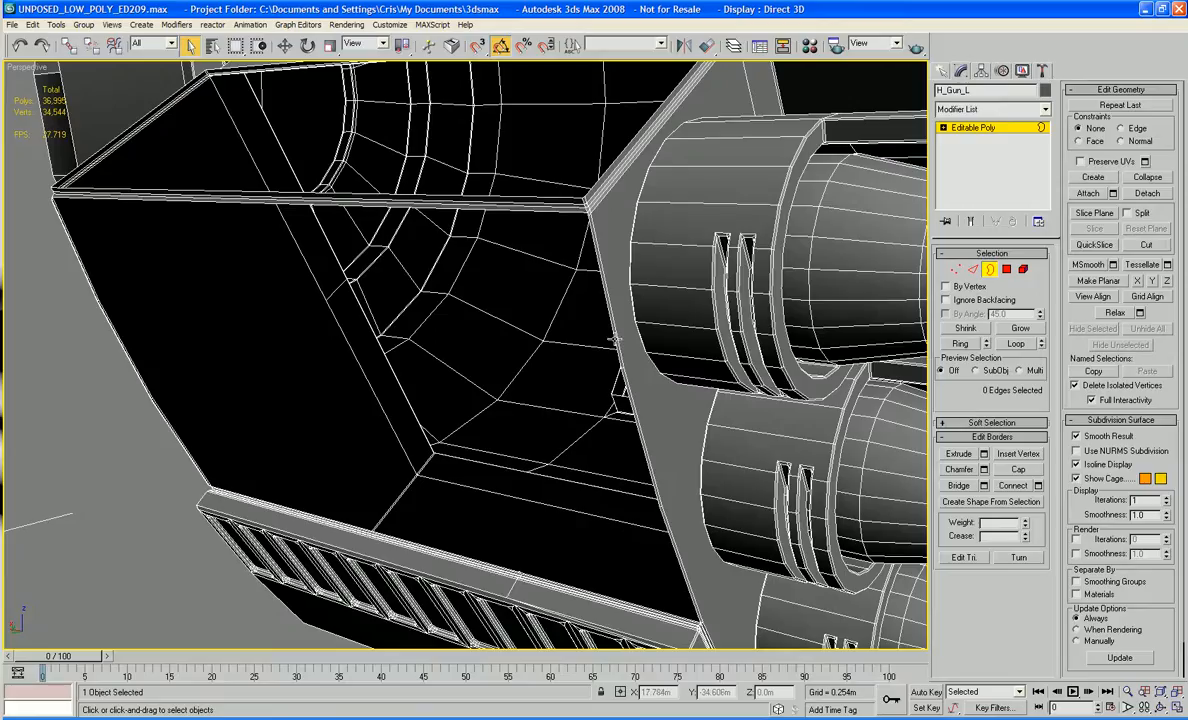
click(613, 340)
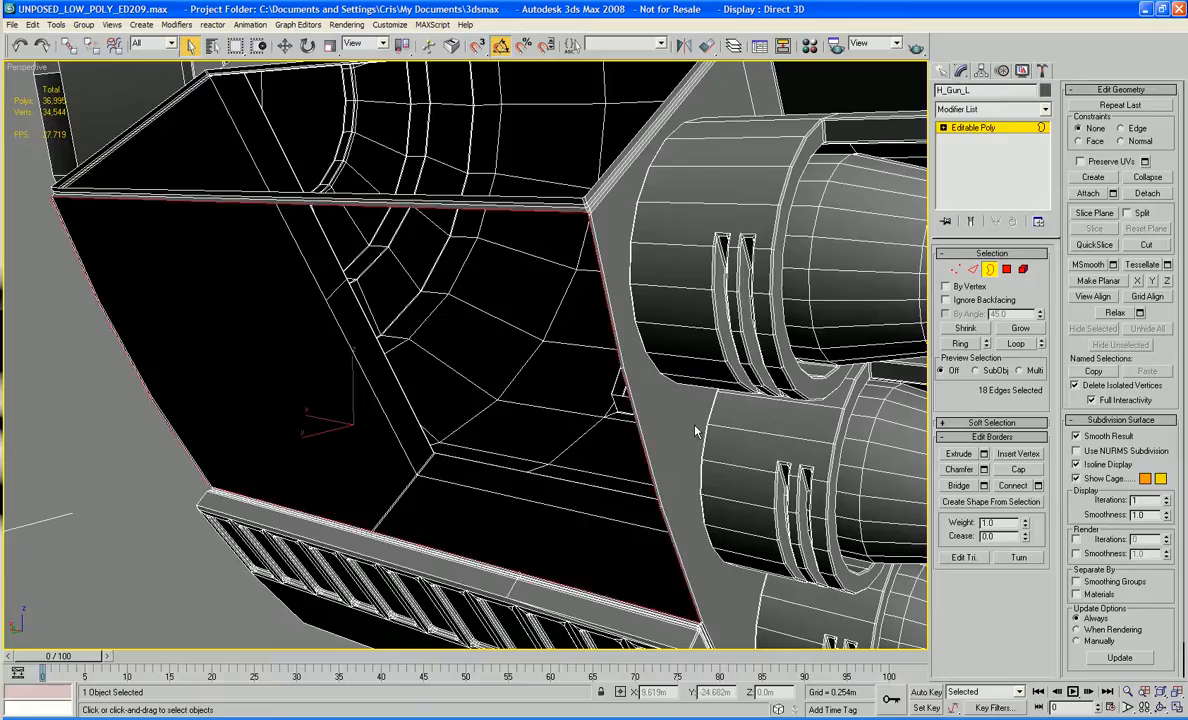
click(1024, 472)
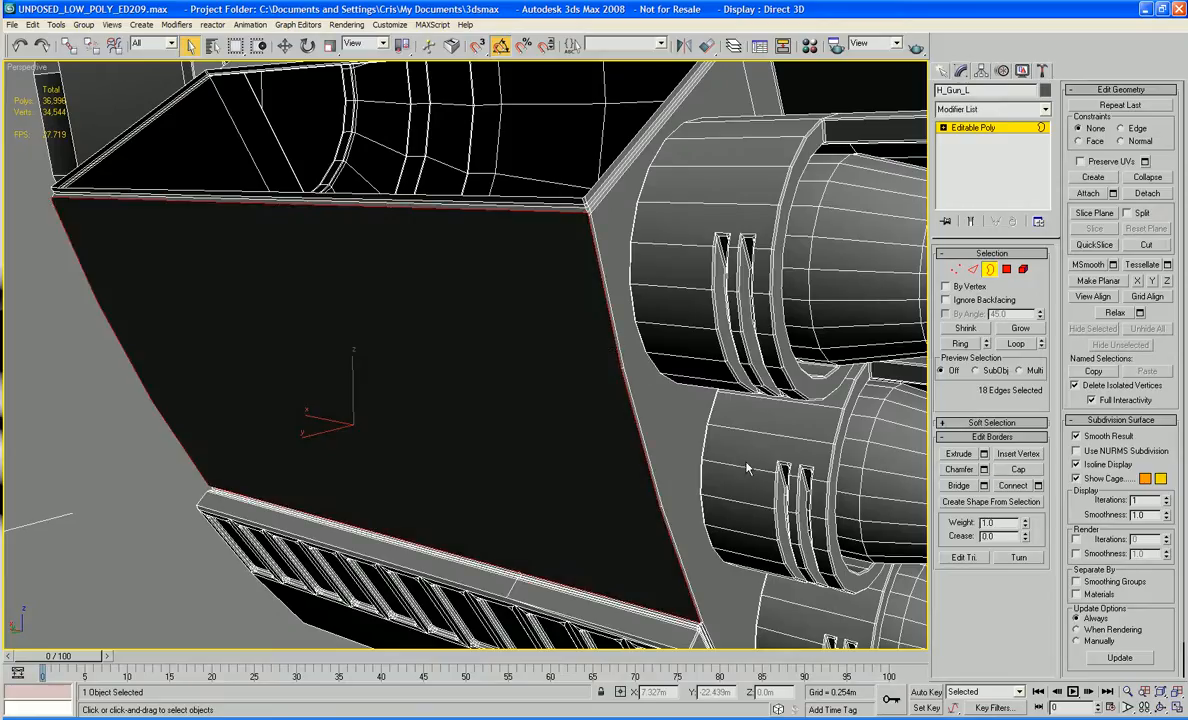
Step: Cut an edge along the upper rim of the new side cap, running from one upper corner to the other
middle_drag(748, 469, 795, 486)
scroll(867, 526, up, 3)
scroll(811, 527, down, 3)
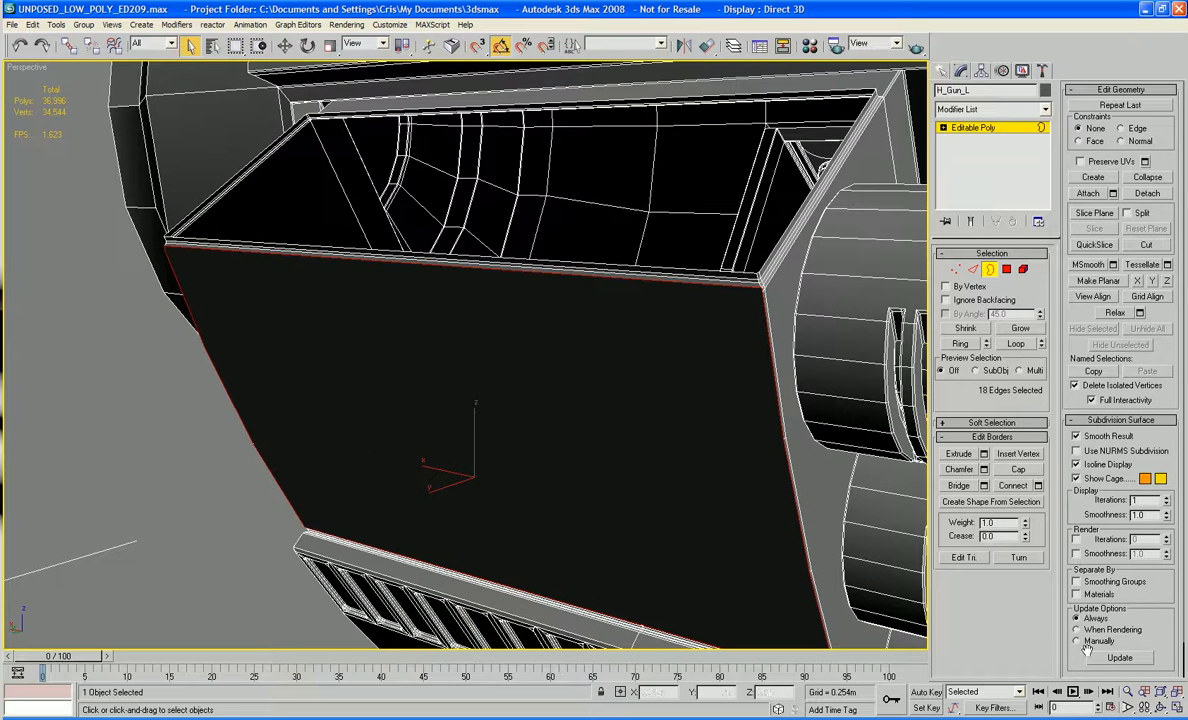
click(1125, 692)
mouse_move(658, 512)
mouse_down()
mouse_move(684, 522)
mouse_move(668, 506)
mouse_up()
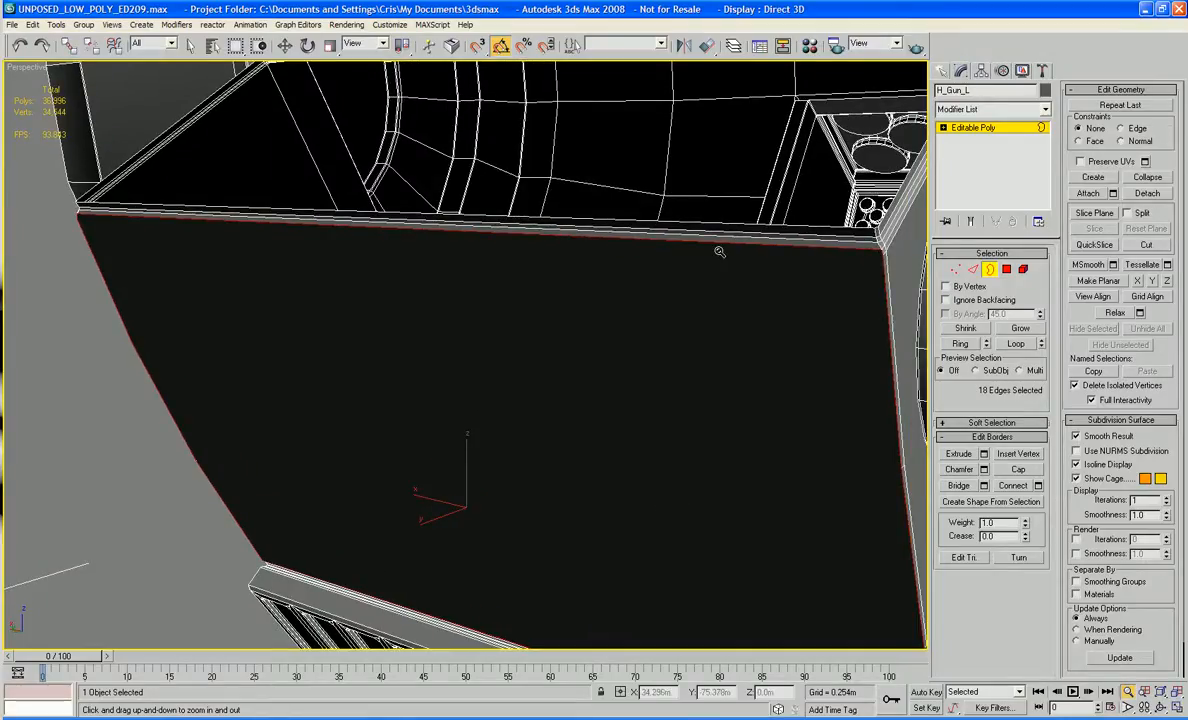
click(1146, 245)
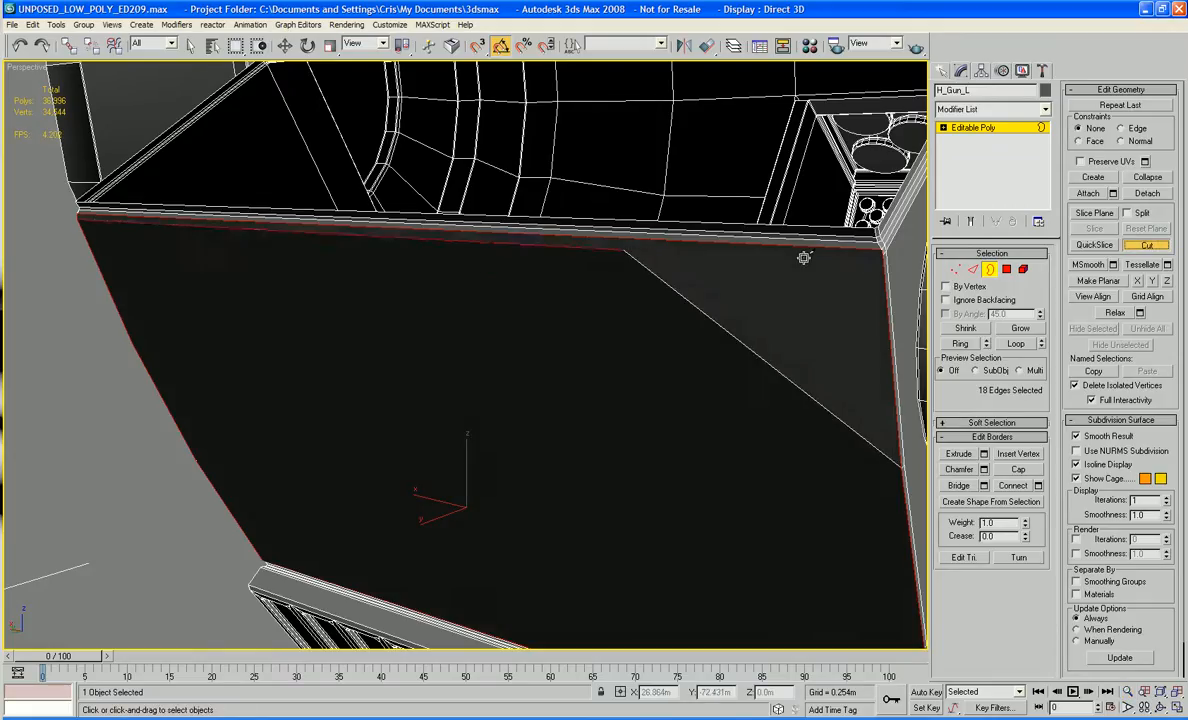
click(880, 256)
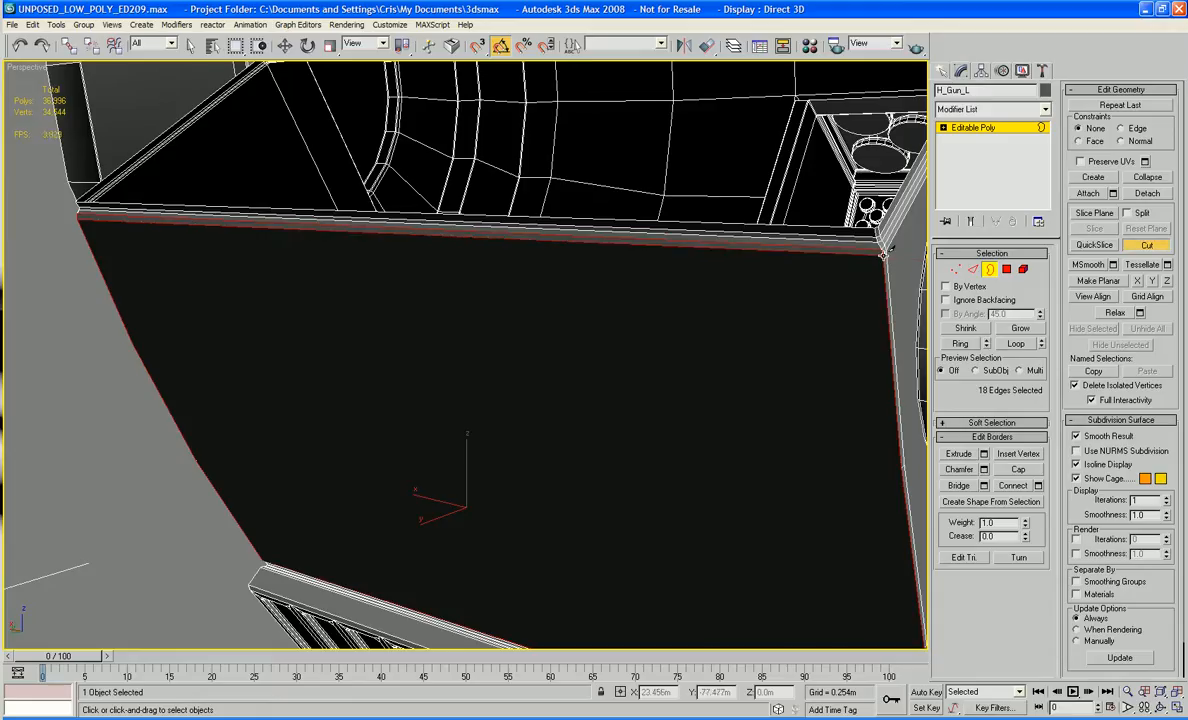
click(882, 254)
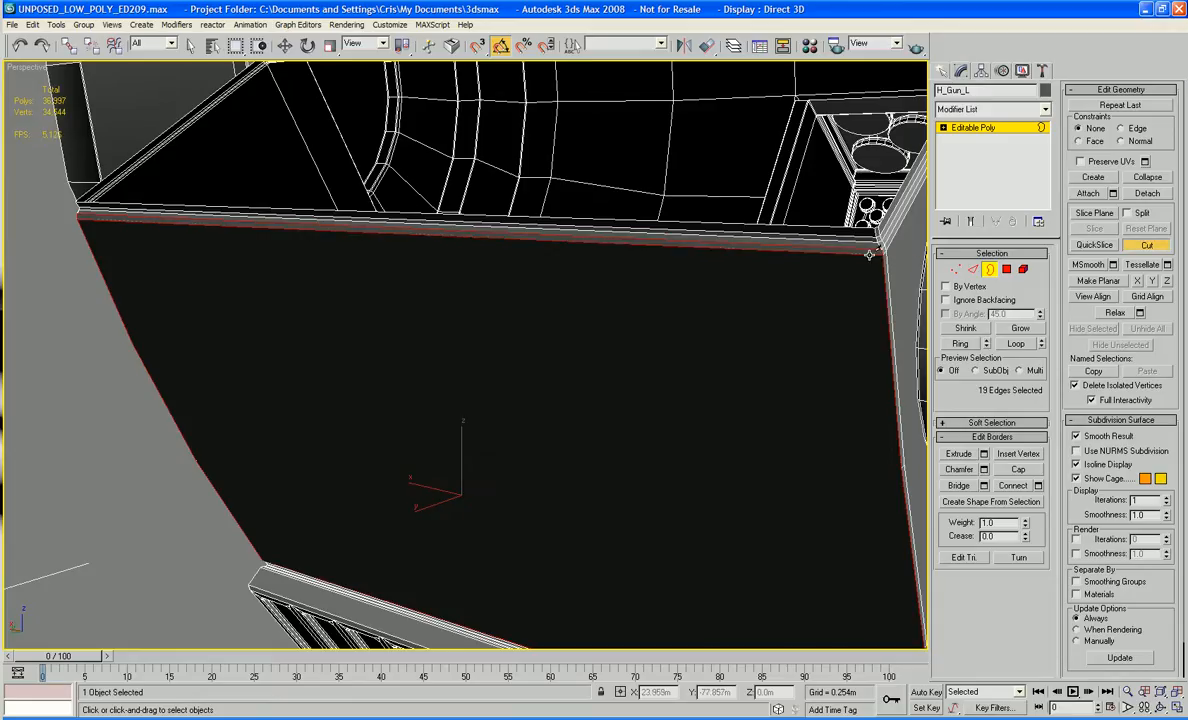
right_click(778, 258)
alt+middle_drag(780, 350, 778, 313)
scroll(780, 313, down, 3)
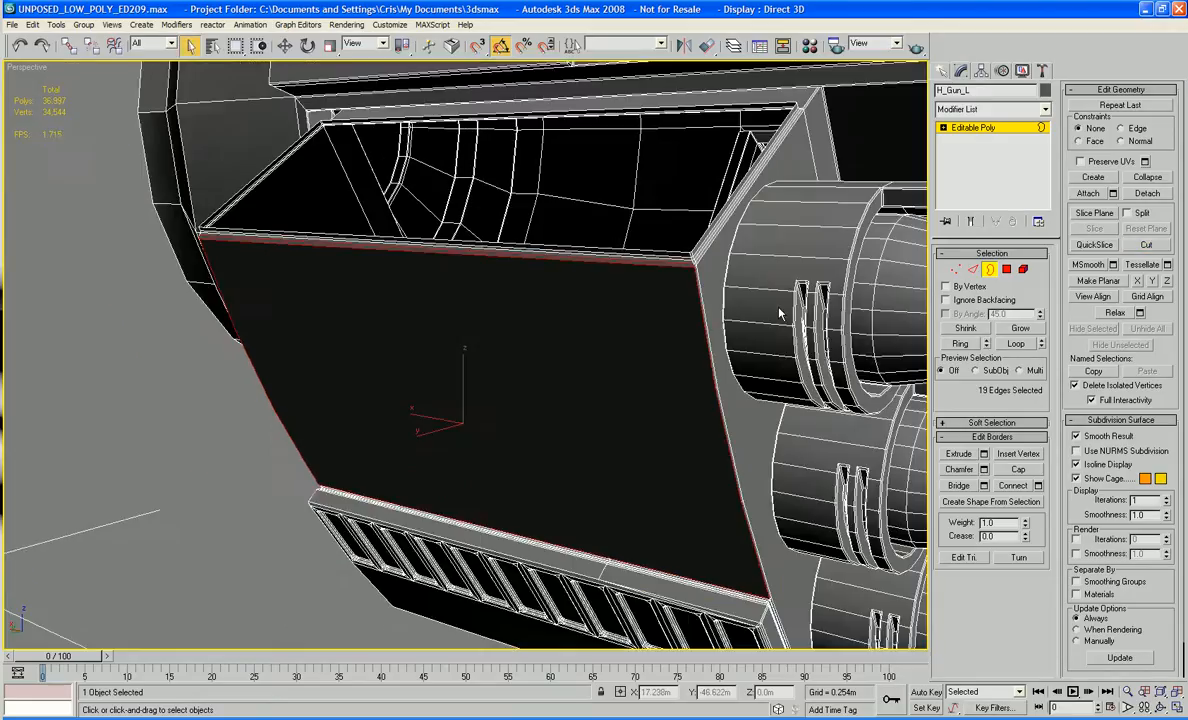
alt+middle_drag(694, 323, 682, 275)
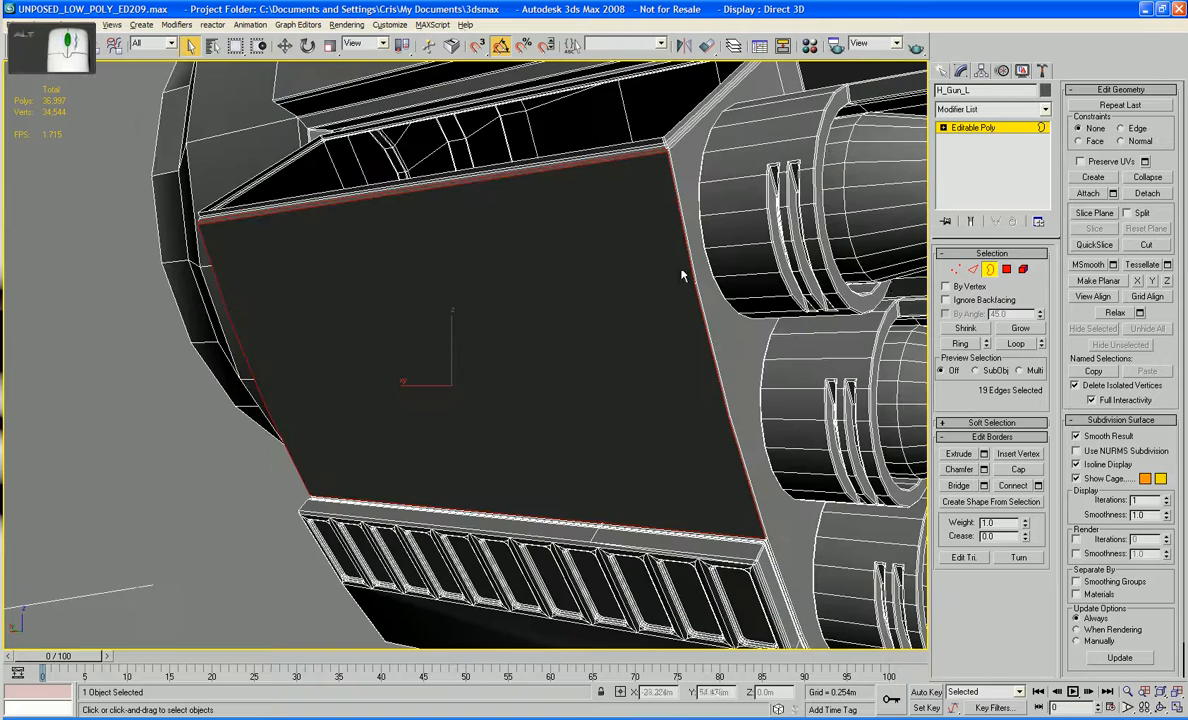
mouse_move(647, 324)
alt+middle_down()
mouse_move(770, 330)
mouse_move(642, 337)
mouse_move(644, 324)
mouse_move(633, 327)
mouse_move(655, 320)
alt+middle_up()
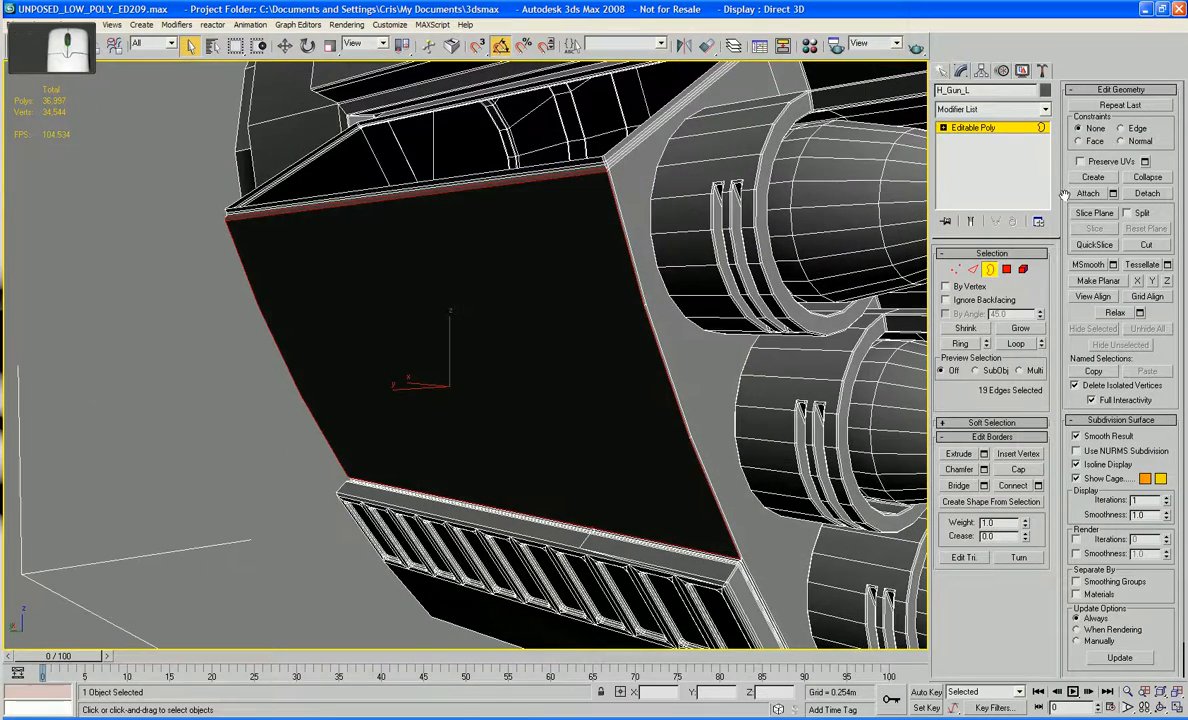
Step: Cut two edges across the side cap, joining the opposite bend vertices on its rear and barrel-side edges
click(1146, 245)
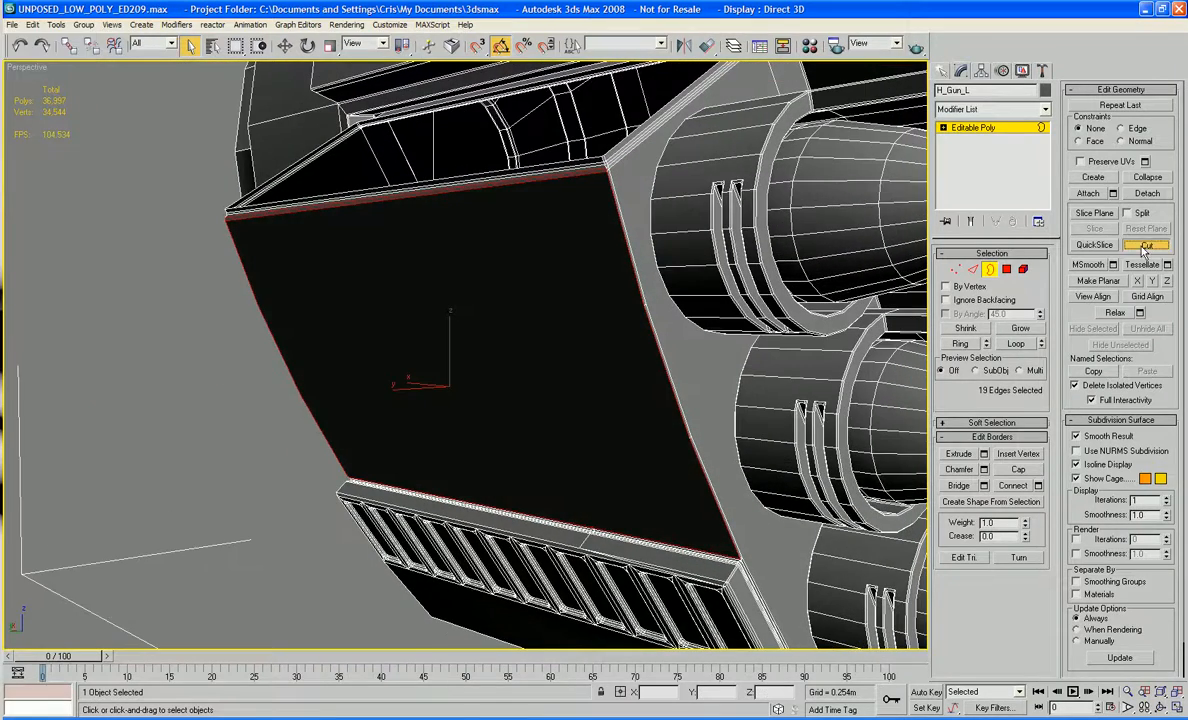
click(641, 305)
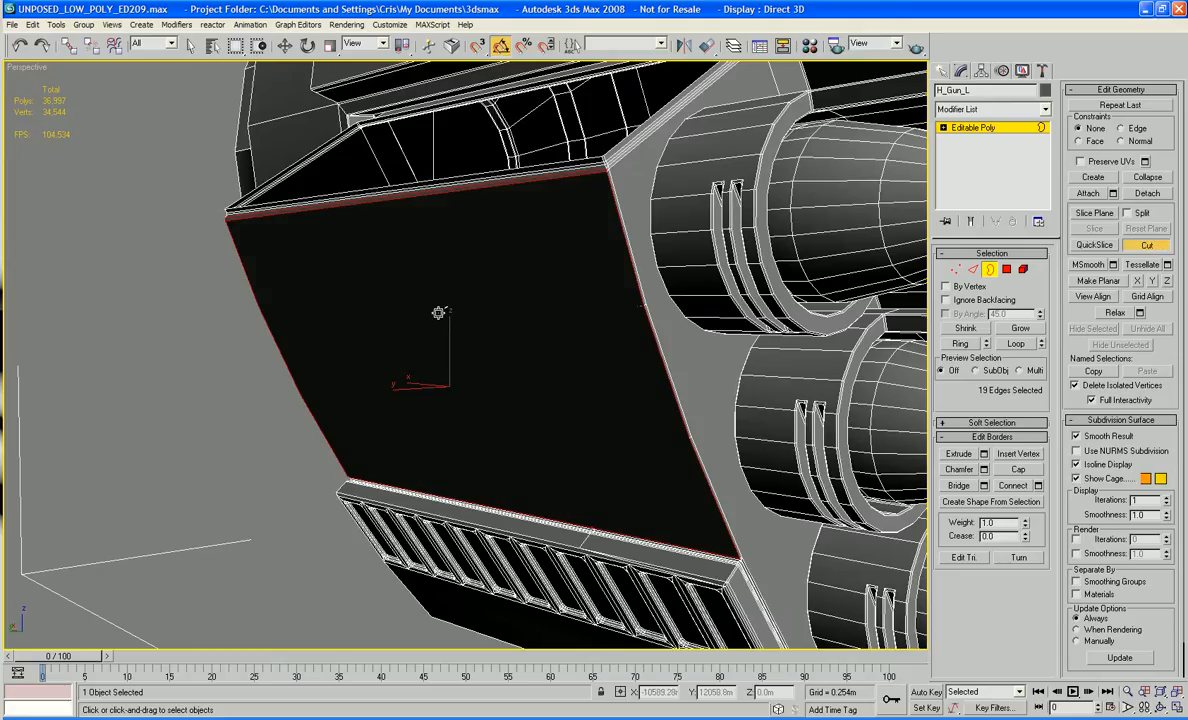
click(256, 305)
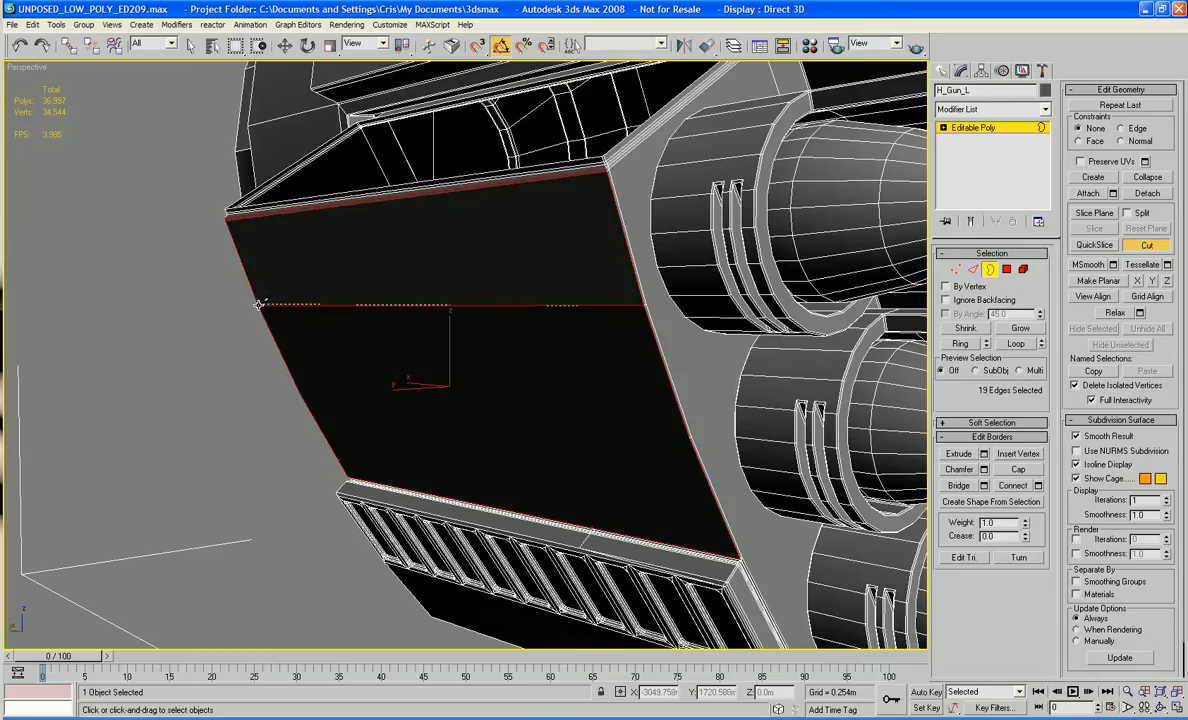
right_click(259, 305)
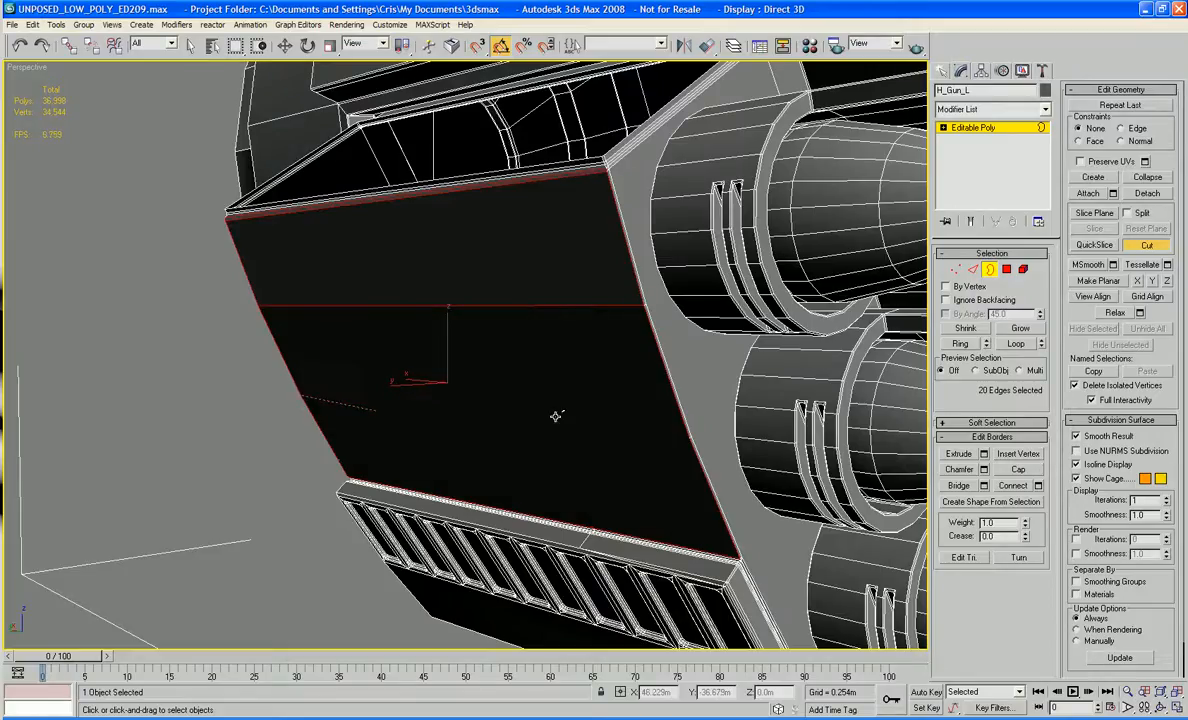
click(688, 437)
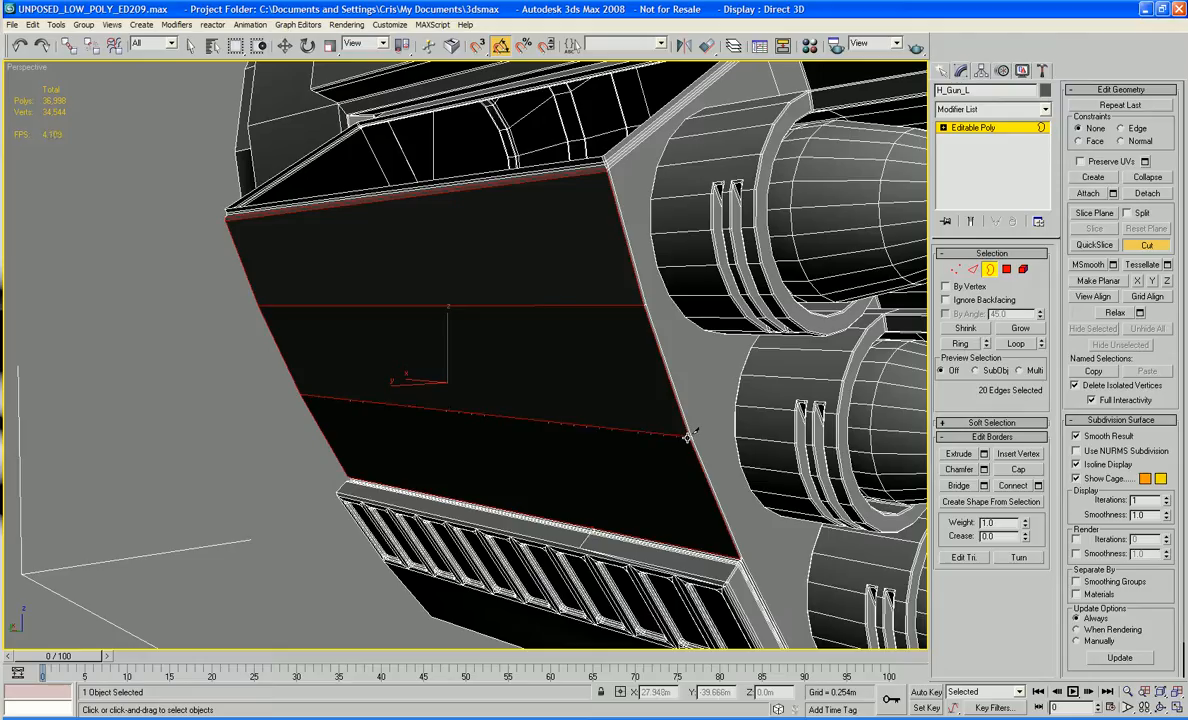
right_click(688, 437)
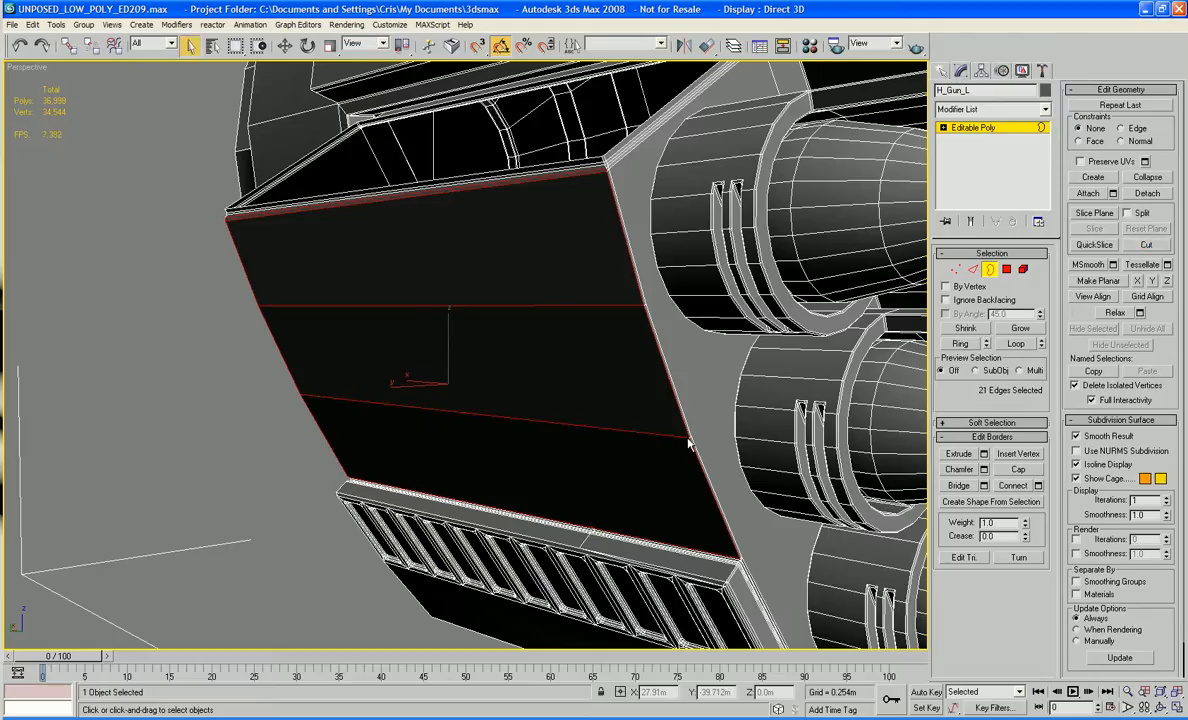
scroll(456, 432, down, 3)
click(989, 269)
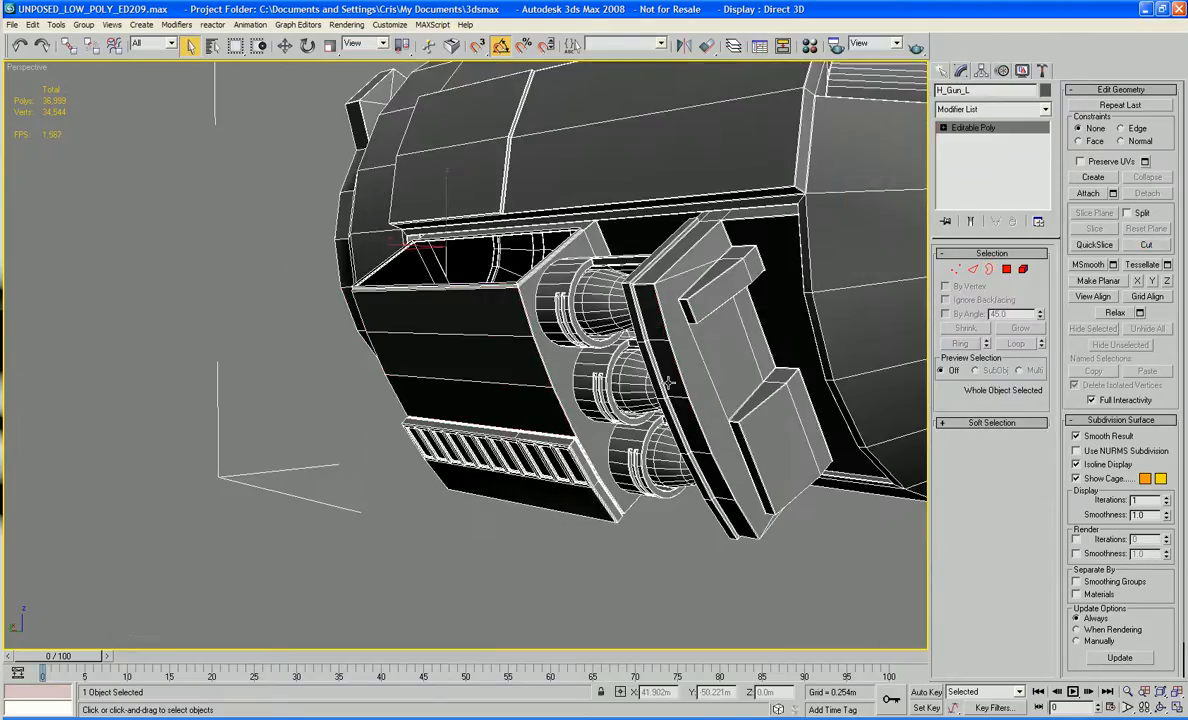
Step: Cap the open top border of the lower box, above the side panel
alt+middle_drag(439, 418, 891, 347)
scroll(580, 508, up, 2)
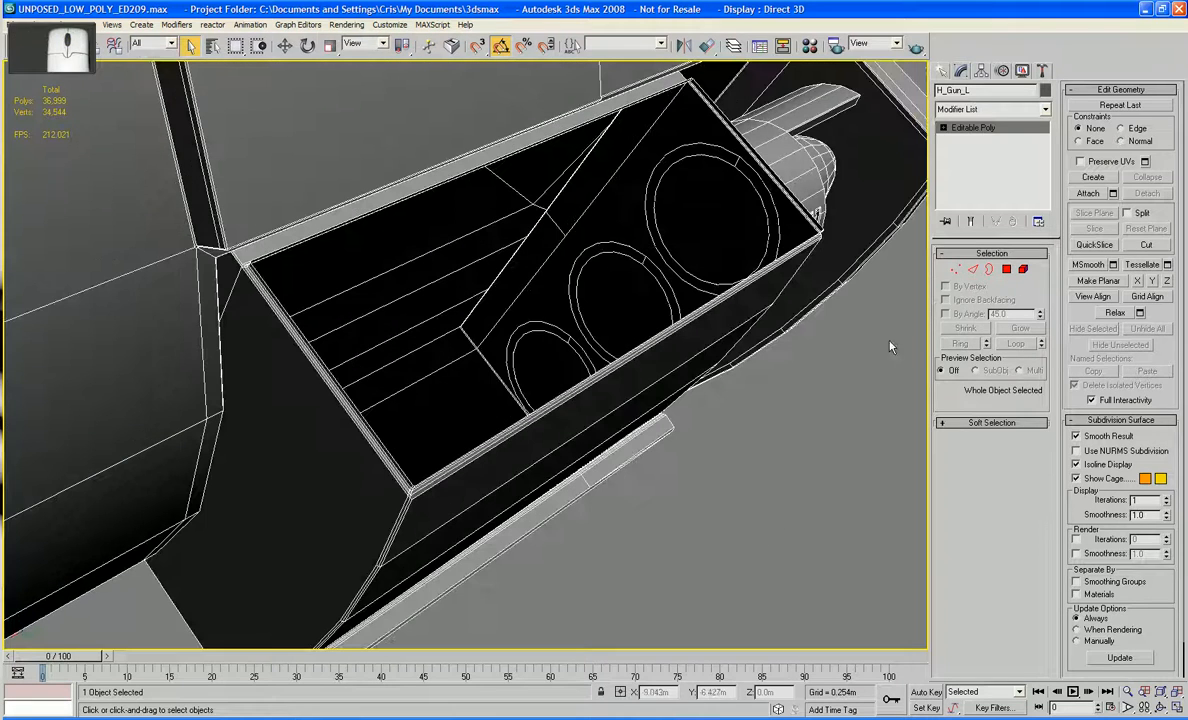
key(3)
click(706, 366)
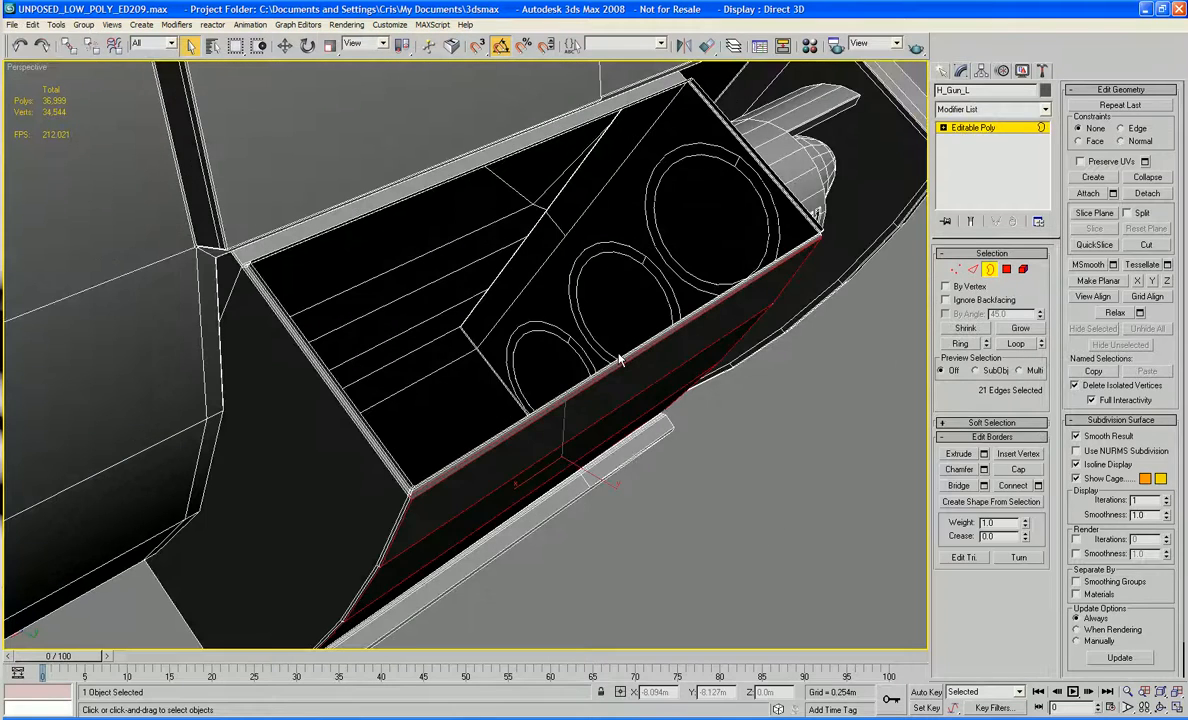
click(618, 358)
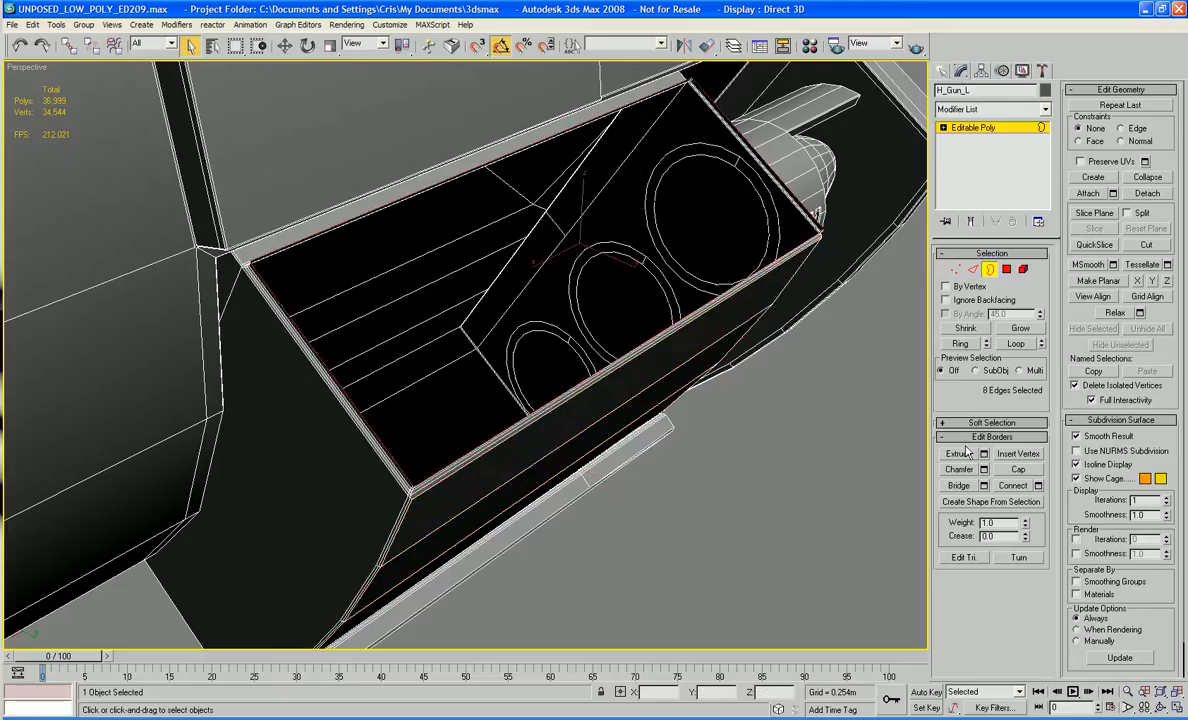
click(1018, 469)
alt+middle_drag(680, 385, 697, 353)
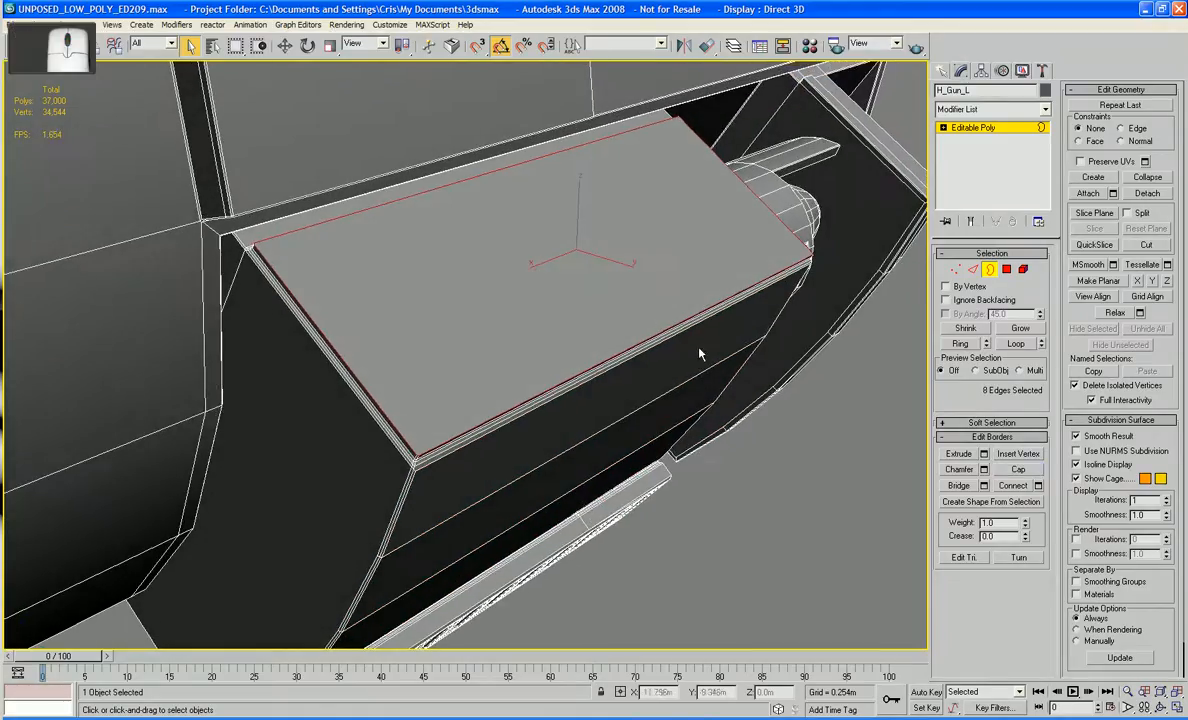
Step: Delete the top cap together with the inner rim polygons around it by growing the selection once
key(4)
click(605, 261)
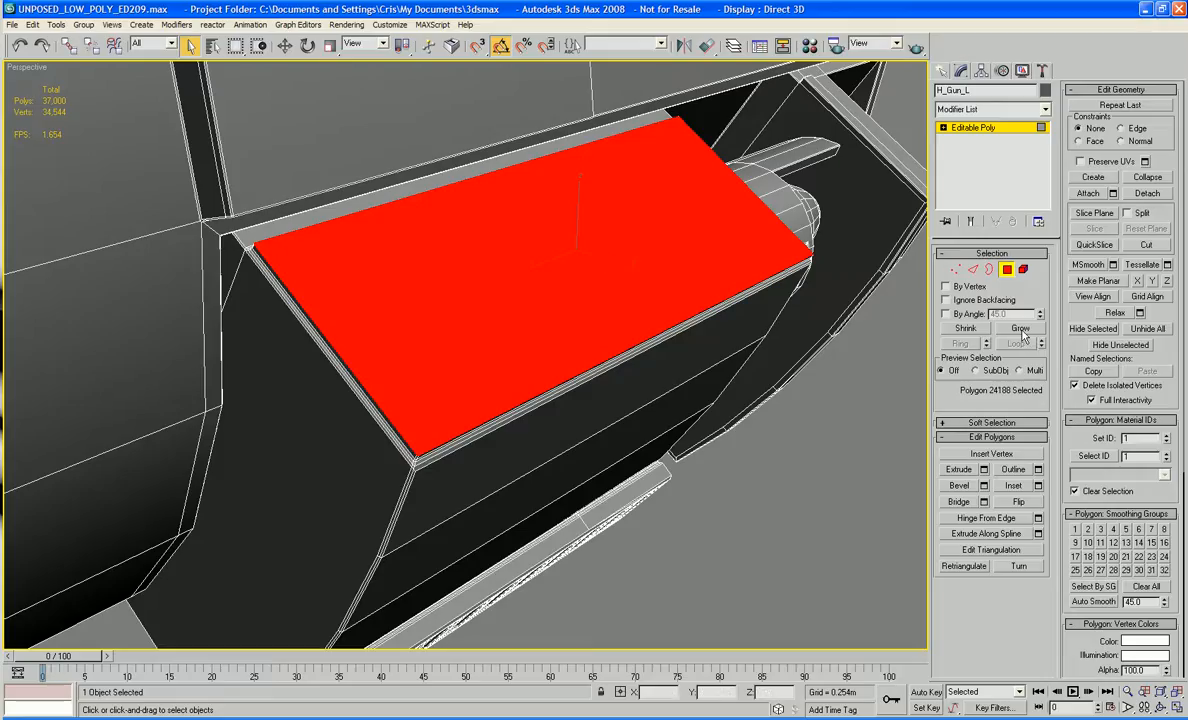
key(Delete)
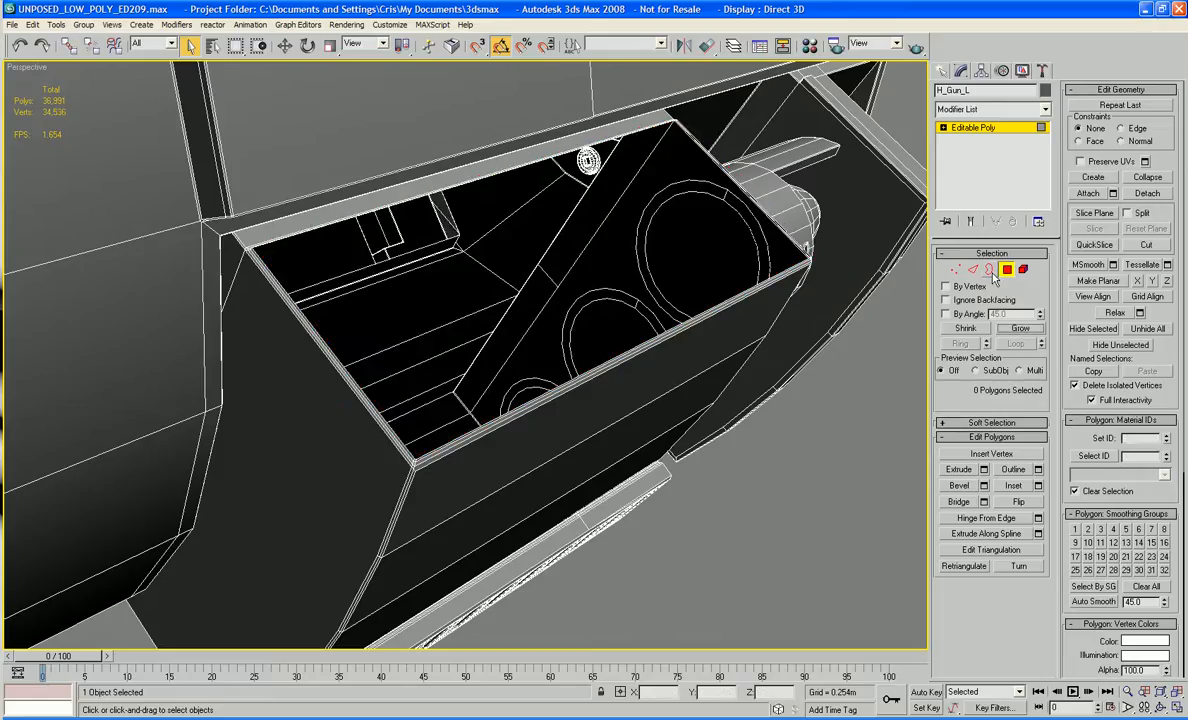
Step: Cap the box's reopened top border with a single polygon
click(990, 271)
click(745, 287)
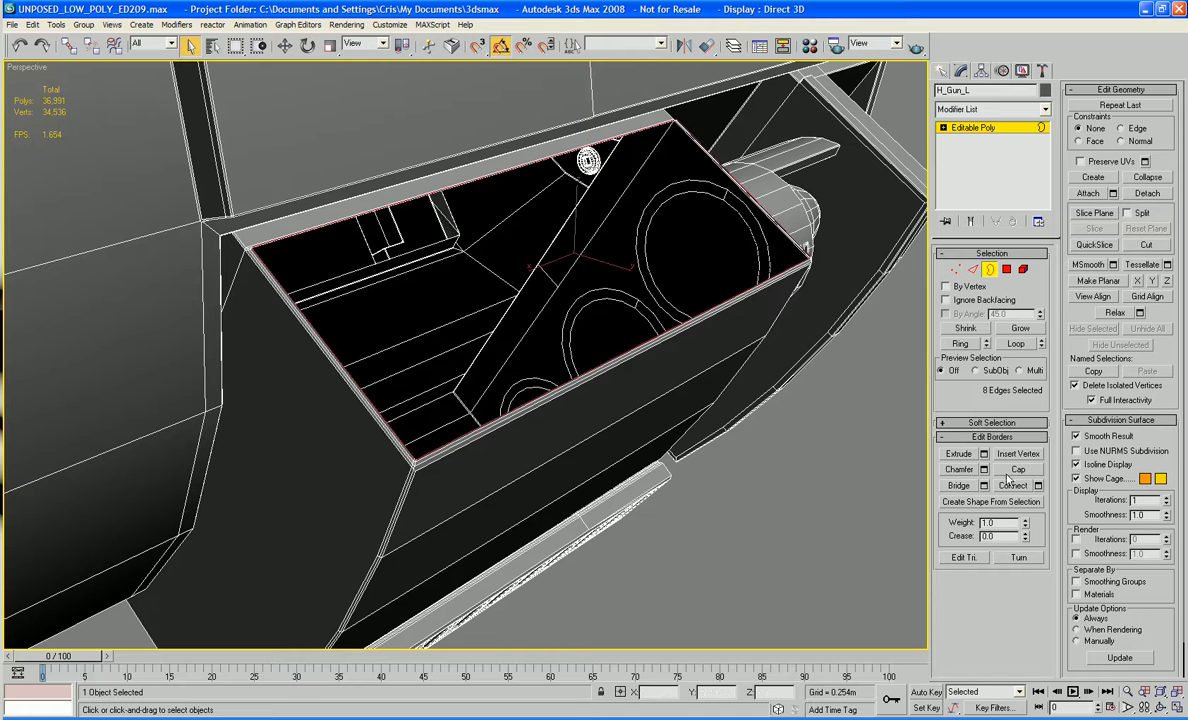
click(1015, 470)
Step: Delete the whole ribbed block on the box's lower side, growing the selection from its eleven recessed panels and the plain face below them
alt+middle_drag(746, 474, 395, 402)
scroll(421, 432, up, 5)
middle_drag(430, 447, 424, 453)
middle_drag(495, 480, 419, 447)
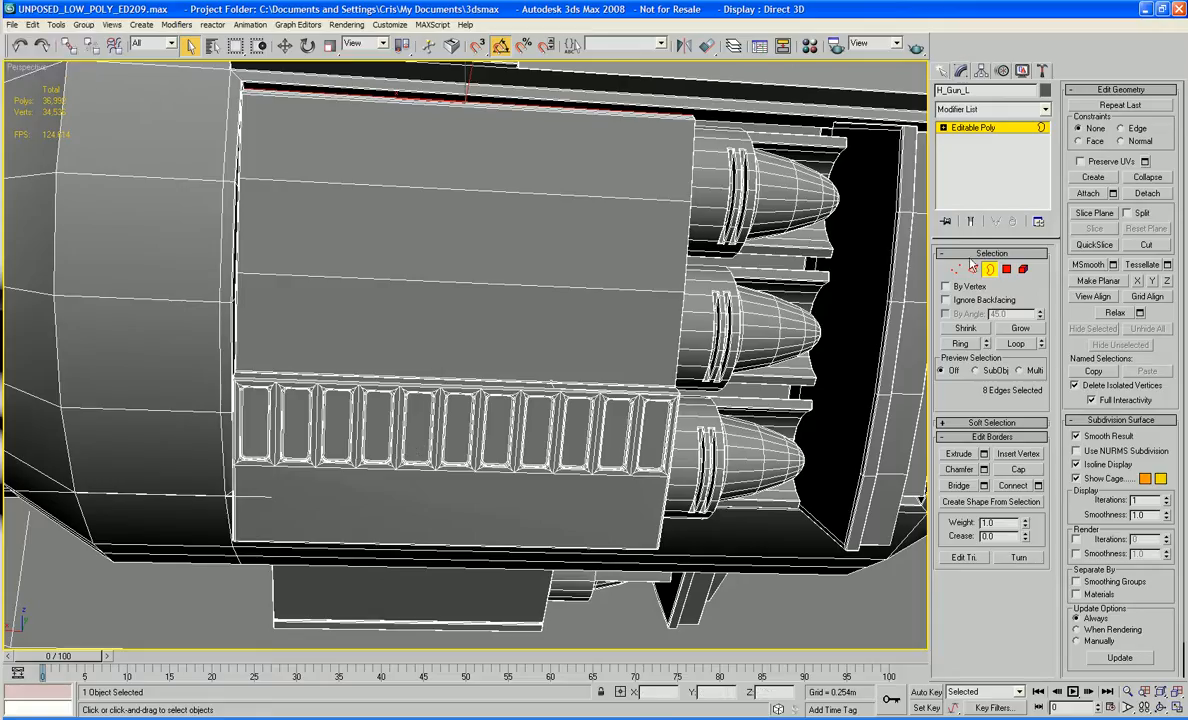
click(1006, 270)
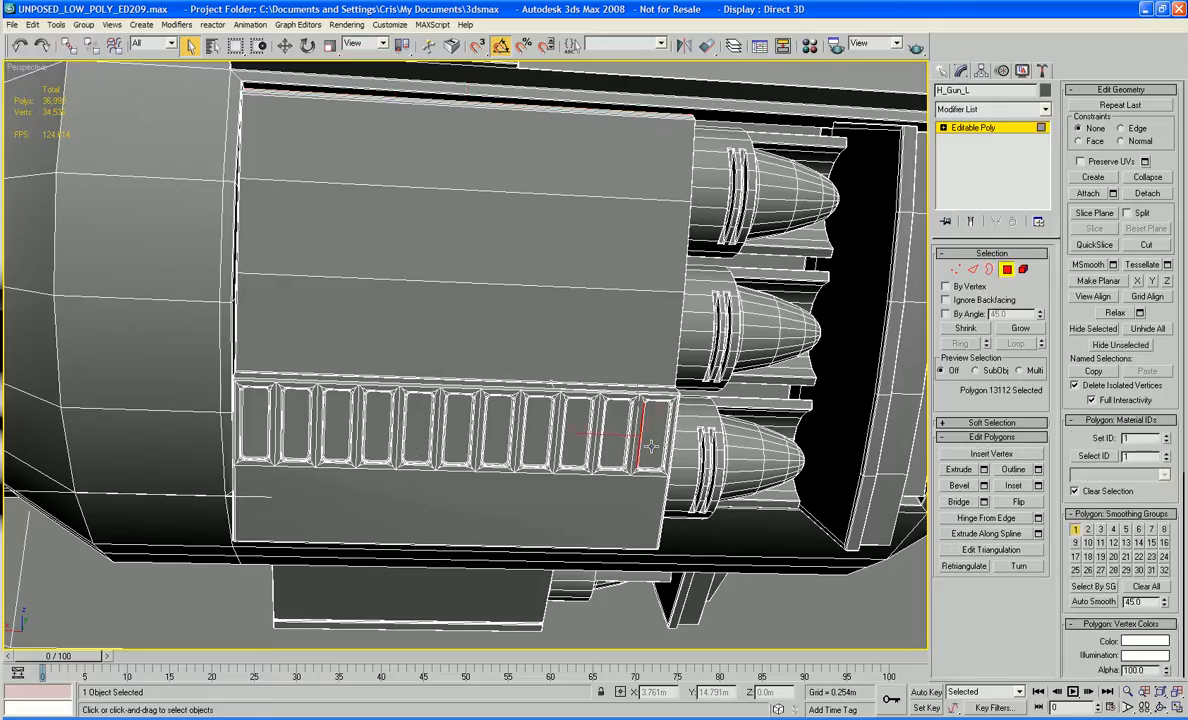
click(652, 432)
ctrl+click(614, 428)
ctrl+click(579, 432)
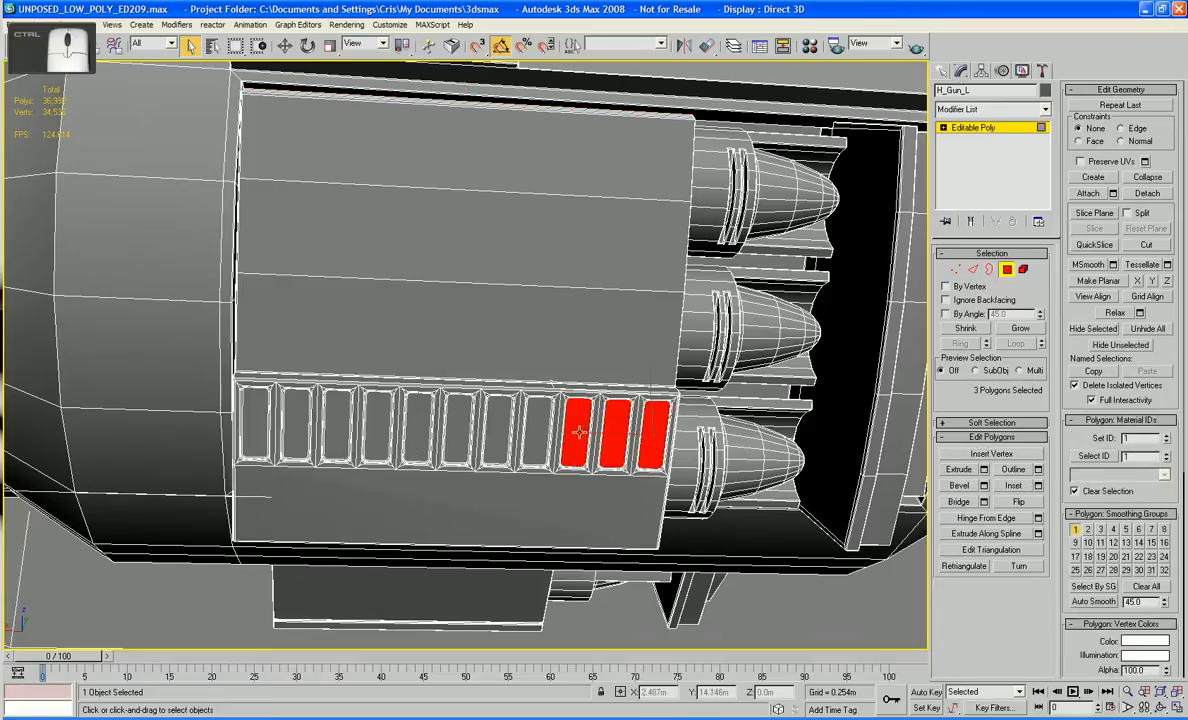
ctrl+click(527, 432)
ctrl+click(499, 426)
ctrl+click(457, 425)
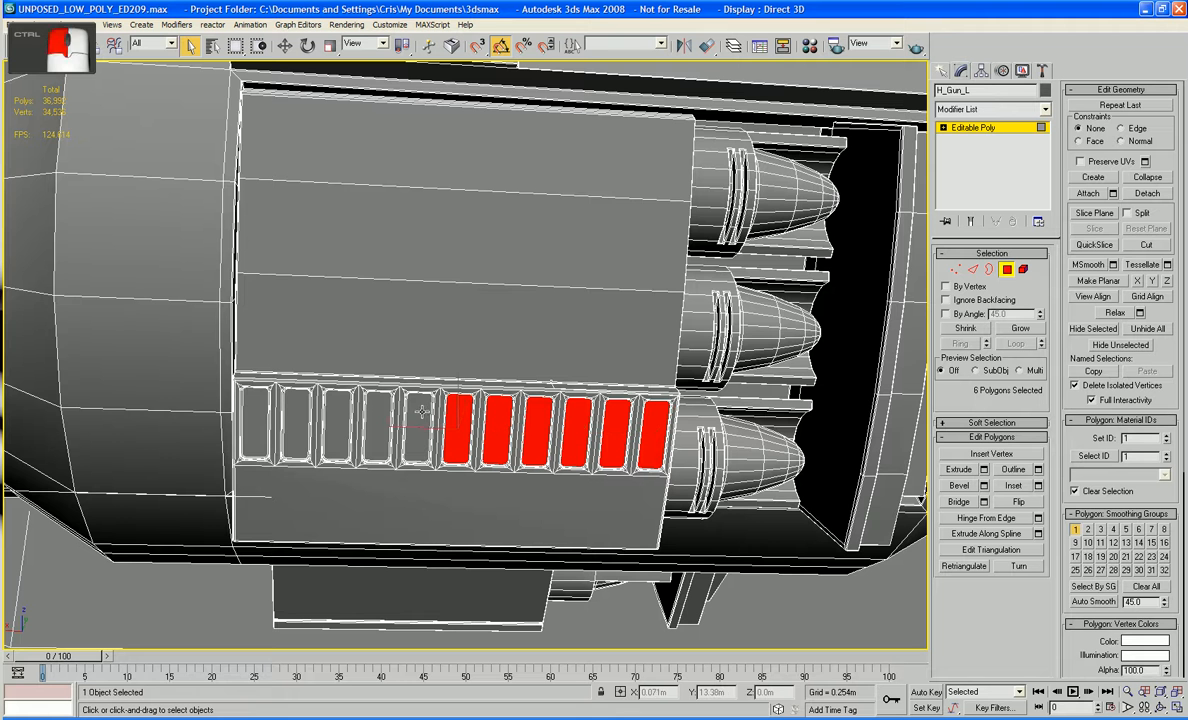
ctrl+click(421, 413)
ctrl+click(379, 415)
ctrl+click(339, 415)
ctrl+click(299, 415)
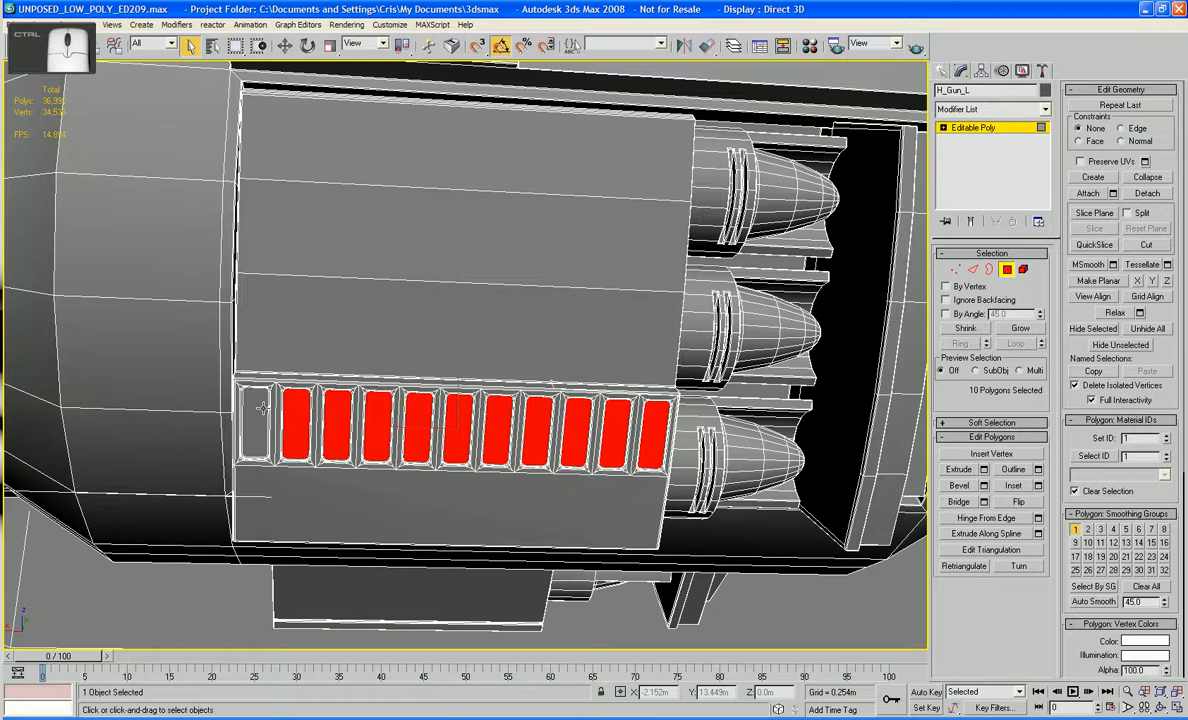
ctrl+click(261, 407)
alt+middle_drag(261, 407, 357, 386)
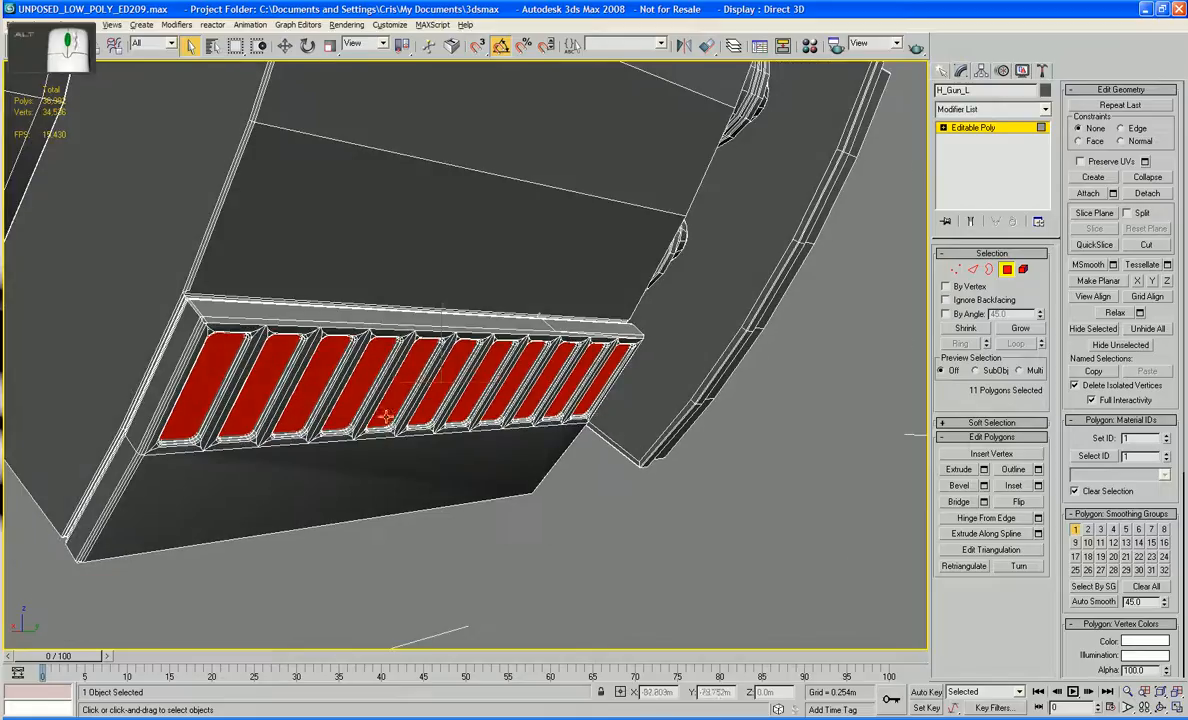
click(1026, 331)
click(1025, 331)
click(1024, 331)
click(1024, 331)
click(1024, 331)
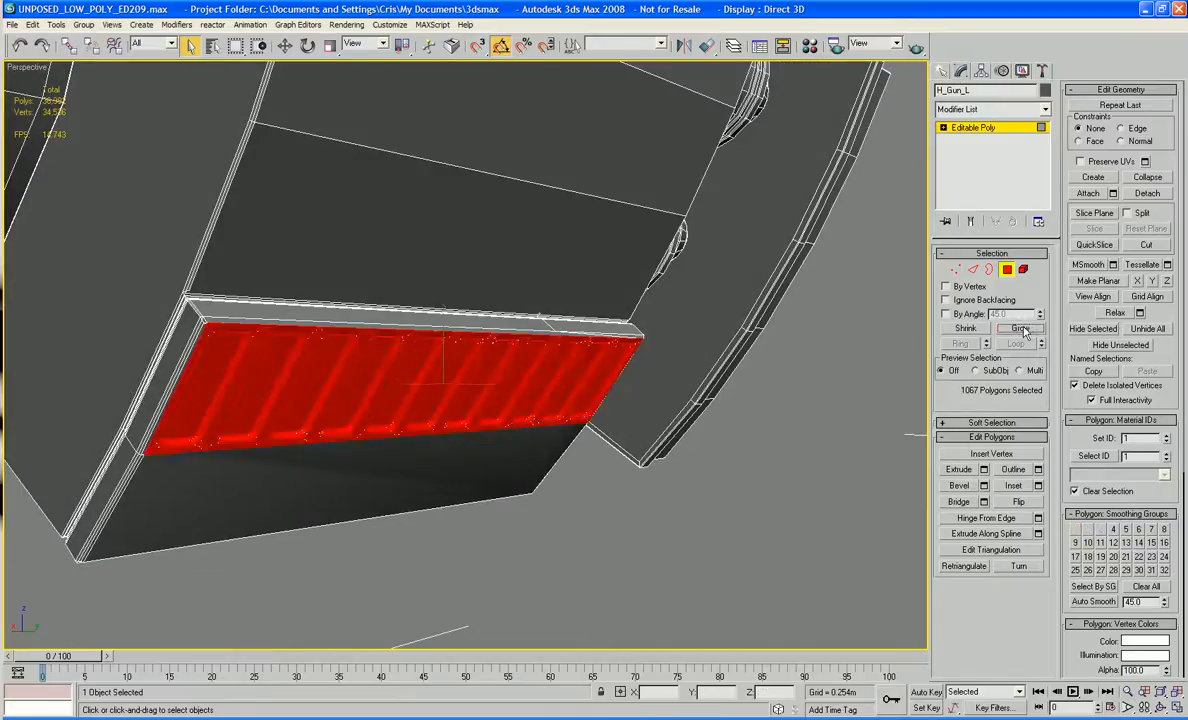
ctrl+click(390, 455)
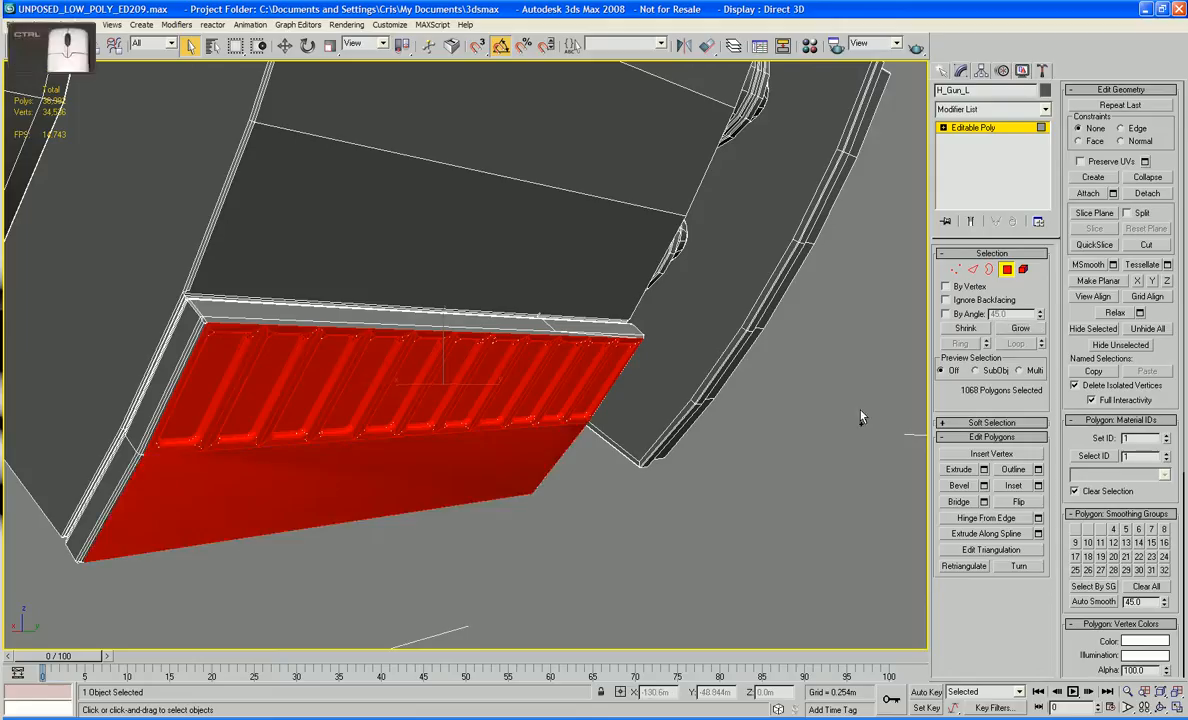
click(1016, 332)
click(1016, 332)
click(1016, 334)
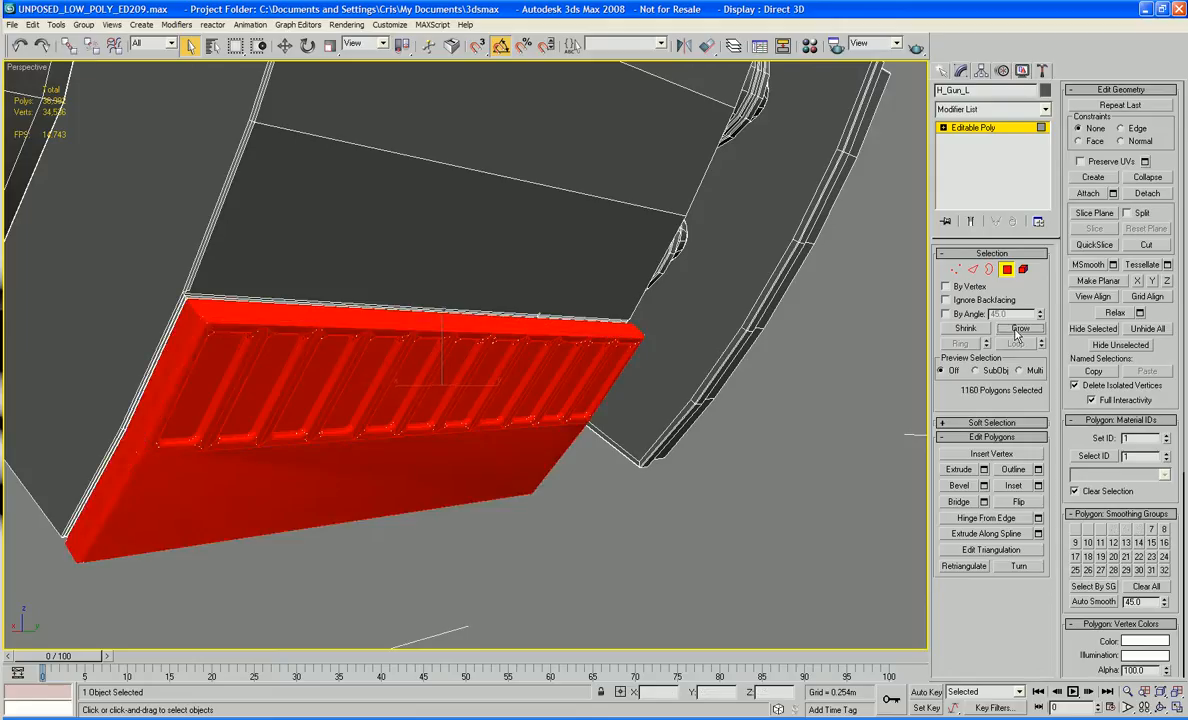
click(1016, 332)
click(1016, 332)
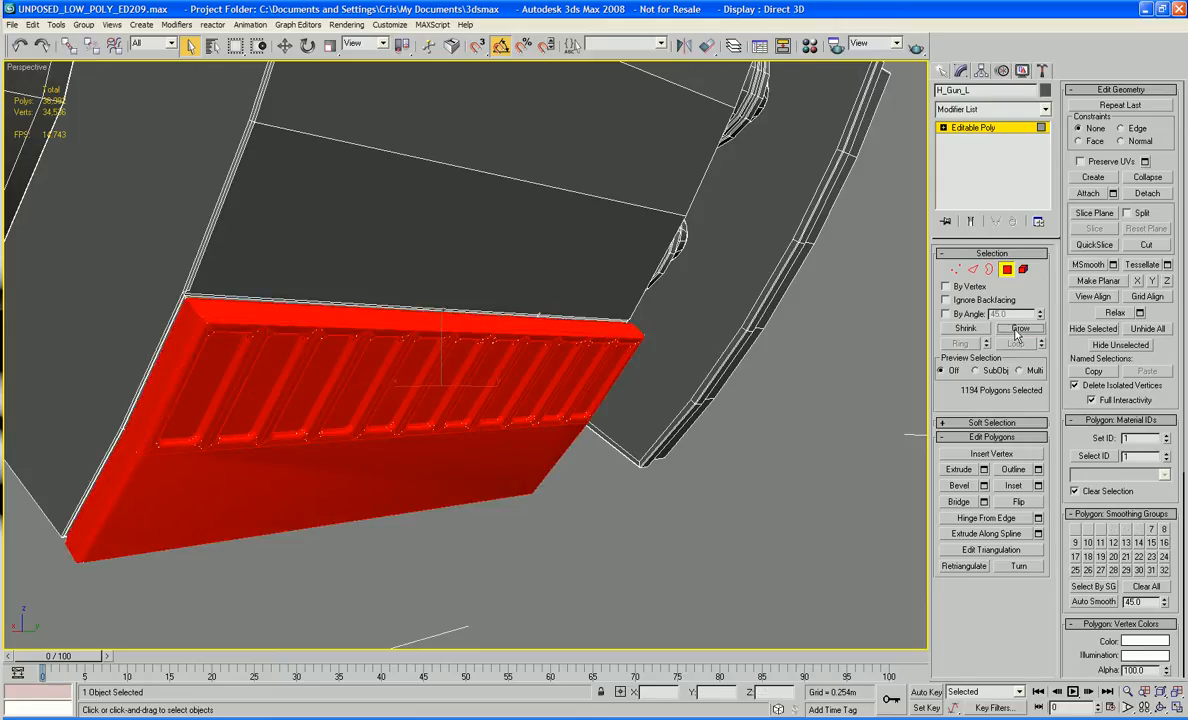
click(1016, 332)
key(Delete)
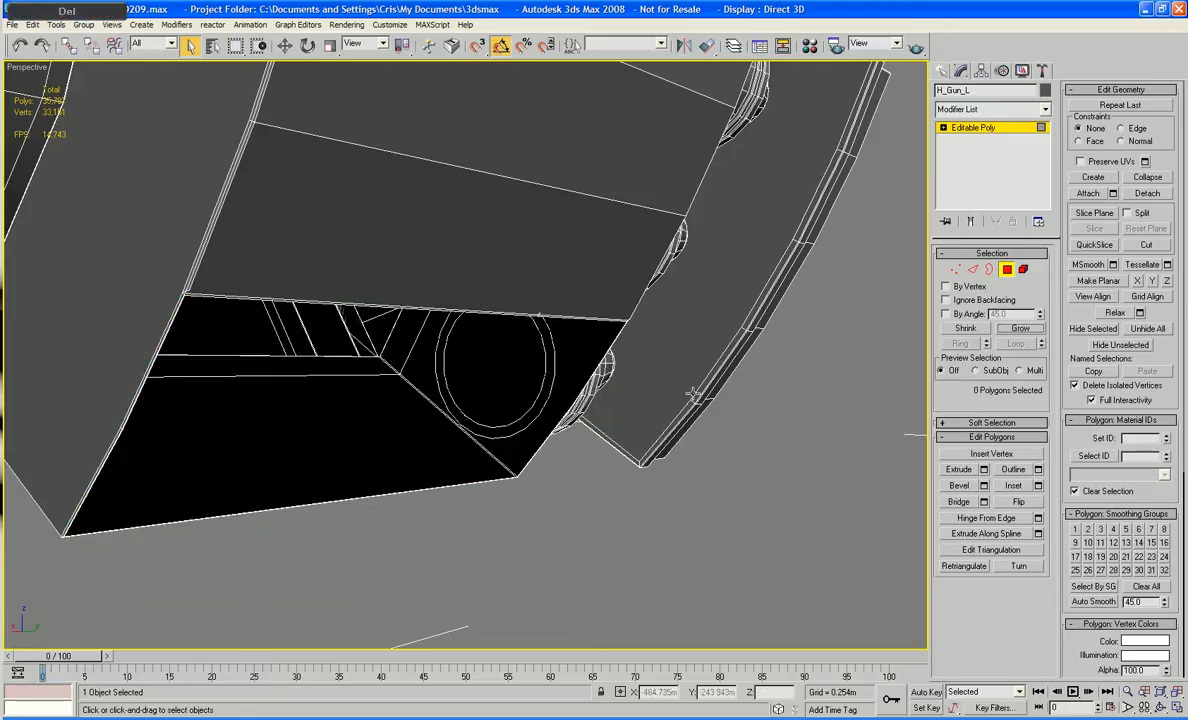
Step: Cap the open border left where the ribbed block was
click(989, 270)
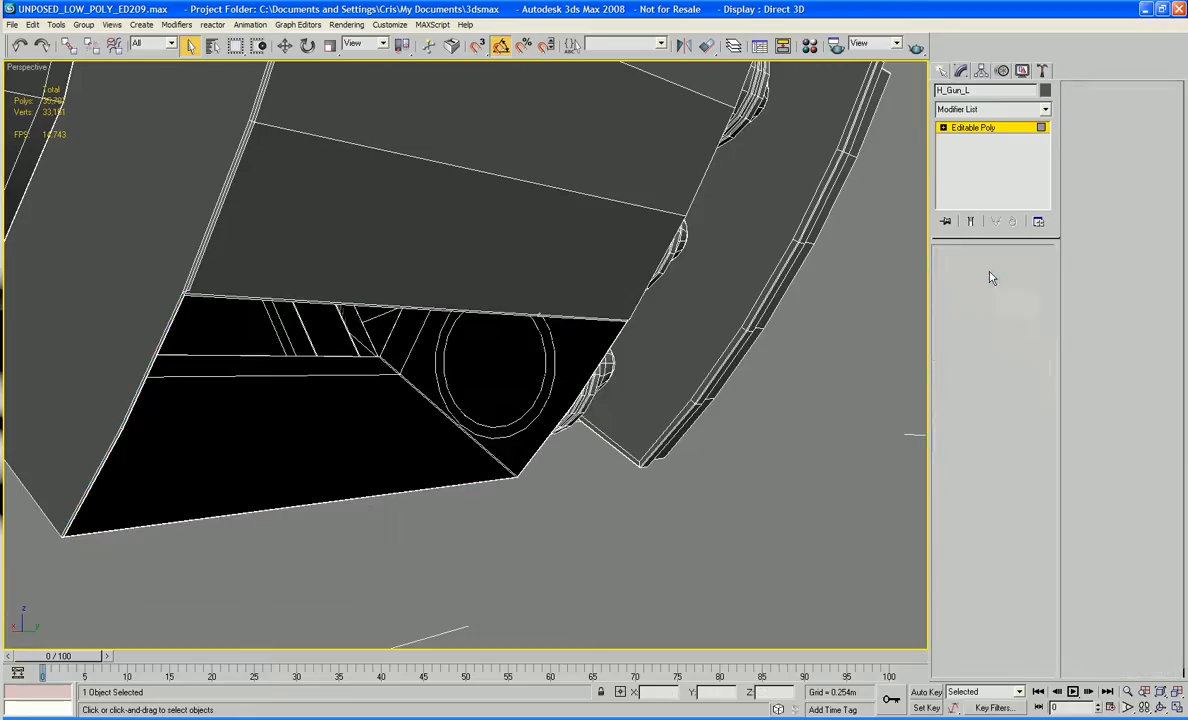
click(548, 317)
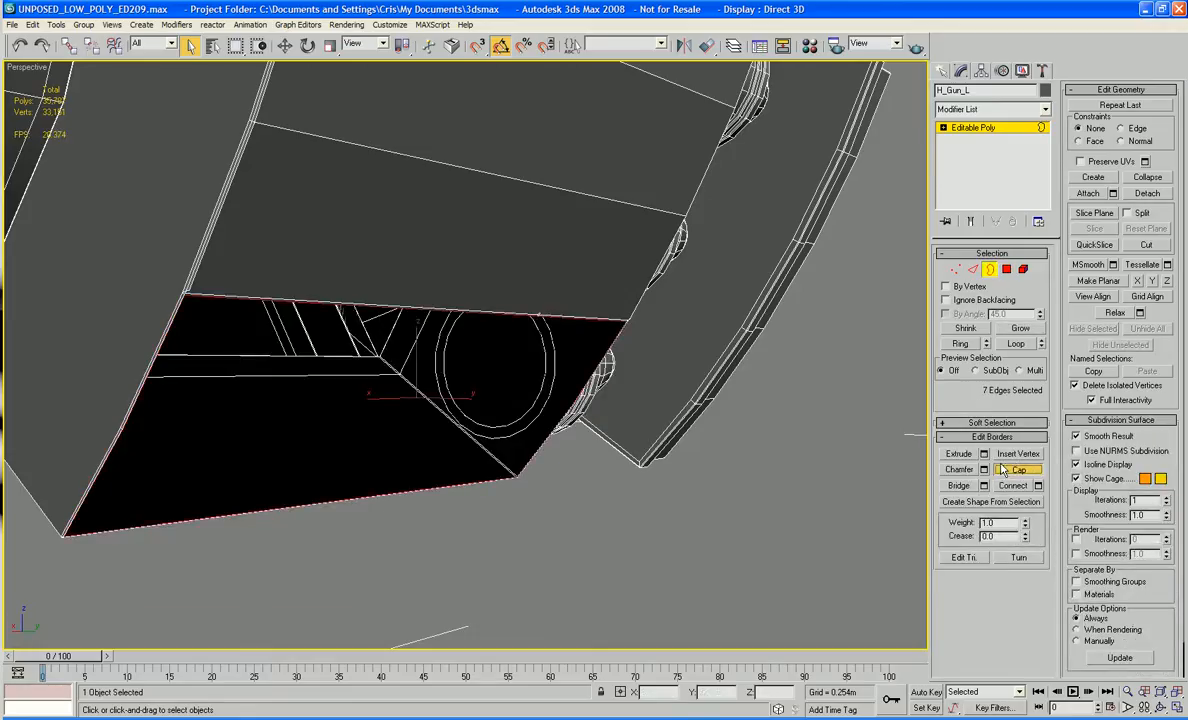
key(alt+p)
Step: Try to cut an edge along the side panel's lower rim, running from the barrel-side corner to the rear corner
alt+middle_drag(827, 443, 605, 378)
scroll(568, 369, up, 8)
scroll(632, 358, up, 8)
scroll(632, 359, down, 5)
click(973, 270)
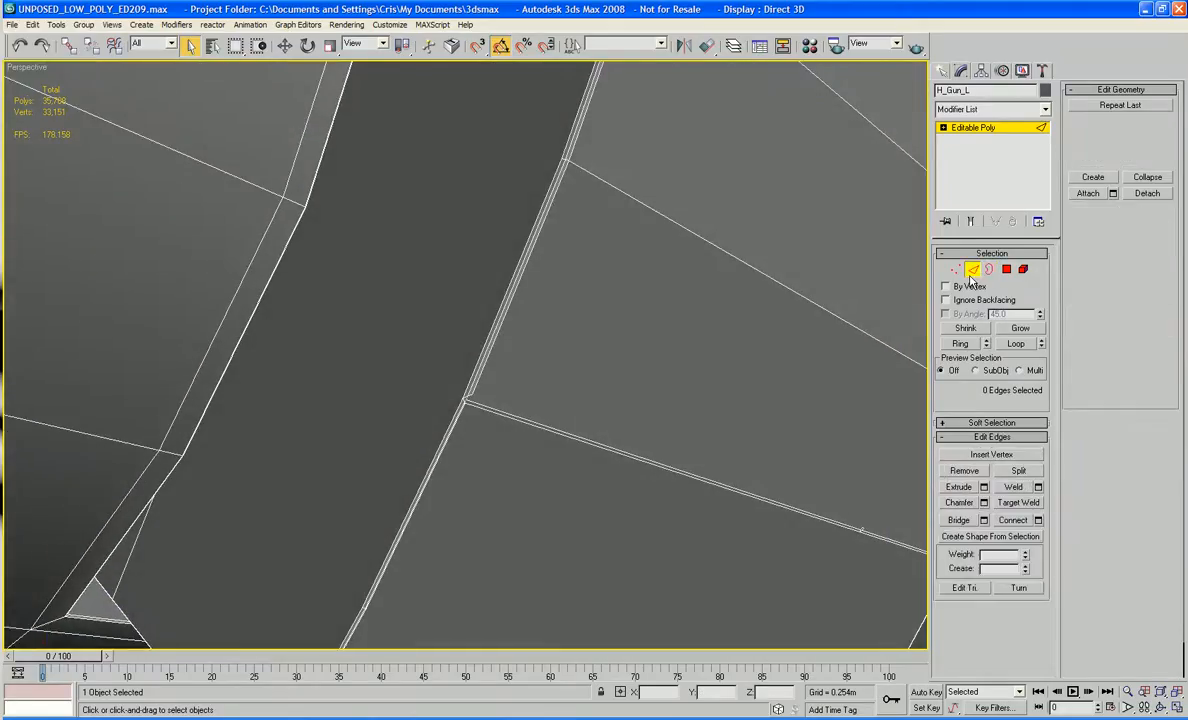
click(479, 383)
alt+middle_drag(477, 392, 682, 44)
scroll(490, 376, up, 5)
alt+middle_drag(666, 98, 561, 205)
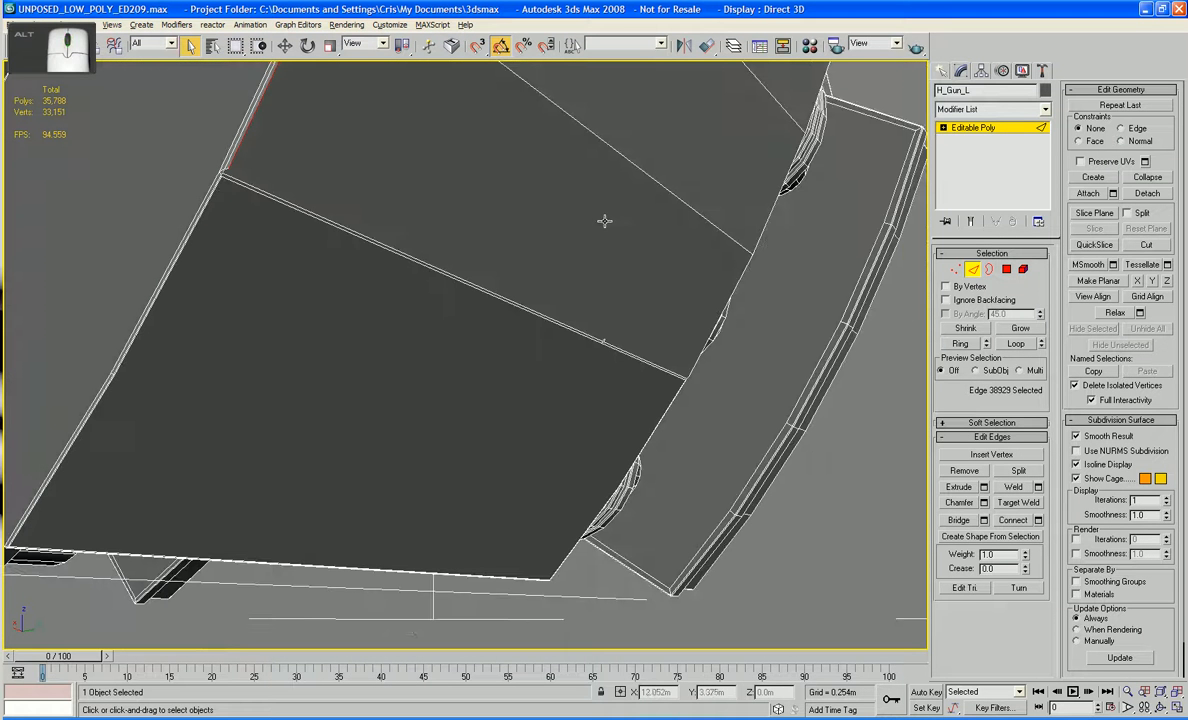
click(1146, 245)
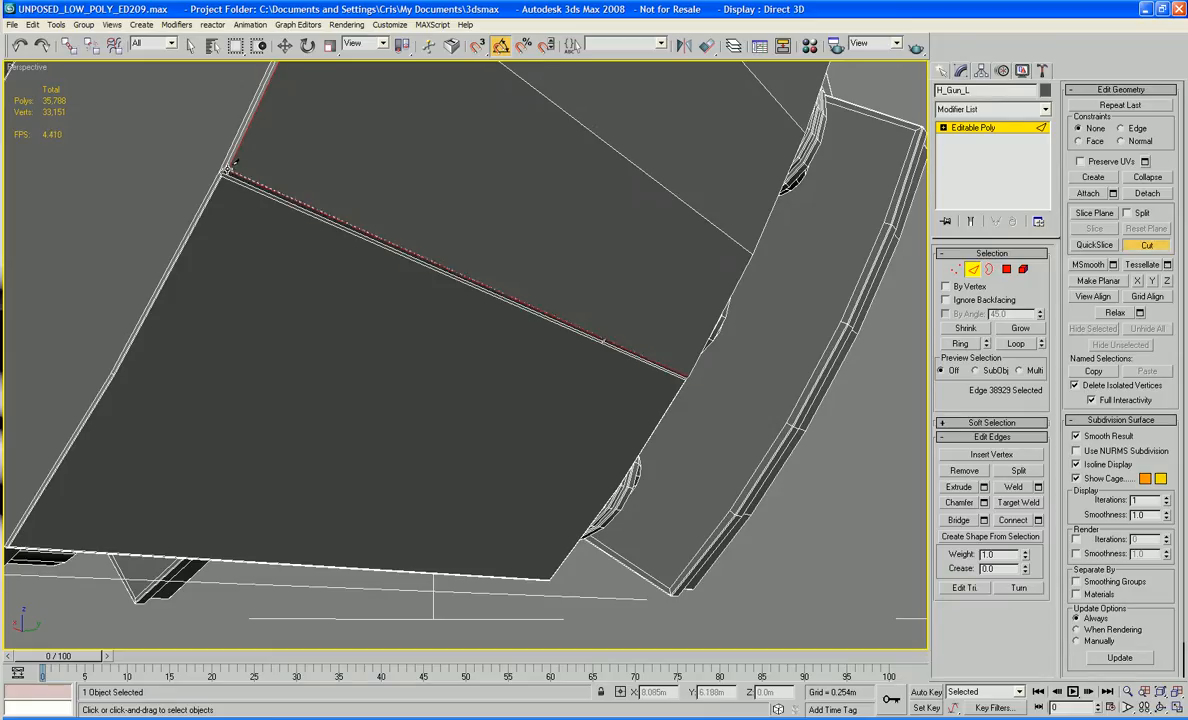
click(229, 167)
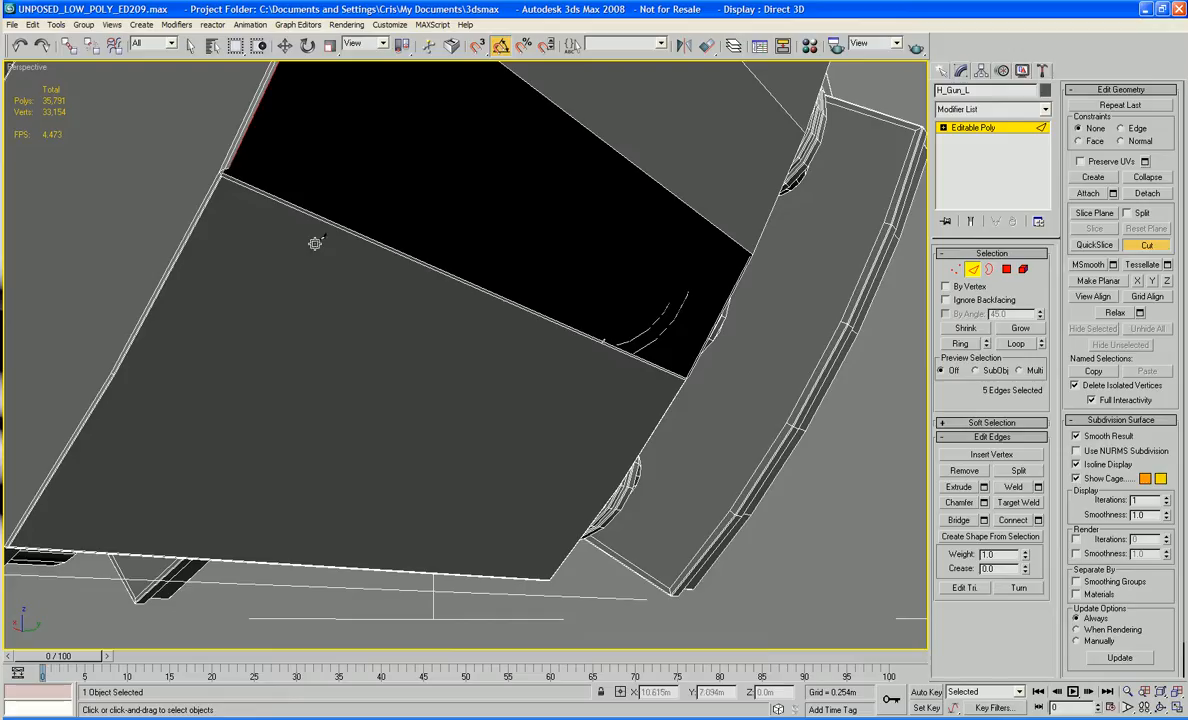
key(ctrl+z)
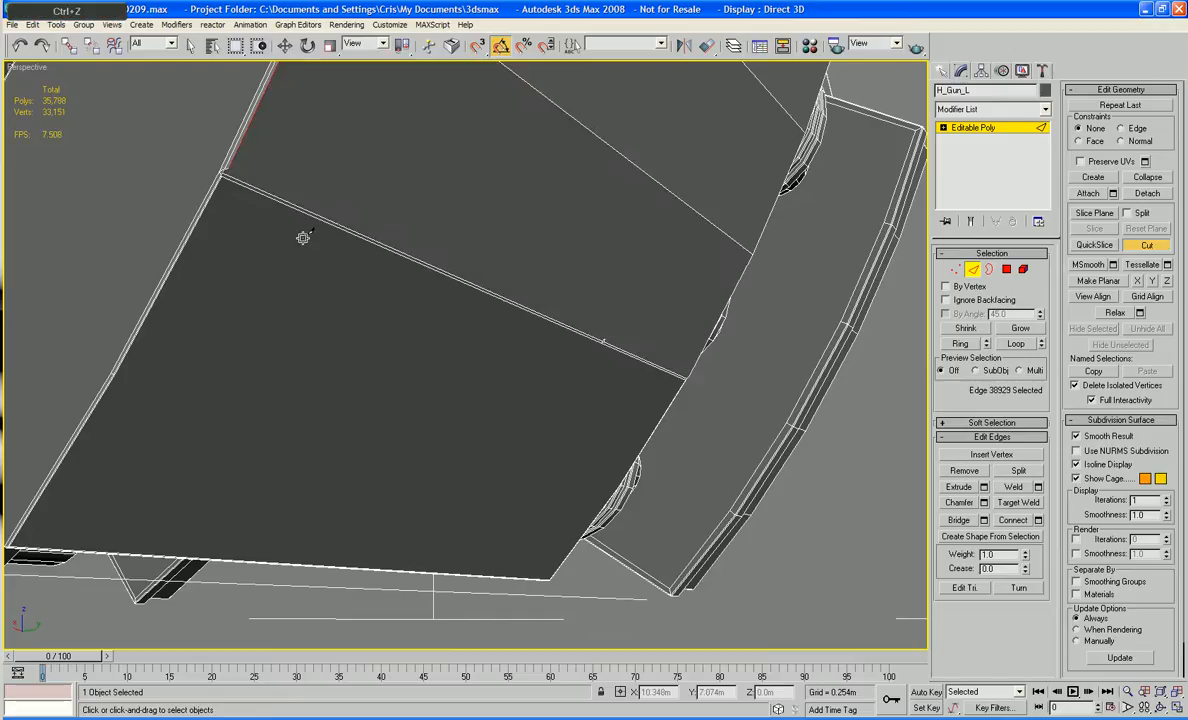
Step: Cut an edge along the side panel's lower rim, from the rear corner to the barrel-side corner
click(228, 172)
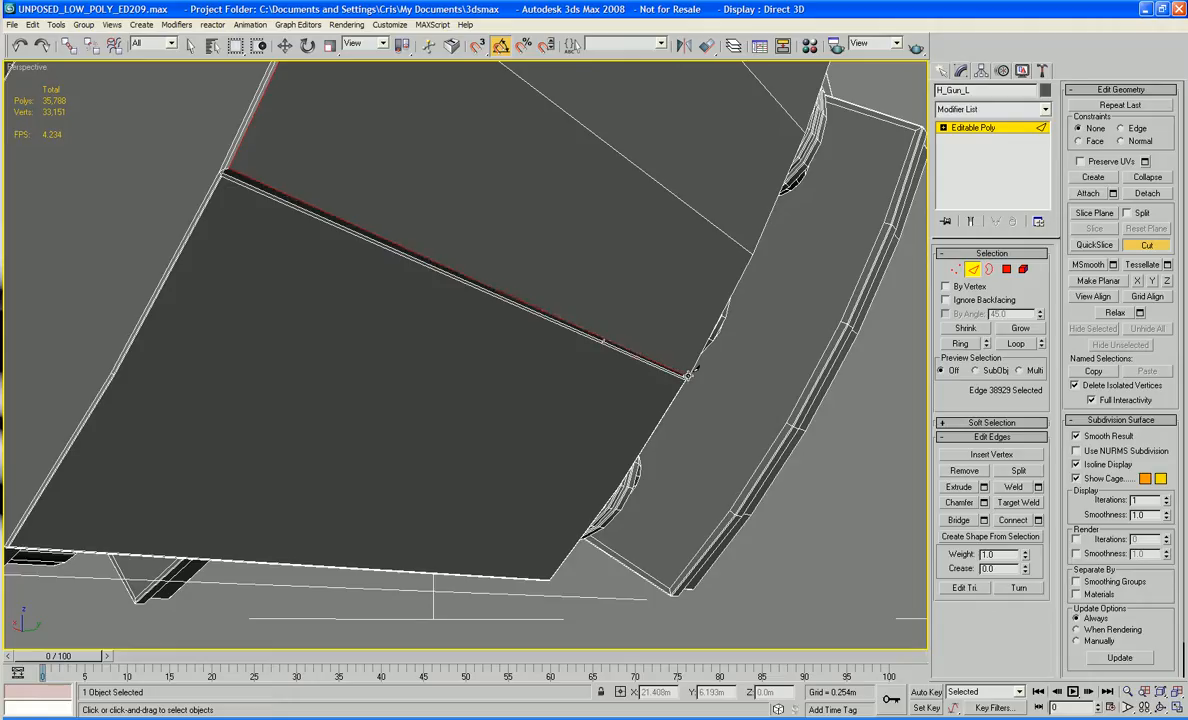
click(689, 375)
alt+middle_drag(613, 382, 624, 405)
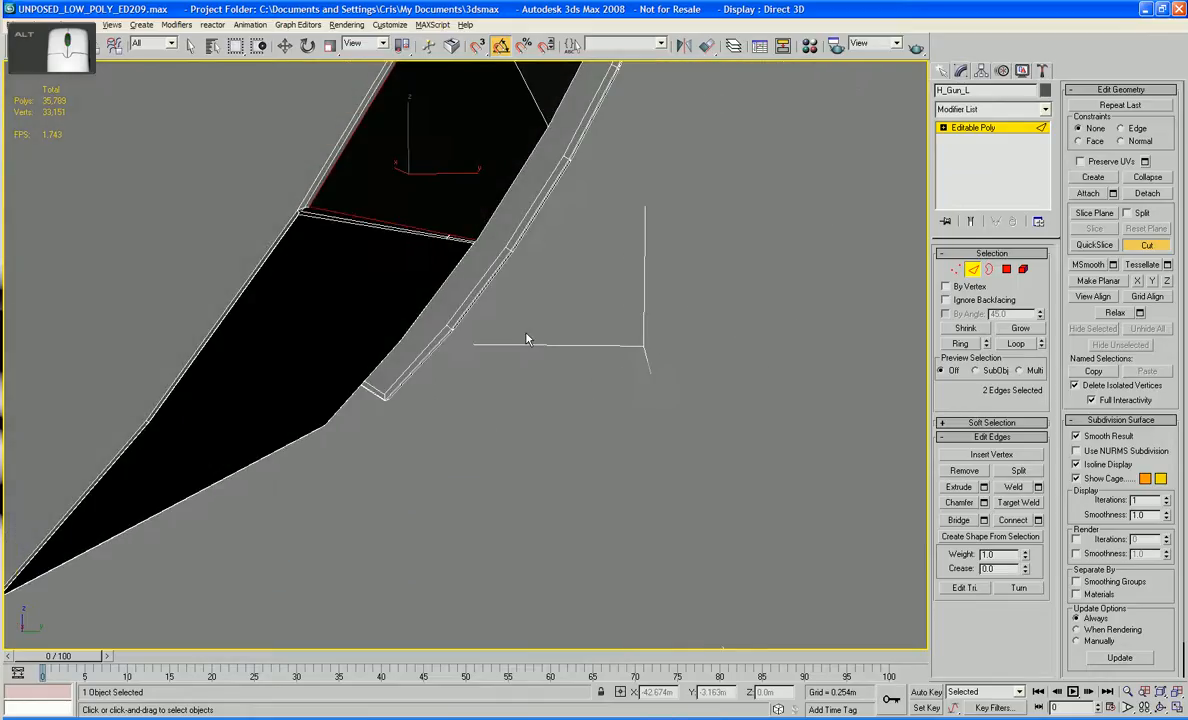
alt+middle_drag(527, 340, 519, 376)
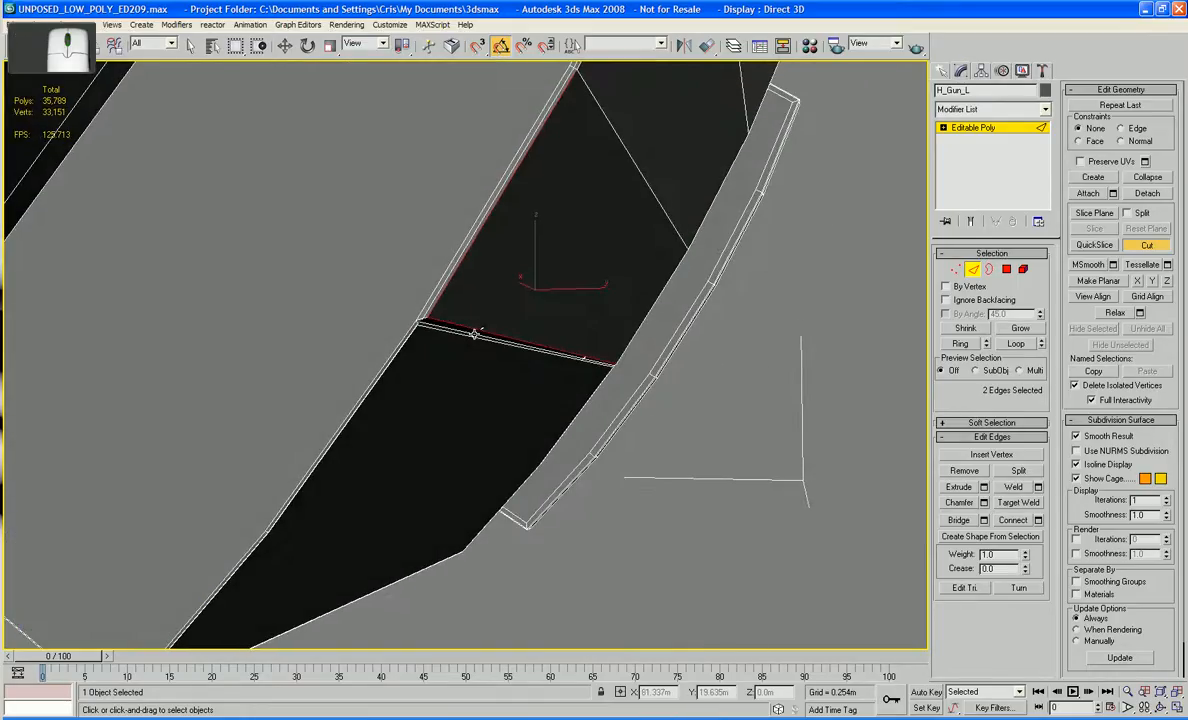
Step: Delete the tiny five-sided polygon in the middle of the thin strip along the side panel's lower rim
right_click(475, 334)
click(475, 334)
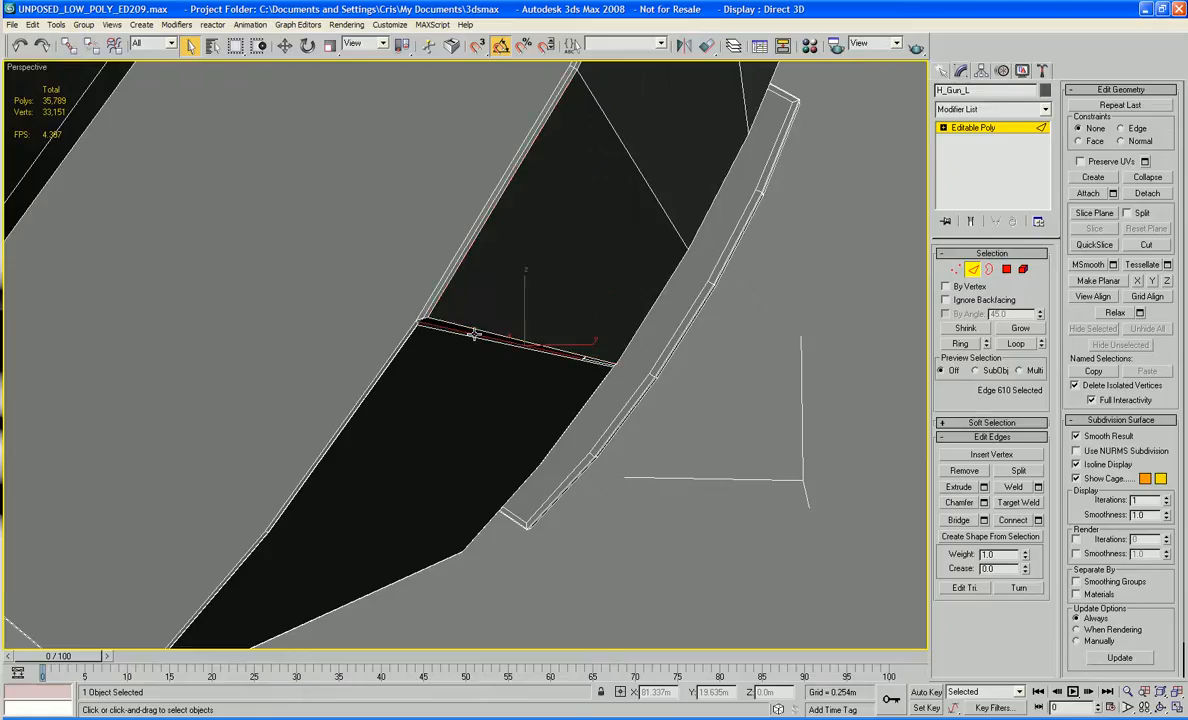
scroll(474, 334, up, 5)
alt+middle_drag(473, 334, 320, 382)
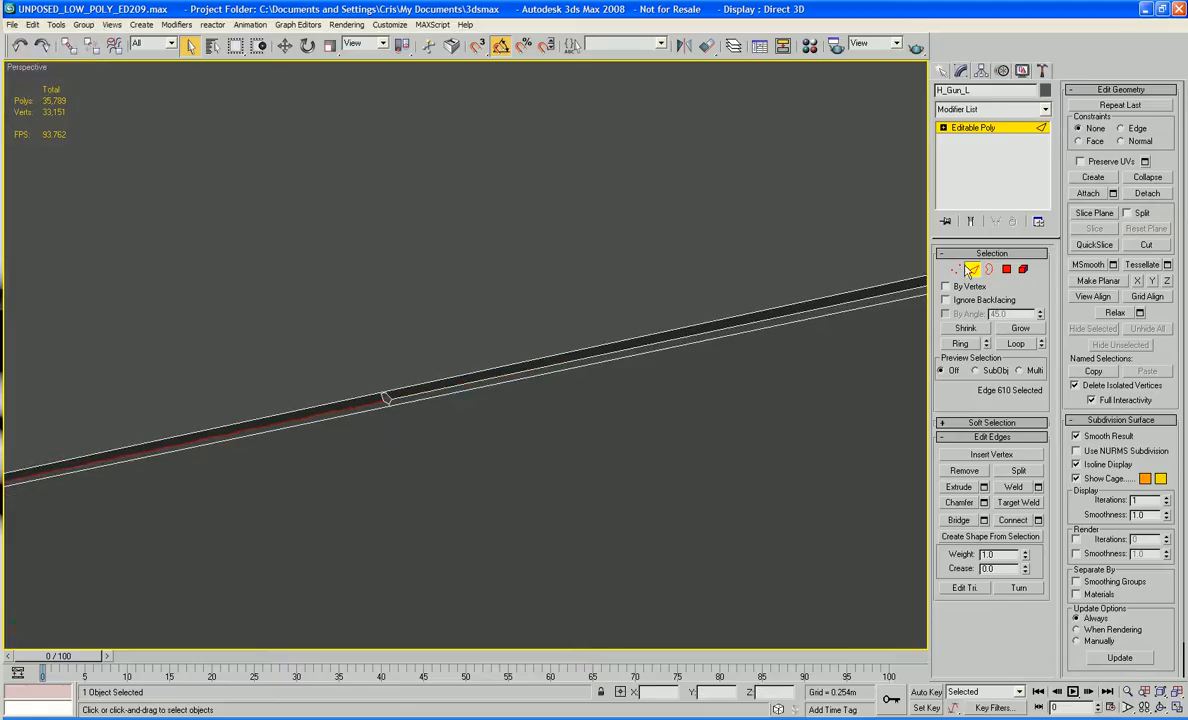
middle_drag(553, 432, 628, 377)
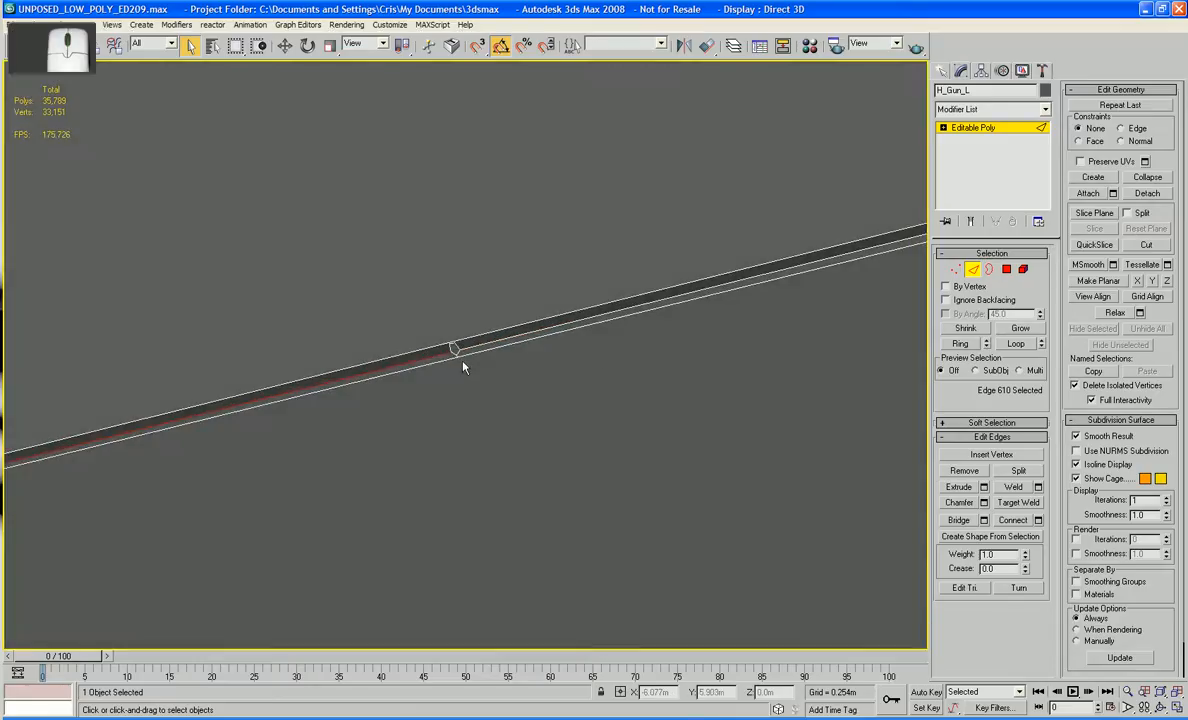
key(4)
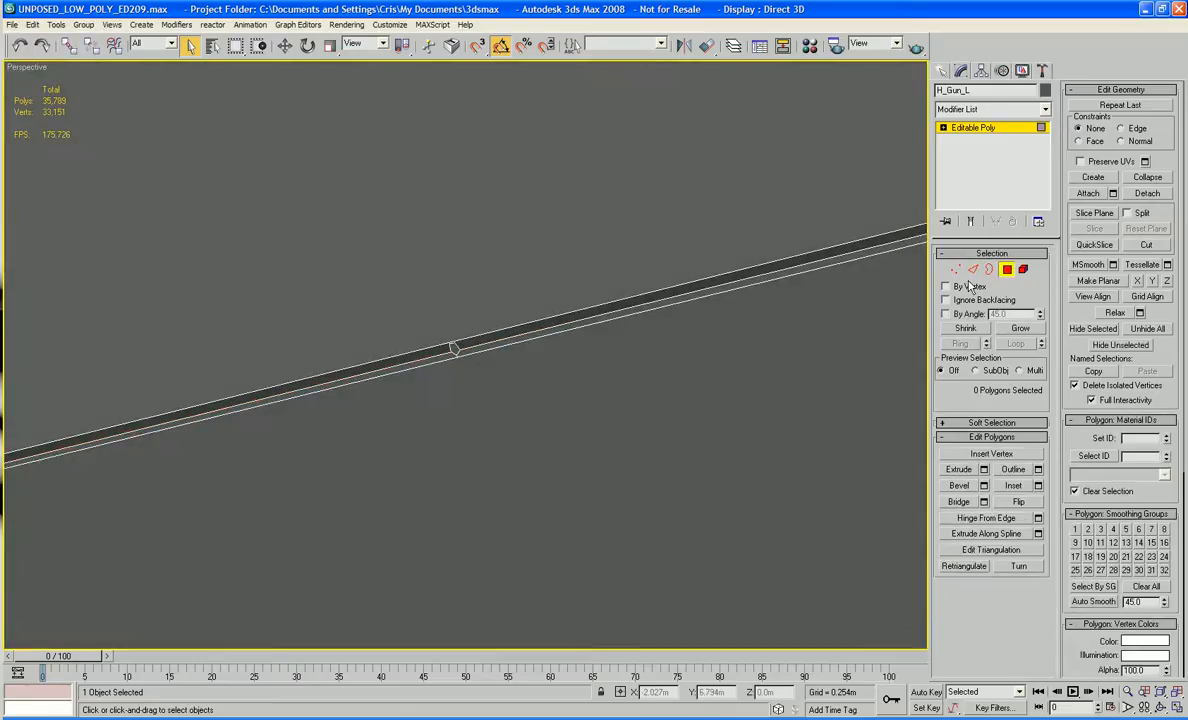
click(455, 348)
key(z)
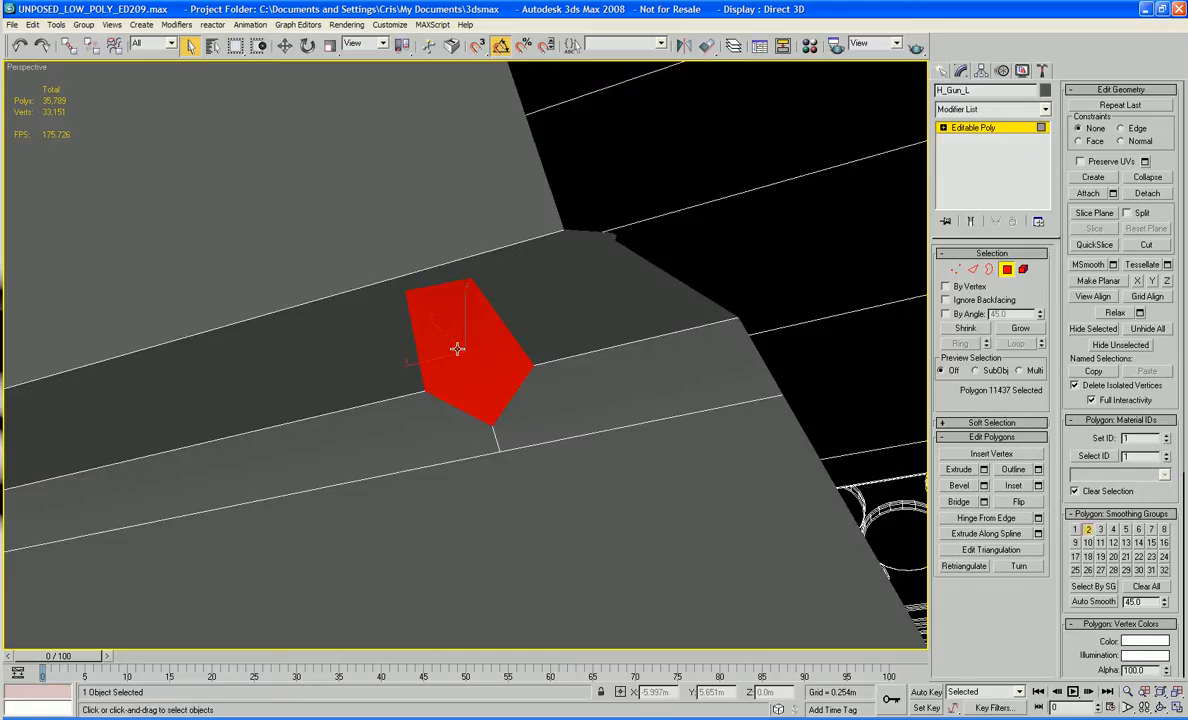
key(Delete)
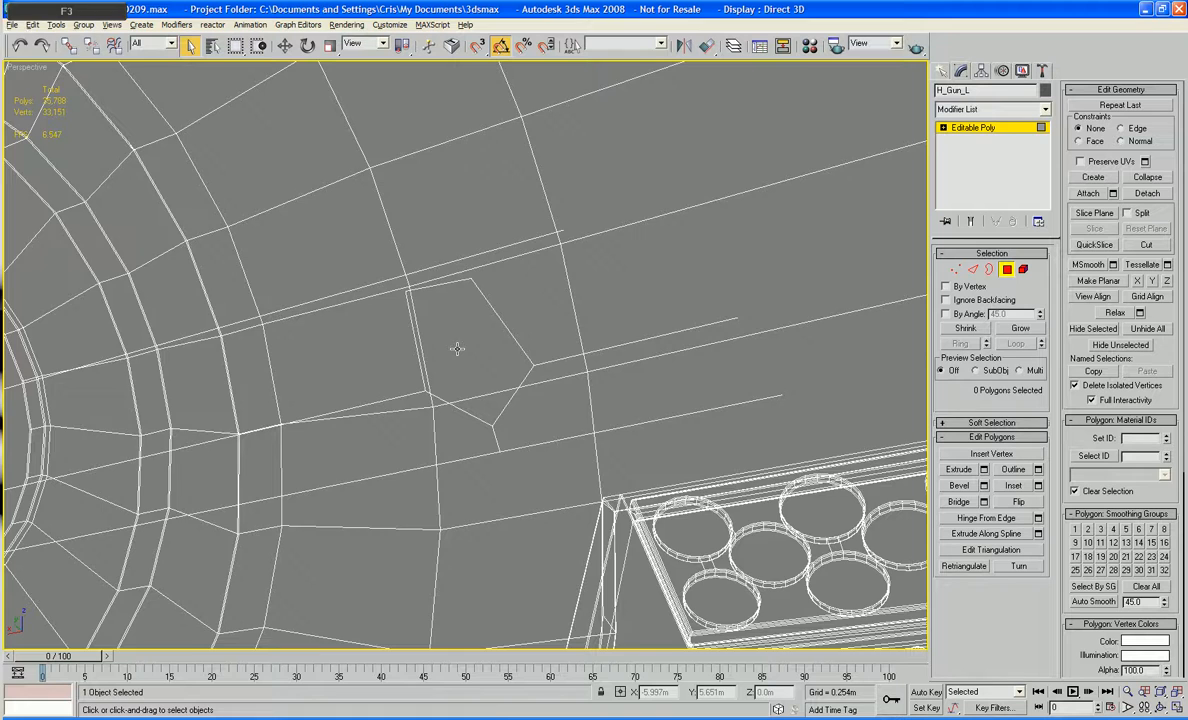
Step: Close the pentagonal hole in the rim strip by target-welding its border vertices together
scroll(457, 348, down, 3)
mouse_move(469, 352)
alt+middle_down()
mouse_move(537, 363)
mouse_move(540, 377)
mouse_move(499, 346)
mouse_move(477, 356)
mouse_move(489, 340)
alt+middle_up()
key(F3)
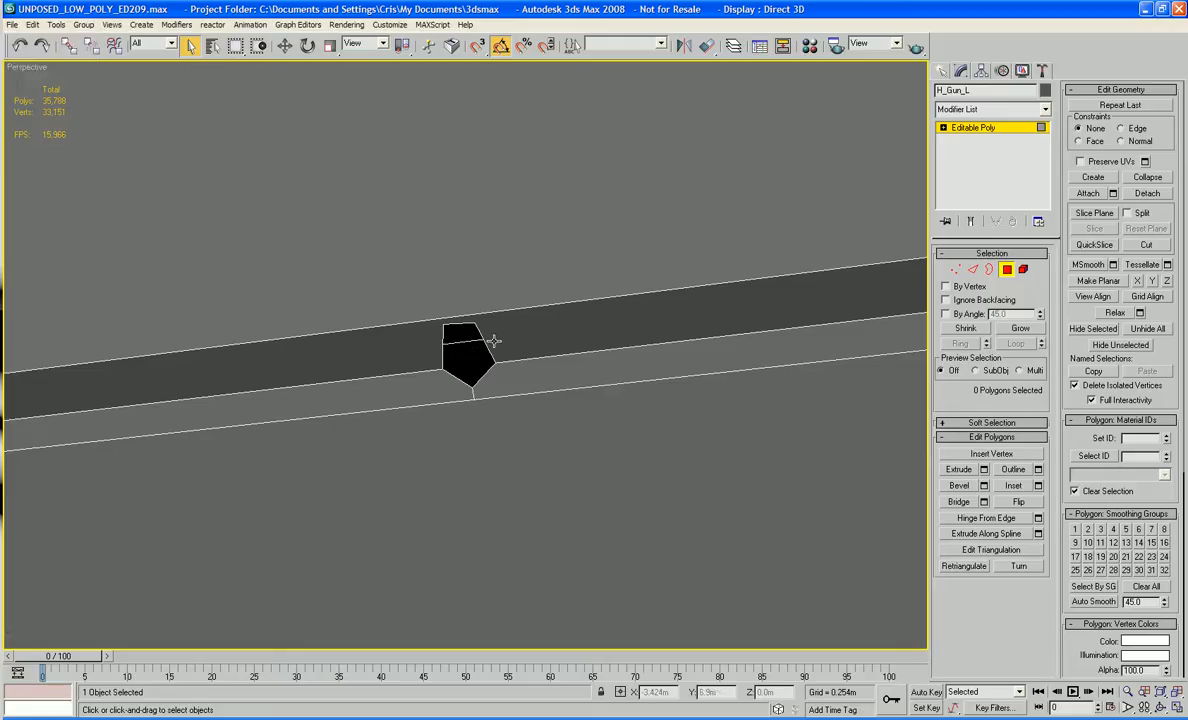
click(955, 270)
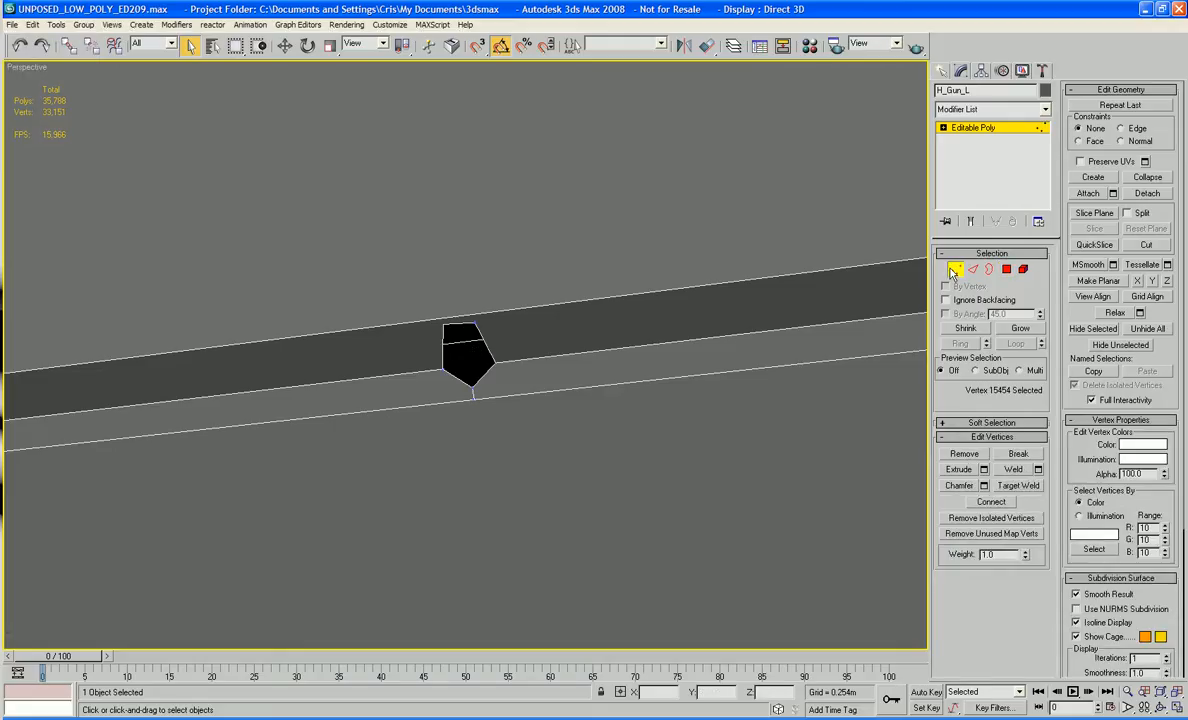
click(1018, 486)
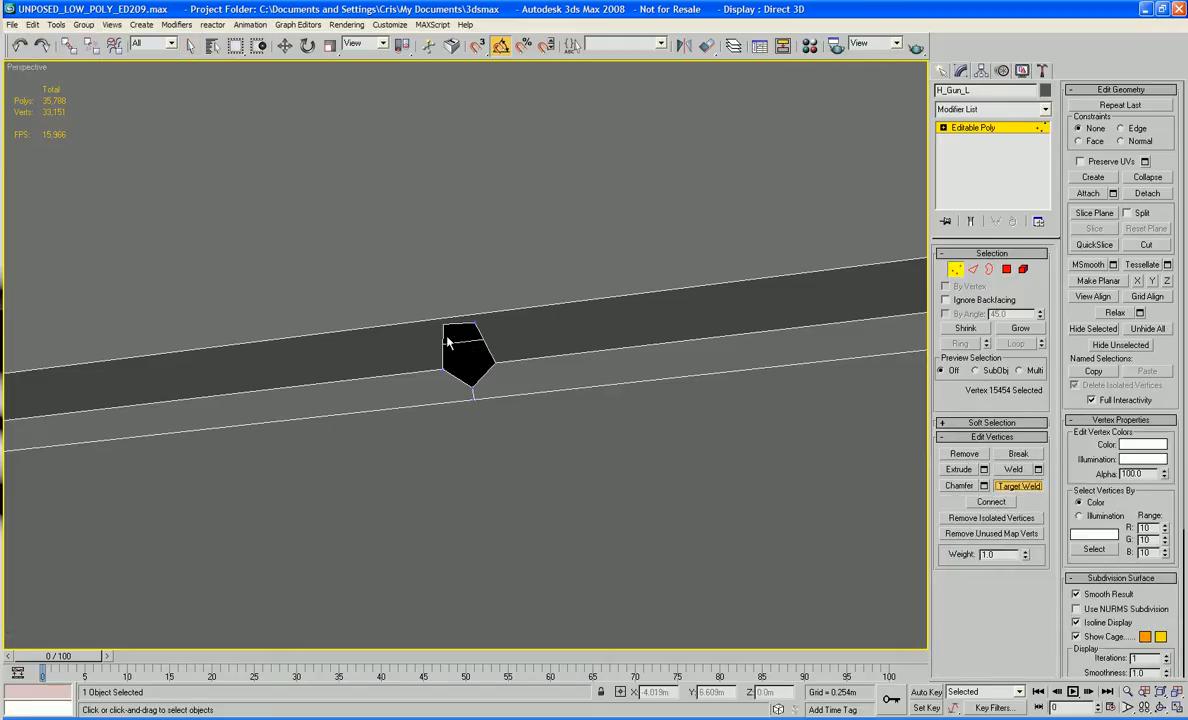
click(441, 368)
click(493, 361)
key(F3)
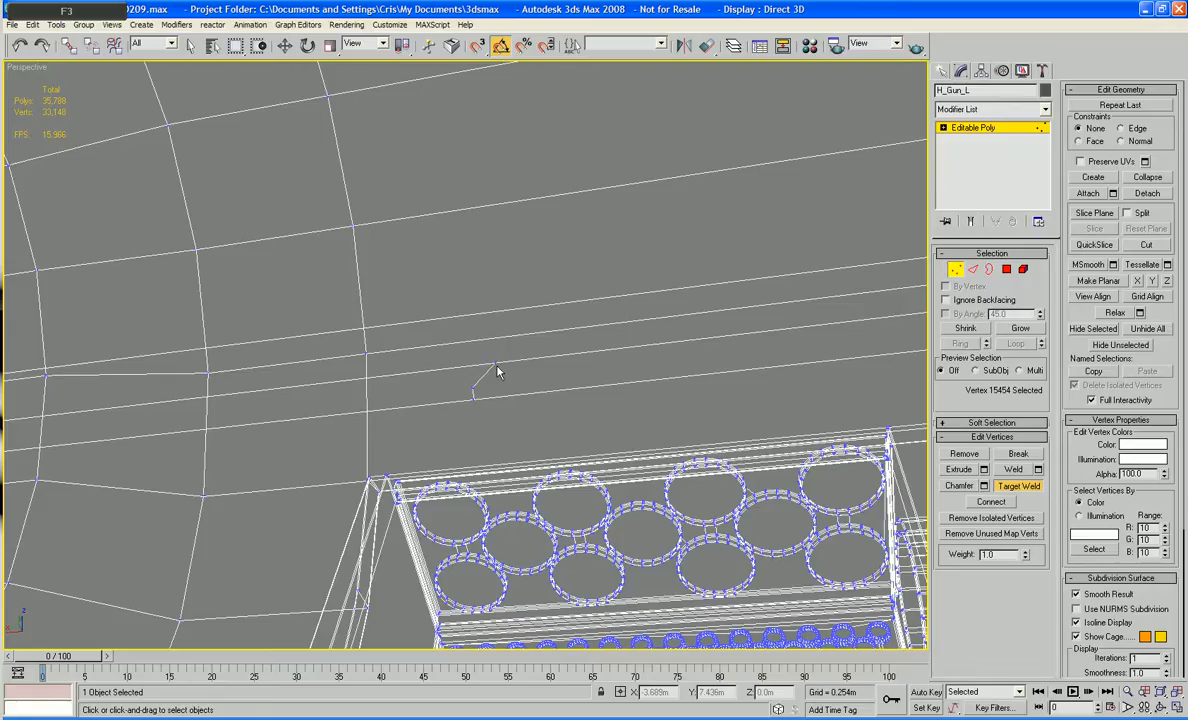
key(F3)
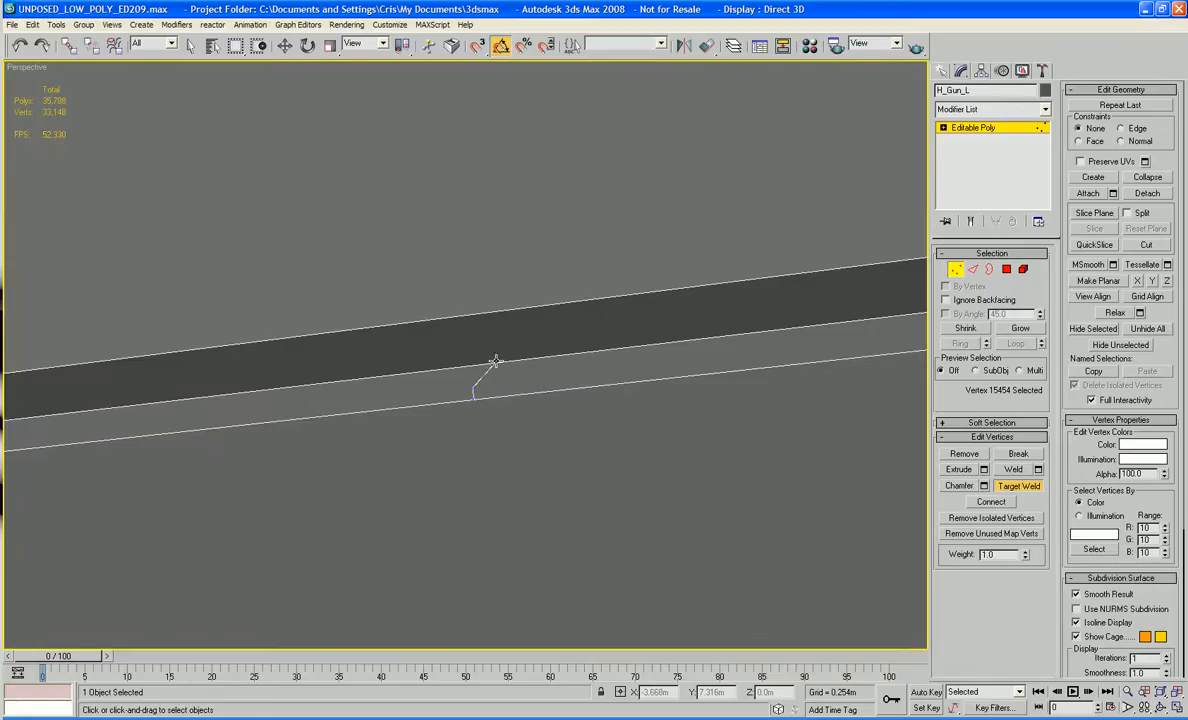
scroll(495, 362, down, 10)
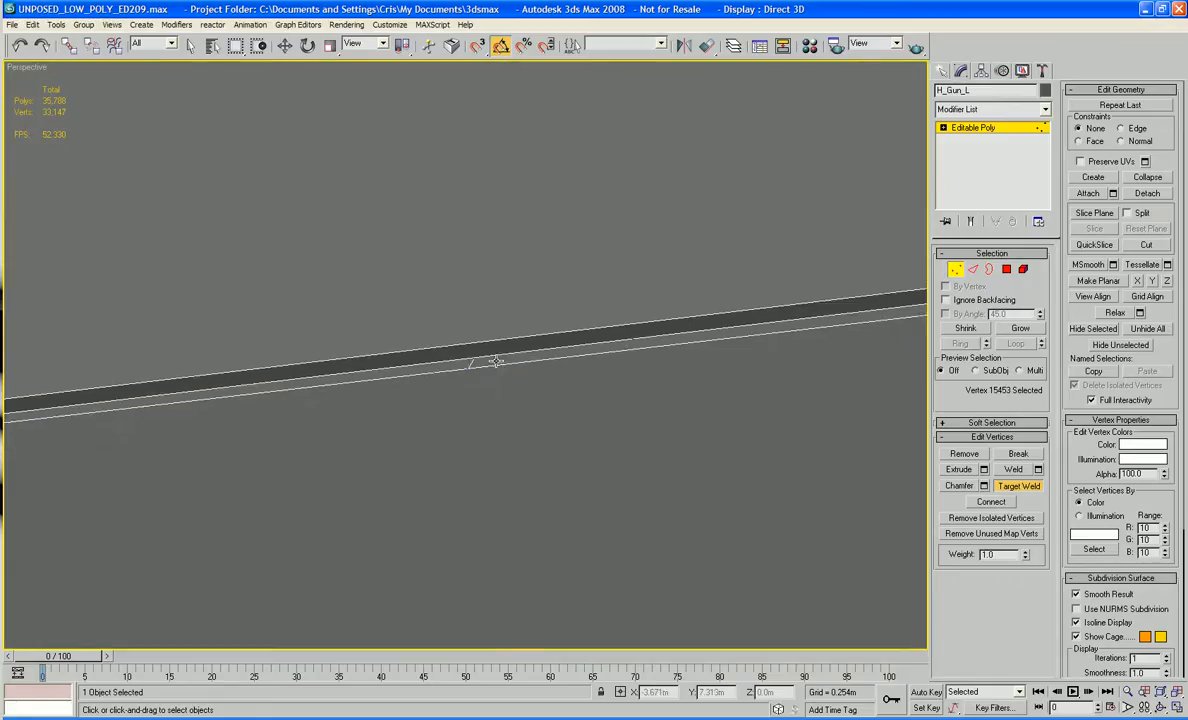
key(F3)
key(F3)
Step: Delete the three slotted collar elements surrounding the rounded cones between the box and the end plate
mouse_move(497, 367)
alt+middle_down()
mouse_move(664, 430)
mouse_move(698, 349)
mouse_move(644, 331)
mouse_move(489, 383)
mouse_move(458, 415)
mouse_move(472, 396)
mouse_move(440, 400)
mouse_move(548, 410)
alt+middle_up()
scroll(664, 430, up, 5)
scroll(548, 410, up, 2)
scroll(430, 485, up, 8)
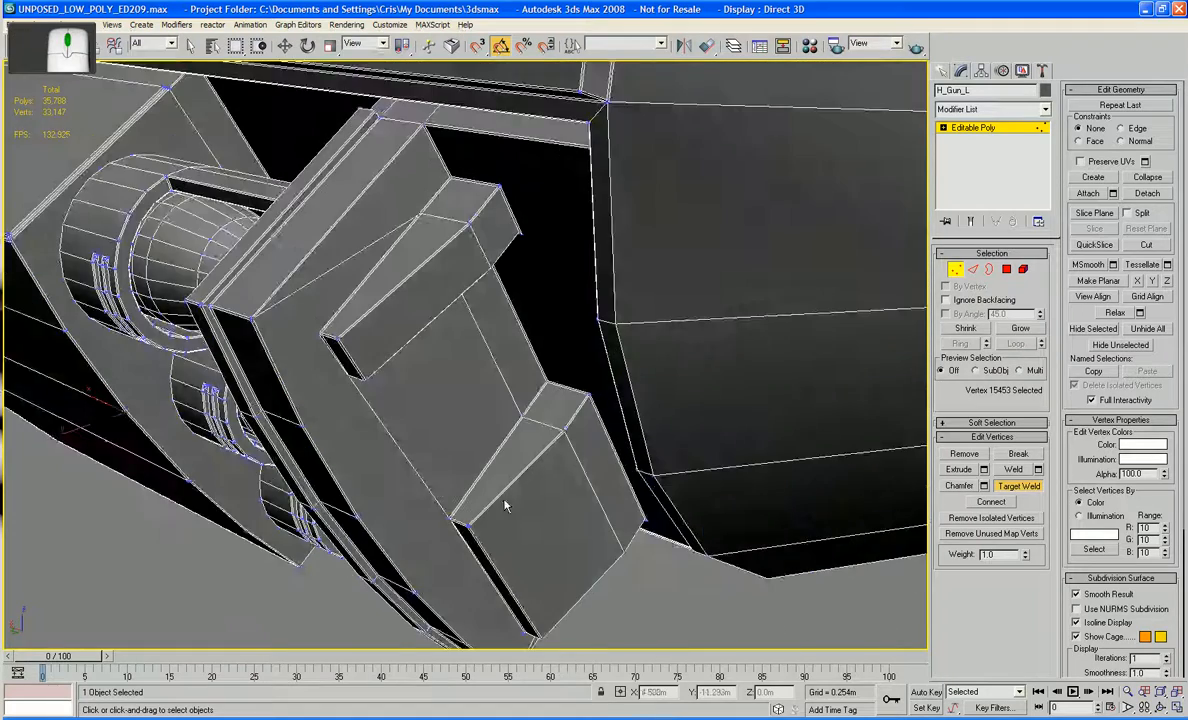
alt+middle_drag(505, 506, 462, 494)
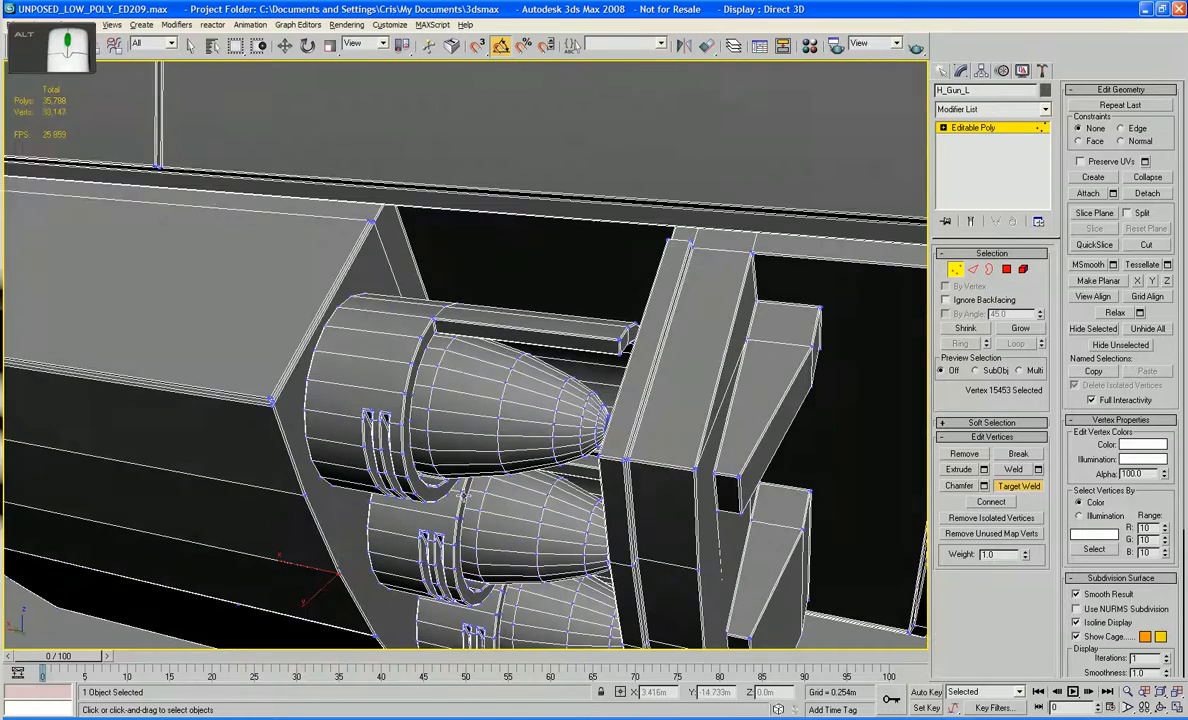
click(1022, 270)
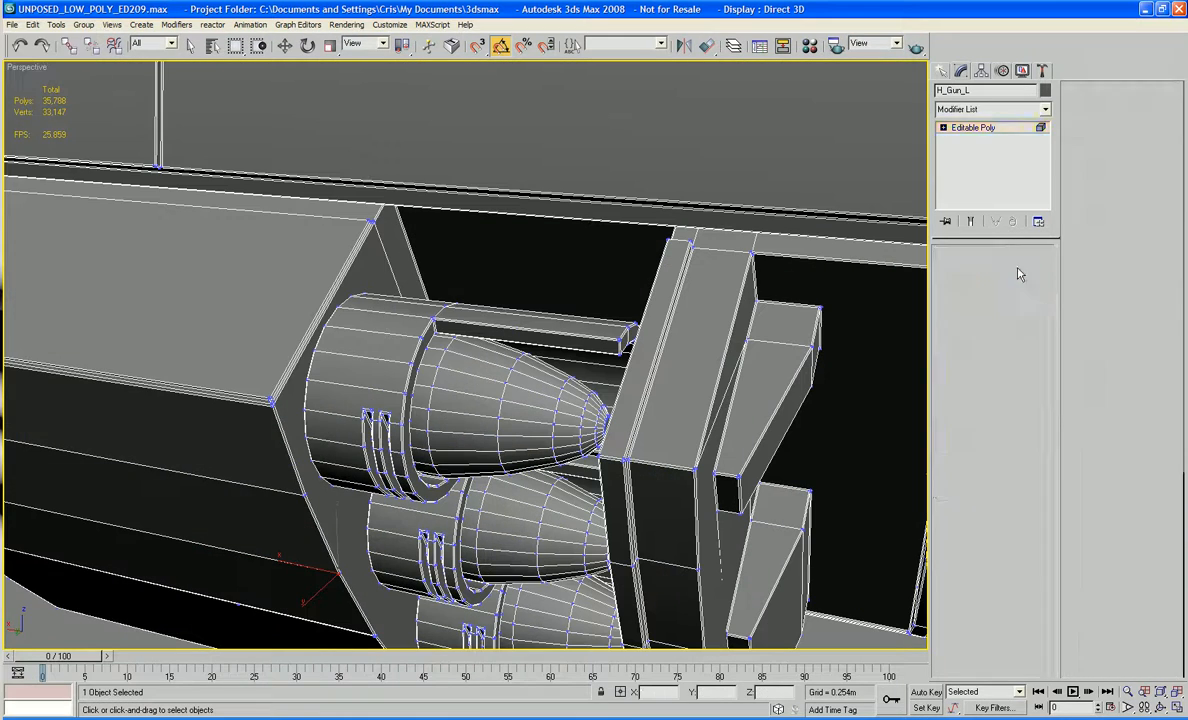
click(377, 357)
key(Delete)
click(406, 522)
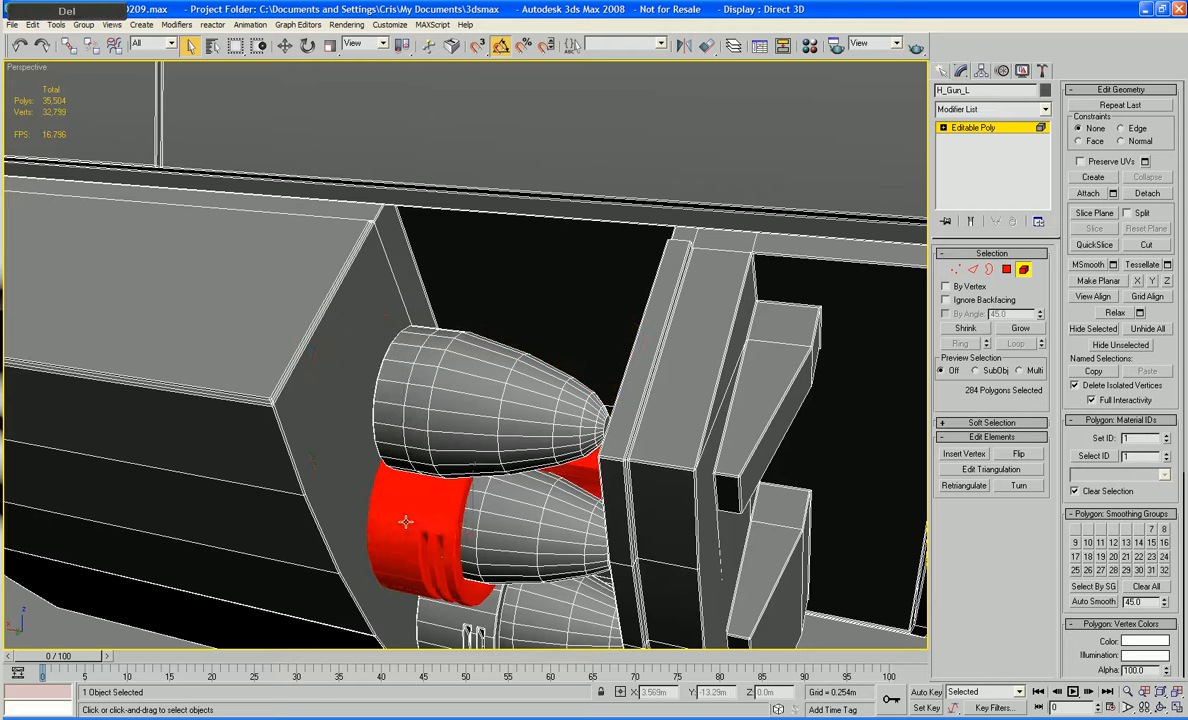
key(Delete)
click(449, 622)
key(Delete)
Step: Select the rear caps of all three cones, grow the selection once, and move it about 0.07 m along X toward the box
middle_drag(449, 622, 564, 470)
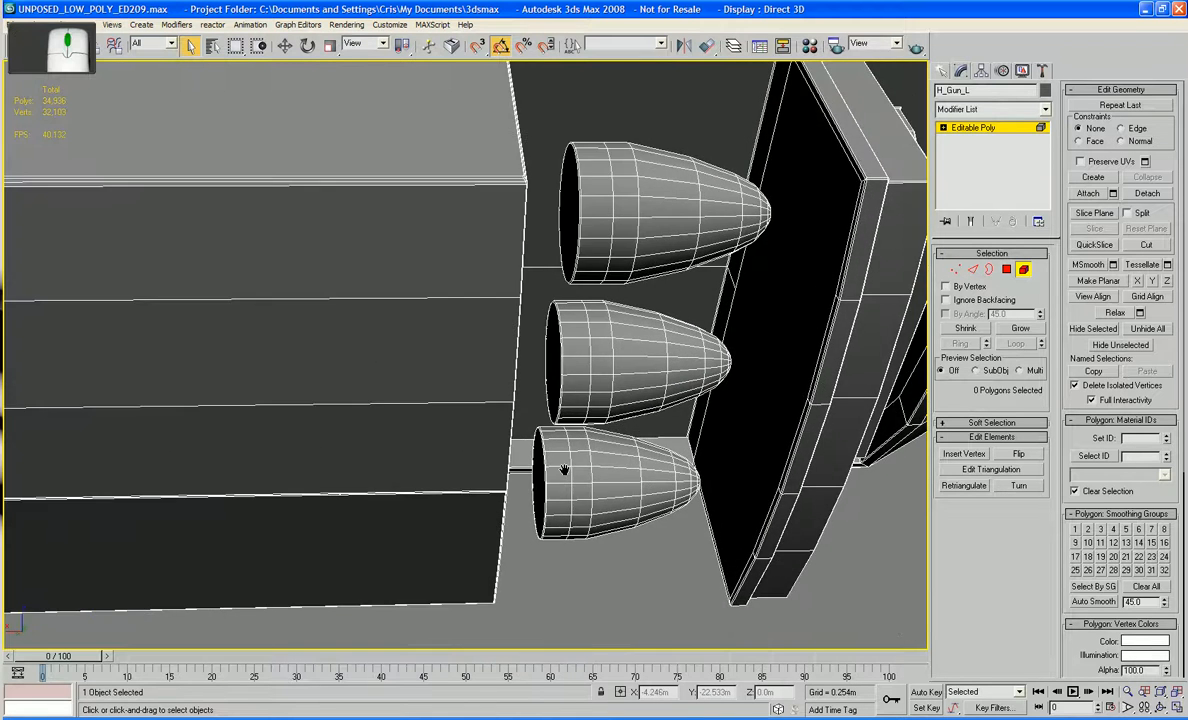
key(4)
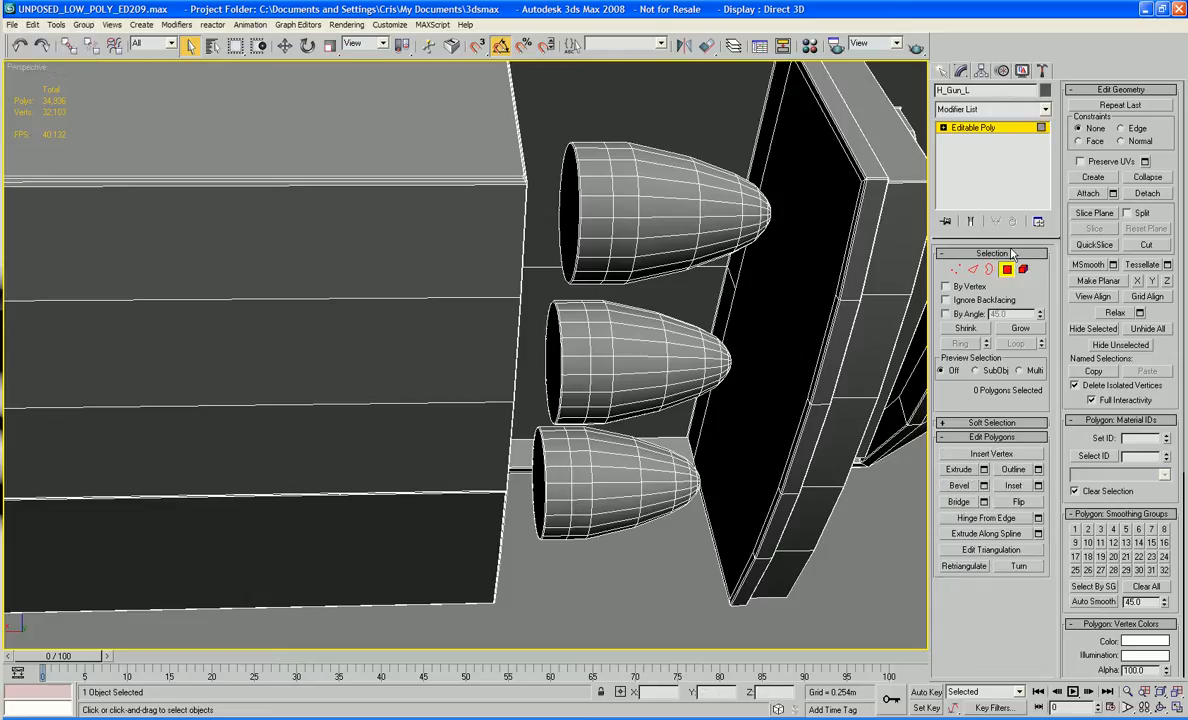
click(566, 240)
ctrl+click(551, 365)
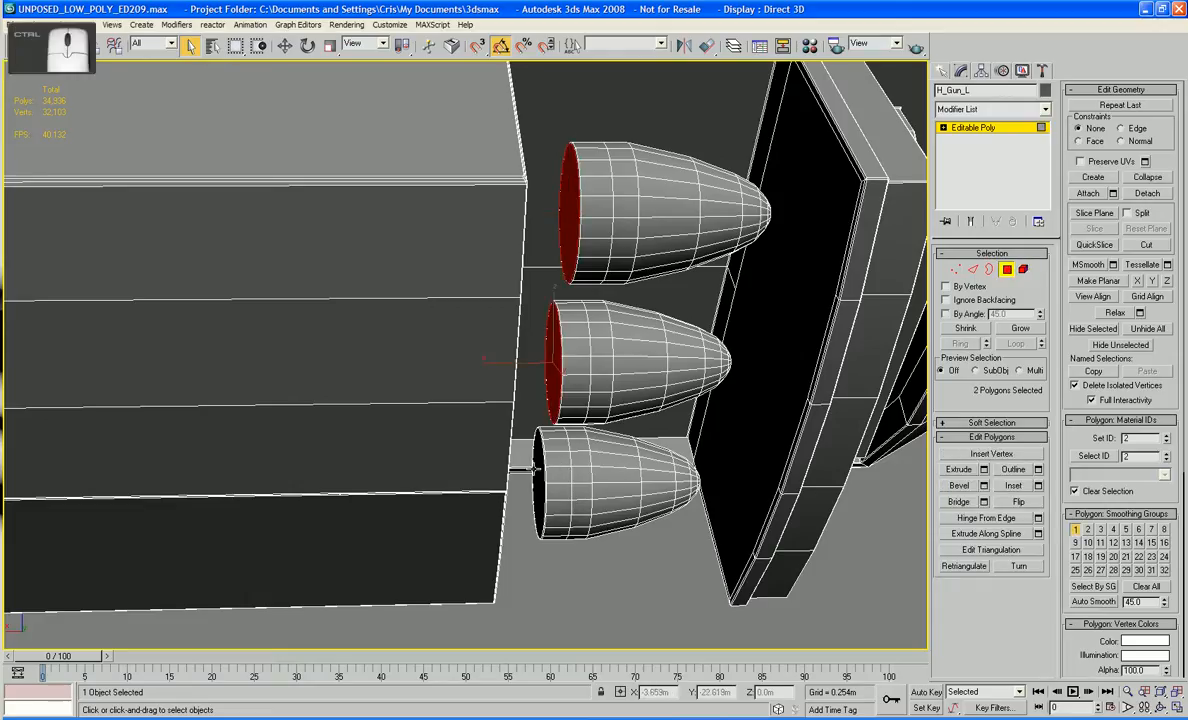
ctrl+click(540, 480)
click(1015, 329)
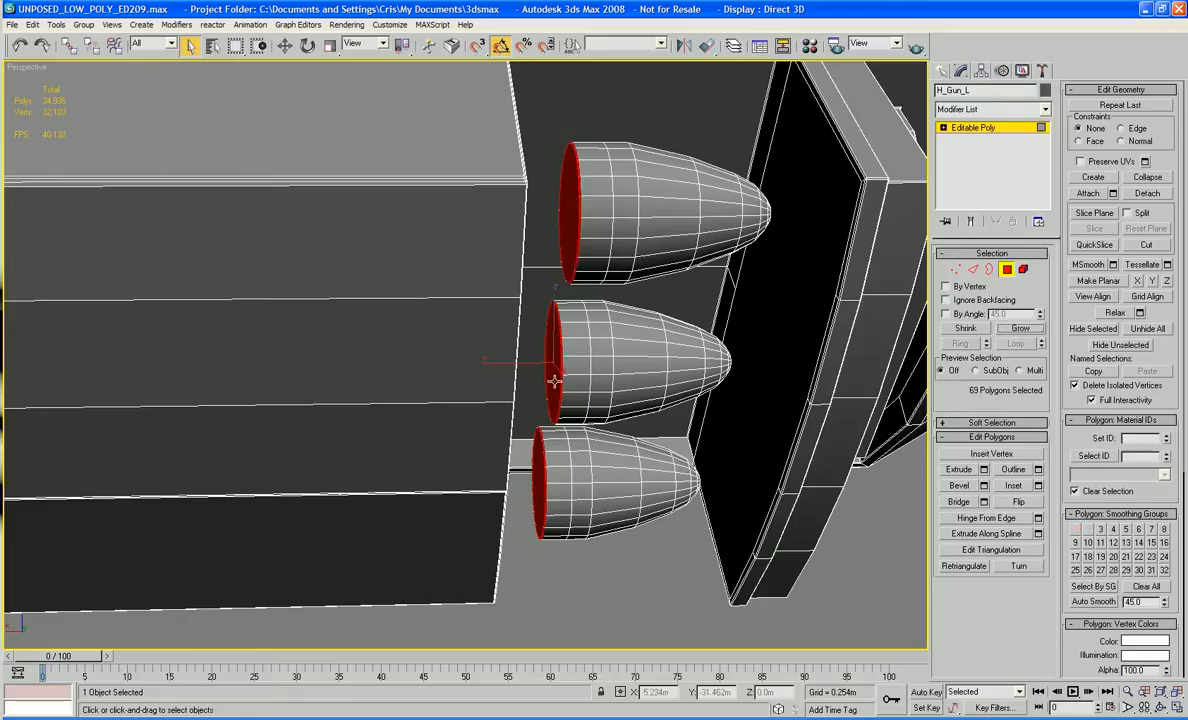
key(w)
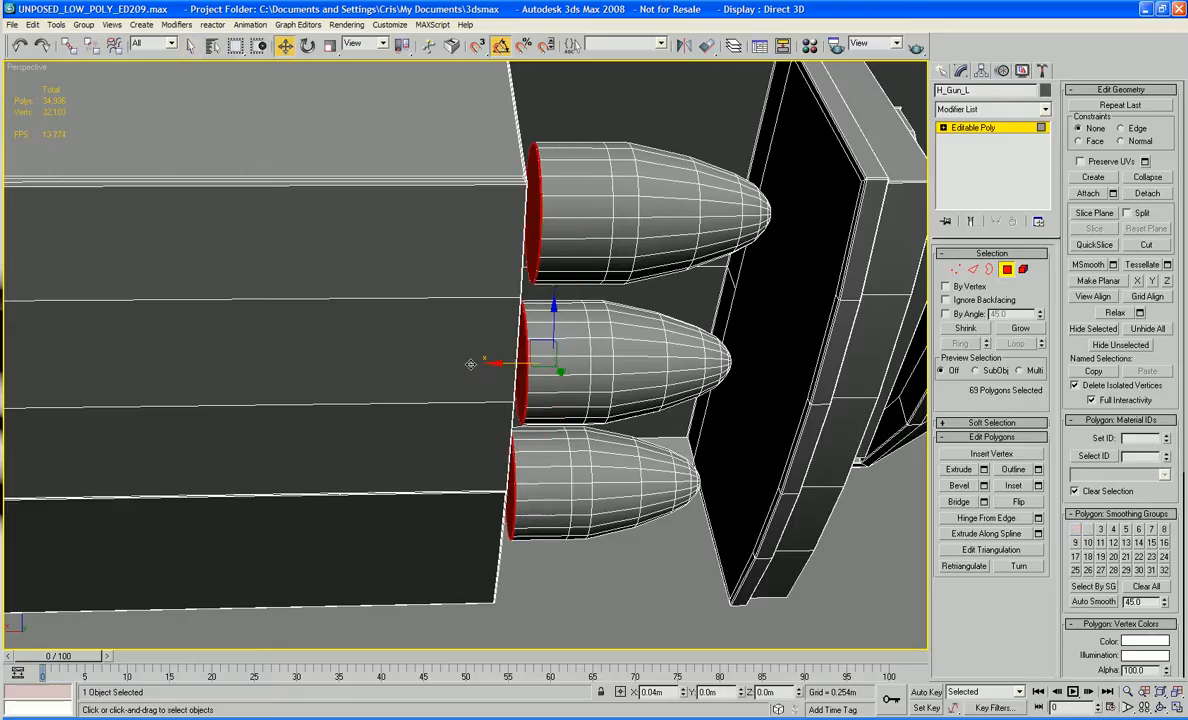
alt+middle_drag(505, 365, 522, 373)
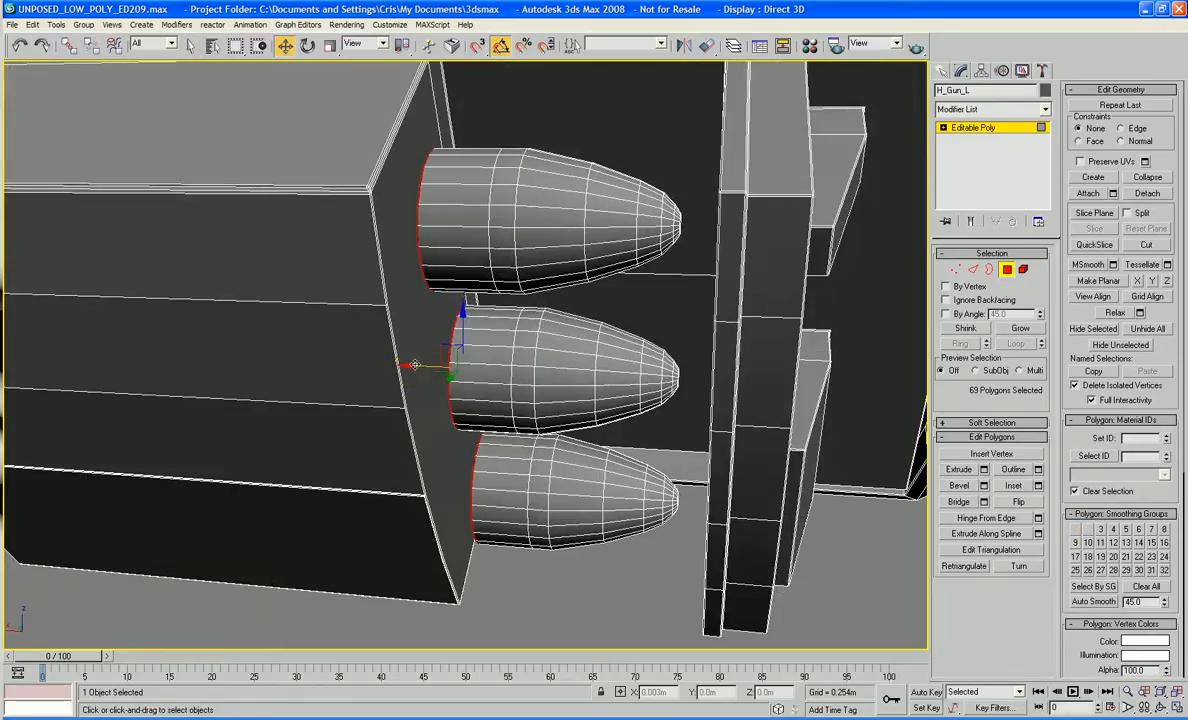
alt+middle_drag(406, 365, 396, 350)
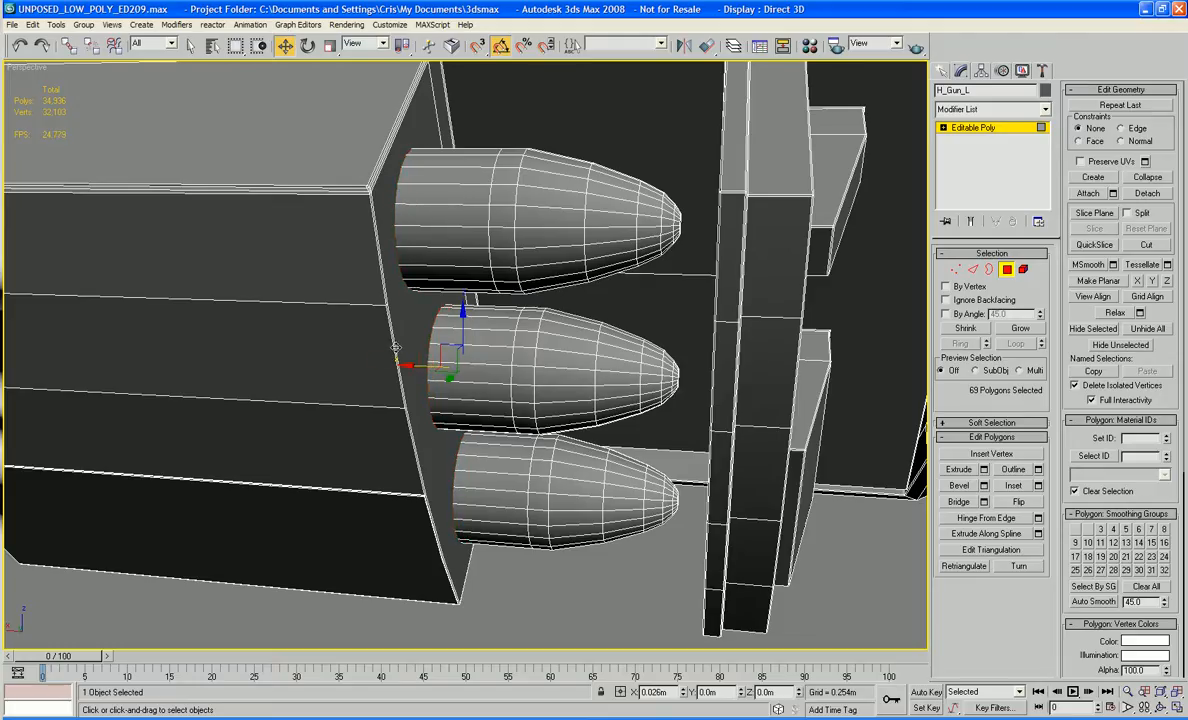
drag(396, 348, 396, 347)
Step: Delete the cones' selected rear cap faces and the box's end face behind the cones
key(Delete)
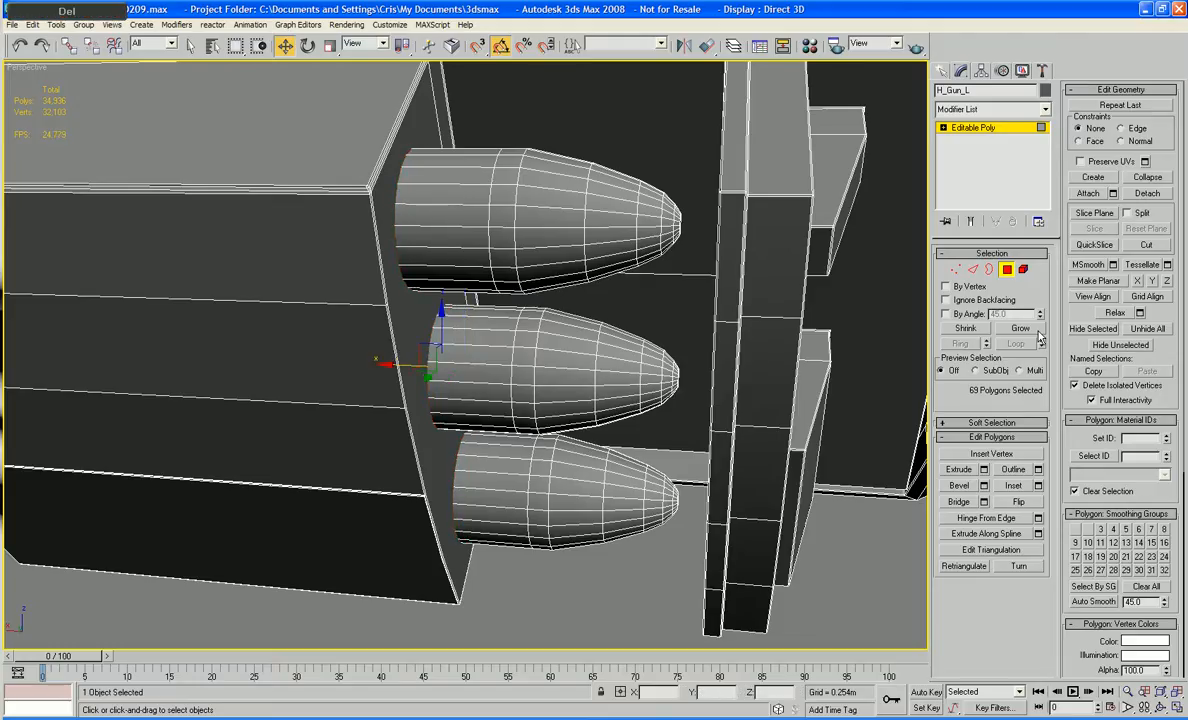
click(433, 134)
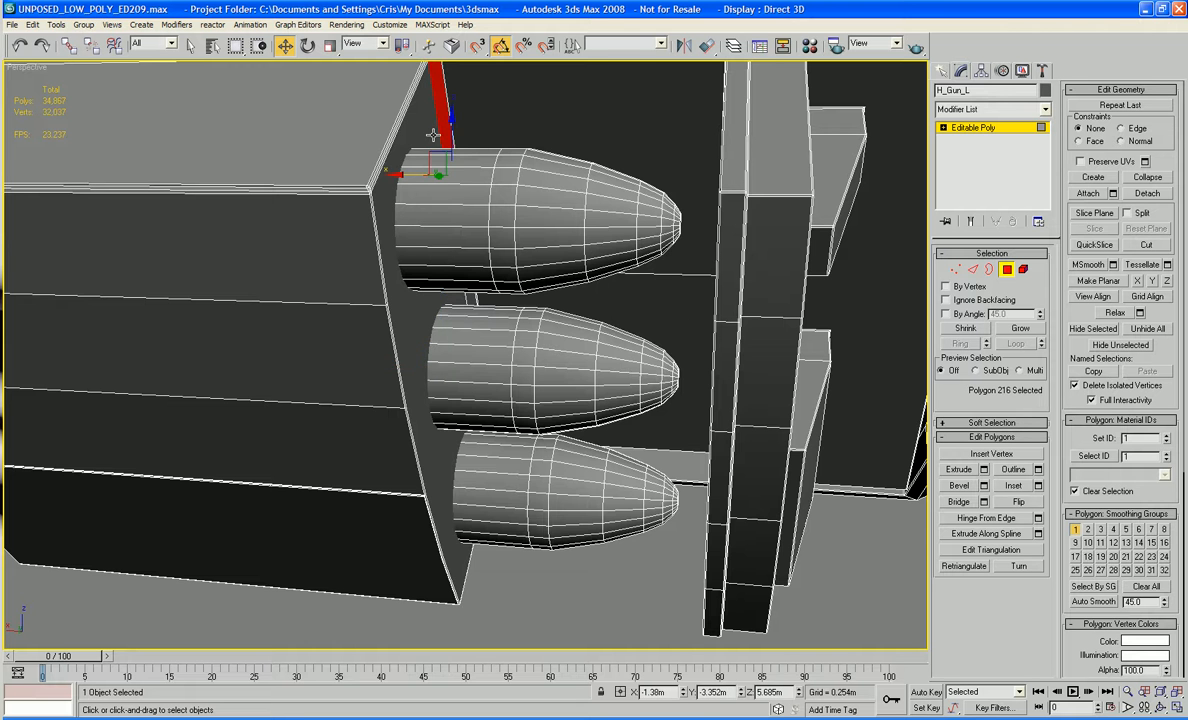
click(424, 134)
key(Delete)
Step: Bridge the box's upper open end edge to the facing edge on the upper cone's rear rim
alt+middle_drag(454, 233, 583, 366)
scroll(440, 363, up, 4)
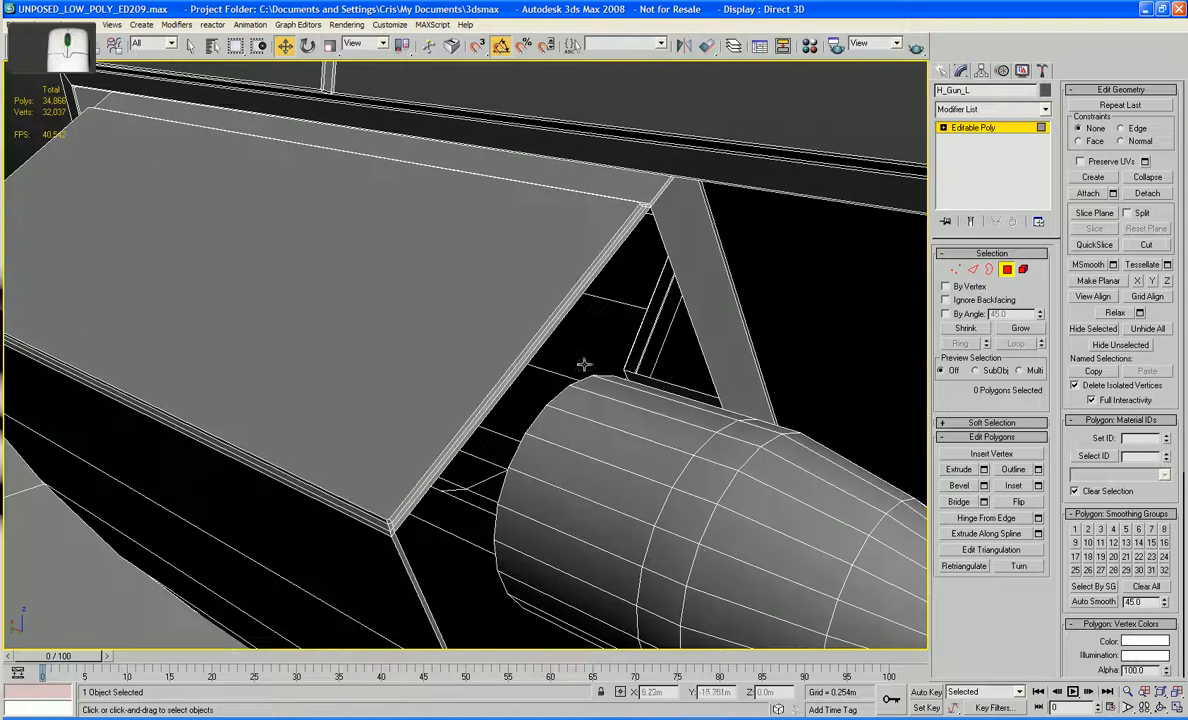
click(973, 270)
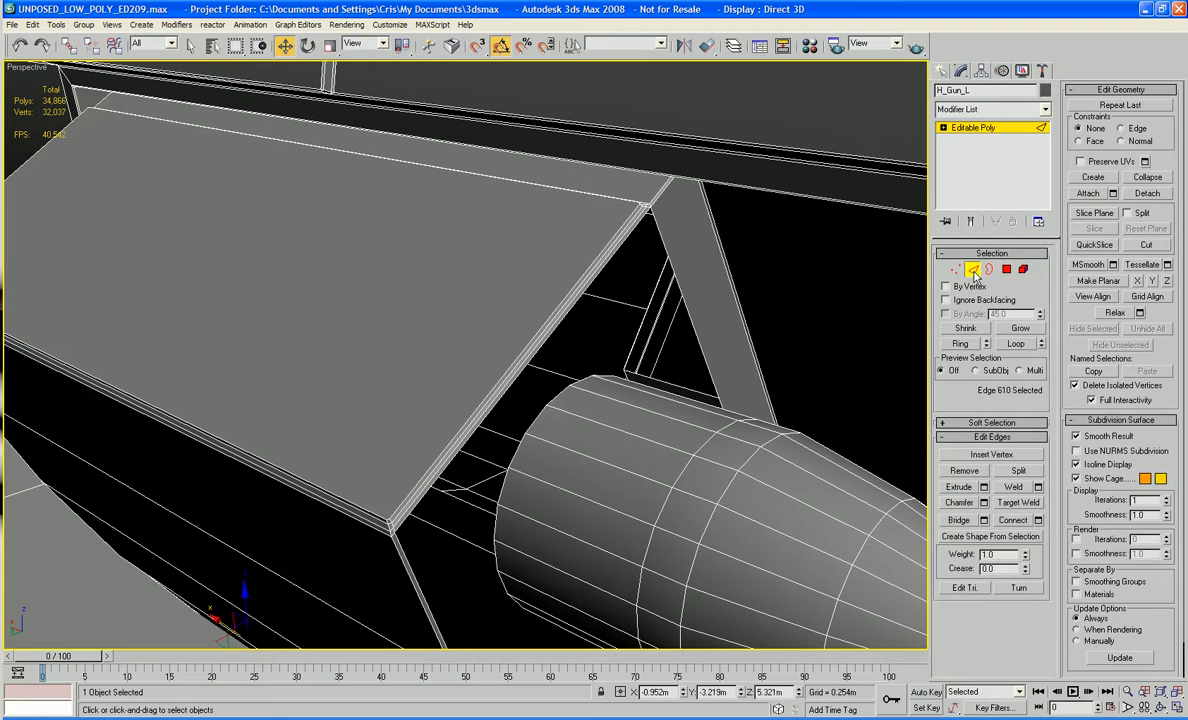
click(509, 390)
ctrl+click(534, 417)
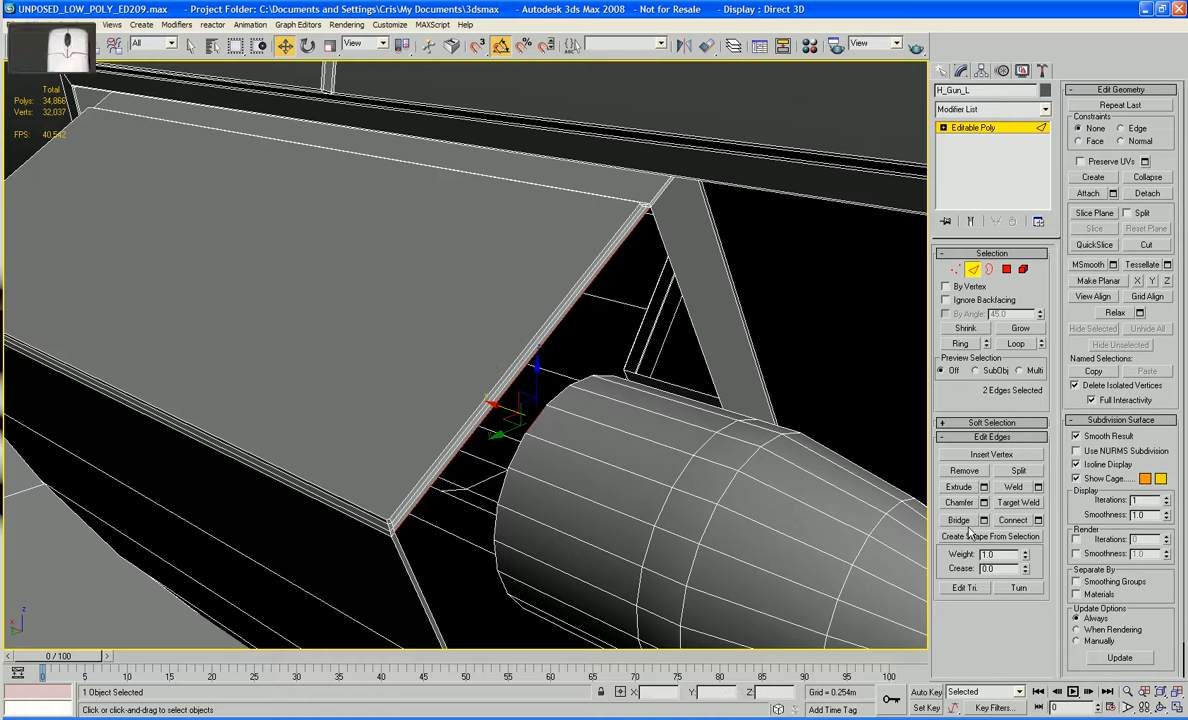
Step: Bridge the upper cone's rear rim to the middle cone's rear rim using one facing edge on each
alt+middle_drag(690, 530, 700, 340)
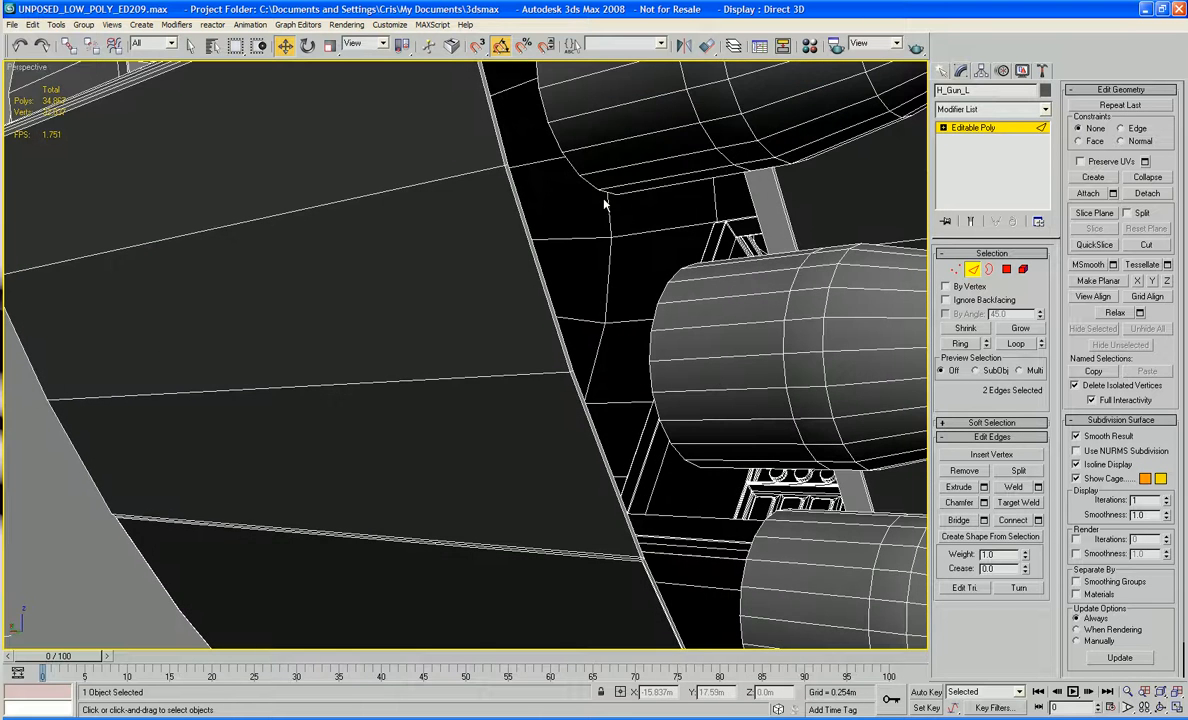
click(604, 193)
ctrl+click(658, 295)
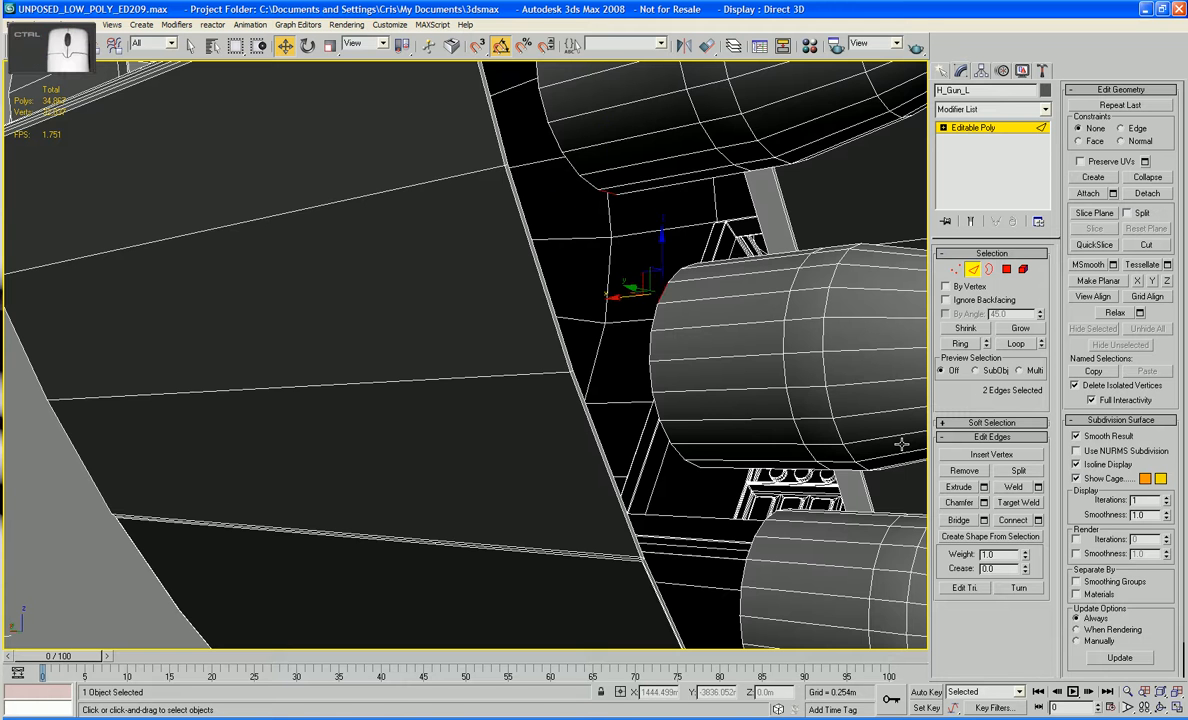
click(959, 521)
Step: Bridge the middle cone's rear rim to the lowest cone's rear rim using one facing edge on each
alt+middle_drag(674, 418, 631, 348)
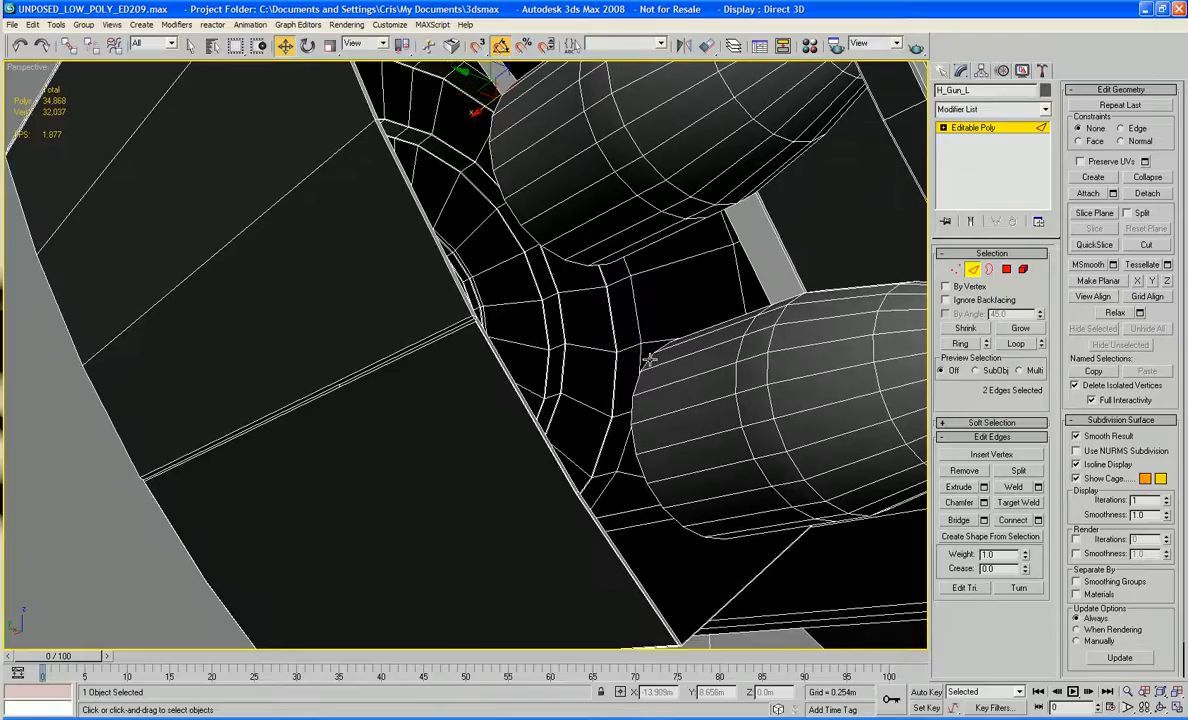
click(650, 360)
ctrl+click(578, 267)
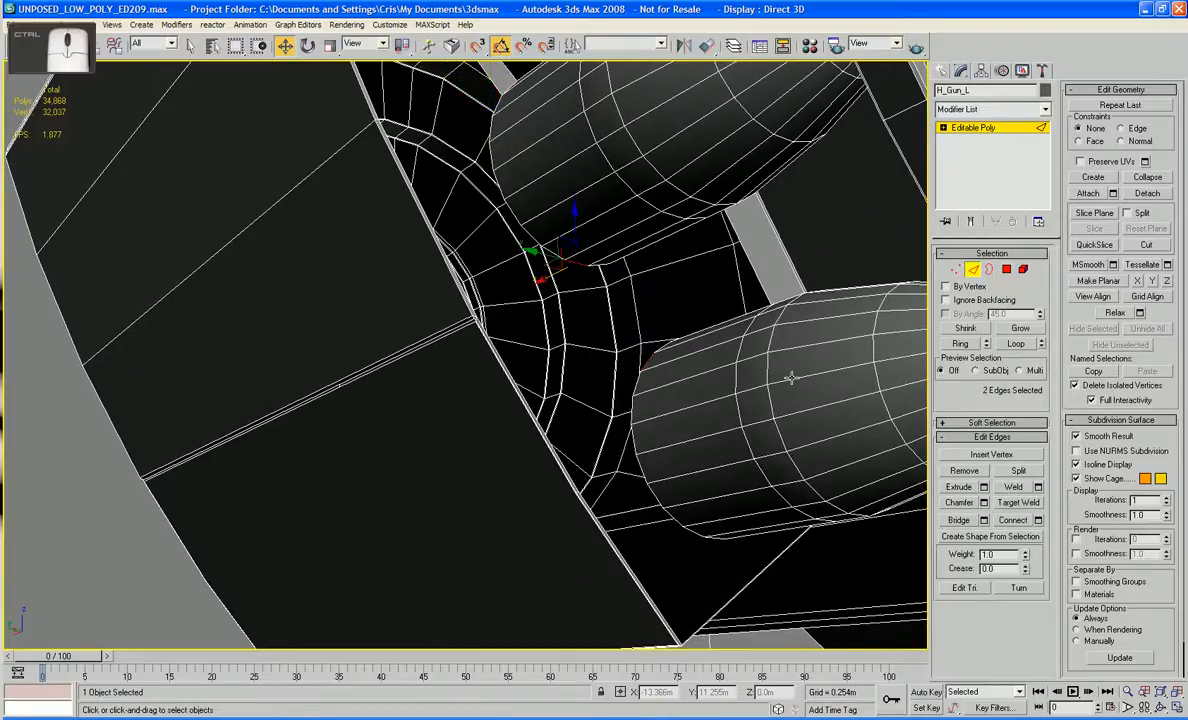
click(957, 522)
scroll(689, 425, down, 4)
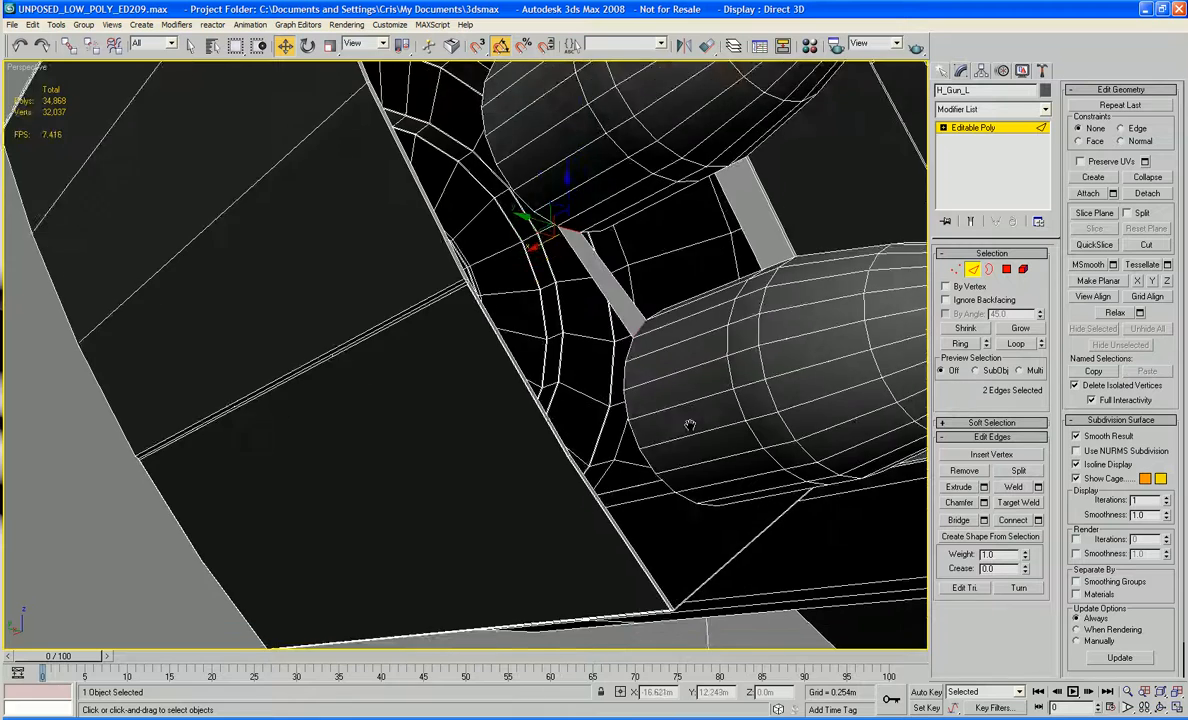
Step: Cap the open border around the three cones at the end of the side box
alt+middle_drag(689, 425, 676, 466)
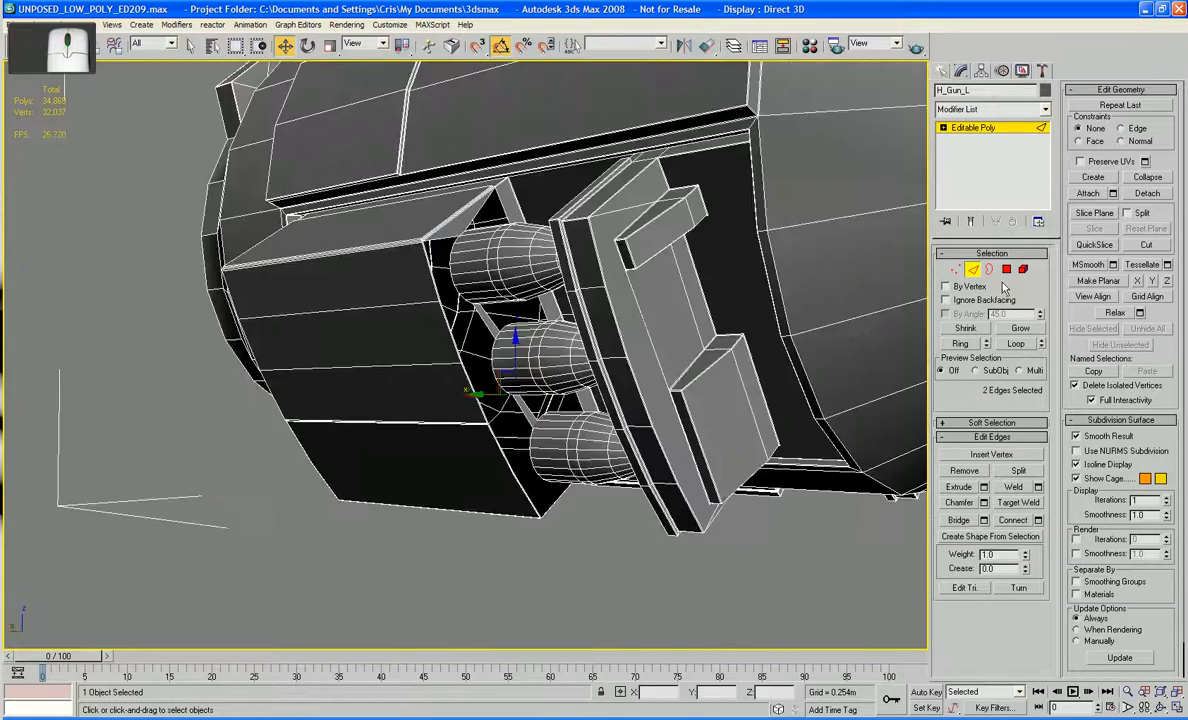
click(990, 270)
click(481, 313)
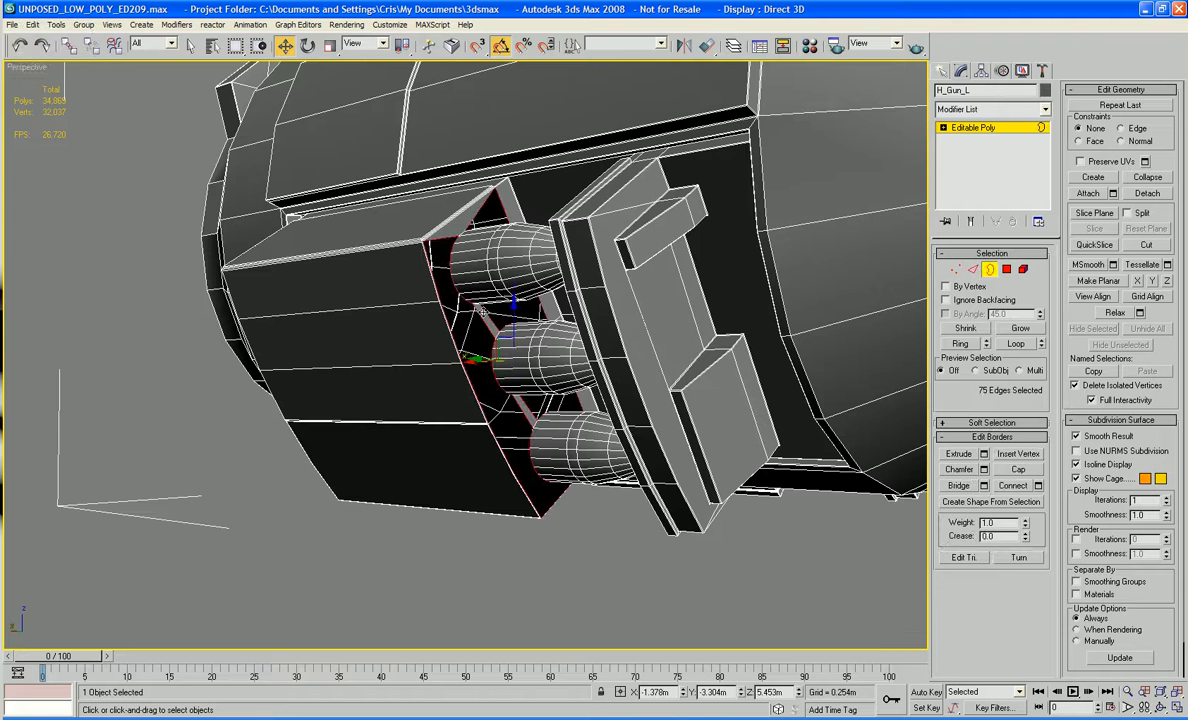
alt+middle_drag(585, 353, 535, 366)
click(1019, 469)
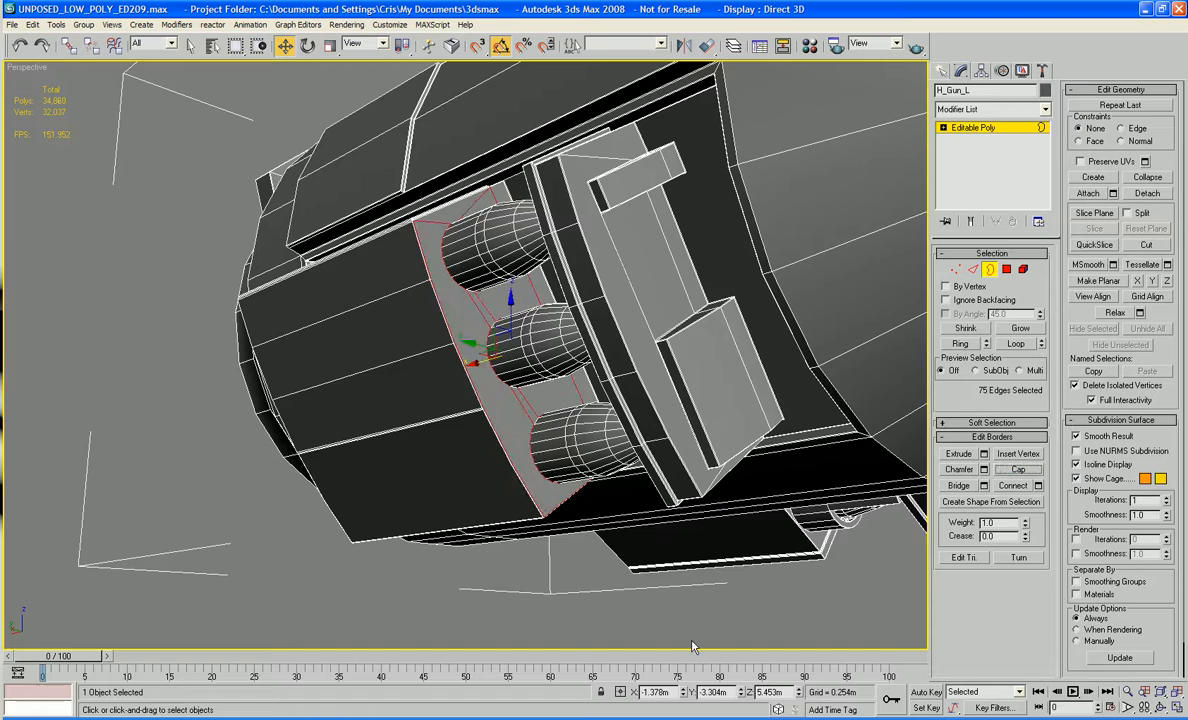
click(641, 593)
Step: Delete the five flat front faces of the gun body surrounding the barrel assembly and bolts
alt+middle_drag(686, 556, 463, 400)
click(1006, 269)
click(648, 198)
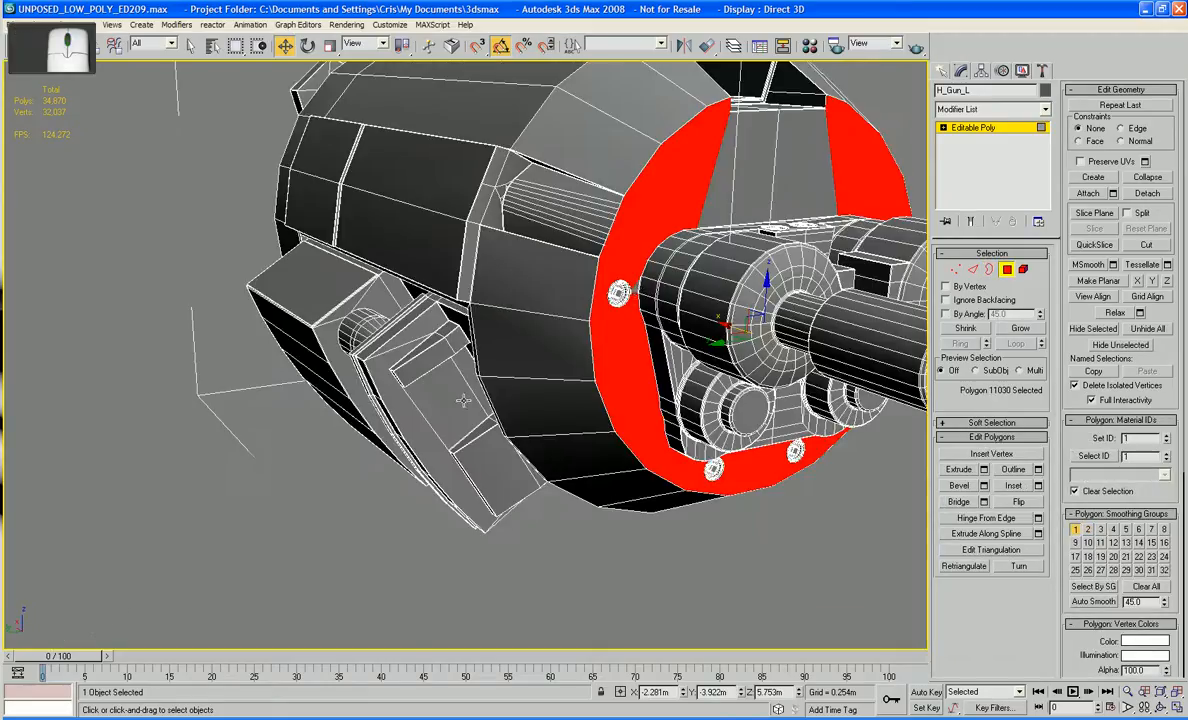
ctrl+click(636, 289)
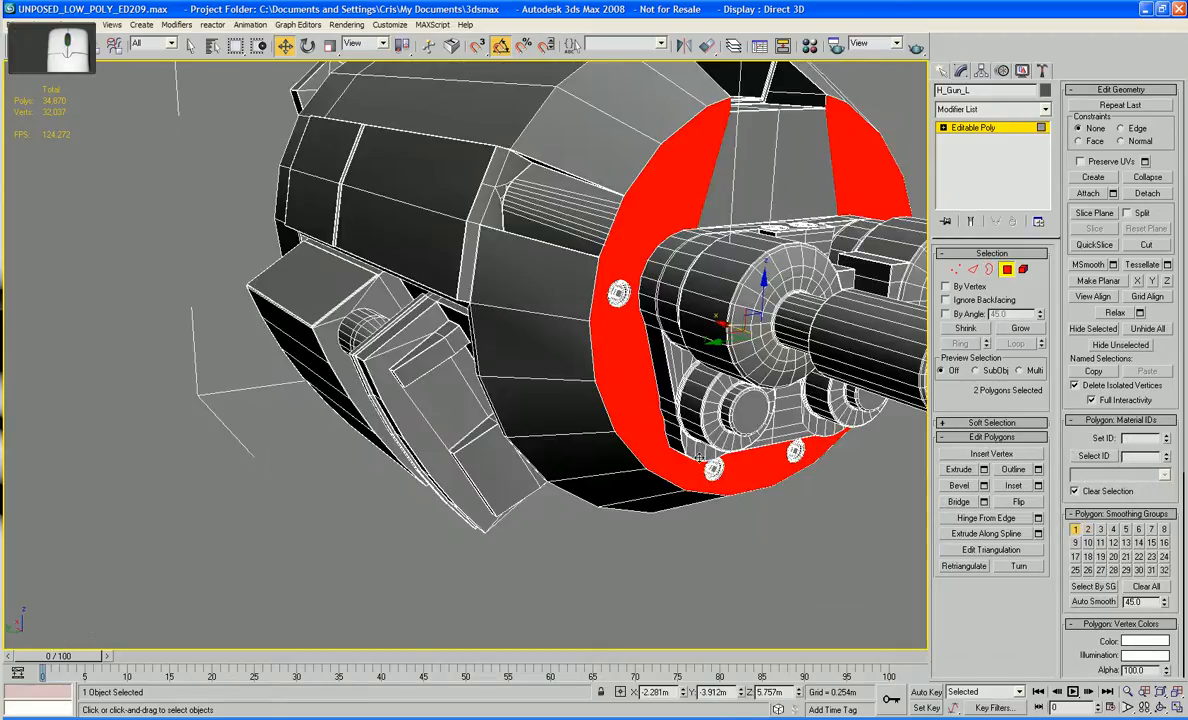
alt+middle_drag(687, 370, 652, 423)
scroll(650, 422, up, 5)
ctrl+click(615, 139)
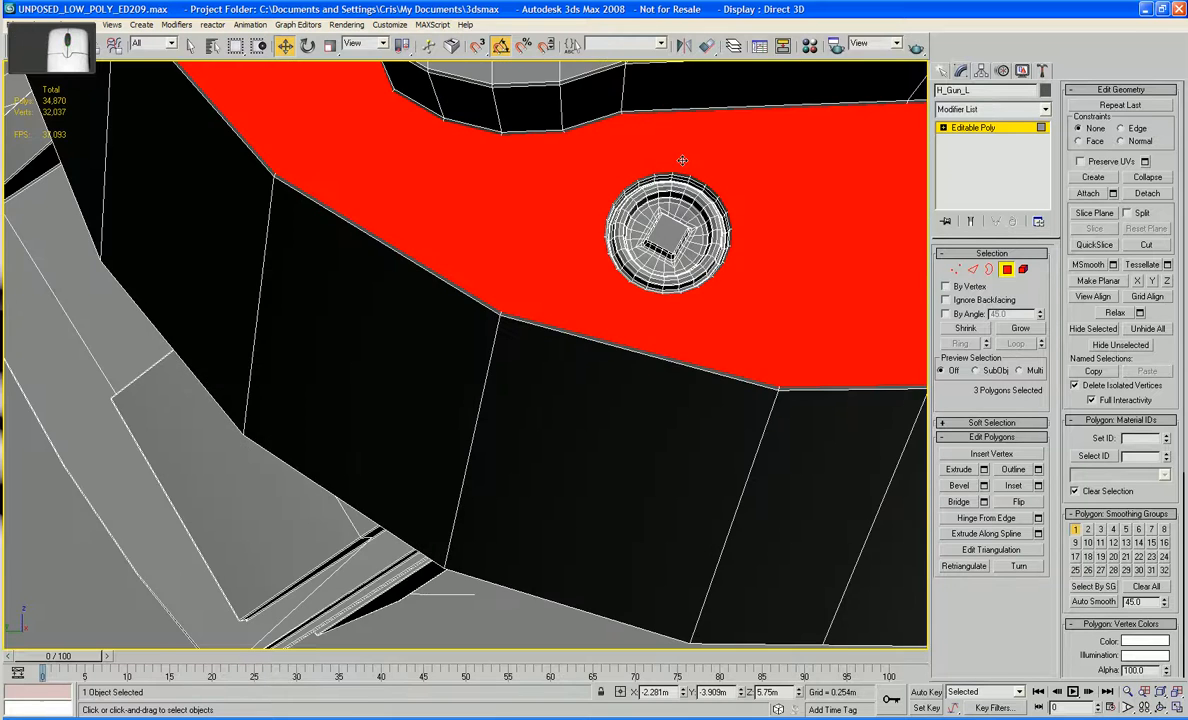
middle_drag(681, 161, 425, 179)
ctrl+click(620, 189)
alt+middle_drag(620, 189, 469, 274)
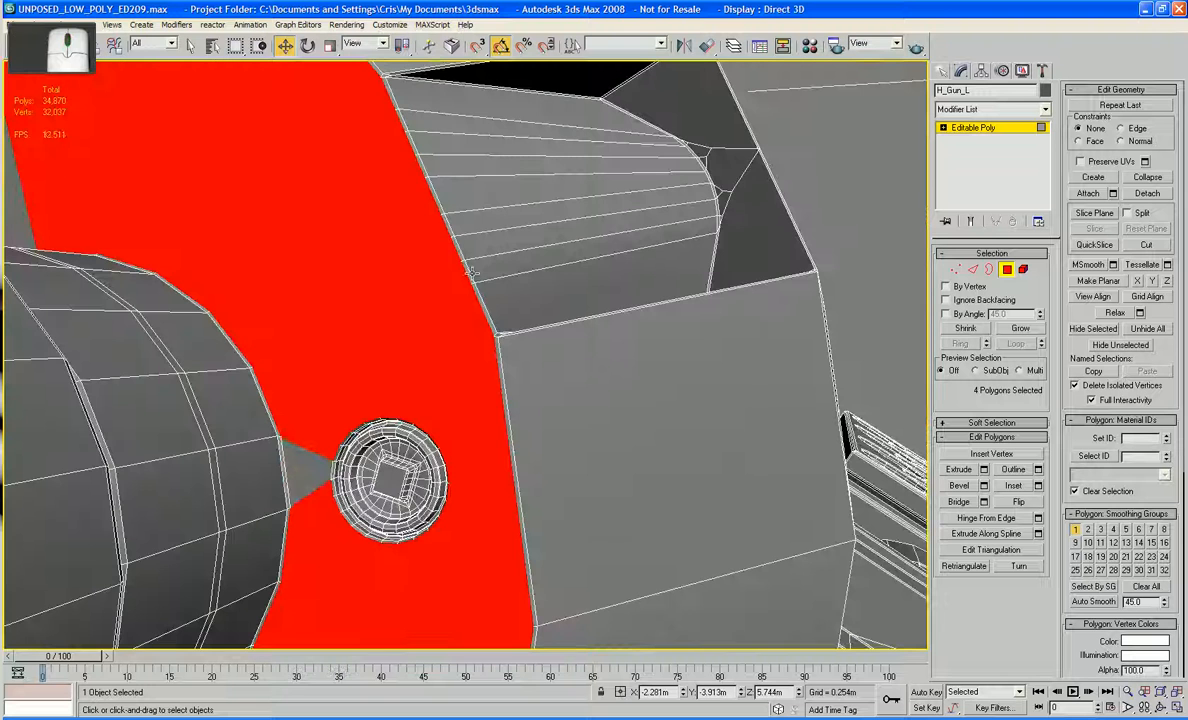
ctrl+click(309, 462)
key(Delete)
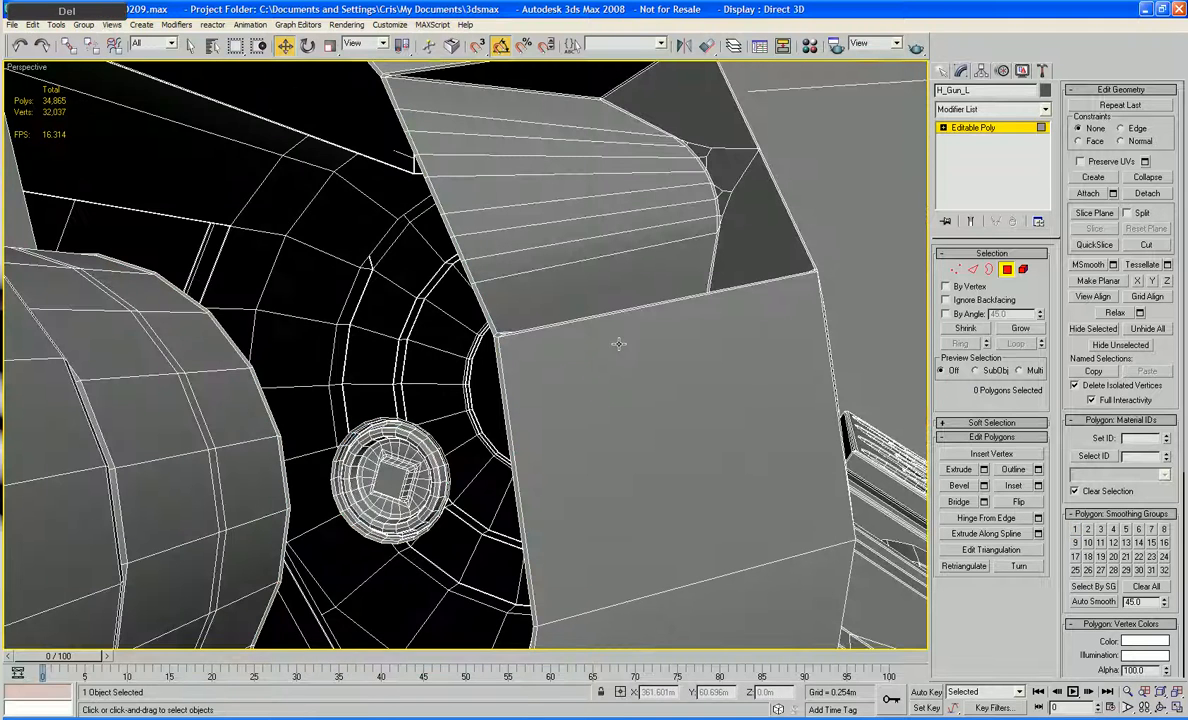
Step: Delete all loose elements of the gun, including the front bolts, by inverting a selection of the main body element
key(5)
click(708, 297)
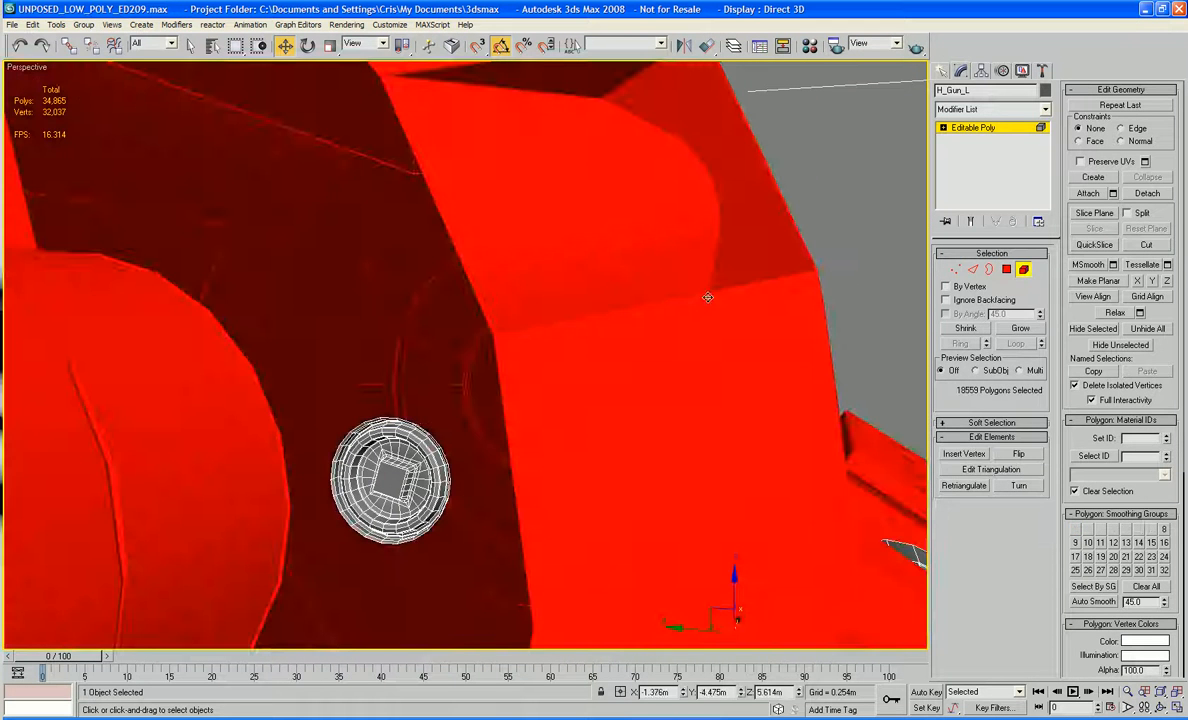
key(ctrl+i)
key(Delete)
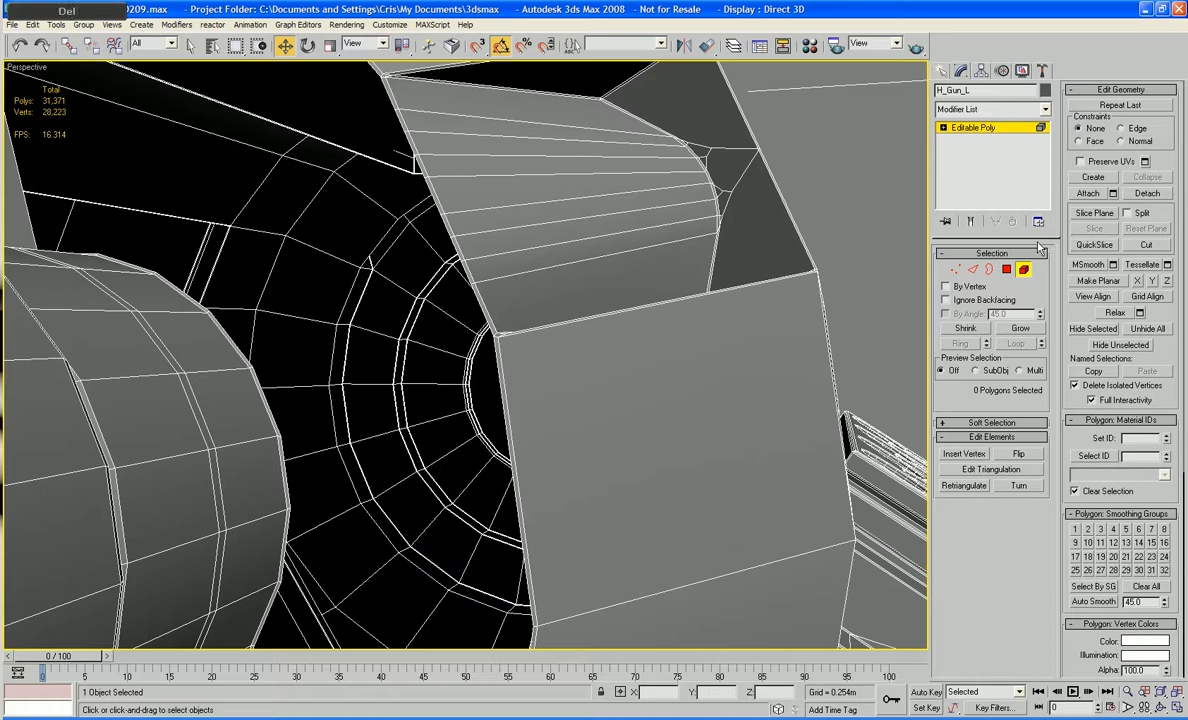
click(1023, 269)
key(z)
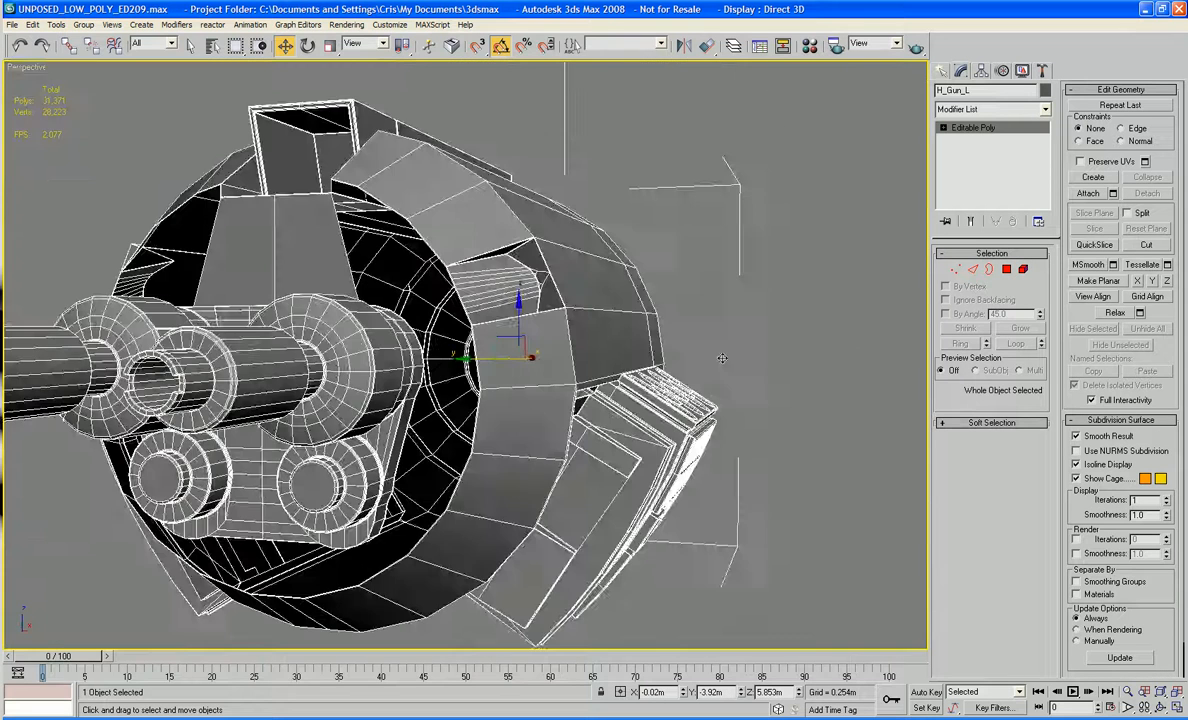
Step: Cap the large open border at the front of the gun body around the barrel assembly
alt+middle_drag(724, 364, 770, 263)
click(989, 269)
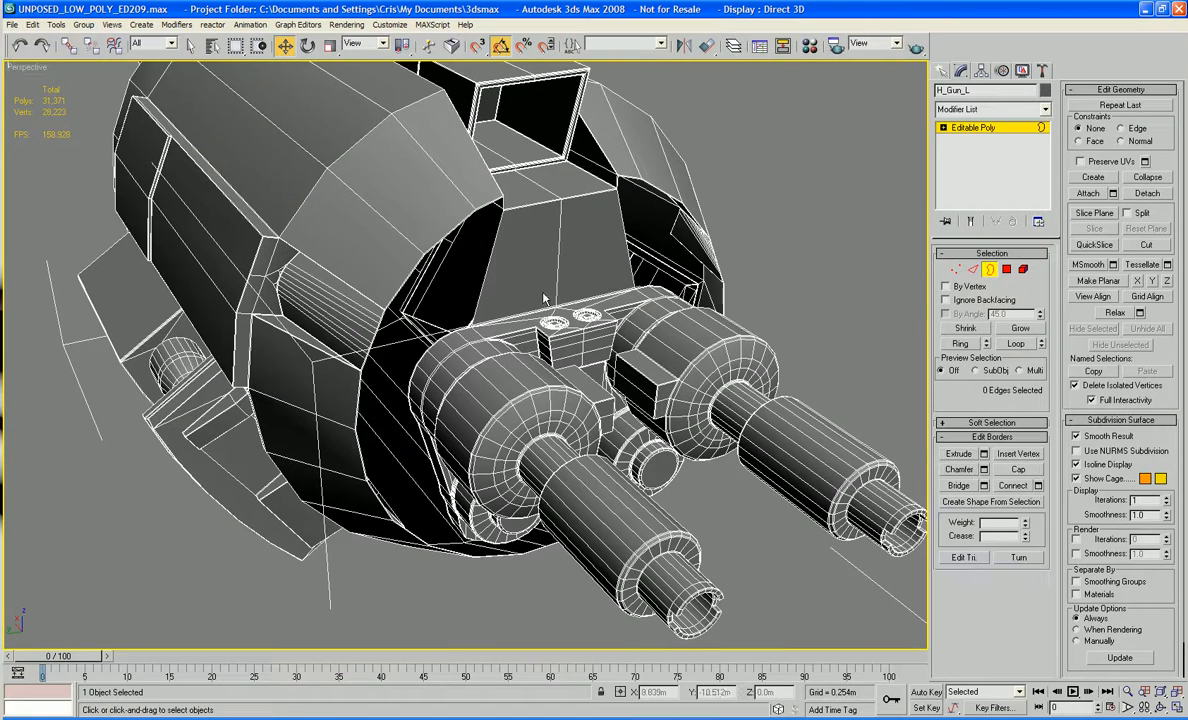
click(627, 264)
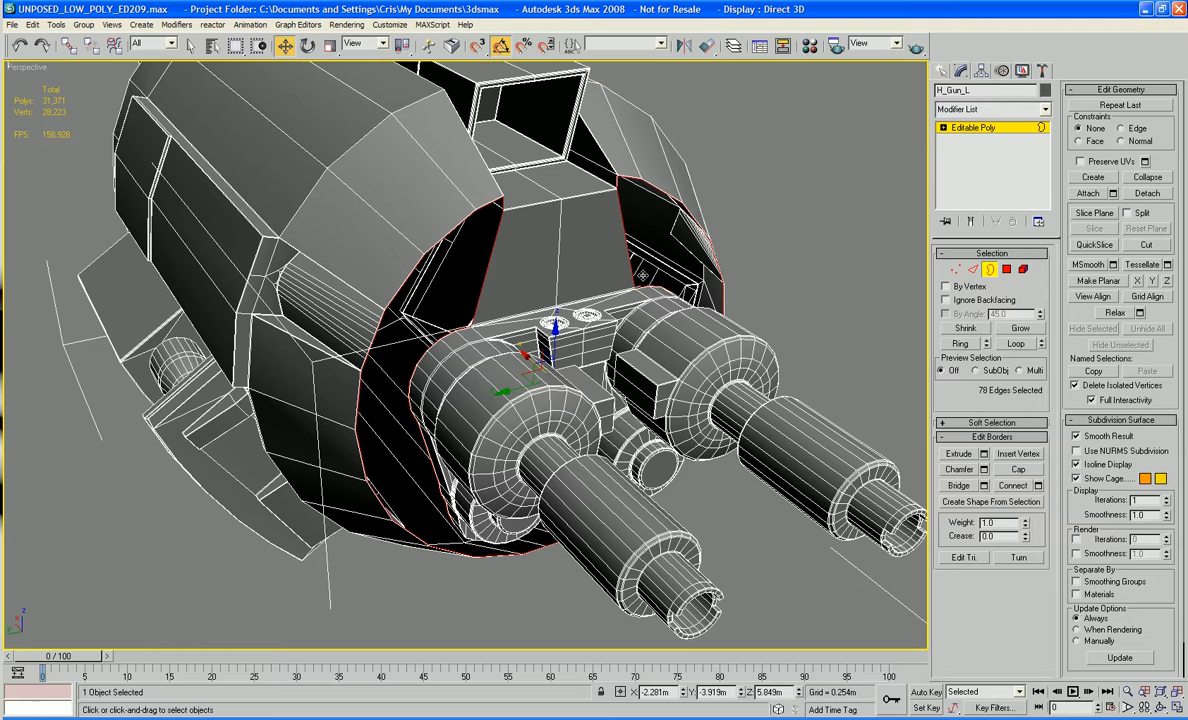
click(1014, 470)
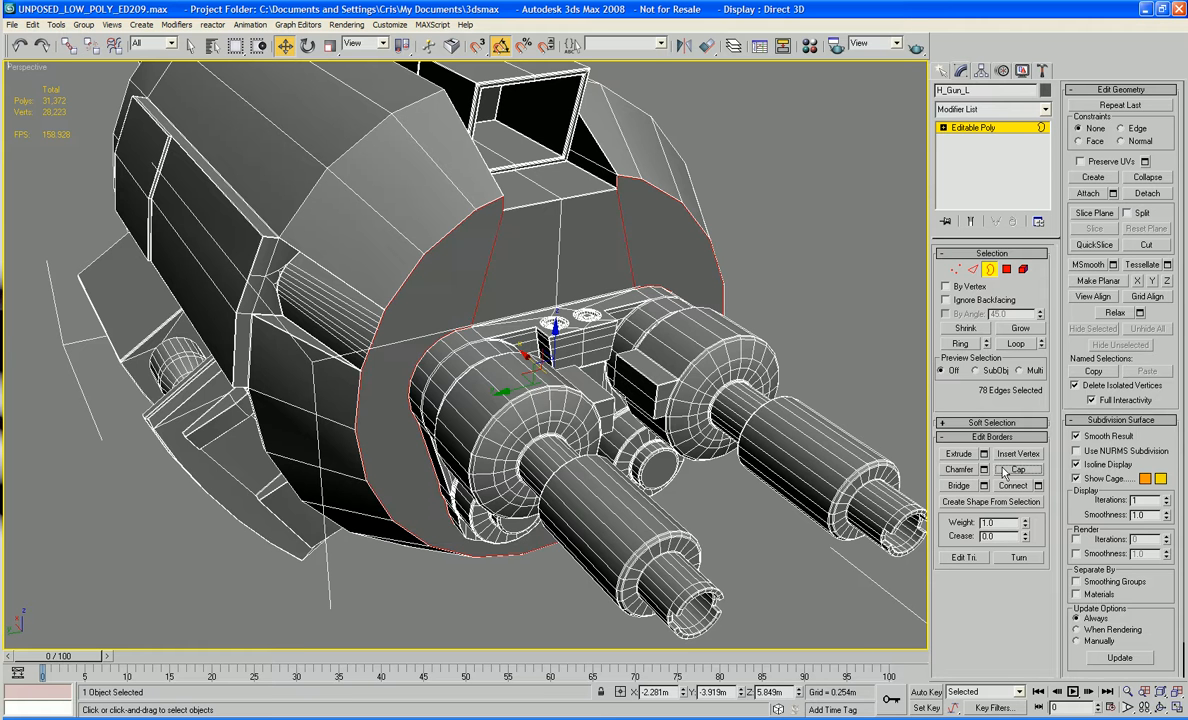
Step: Delete the seven upper faces of the barrel mount surrounding the two screws
alt+middle_drag(767, 300, 757, 146)
scroll(782, 241, up, 3)
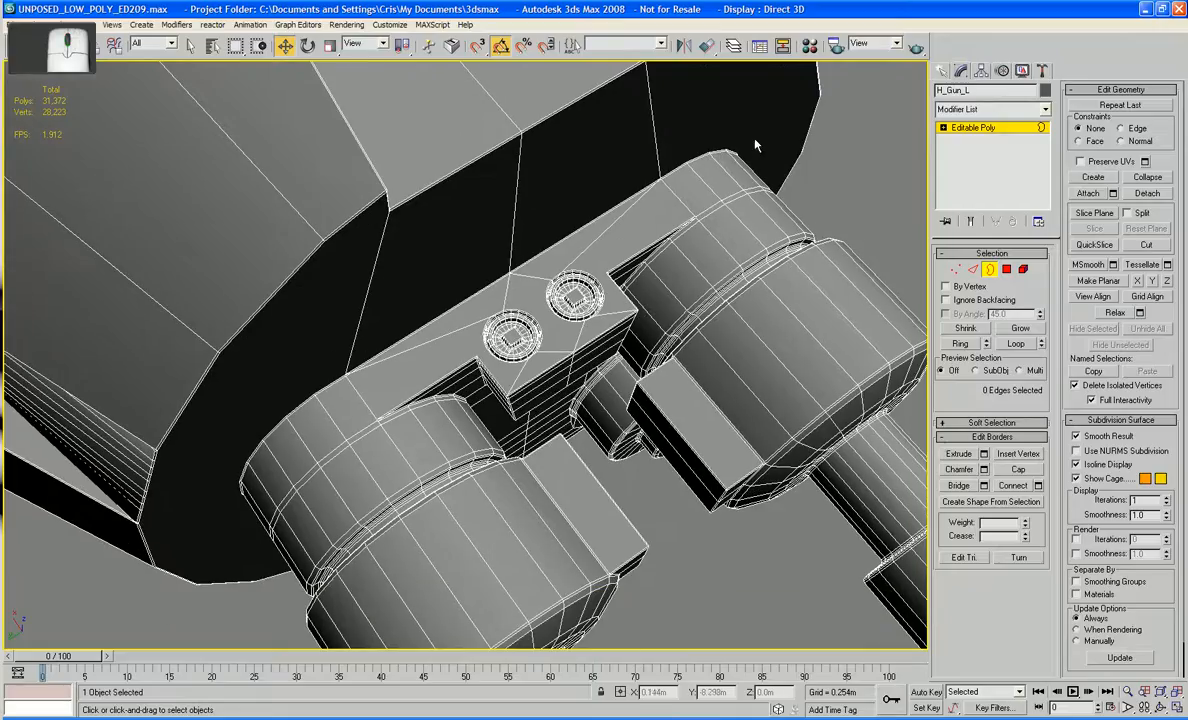
click(1006, 269)
click(600, 305)
ctrl+click(612, 307)
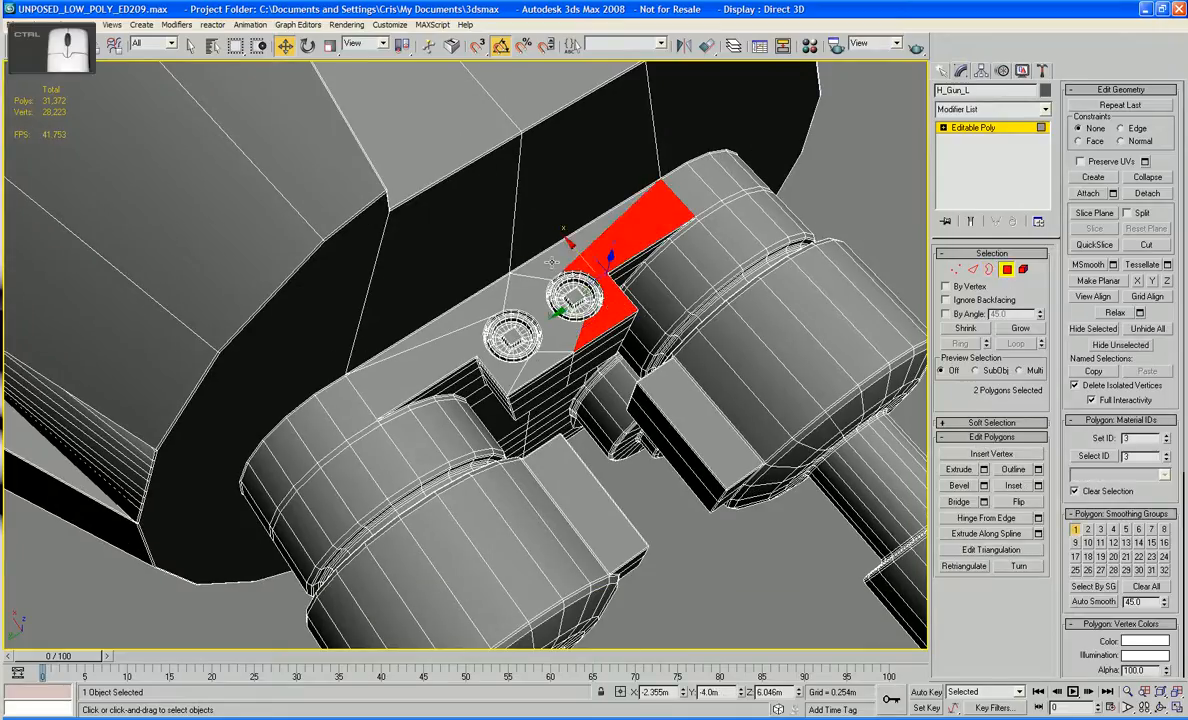
ctrl+click(552, 262)
ctrl+click(499, 287)
ctrl+click(506, 368)
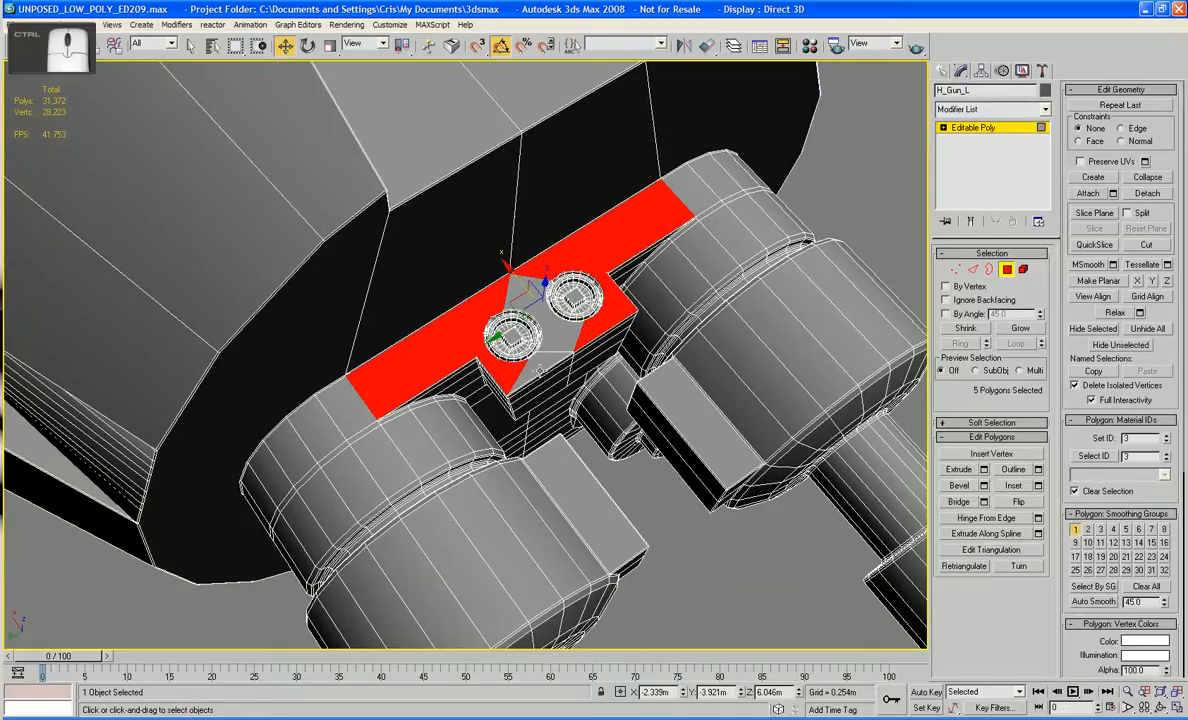
ctrl+click(536, 364)
ctrl+click(541, 338)
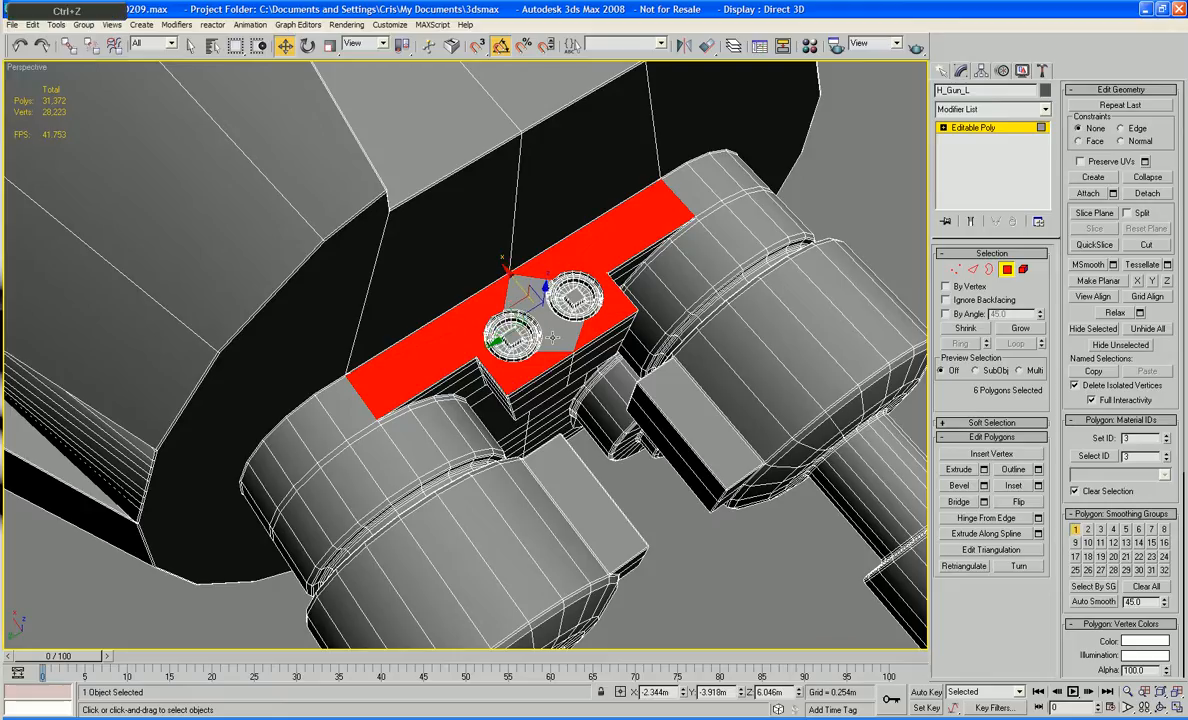
key(Delete)
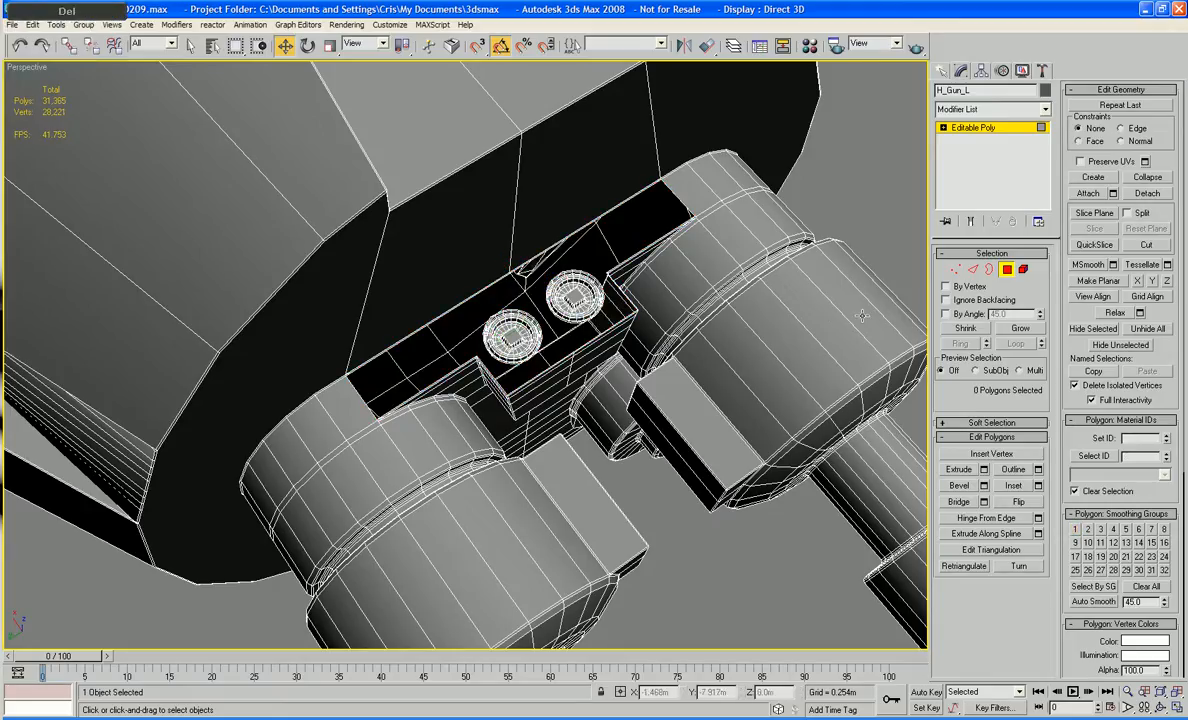
Step: Delete the two screw elements on the barrel mount
key(5)
click(560, 290)
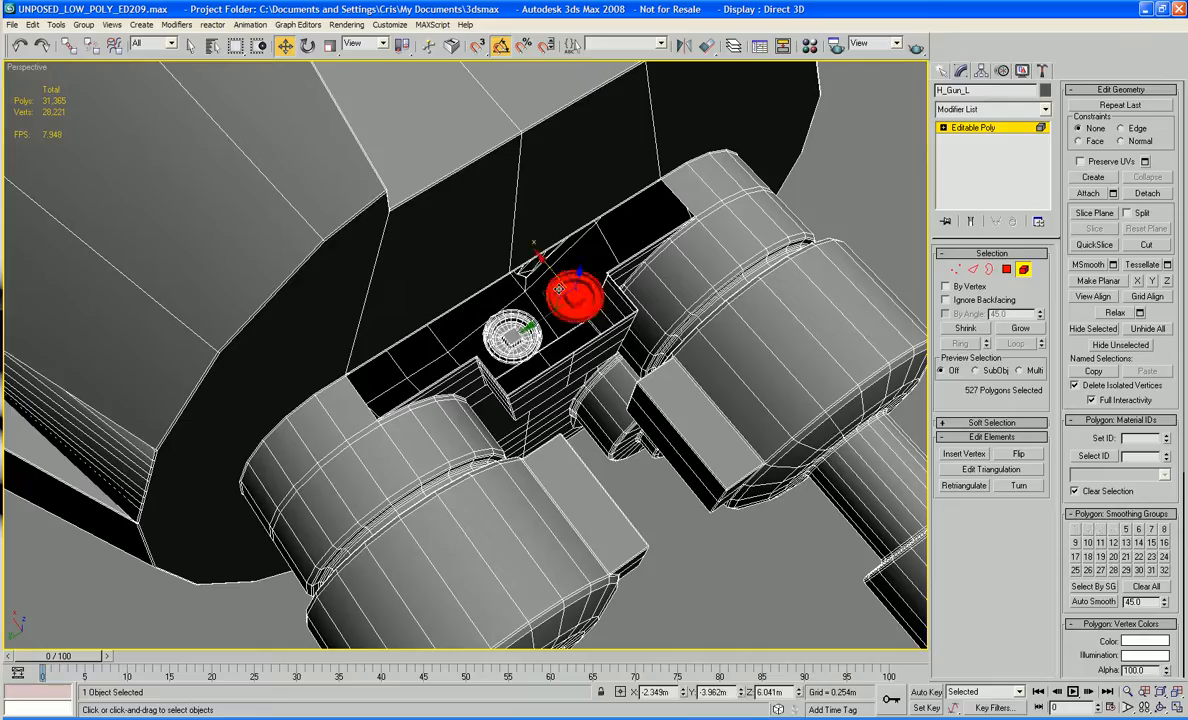
key(Delete)
click(510, 328)
key(Delete)
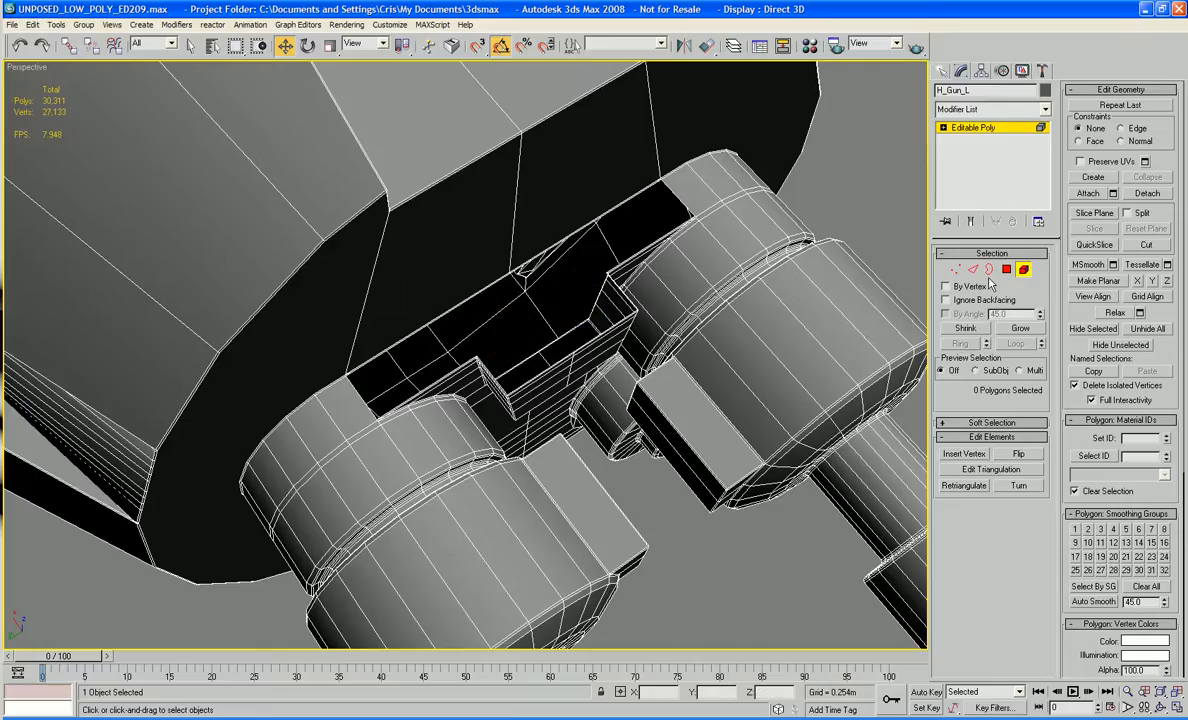
Step: Cap the open border on the upper side of the barrel mount
key(3)
key(ctrl+a)
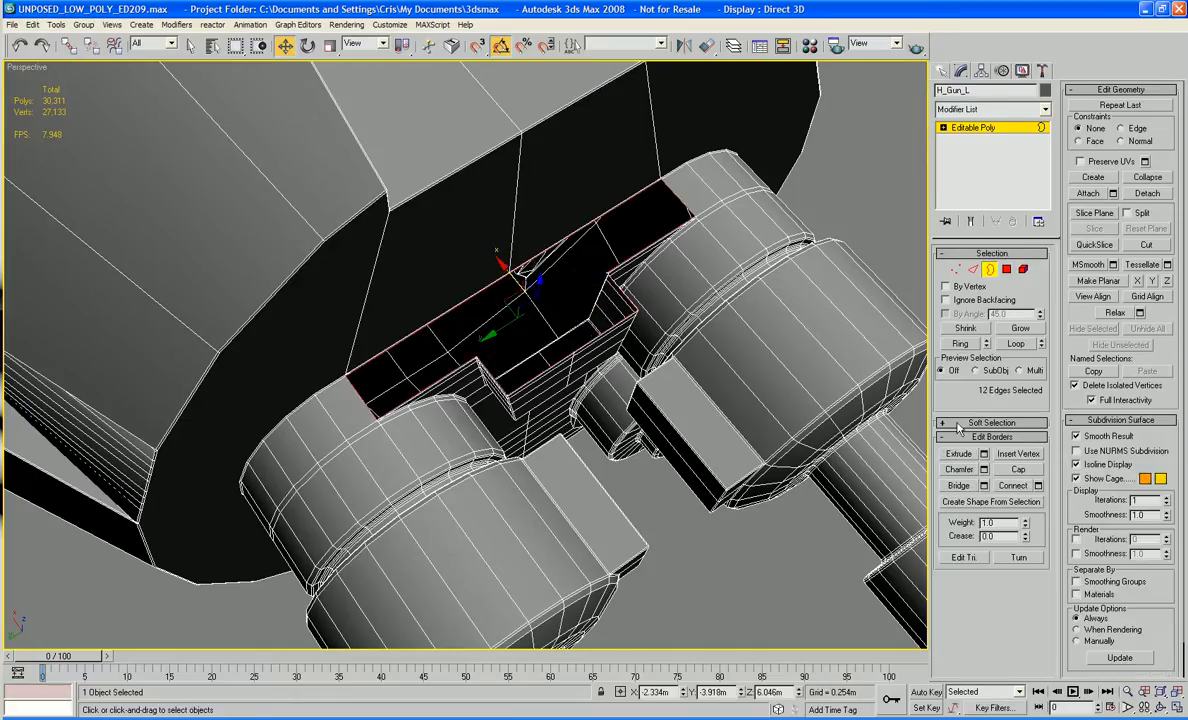
click(1019, 470)
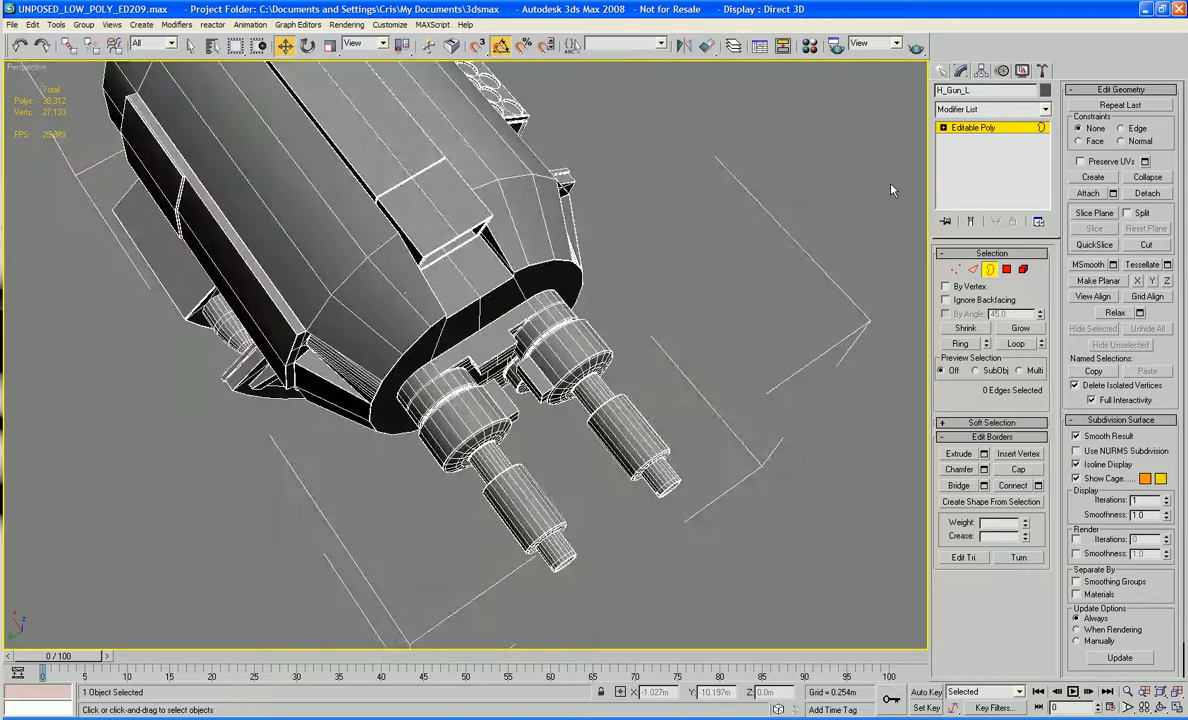
Step: Select the upper intake's back inner faces, grow the selection out to the front rim, and detach it as a separate object
alt+middle_drag(893, 190, 222, 228)
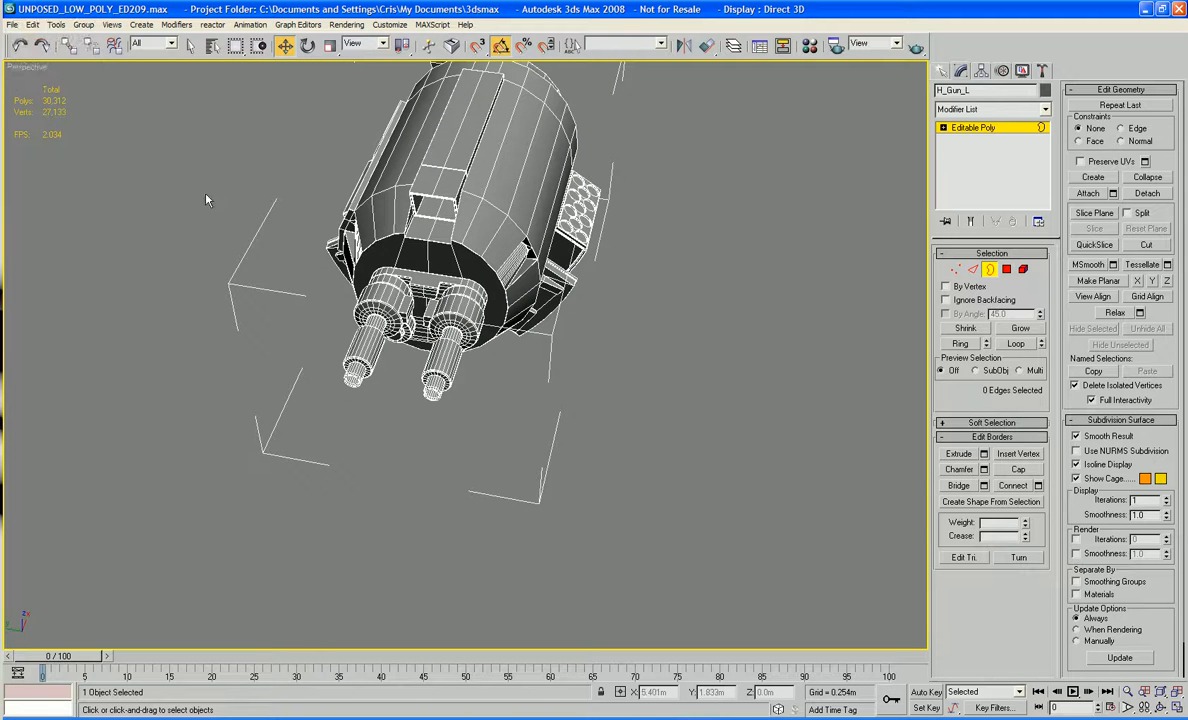
alt+middle_drag(380, 340, 475, 518)
scroll(420, 440, up, 3)
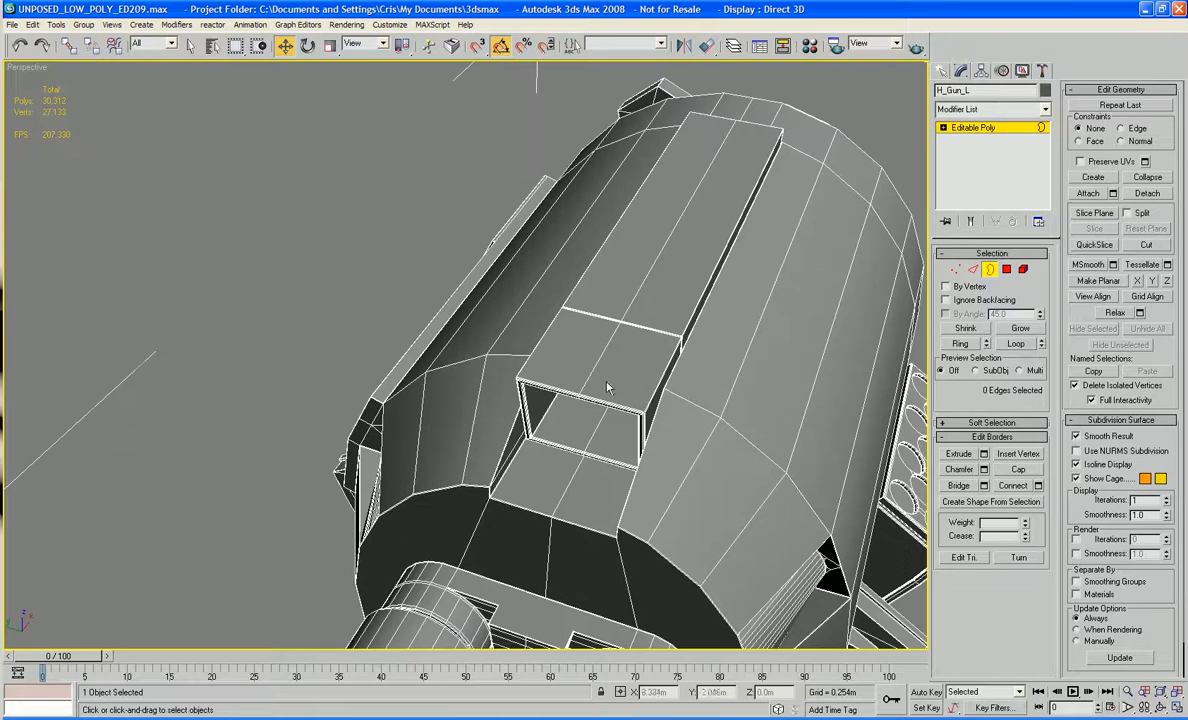
click(1006, 269)
alt+middle_drag(540, 285, 620, 285)
click(612, 262)
ctrl+click(633, 254)
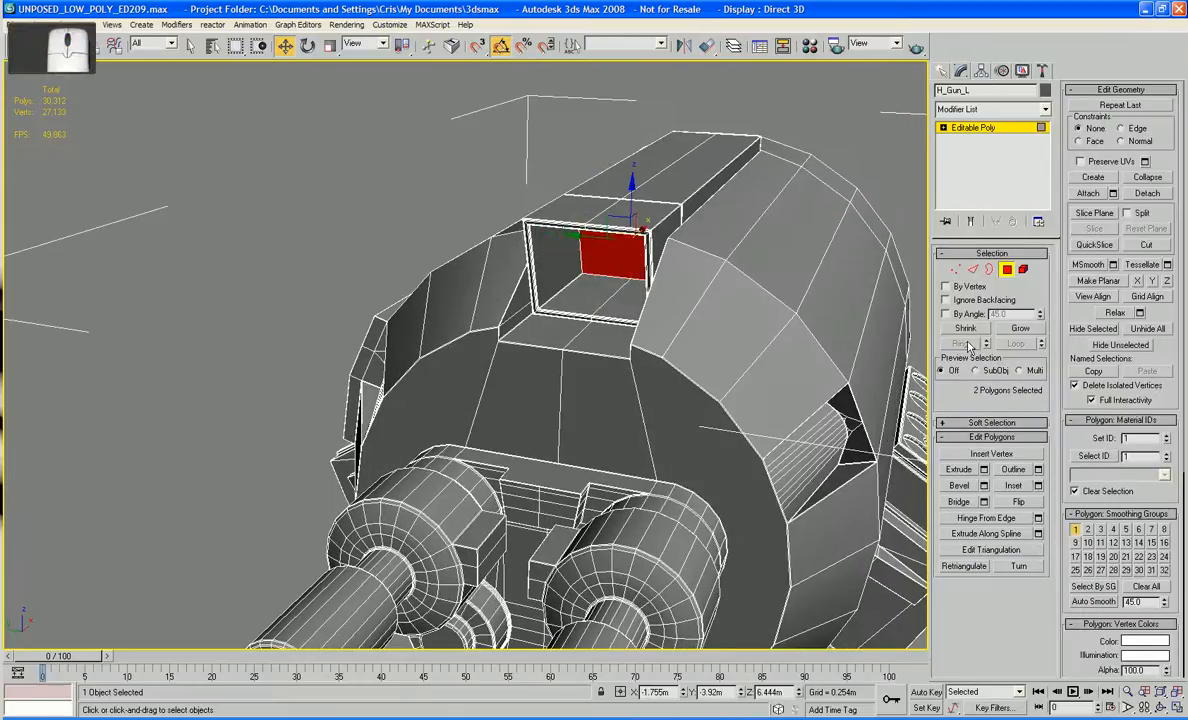
click(1014, 330)
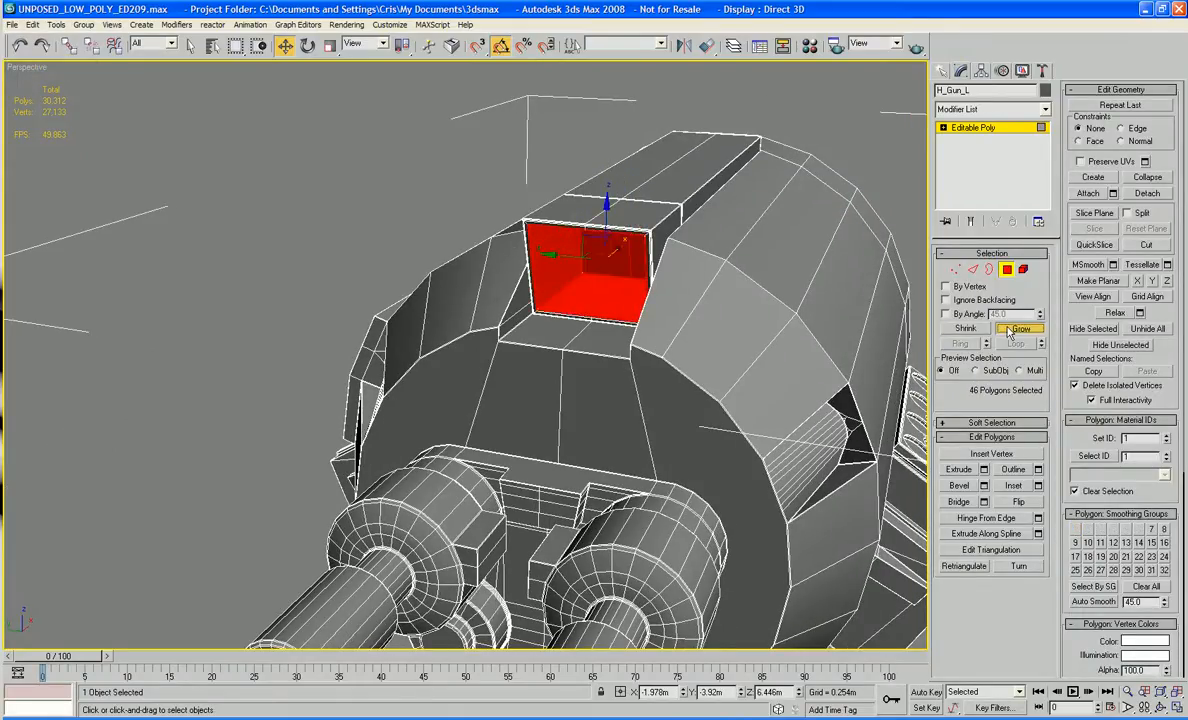
click(1014, 330)
click(1014, 330)
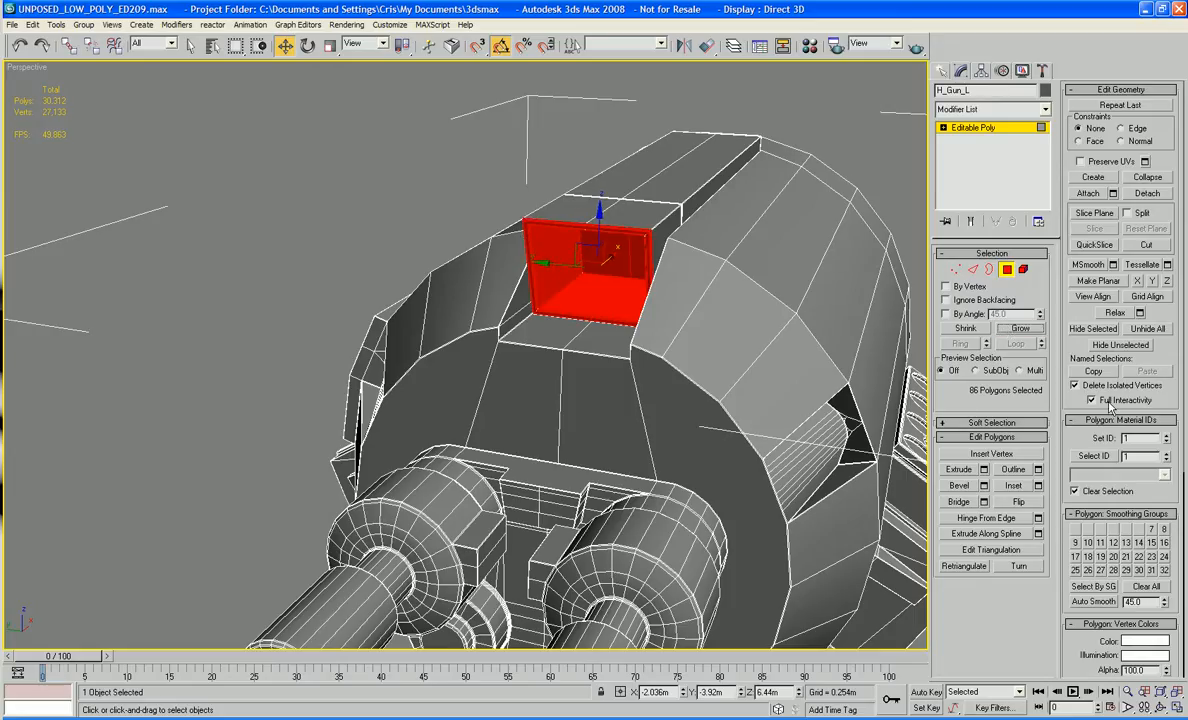
click(1138, 196)
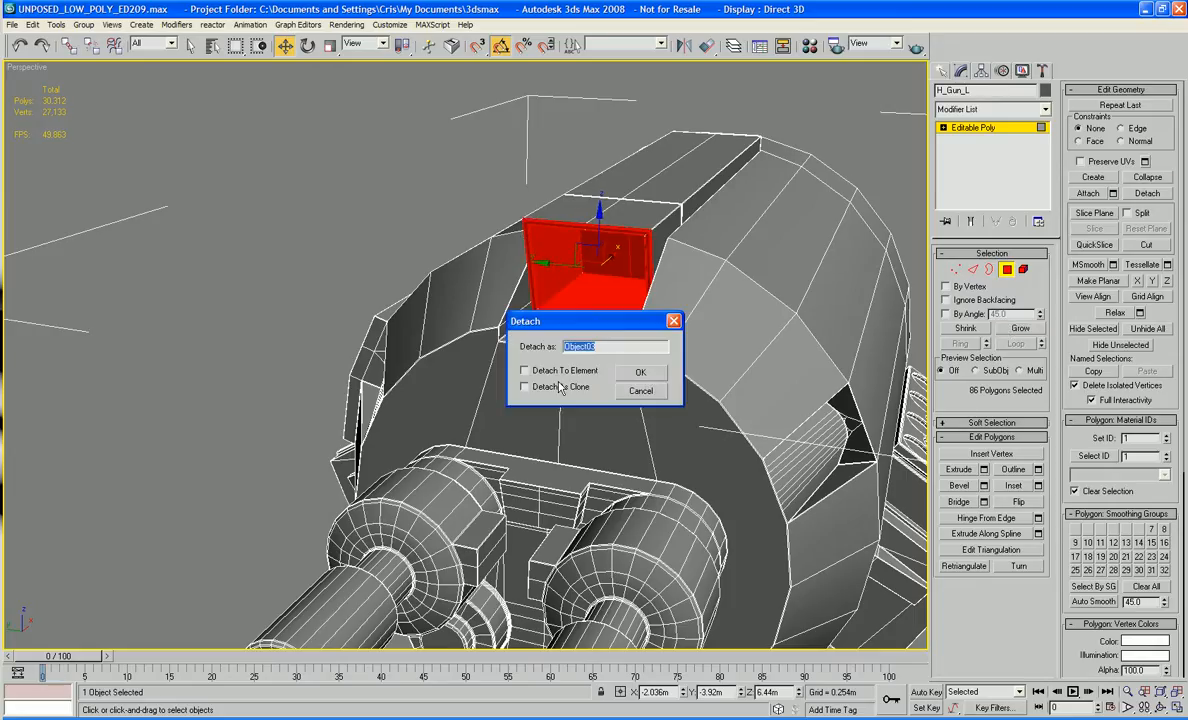
click(640, 372)
Step: Select the four upper faces of the raised panel along the gun body and grow the selection once
alt+middle_drag(640, 275, 635, 305)
click(524, 425)
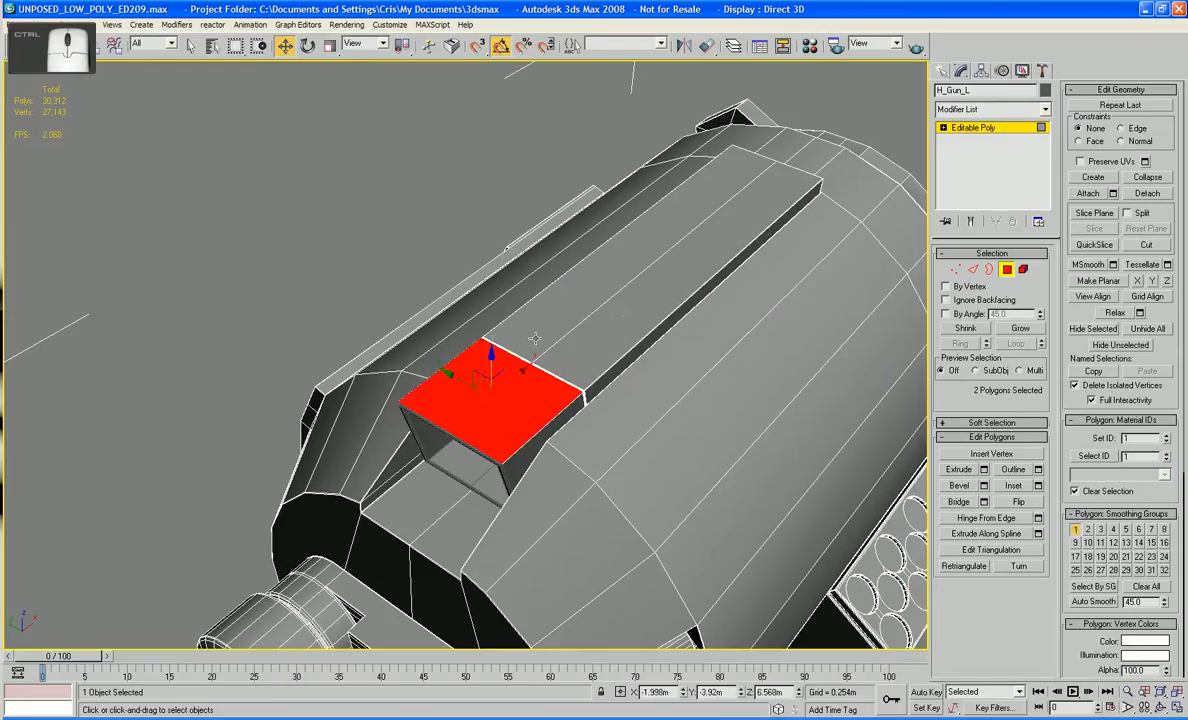
ctrl+click(505, 315)
ctrl+click(545, 340)
alt+middle_drag(545, 340, 665, 372)
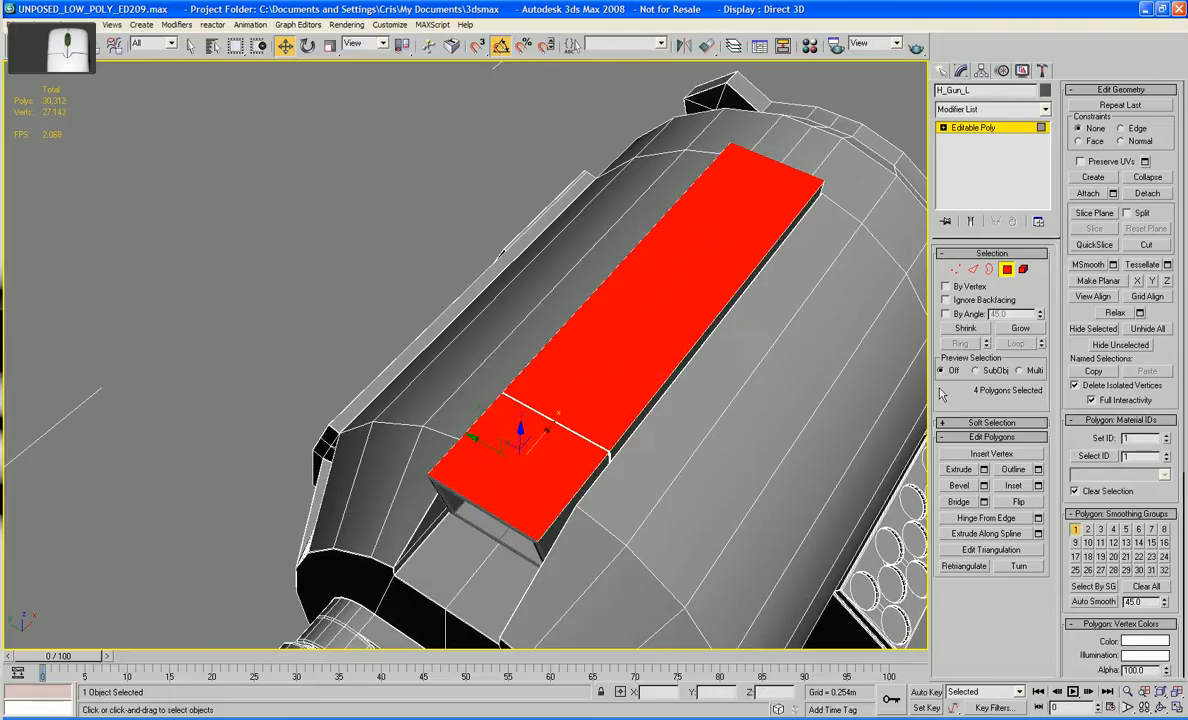
click(1020, 330)
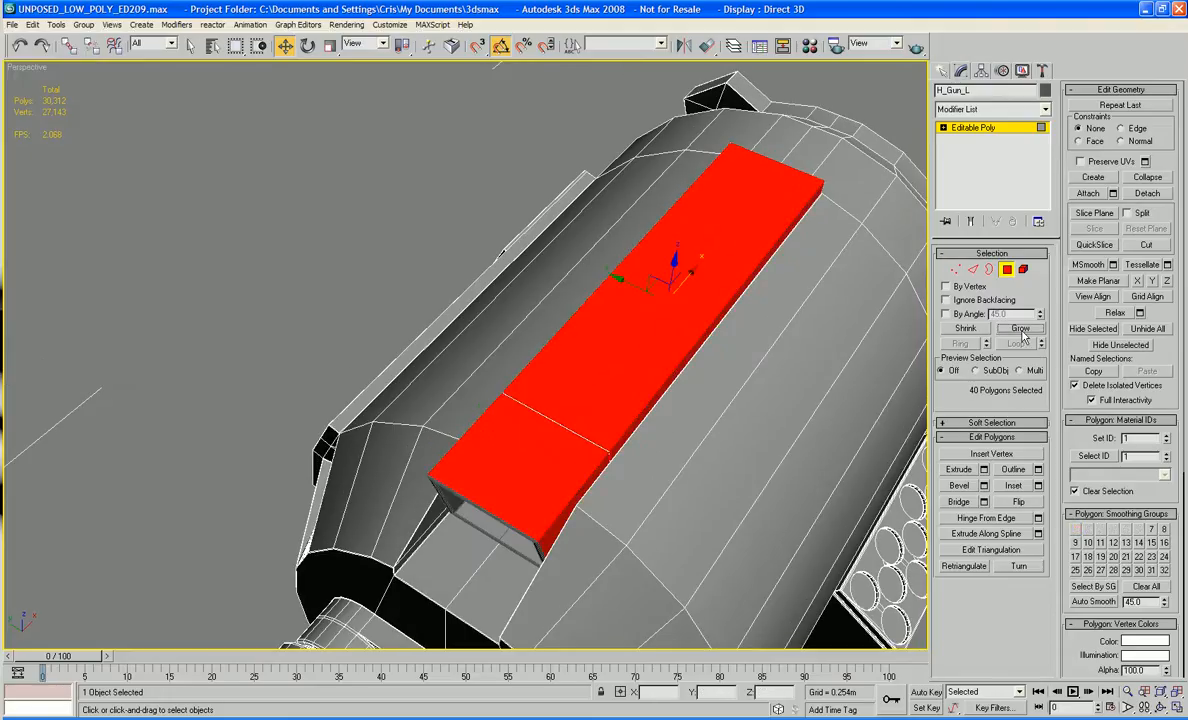
key(Delete)
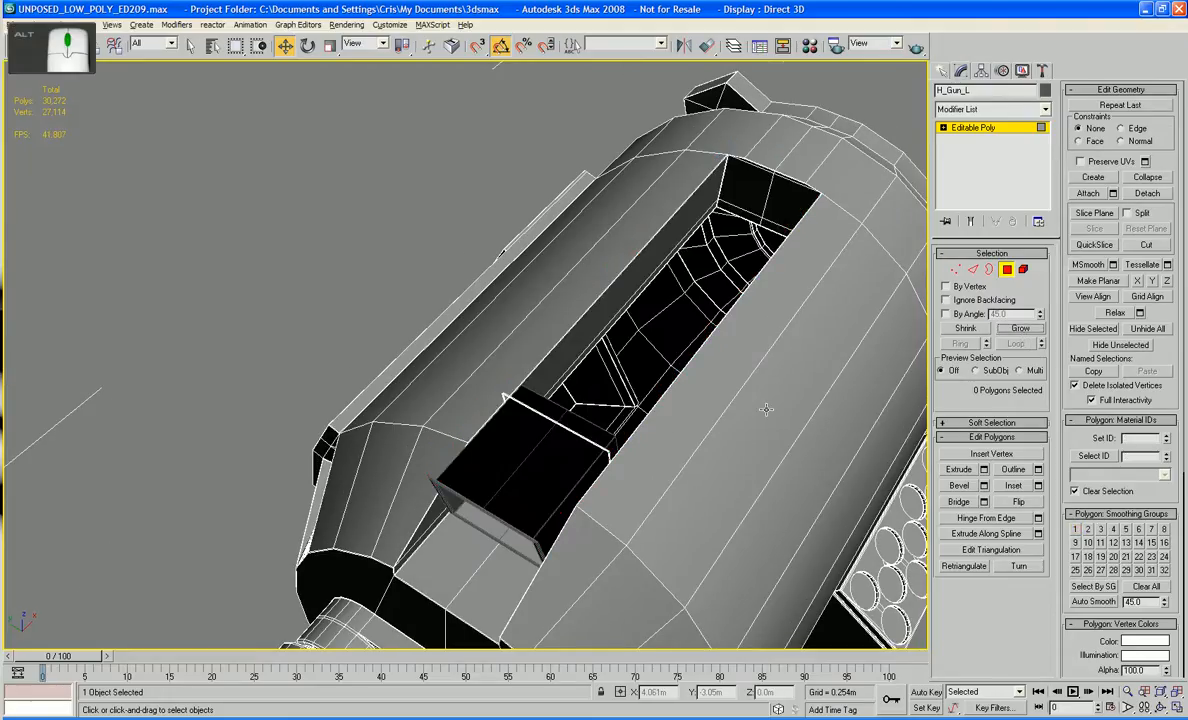
alt+middle_drag(740, 410, 725, 340)
key(ctrl+z)
Step: Grow the raised panel selection through the slot's inner walls, exclude the two floor faces at the slot's front, and delete the rest
key(F3)
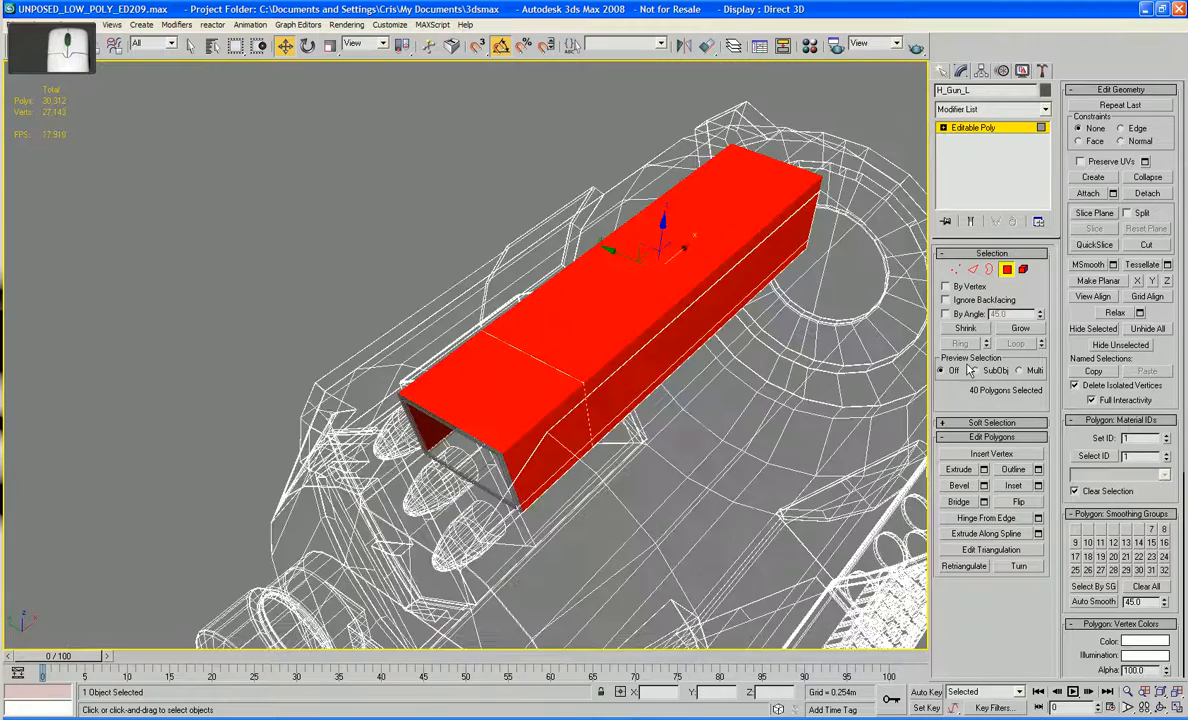
click(1016, 330)
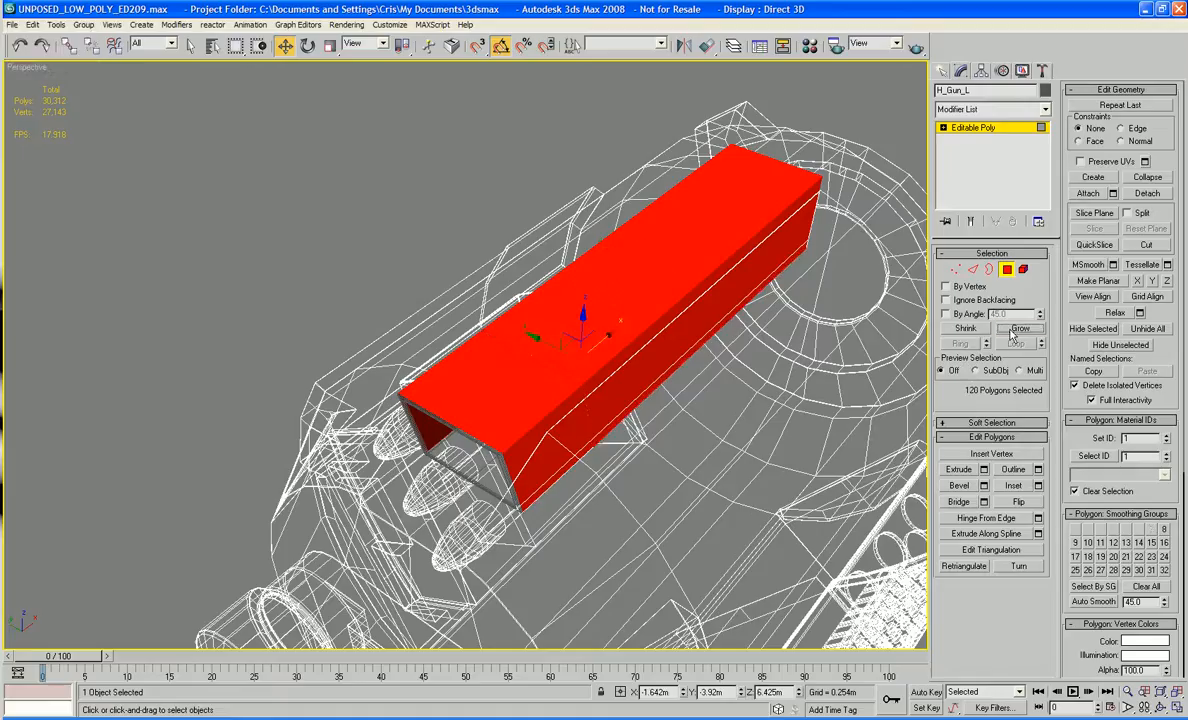
click(1016, 330)
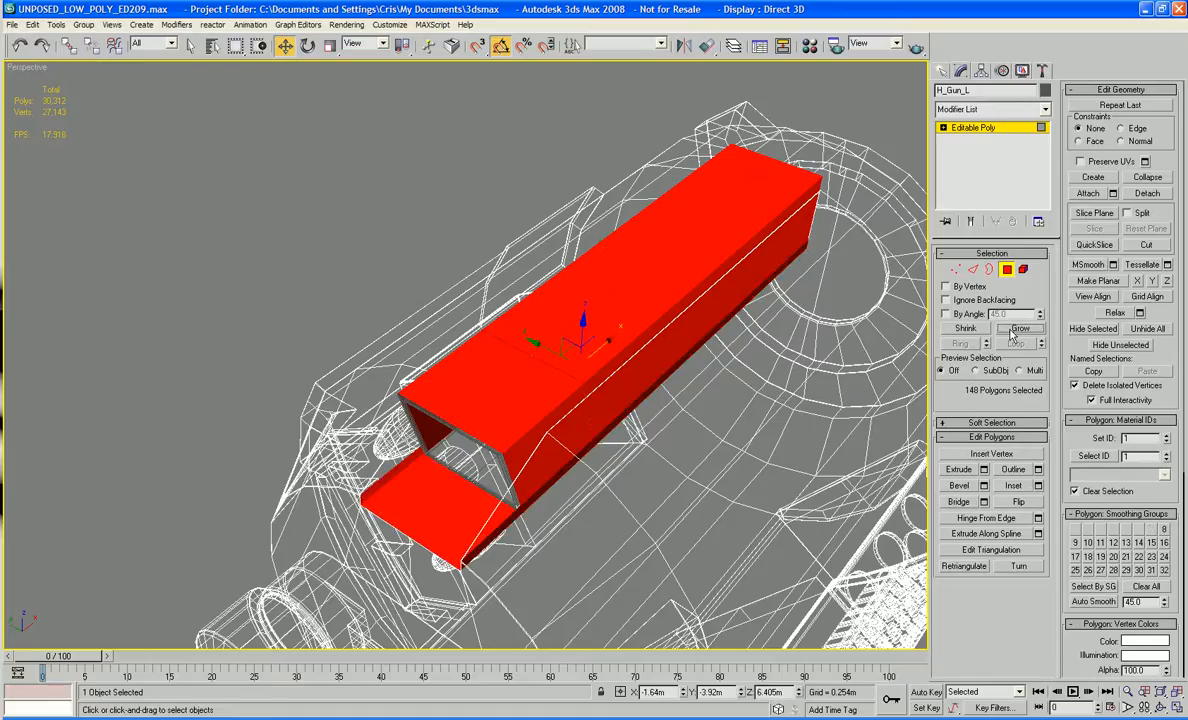
key(F4)
key(F3)
alt+middle_drag(614, 478, 621, 383)
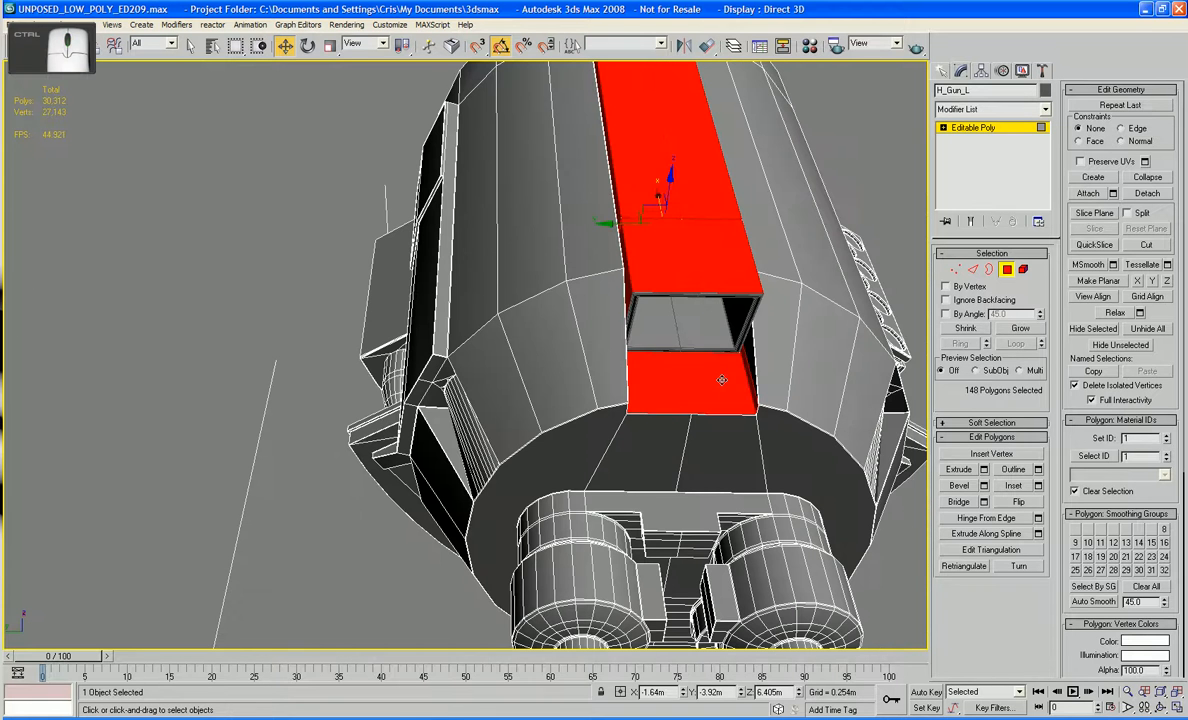
ctrl+click(670, 352)
ctrl+click(623, 354)
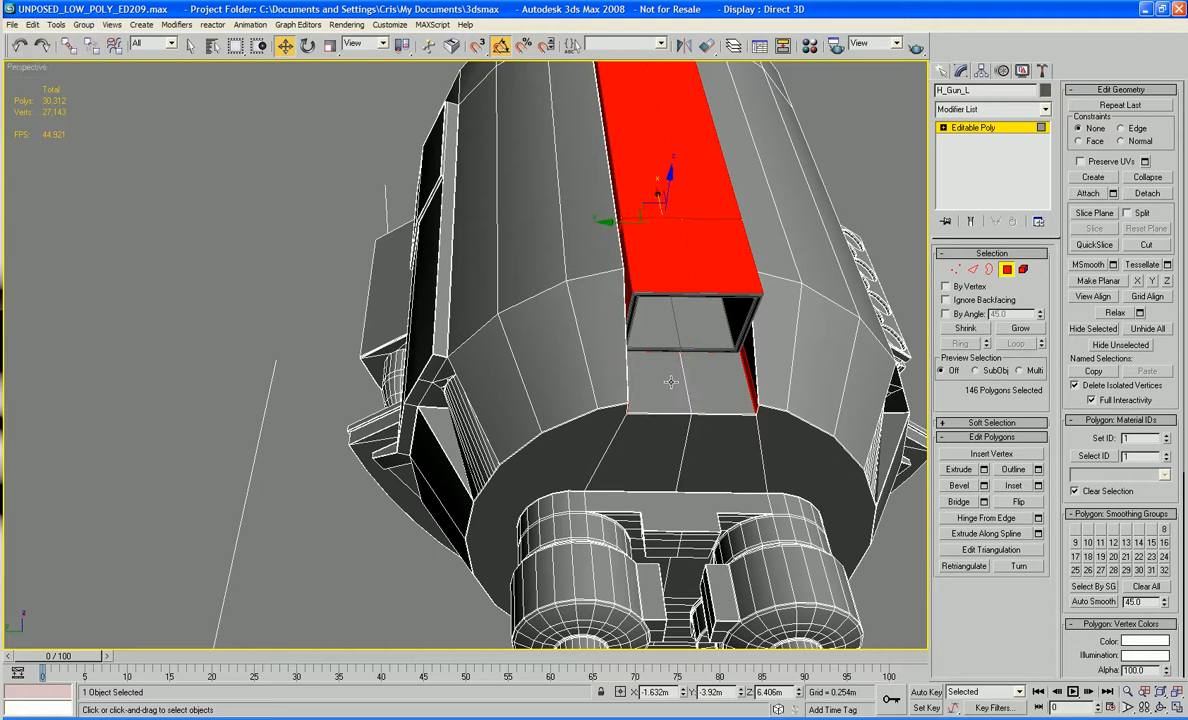
key(Delete)
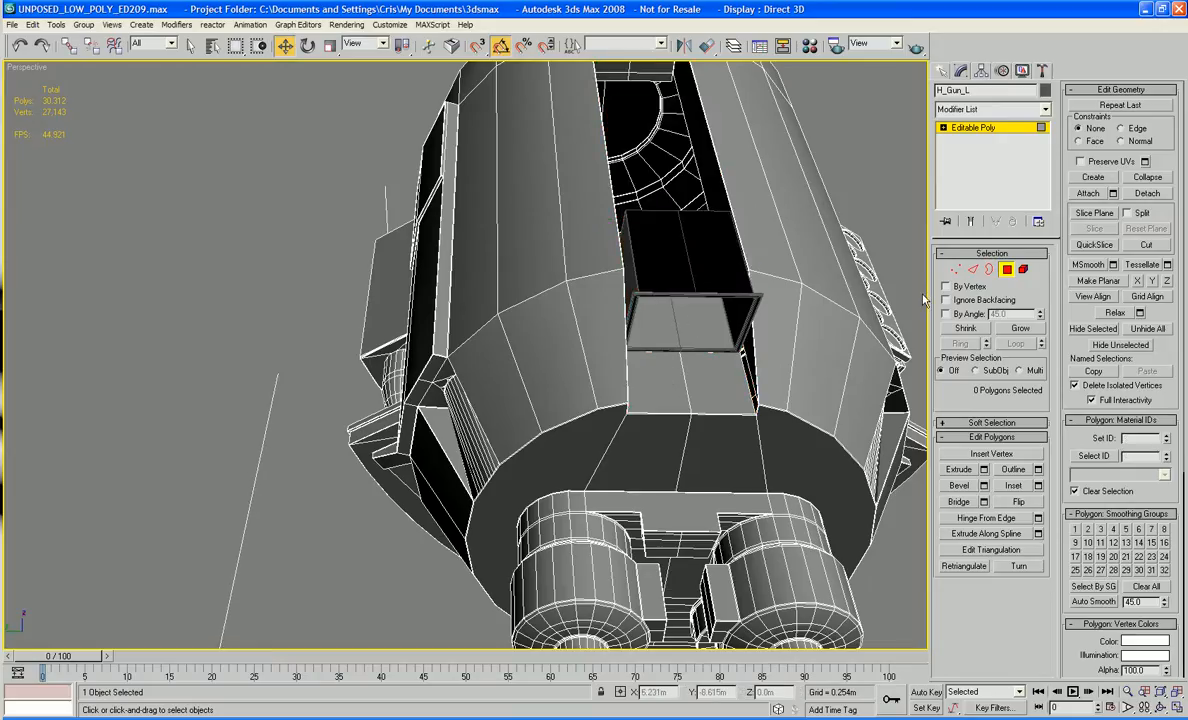
Step: Turn on See-Through display for the detached intake object in its object properties
click(1006, 270)
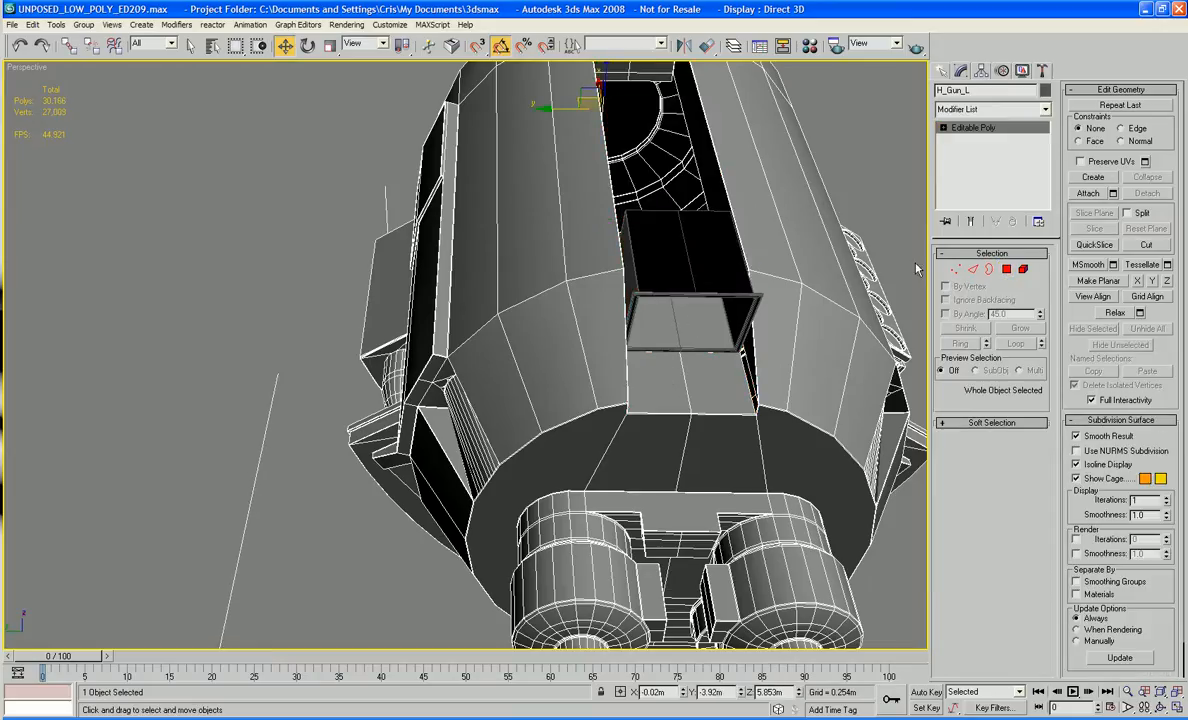
click(713, 259)
right_click(714, 263)
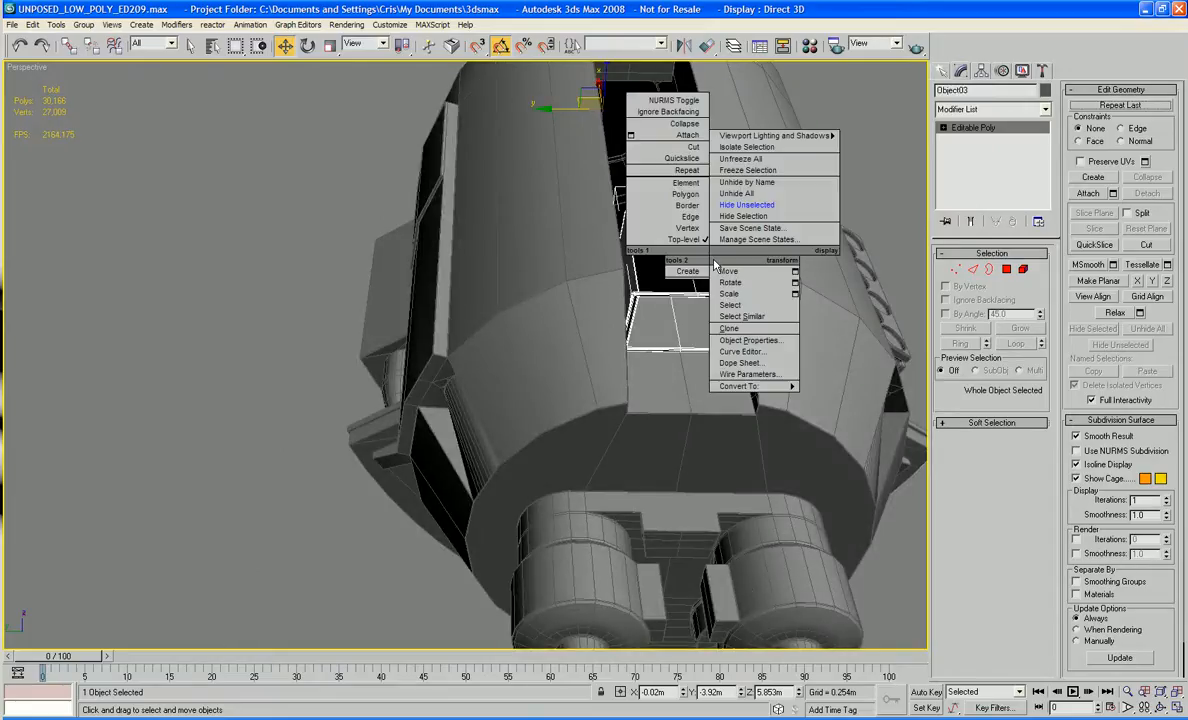
click(749, 340)
click(507, 380)
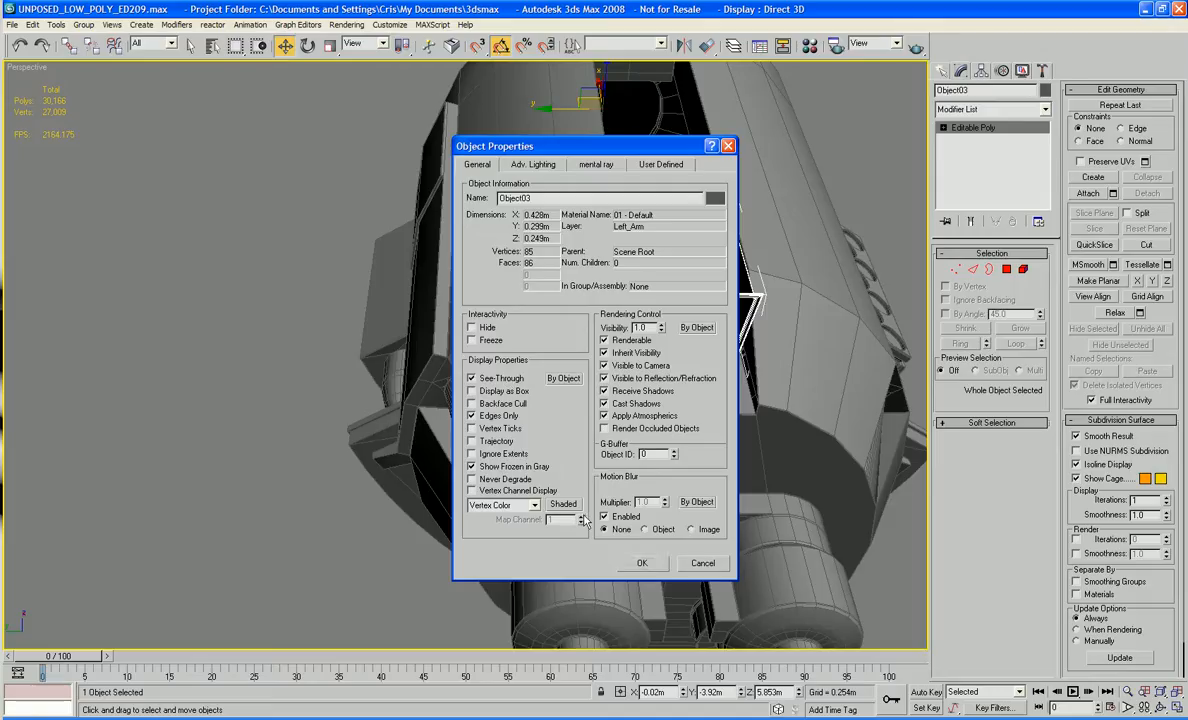
click(641, 562)
Step: Reselect the gun body and delete the leftover faces on one half of the slot's rear wall and adjoining side wall
click(718, 413)
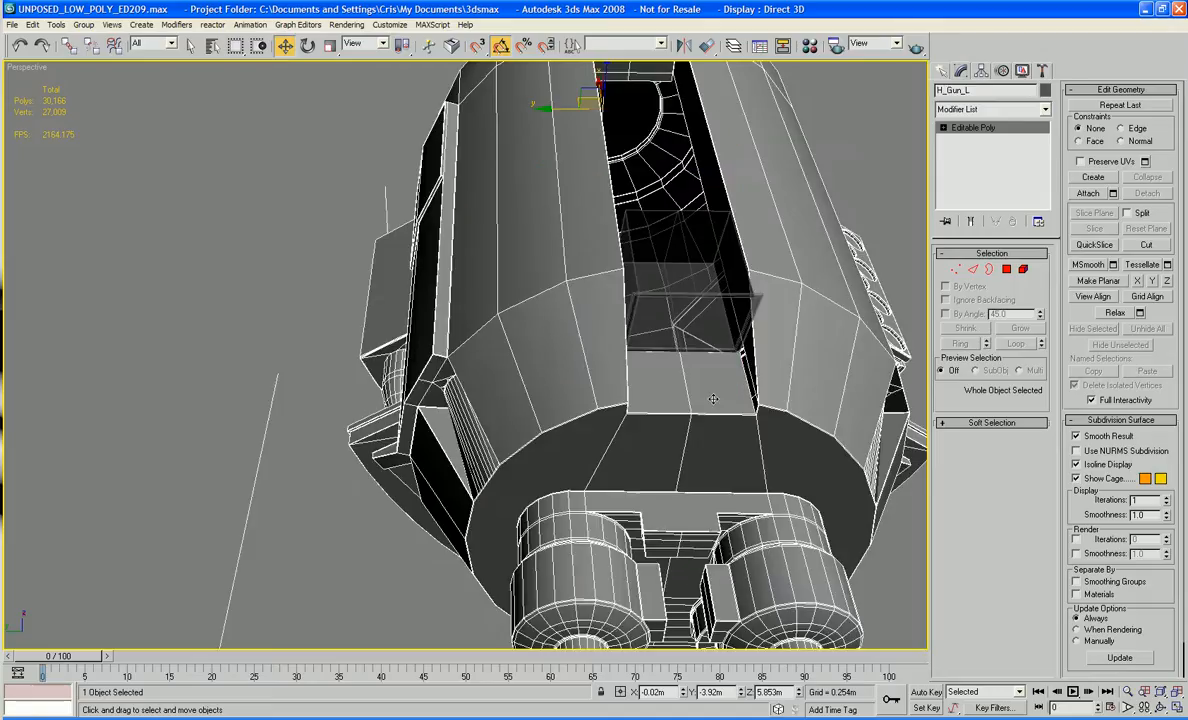
middle_drag(714, 411, 718, 450)
click(1006, 269)
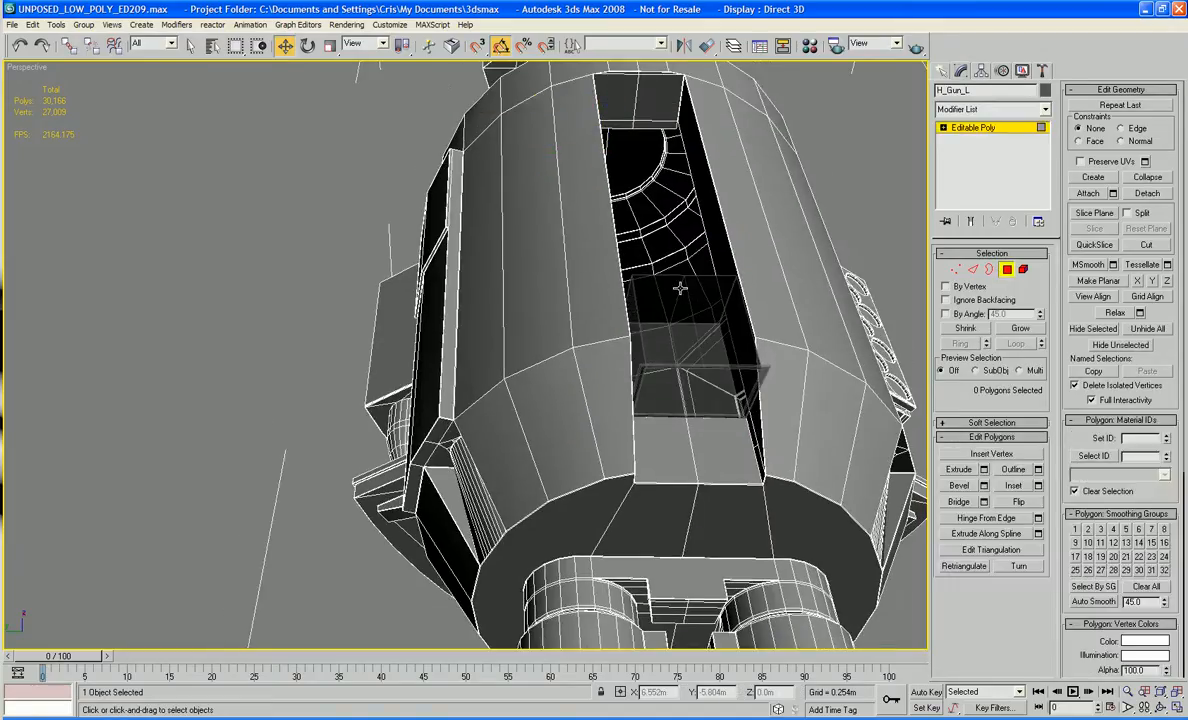
click(707, 233)
key(Delete)
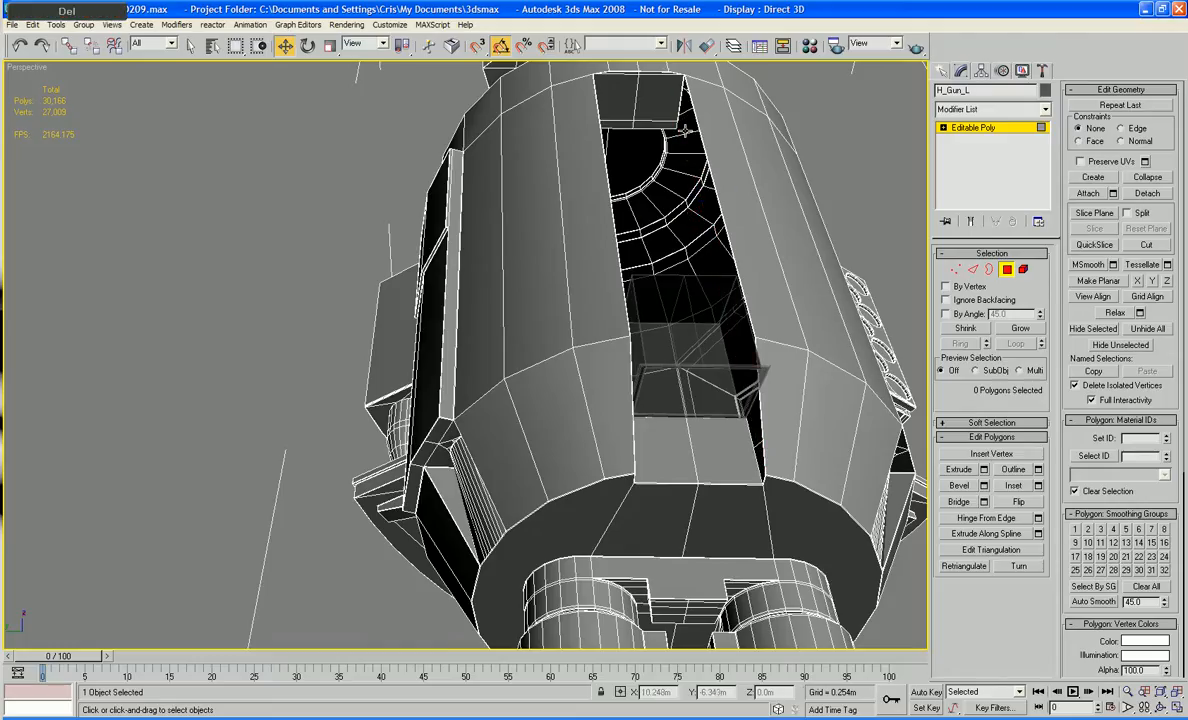
click(668, 105)
key(Delete)
click(668, 112)
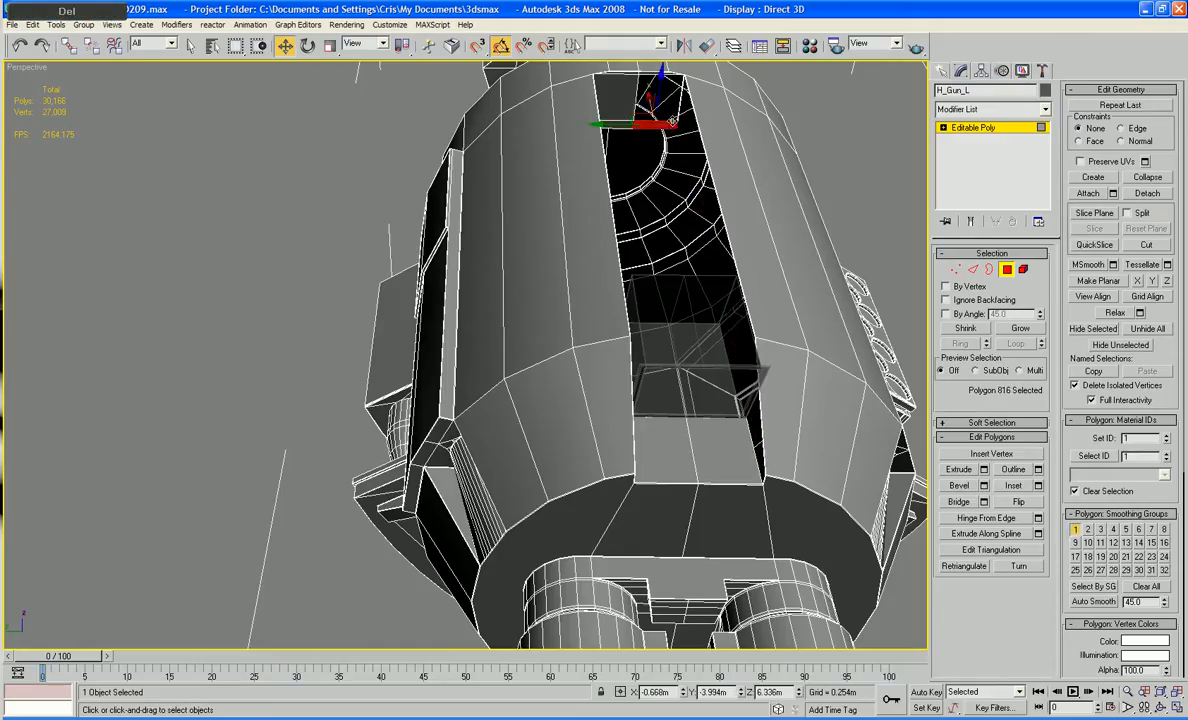
key(Delete)
Step: Delete the thin sliver by the slot's rear corner and the remaining half of the rear wall with its lower strip
click(679, 105)
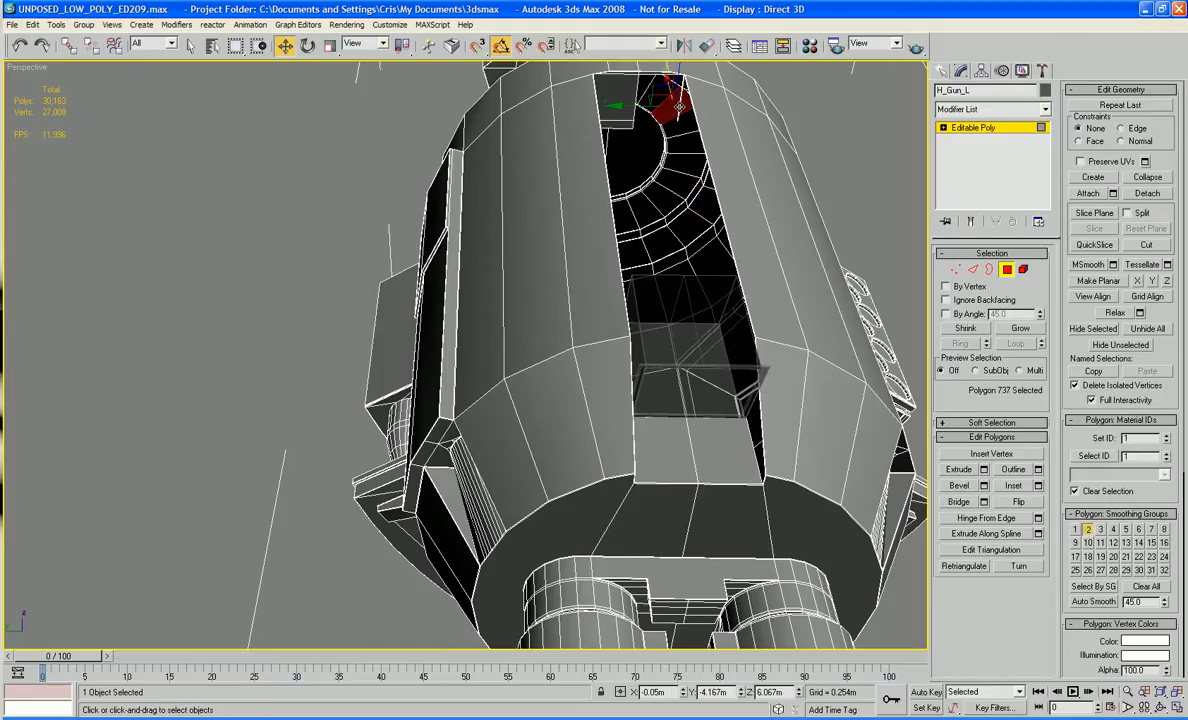
scroll(748, 191, up, 8)
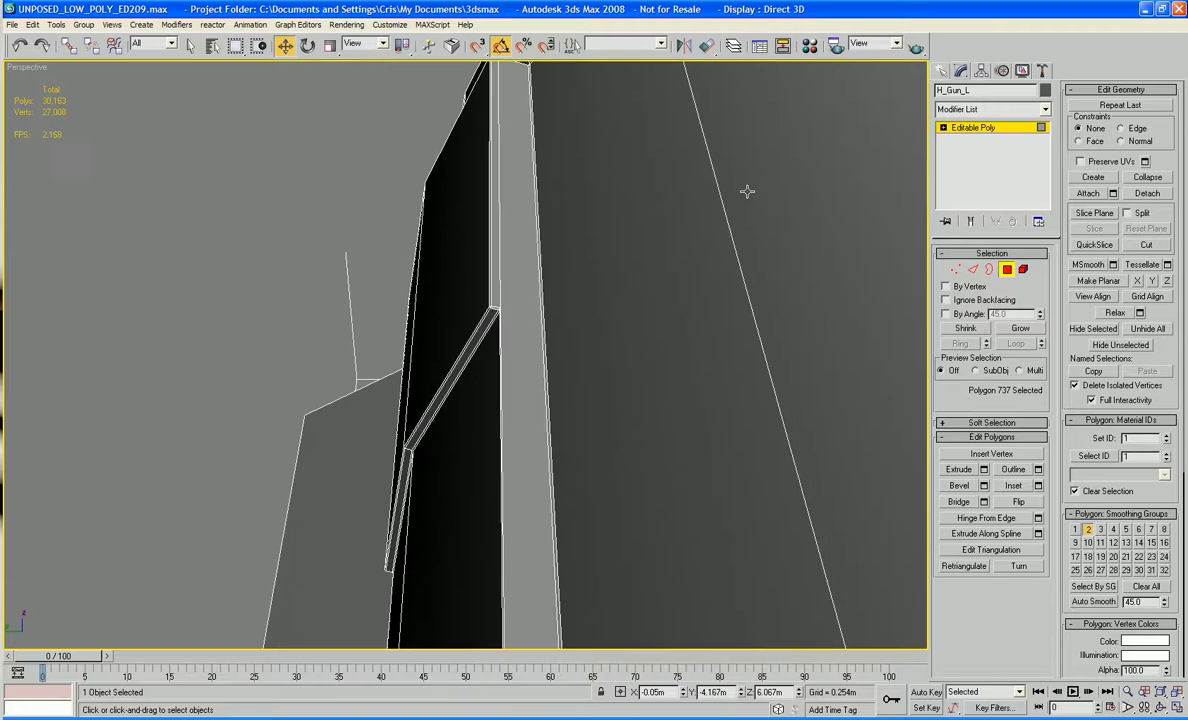
middle_drag(748, 191, 359, 335)
scroll(380, 360, down, 5)
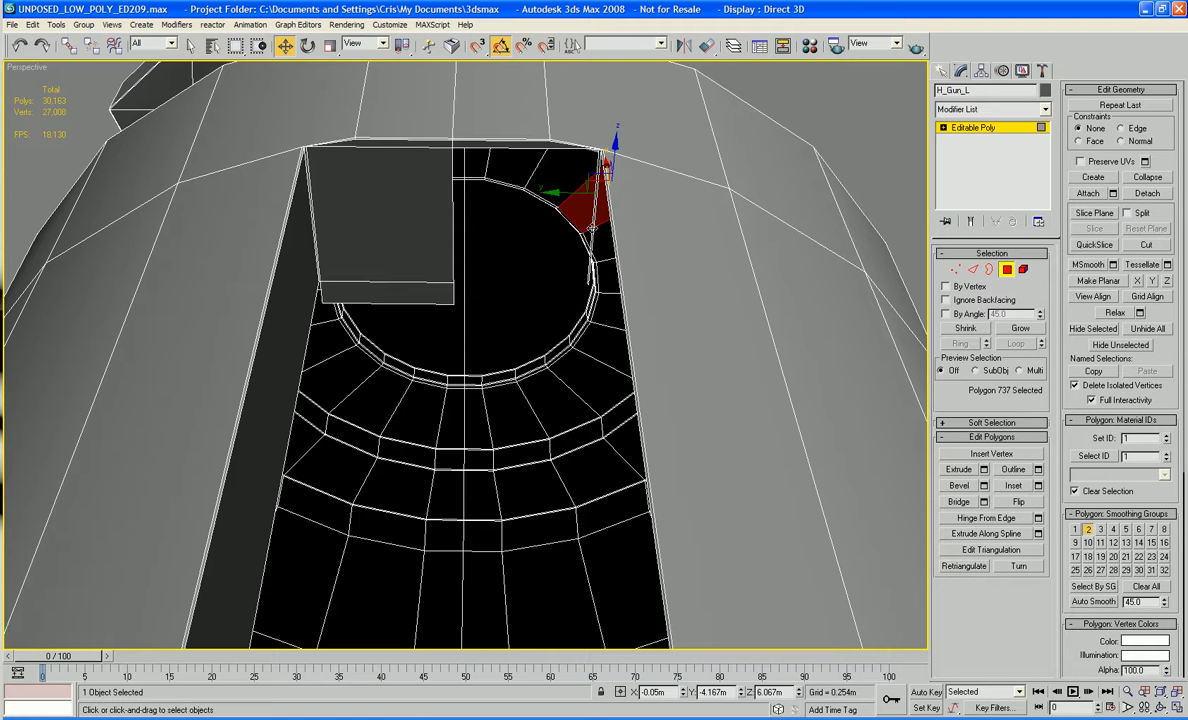
key(Delete)
click(371, 233)
key(Delete)
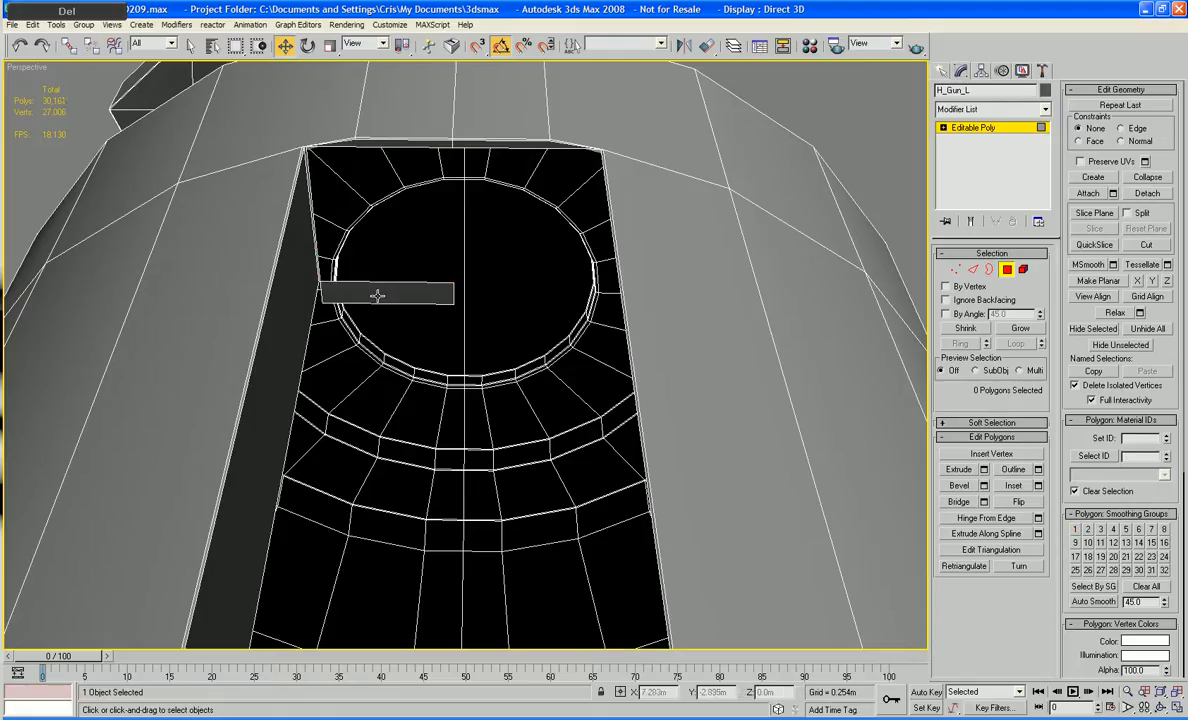
click(377, 295)
key(Delete)
Step: Delete the leftover inner wall faces and thin strips along both long edges of the slot
click(290, 254)
key(Delete)
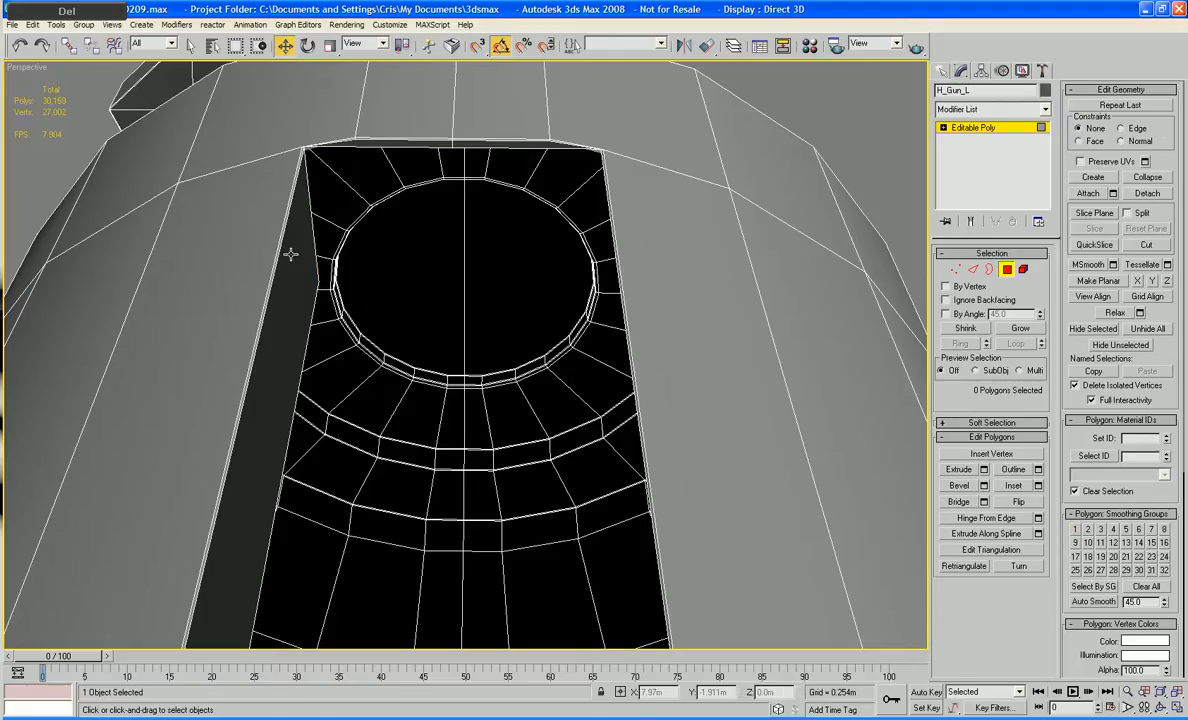
click(272, 240)
key(Delete)
click(280, 244)
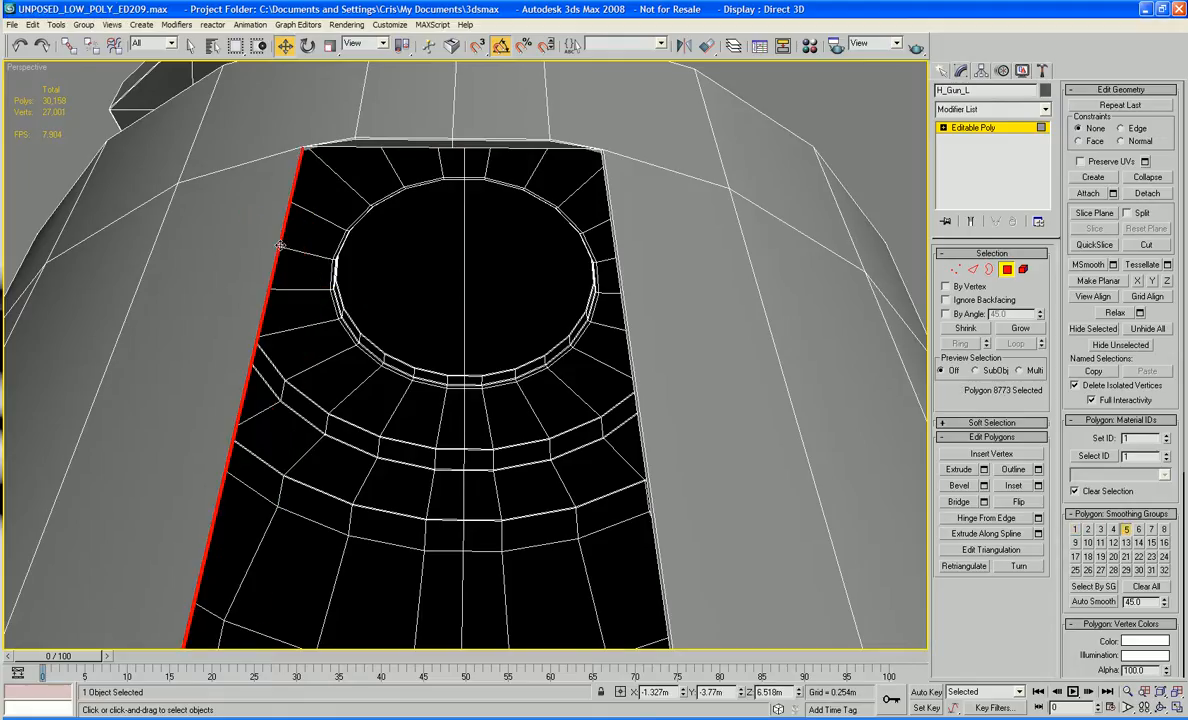
key(Delete)
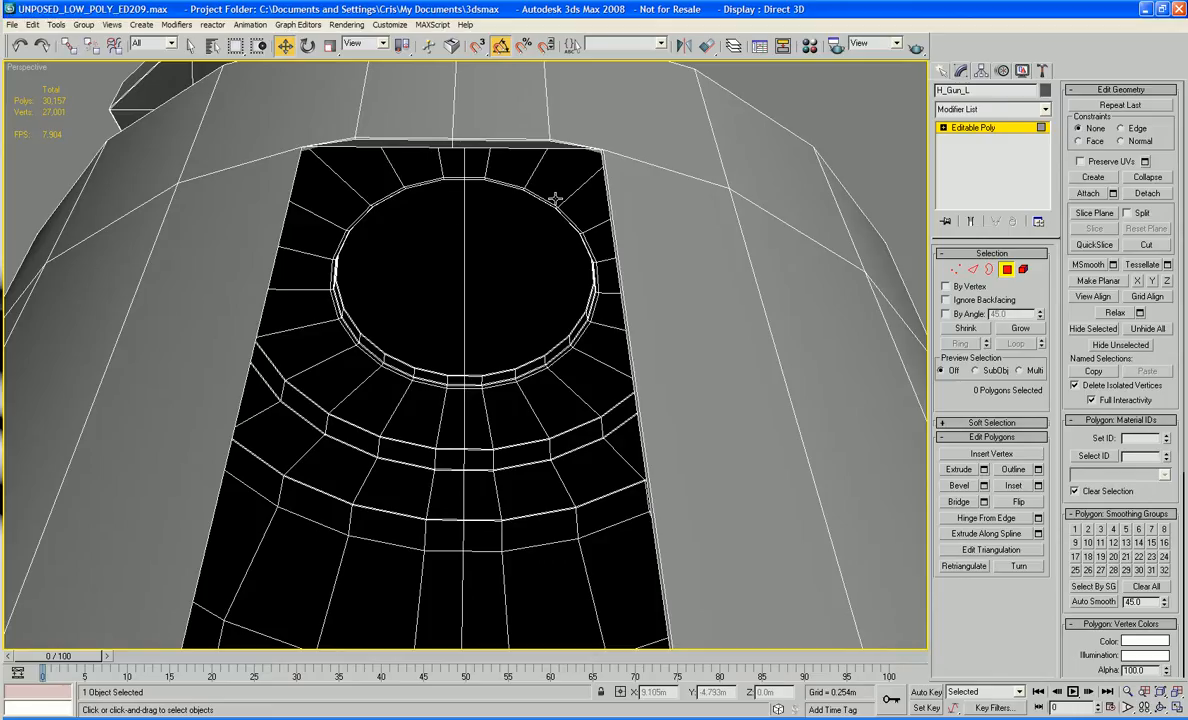
click(610, 202)
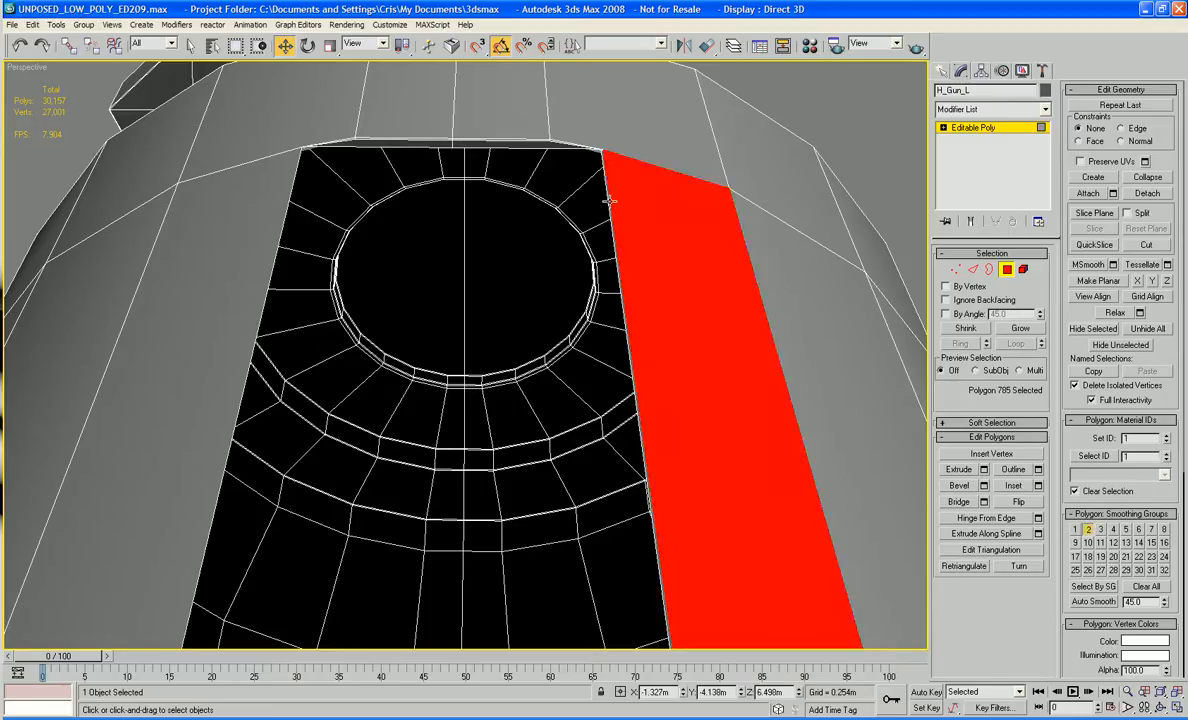
click(609, 202)
key(Delete)
Step: Examine the slot's rear corner for leftover faces by selecting the polygons around it
middle_drag(609, 200, 614, 264)
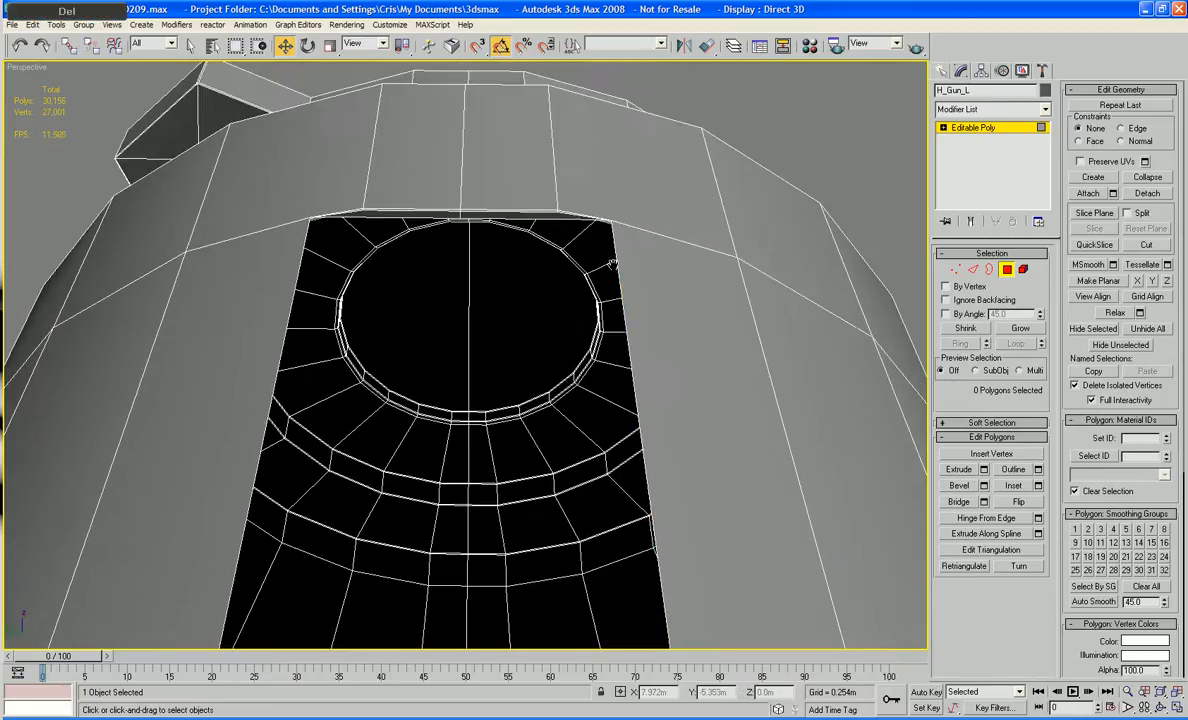
scroll(613, 264, up, 2)
scroll(613, 264, up, 2)
middle_drag(679, 146, 680, 385)
click(707, 270)
click(762, 286)
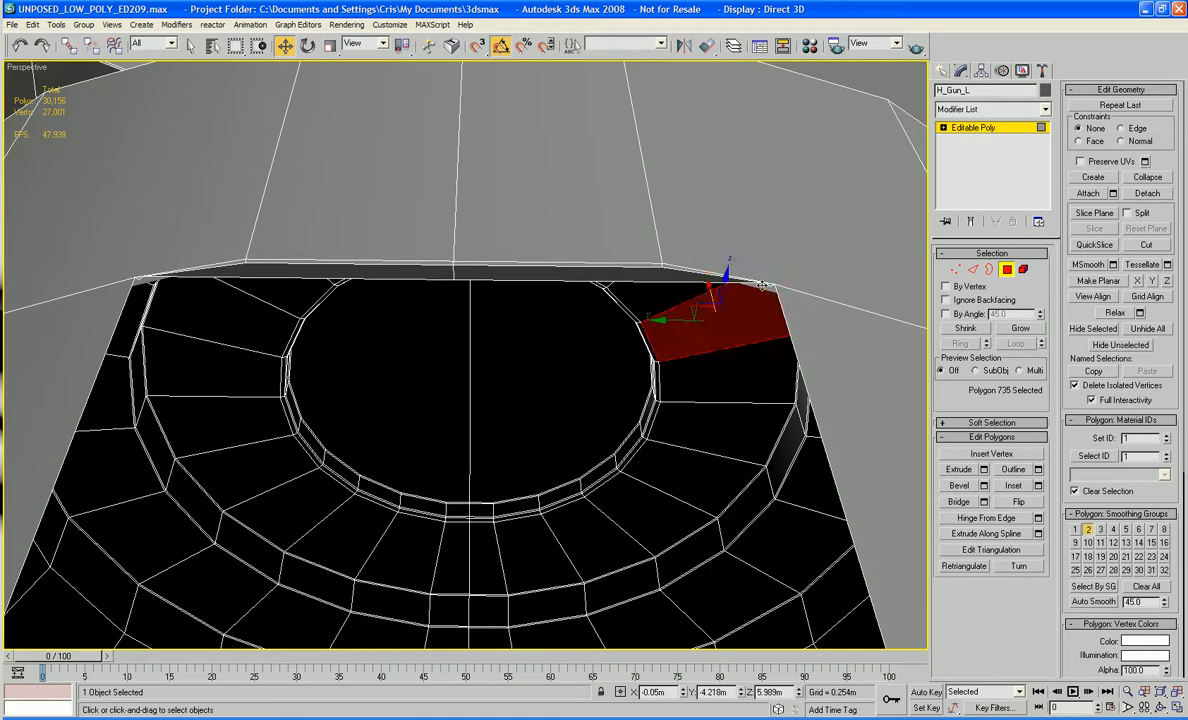
click(762, 286)
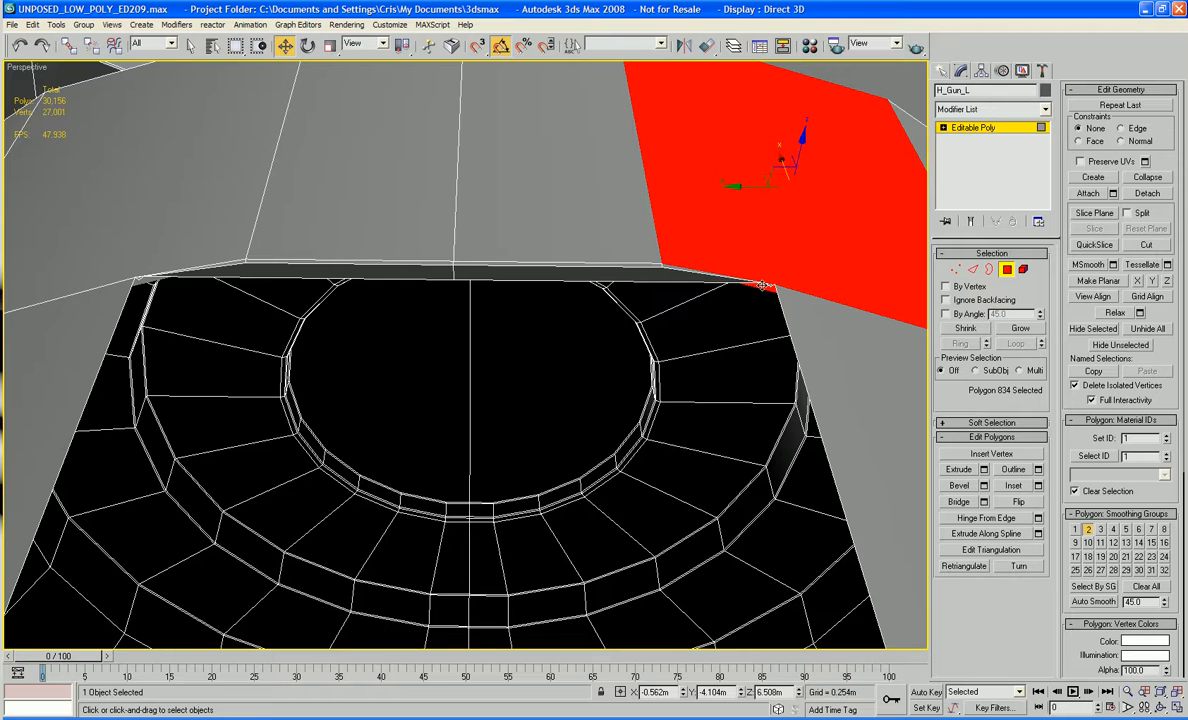
alt+middle_drag(762, 286, 620, 246)
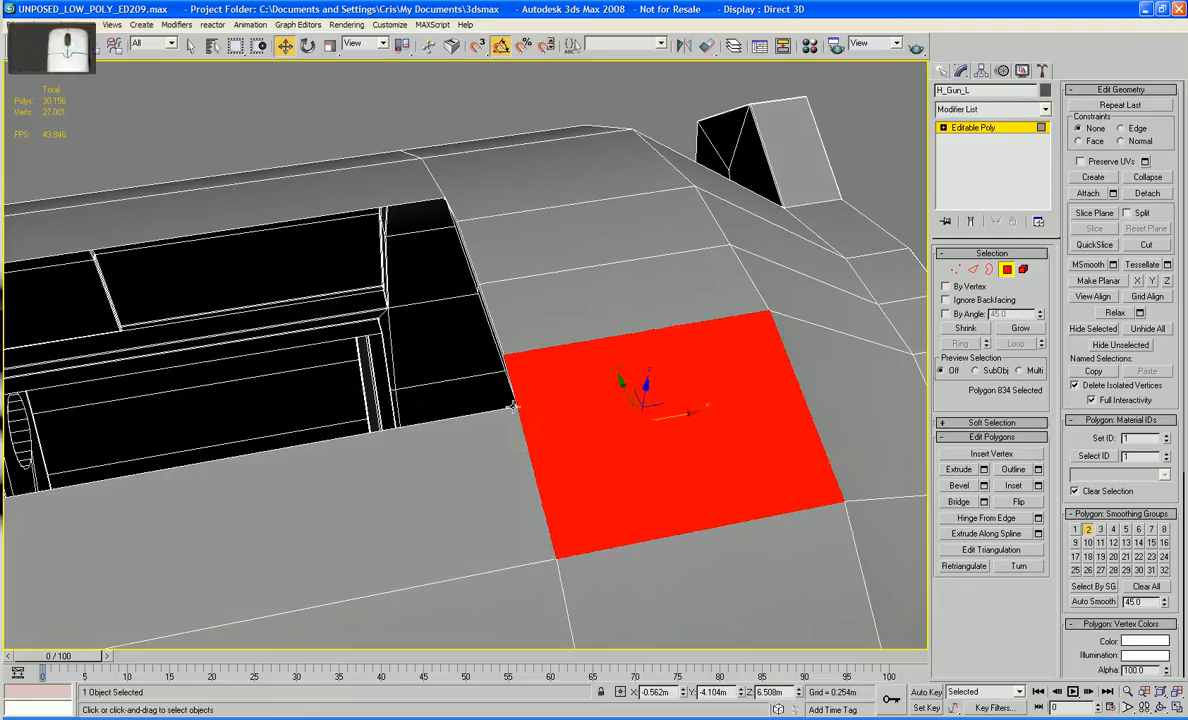
click(512, 405)
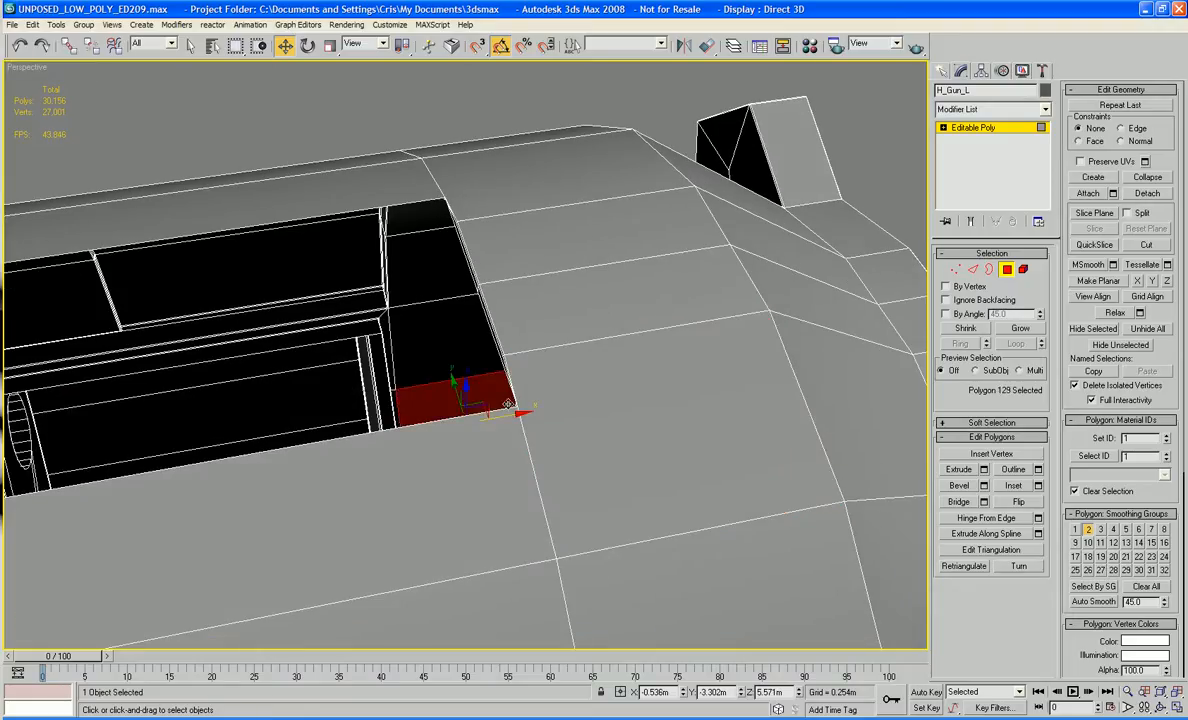
Step: Select one of the two floor faces at the slot's front end, just above the barrel mount
scroll(508, 405, down, 8)
alt+middle_drag(508, 405, 454, 440)
click(452, 465)
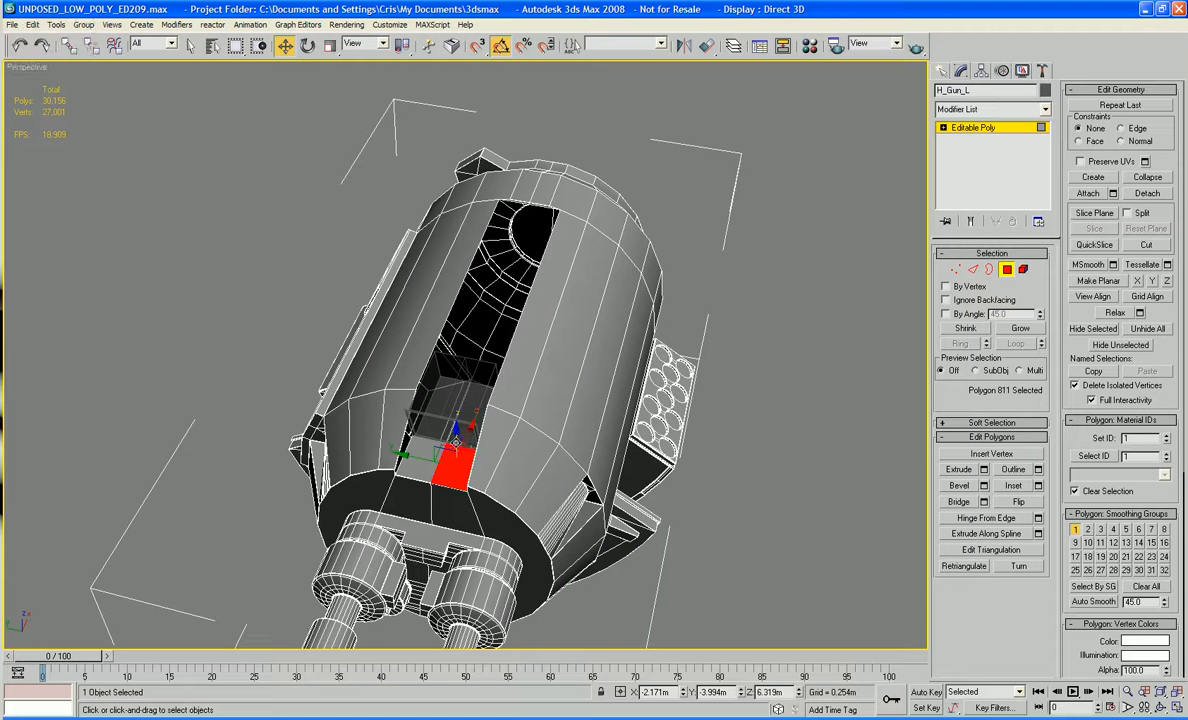
Step: Try deleting the selected polygon at the front of the top slot, and undo the deletion
key(Delete)
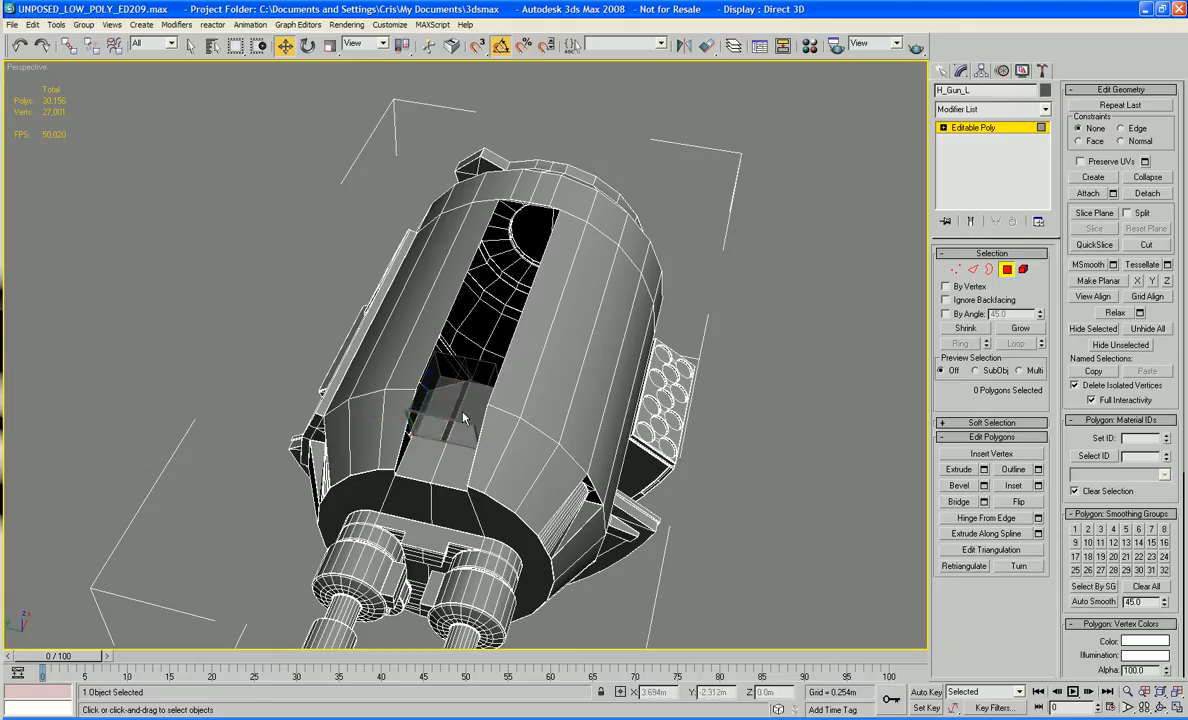
key(ctrl+z)
key(ctrl+z)
key(ctrl+z)
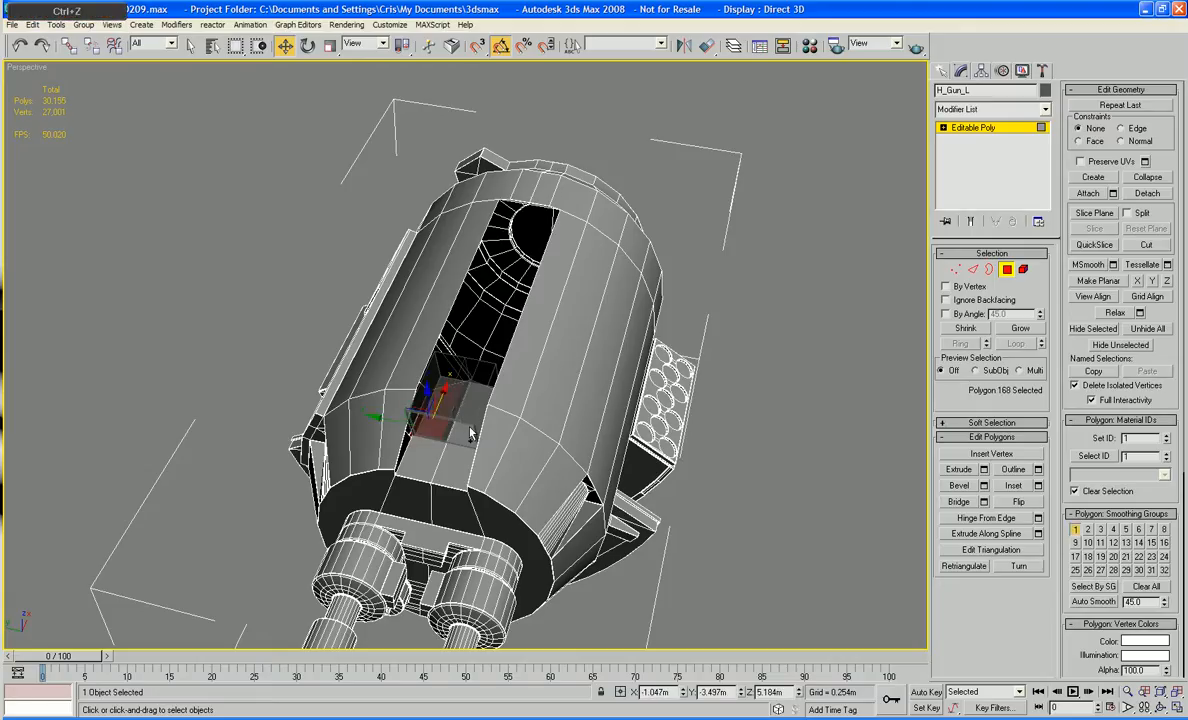
Step: Examine the polygons around the recess at the front of the top slot from several angles
click(470, 432)
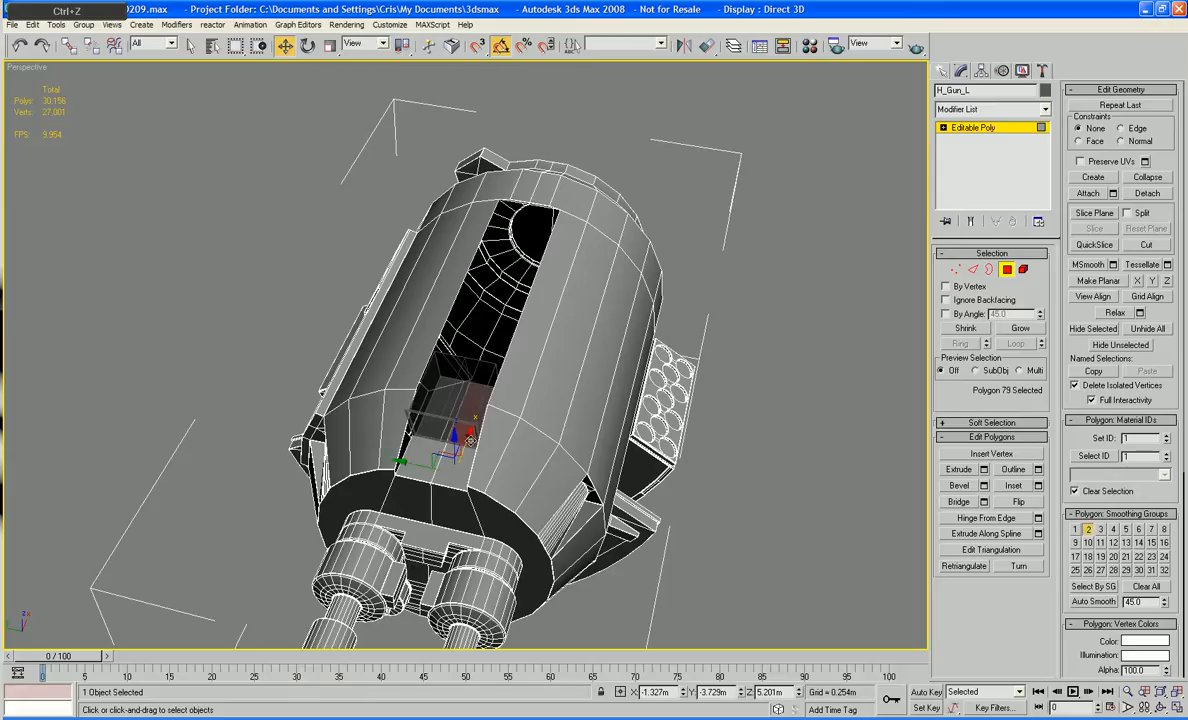
alt+middle_drag(470, 432, 484, 416)
scroll(472, 414, up, 5)
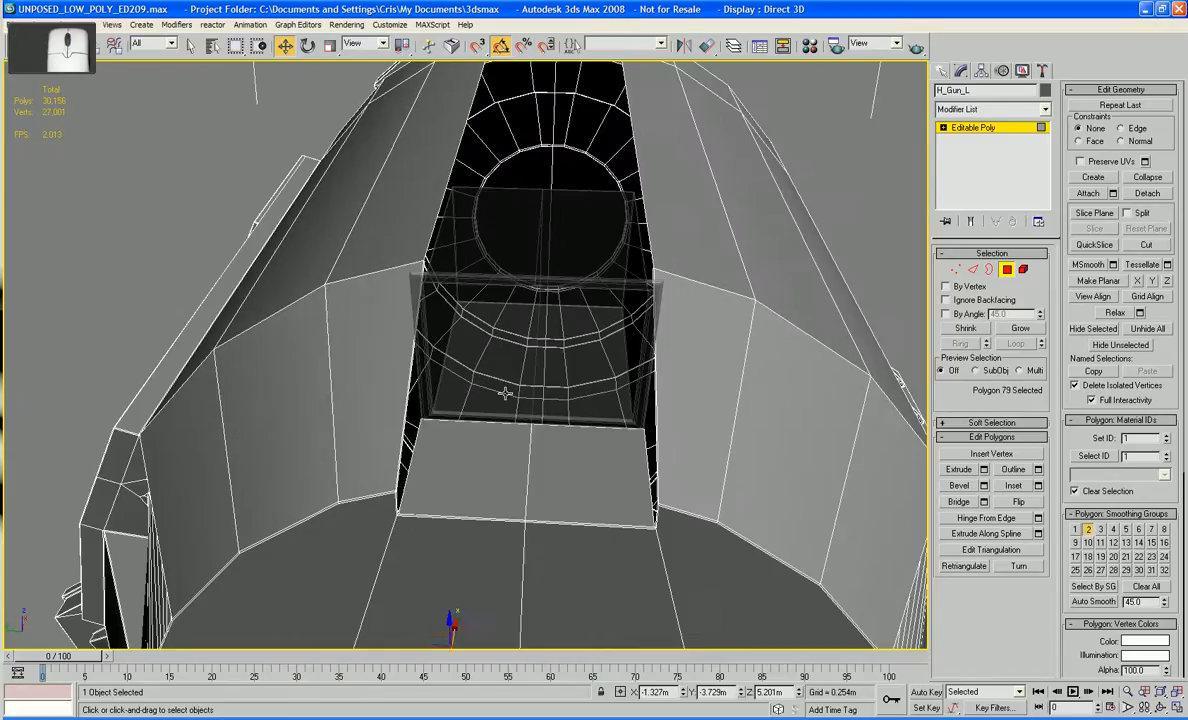
click(587, 350)
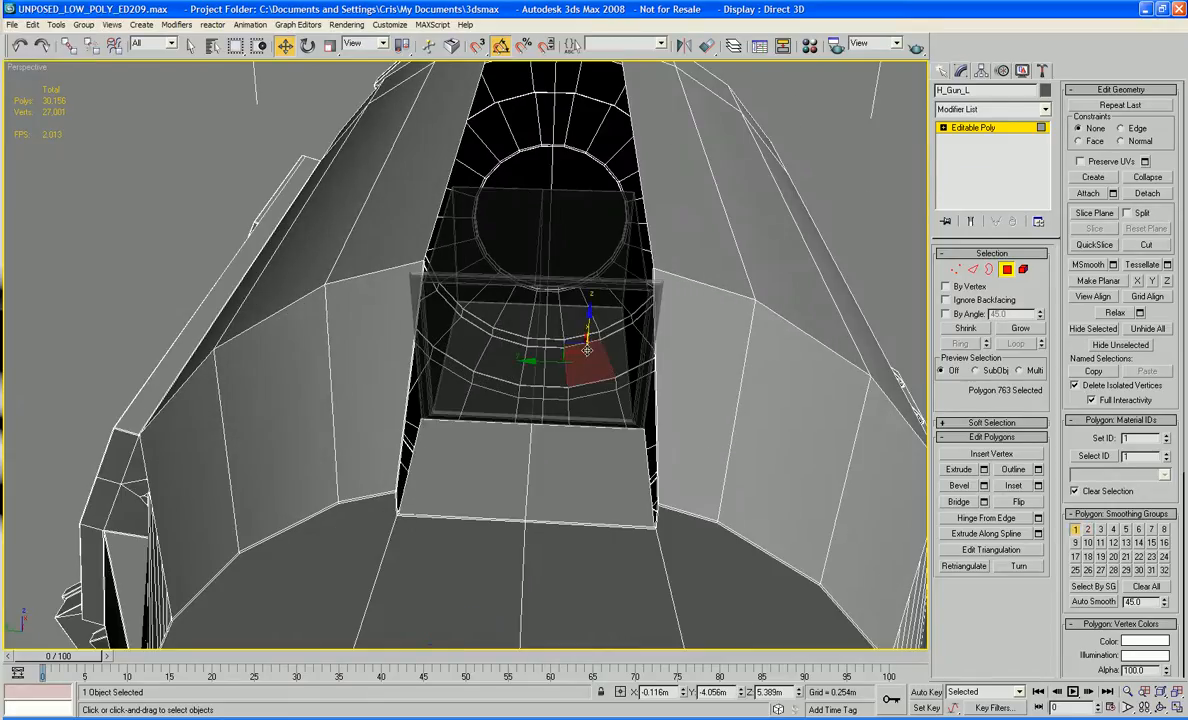
alt+middle_drag(590, 370, 576, 452)
click(610, 415)
alt+middle_drag(580, 404, 503, 395)
Step: Extrude the two inner edges of the slot's front floor upward about 0.25 m to form an upright panel
key(2)
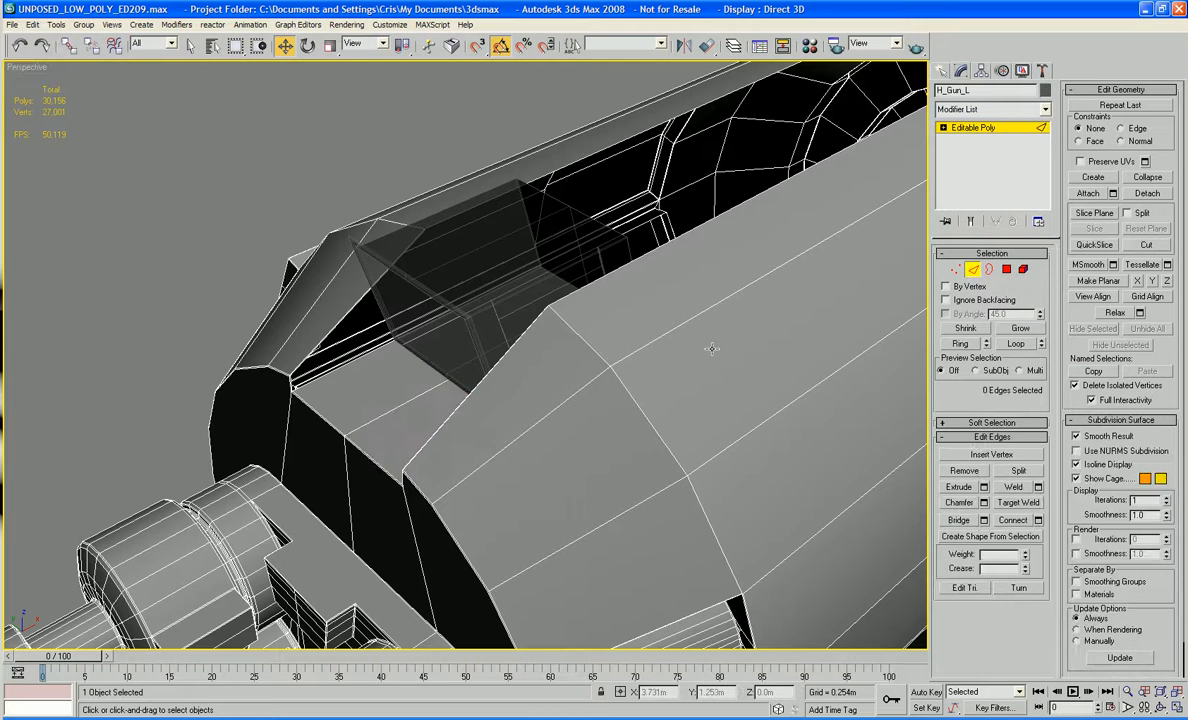
click(410, 352)
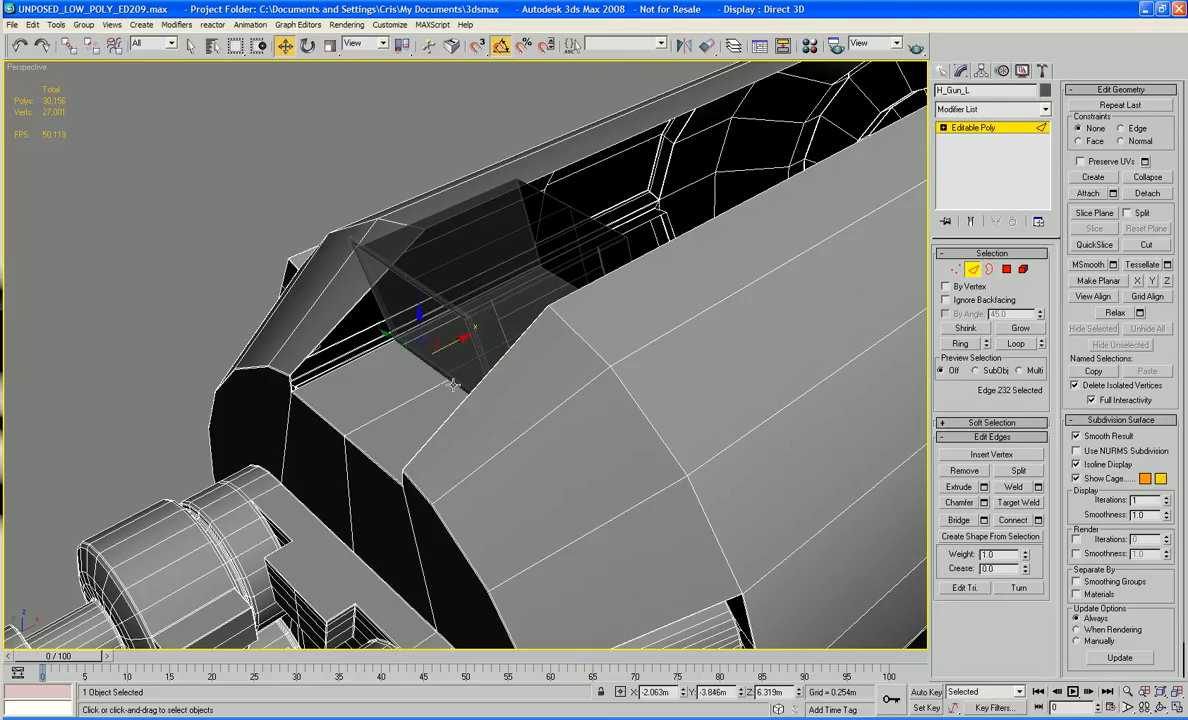
shift+click(407, 253)
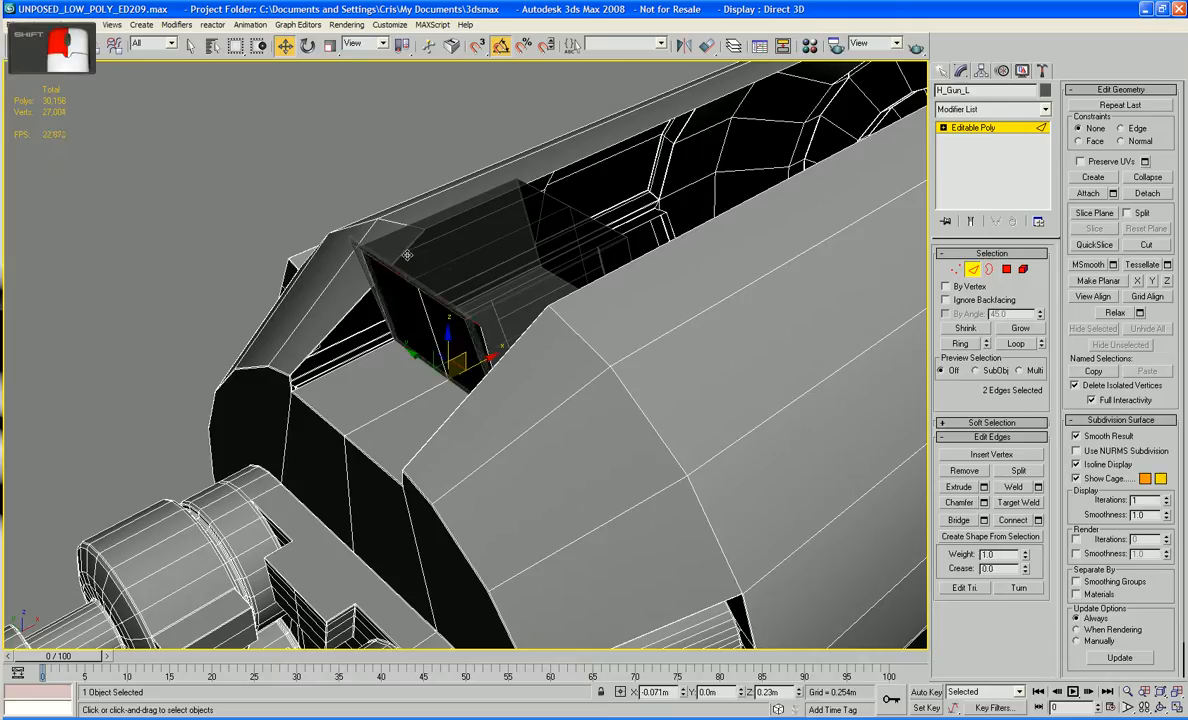
mouse_move(407, 255)
shift+mouse_down()
mouse_move(377, 236)
mouse_move(422, 248)
shift+mouse_up()
Step: Extrude the panel's top edges backward in two segments, a short one and a long one reaching the slot's rear end
alt+middle_drag(423, 249, 338, 322)
scroll(315, 336, down, 4)
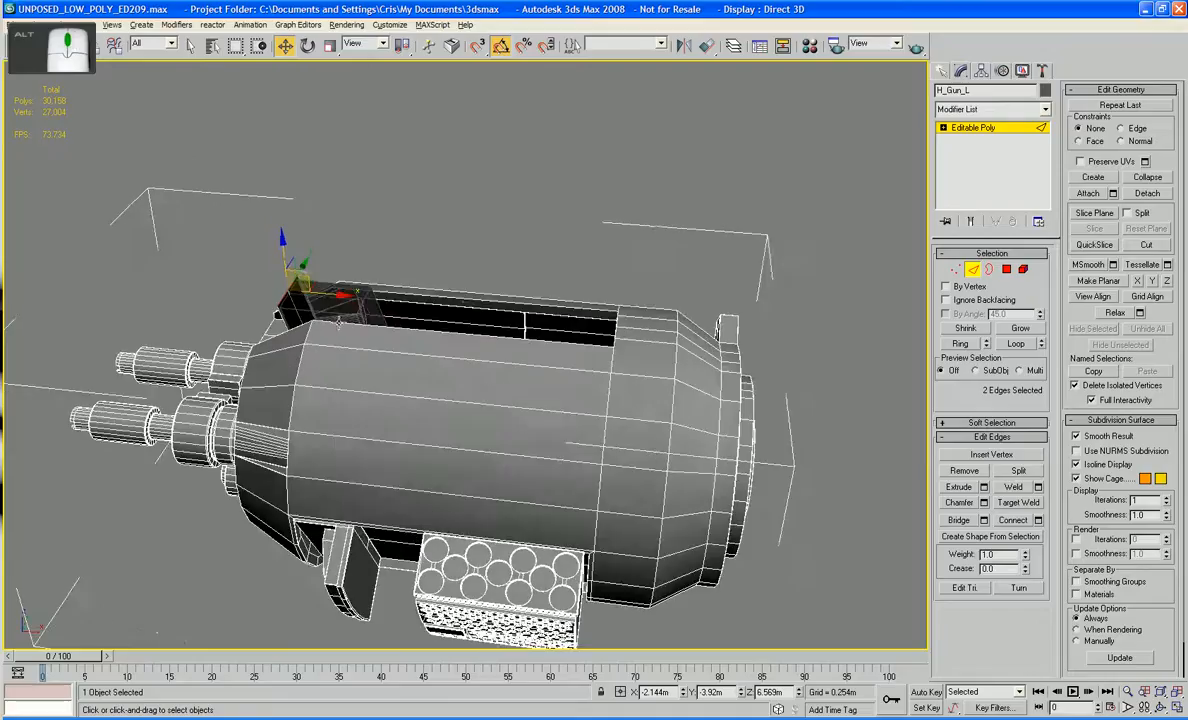
shift+drag(340, 300, 468, 300)
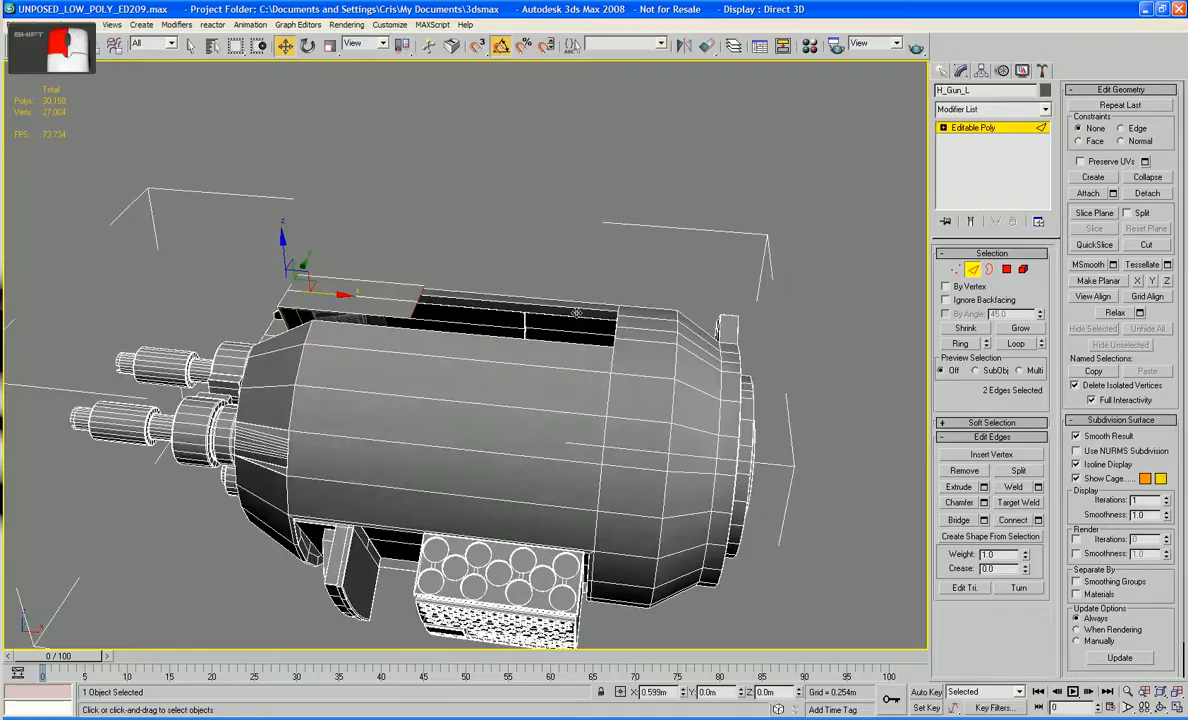
shift+drag(576, 312, 655, 327)
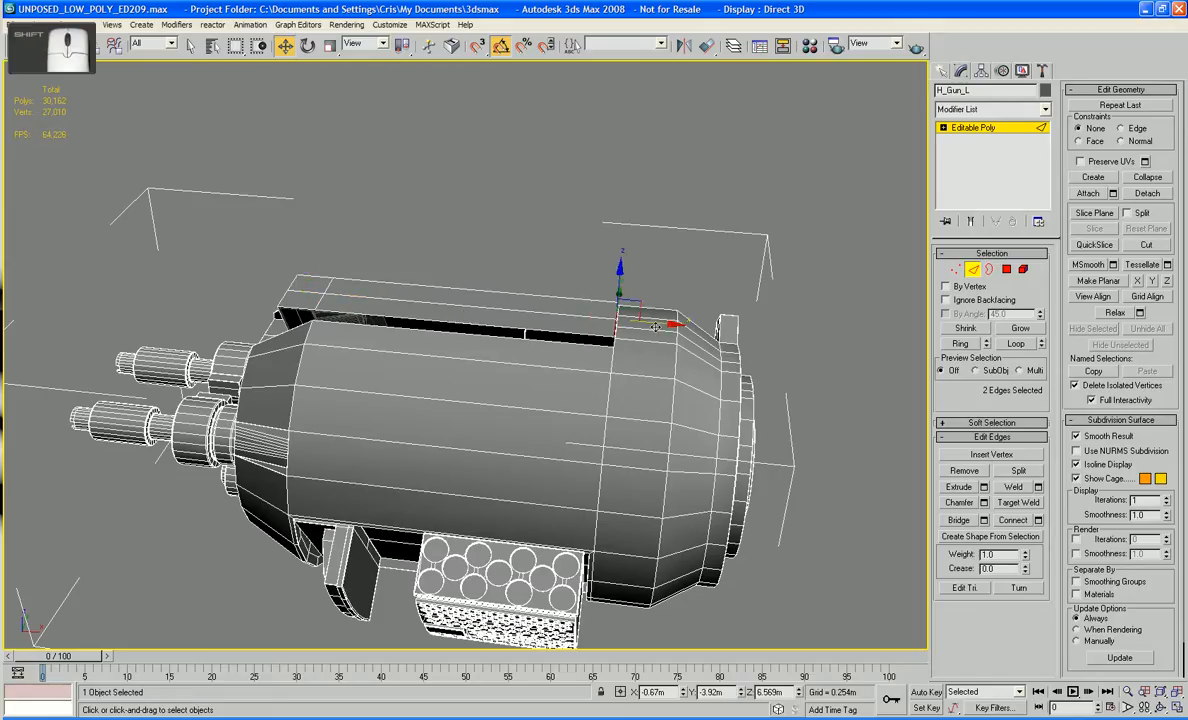
Step: Bridge the long side edges of the new top strip to the adjacent body edges on both sides of the slot
click(464, 332)
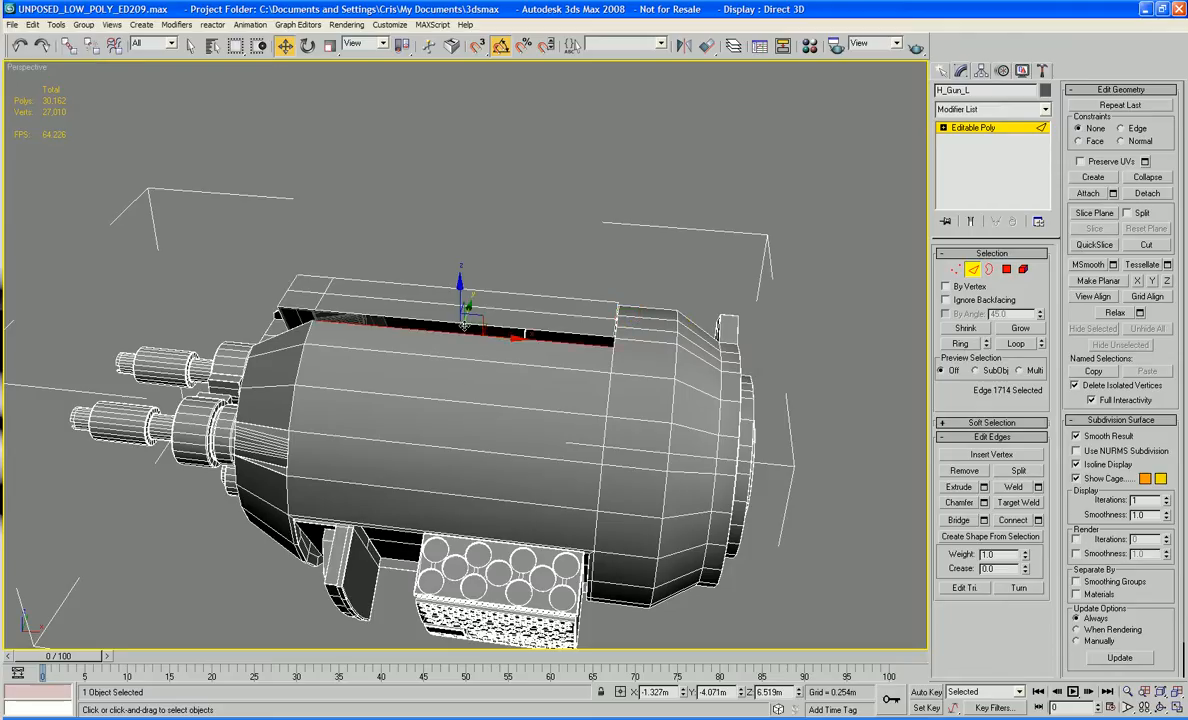
ctrl+click(463, 323)
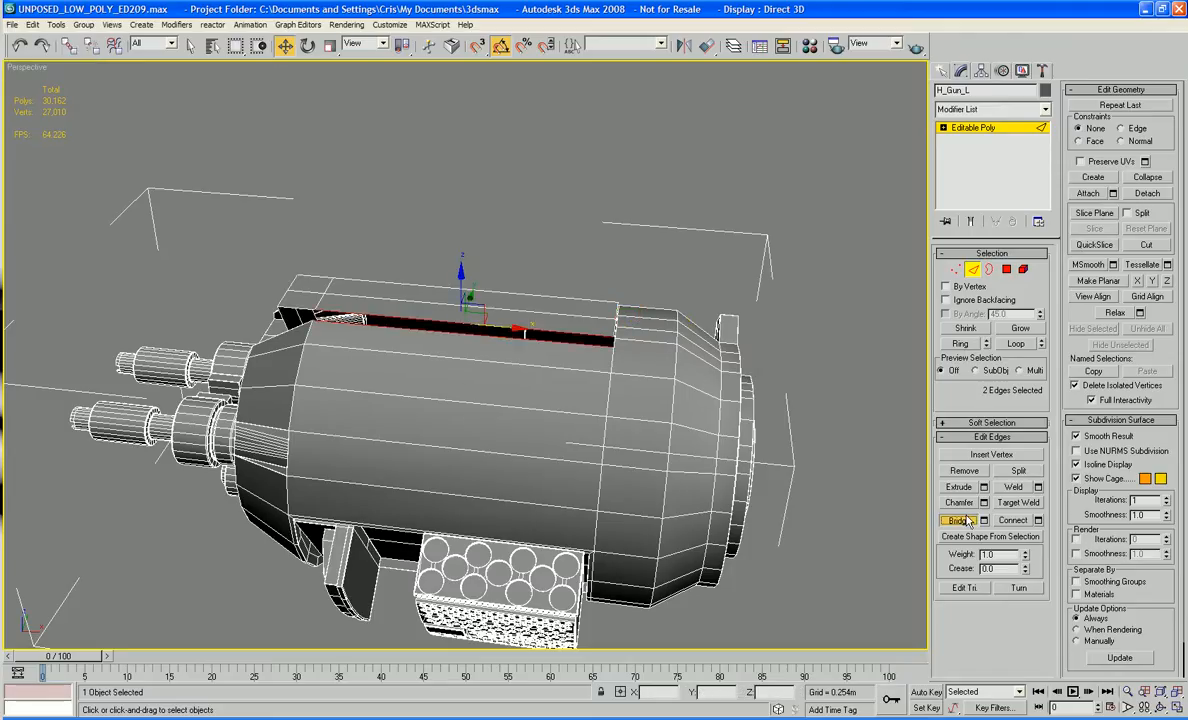
alt+middle_drag(822, 397, 538, 252)
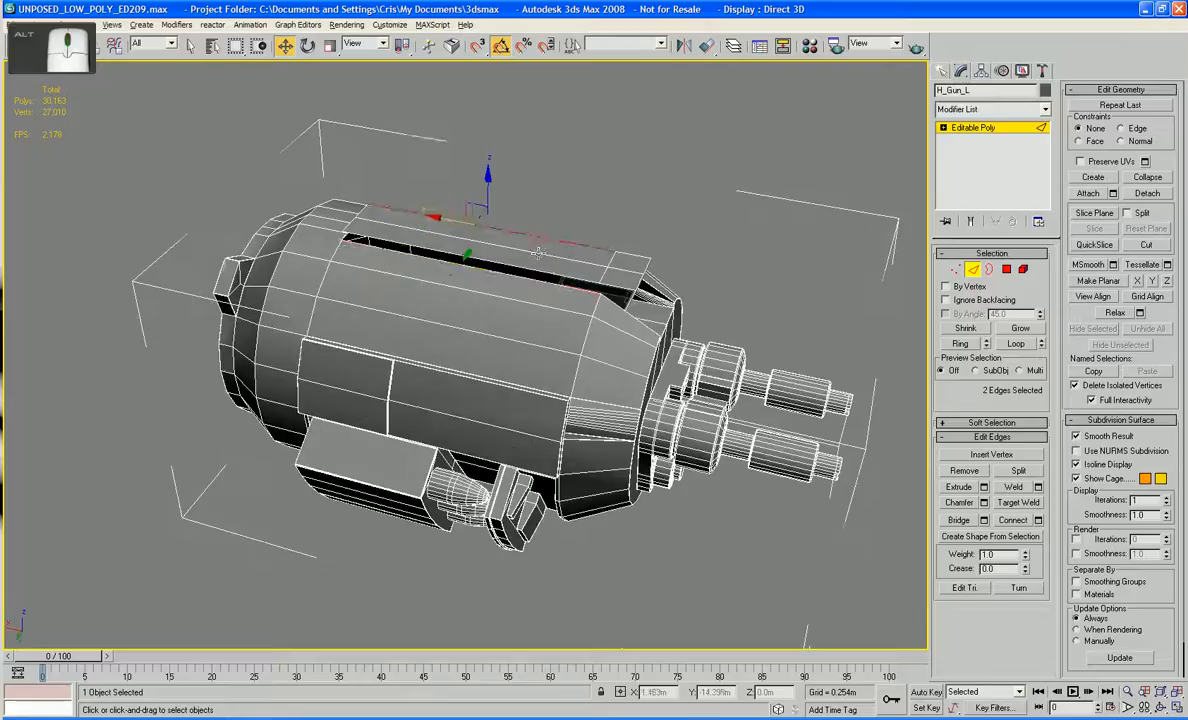
click(546, 281)
ctrl+click(546, 273)
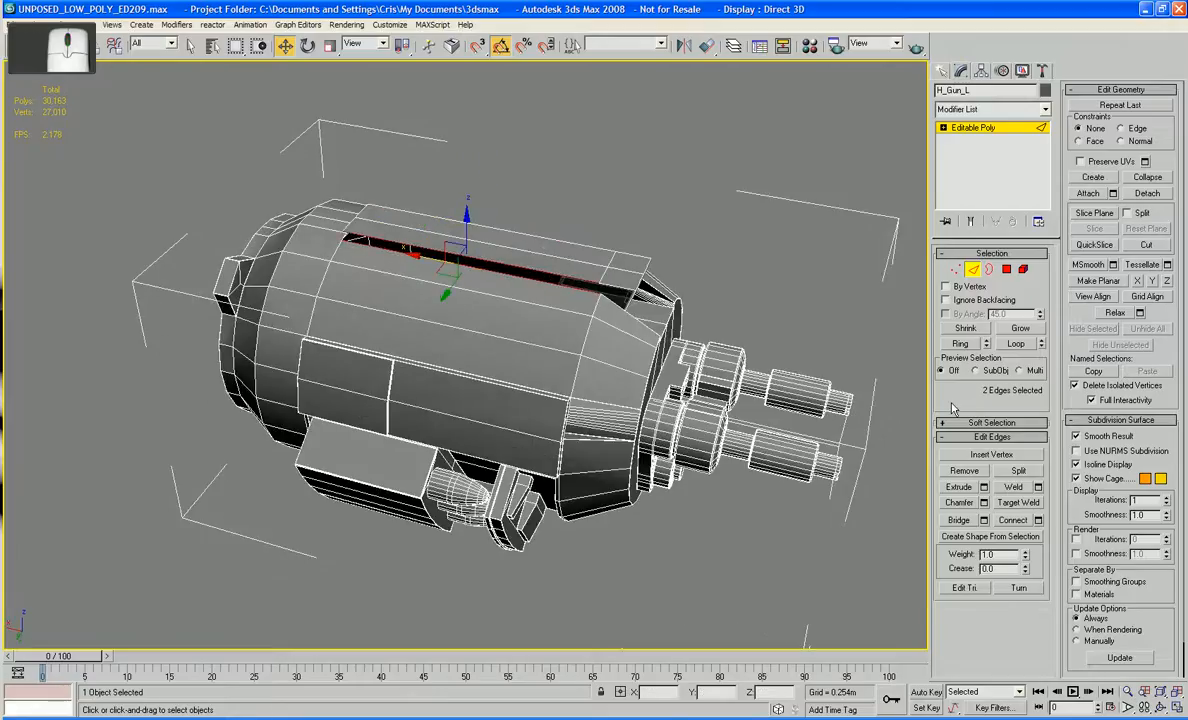
Step: Try capping the open borders on both sides of the front recess
alt+middle_drag(764, 499, 671, 522)
scroll(765, 543, up, 4)
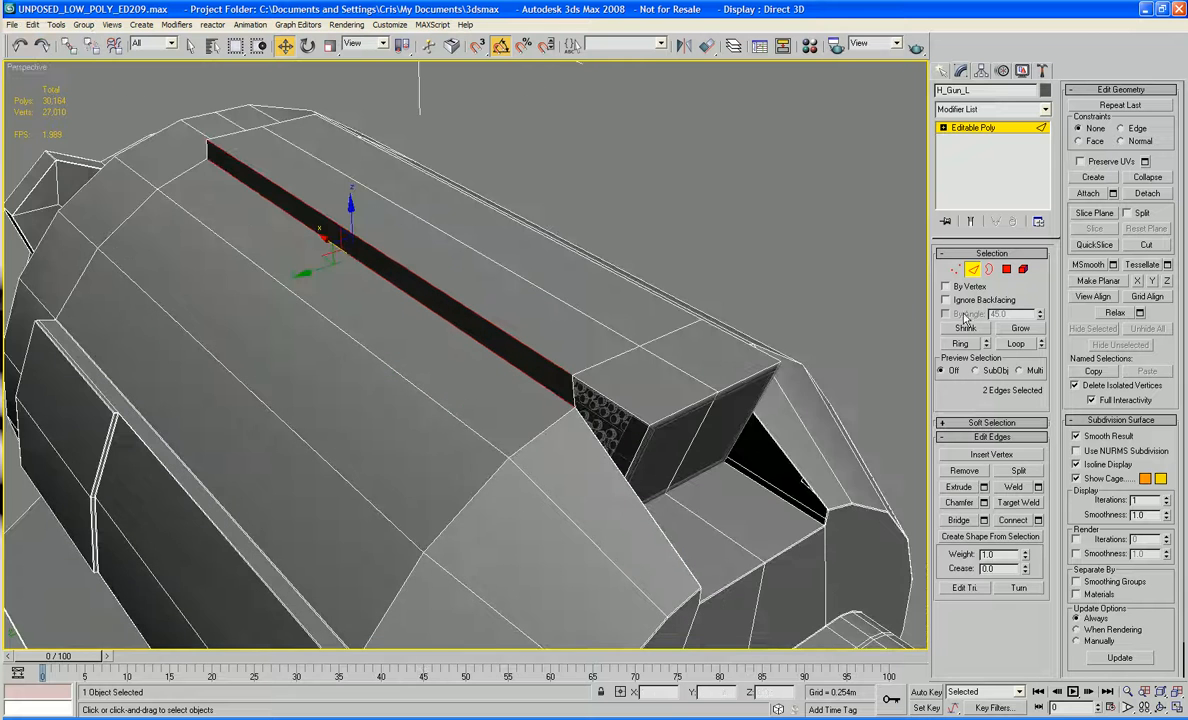
click(989, 270)
click(578, 383)
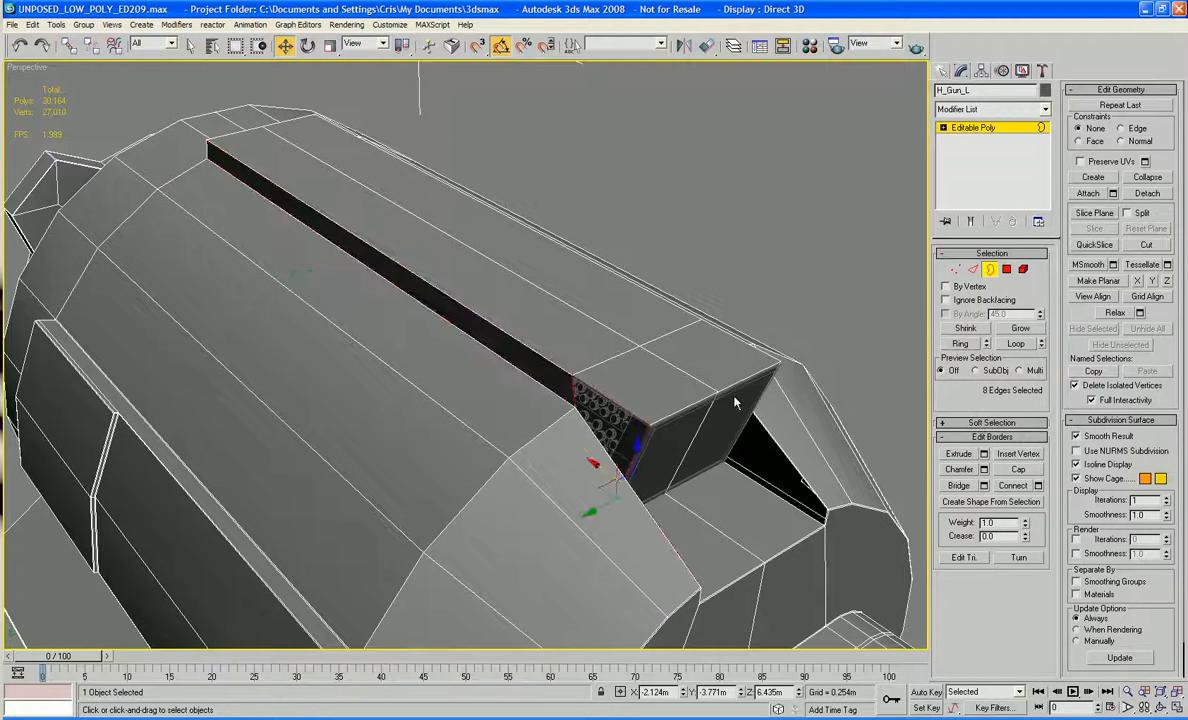
alt+middle_drag(680, 367, 650, 408)
ctrl+click(337, 467)
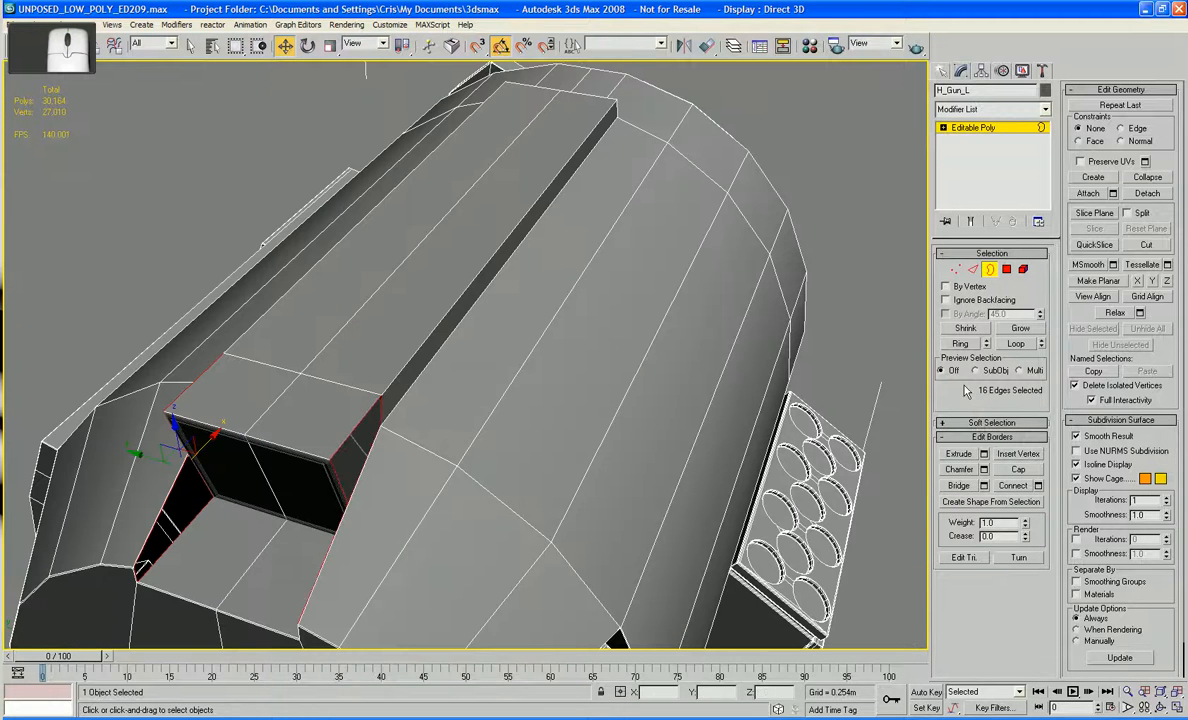
click(1018, 469)
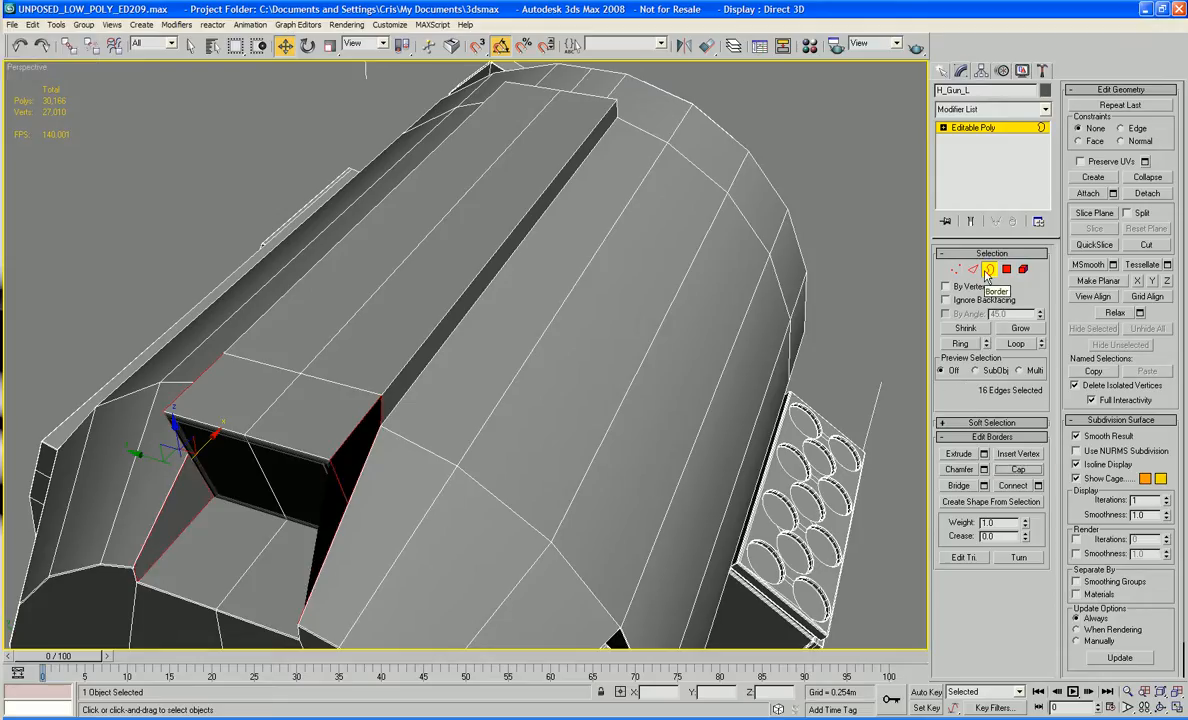
alt+middle_drag(529, 423, 922, 315)
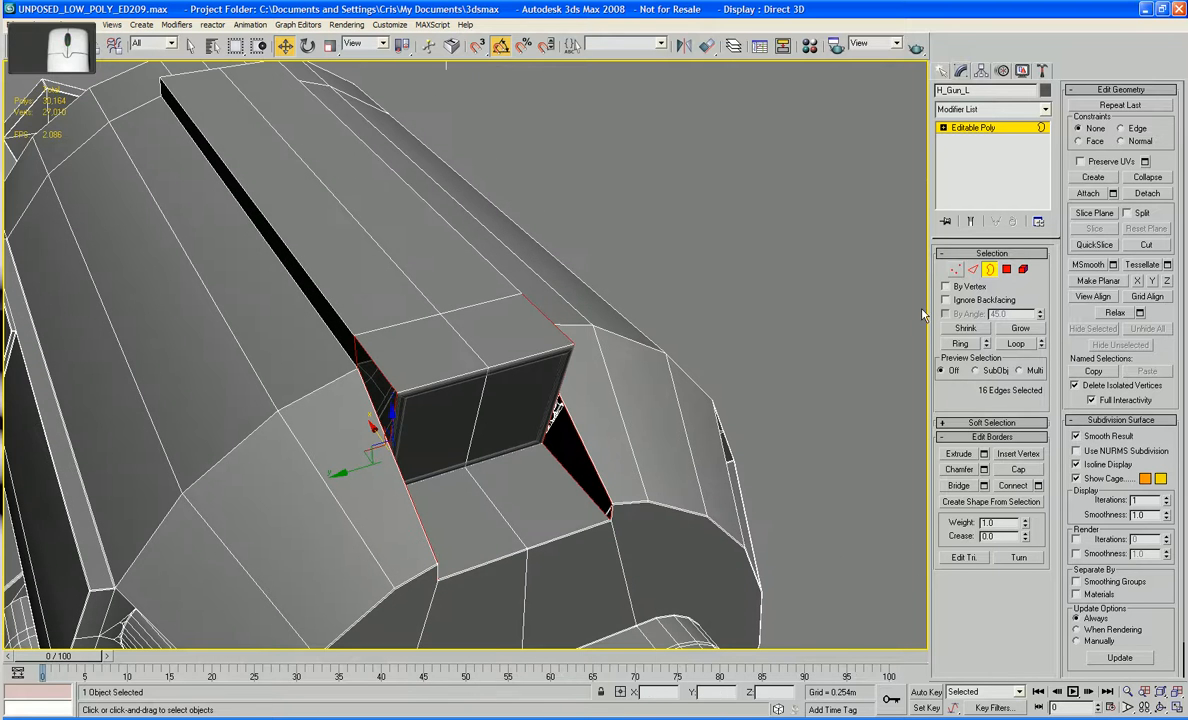
Step: Bridge the floor's side edge to the slanted body edge to close the triangular gap on one side of the front recess
click(973, 271)
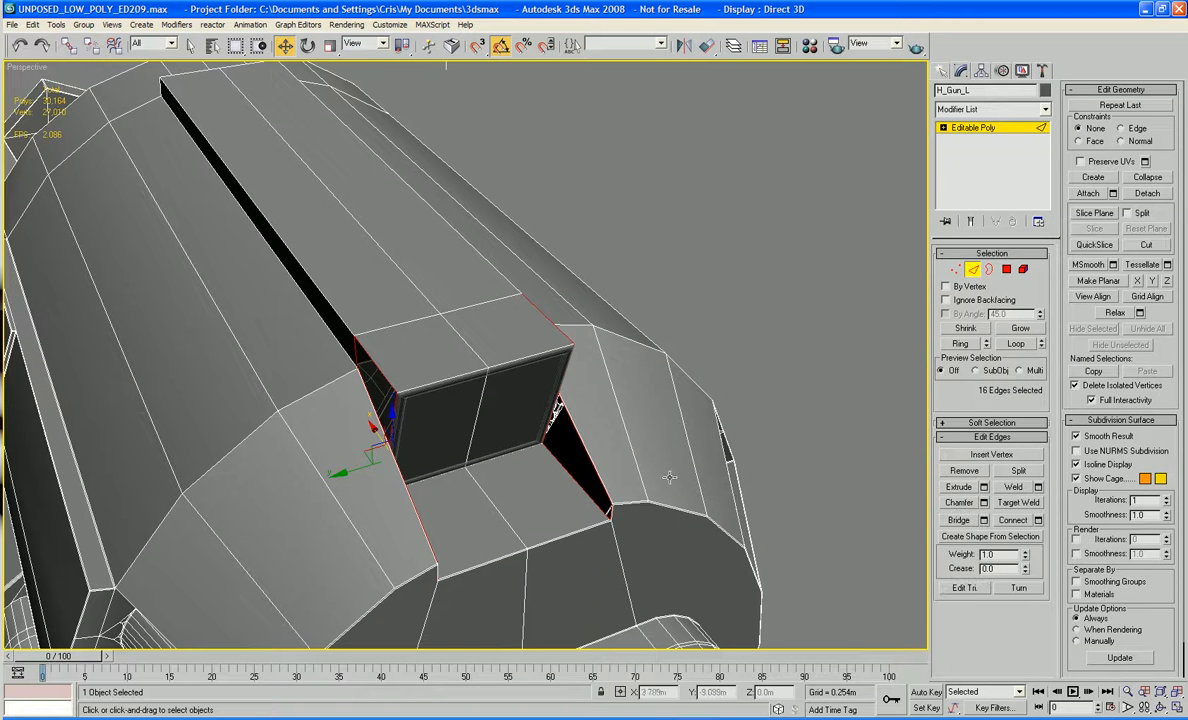
click(575, 484)
ctrl+click(556, 400)
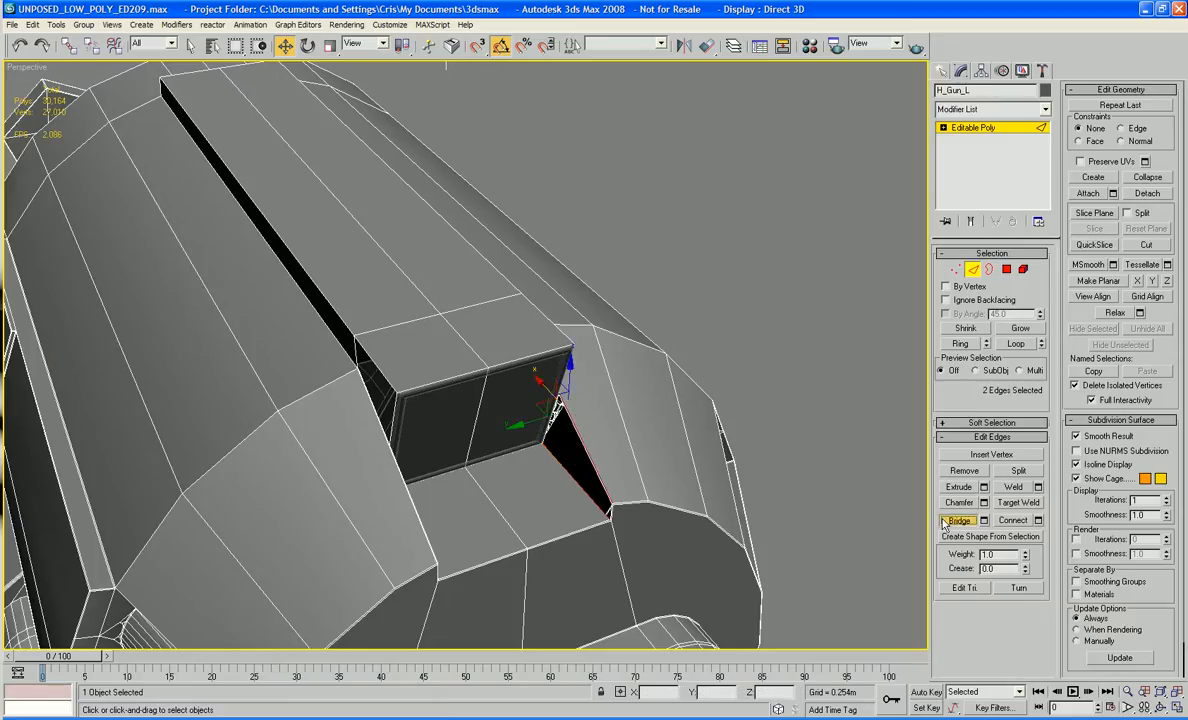
scroll(766, 442, up, 5)
alt+middle_drag(766, 432, 645, 421)
click(680, 422)
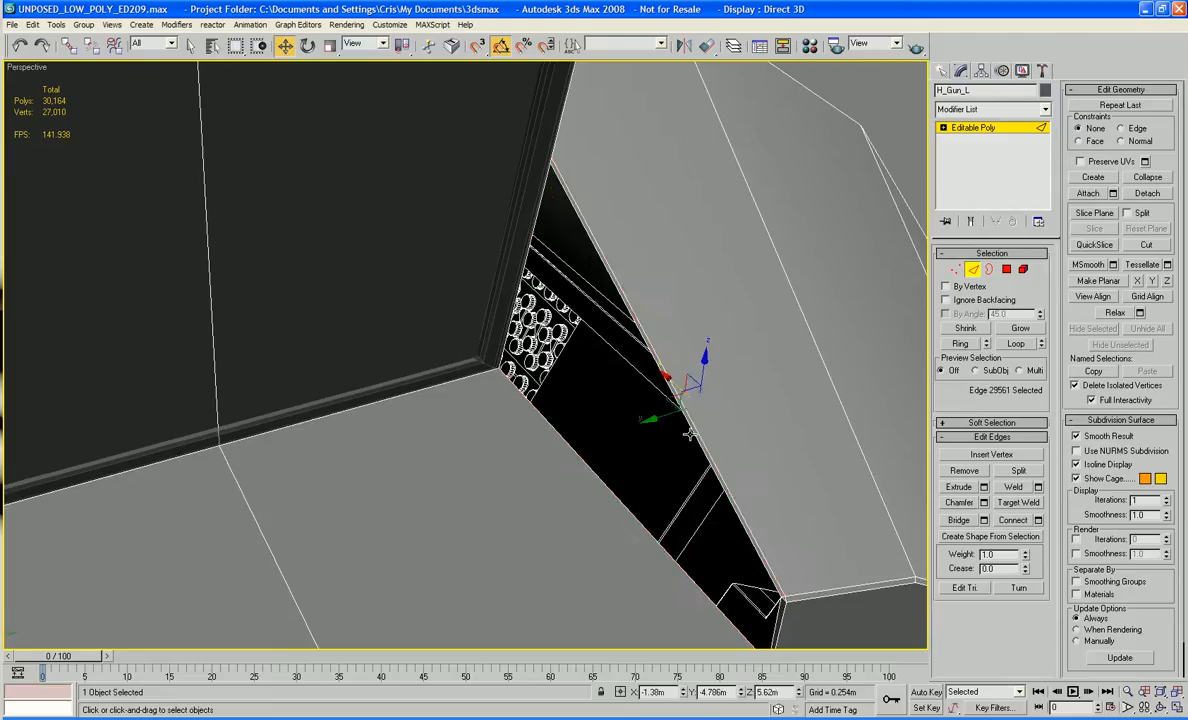
click(691, 435)
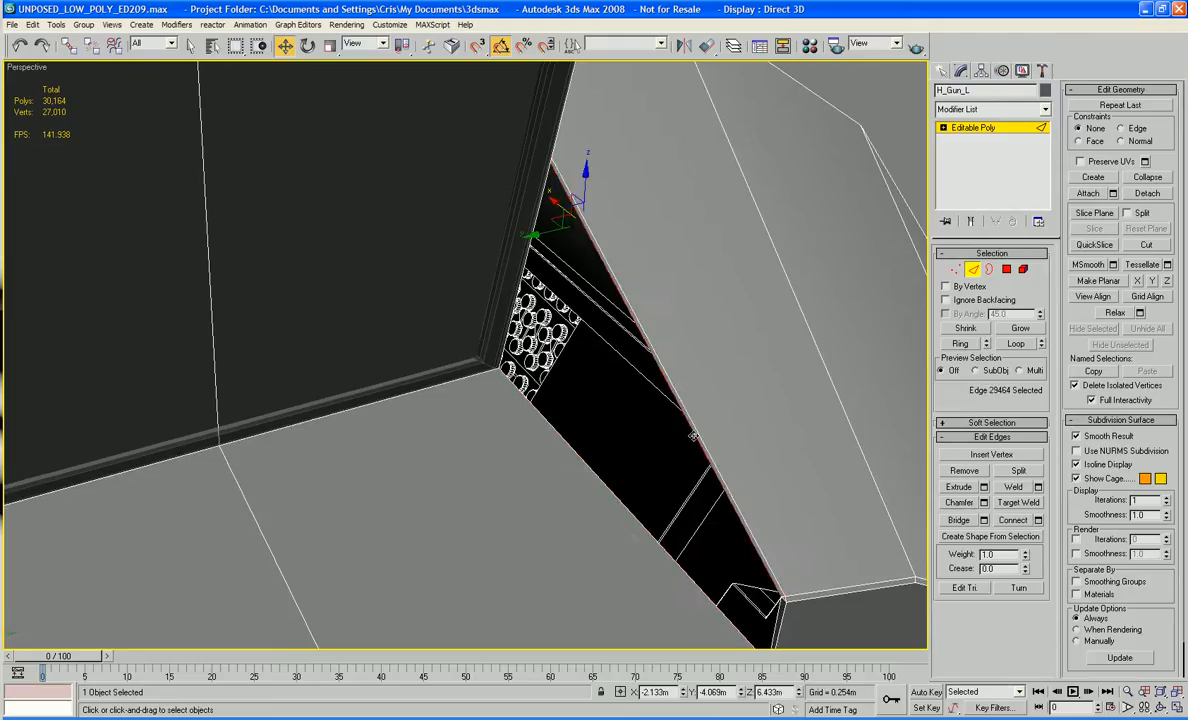
ctrl+click(632, 513)
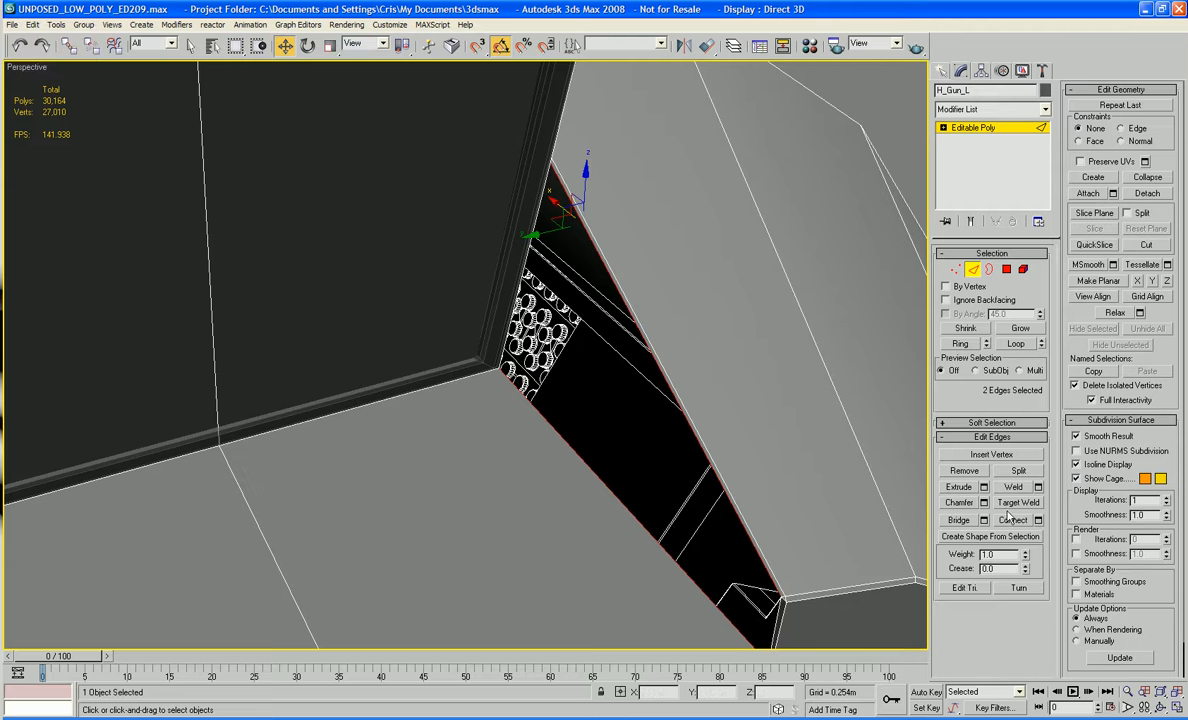
Step: Bridge the floor's side edge to the slanted body edge on the opposite side of the front recess
scroll(721, 504, down, 8)
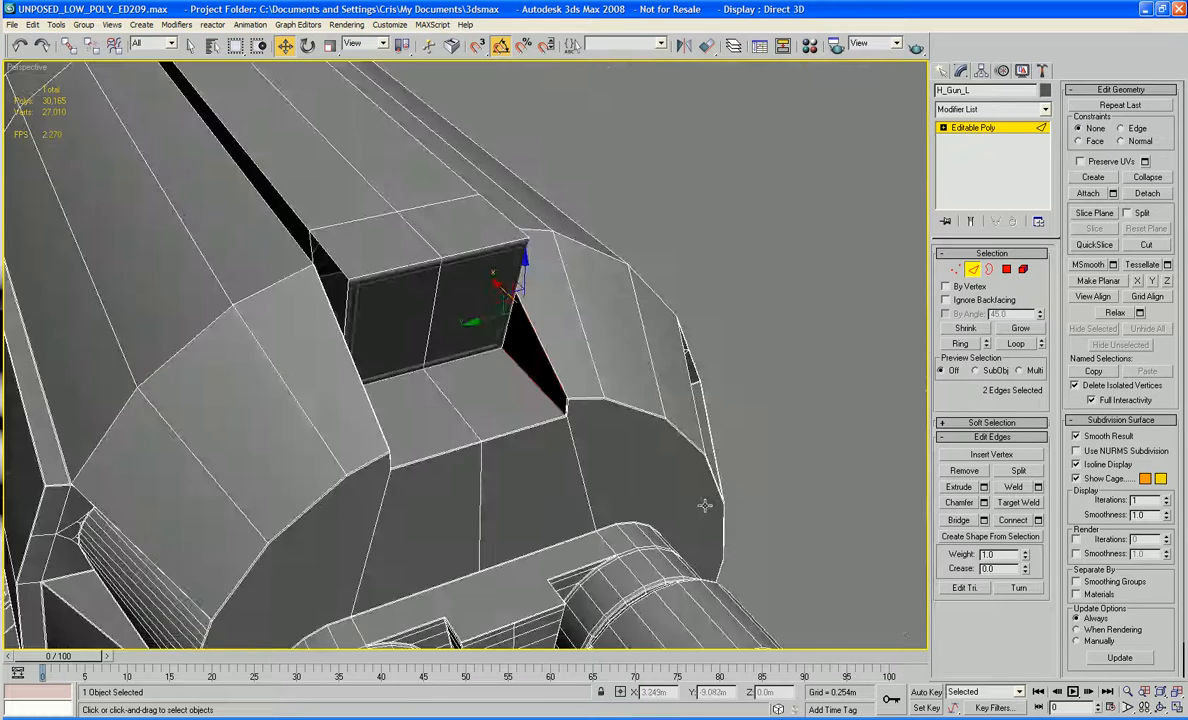
alt+middle_drag(705, 505, 815, 595)
scroll(815, 595, up, 3)
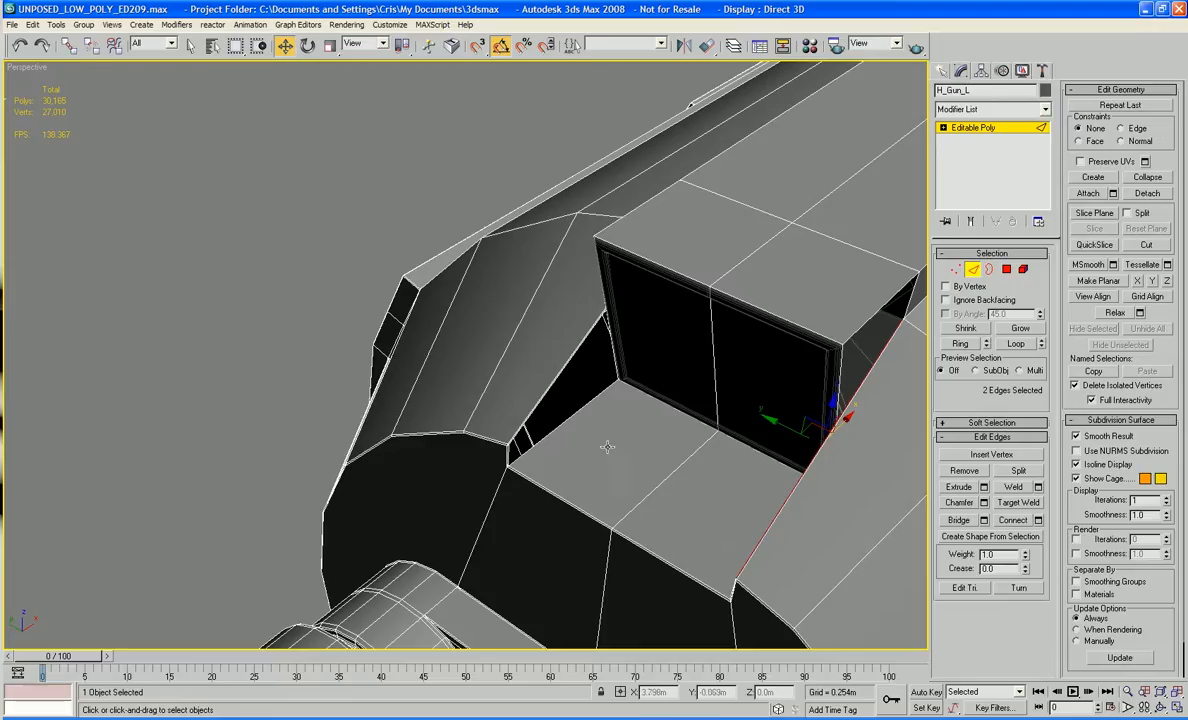
click(563, 378)
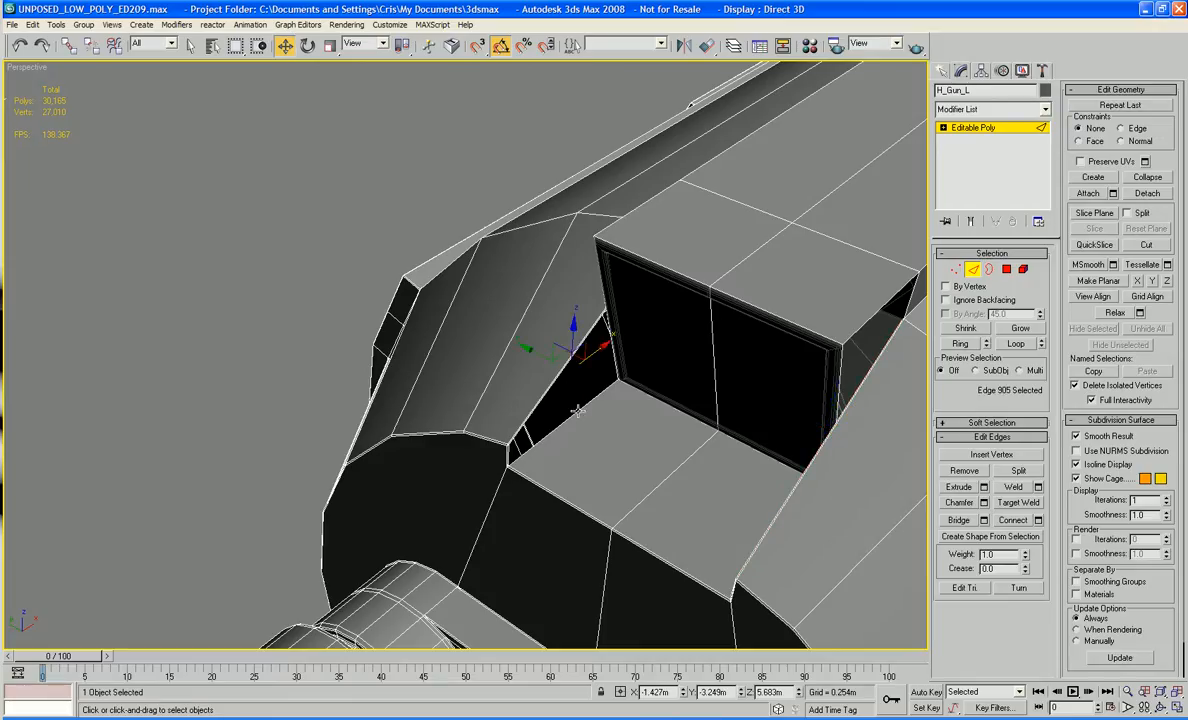
ctrl+click(577, 410)
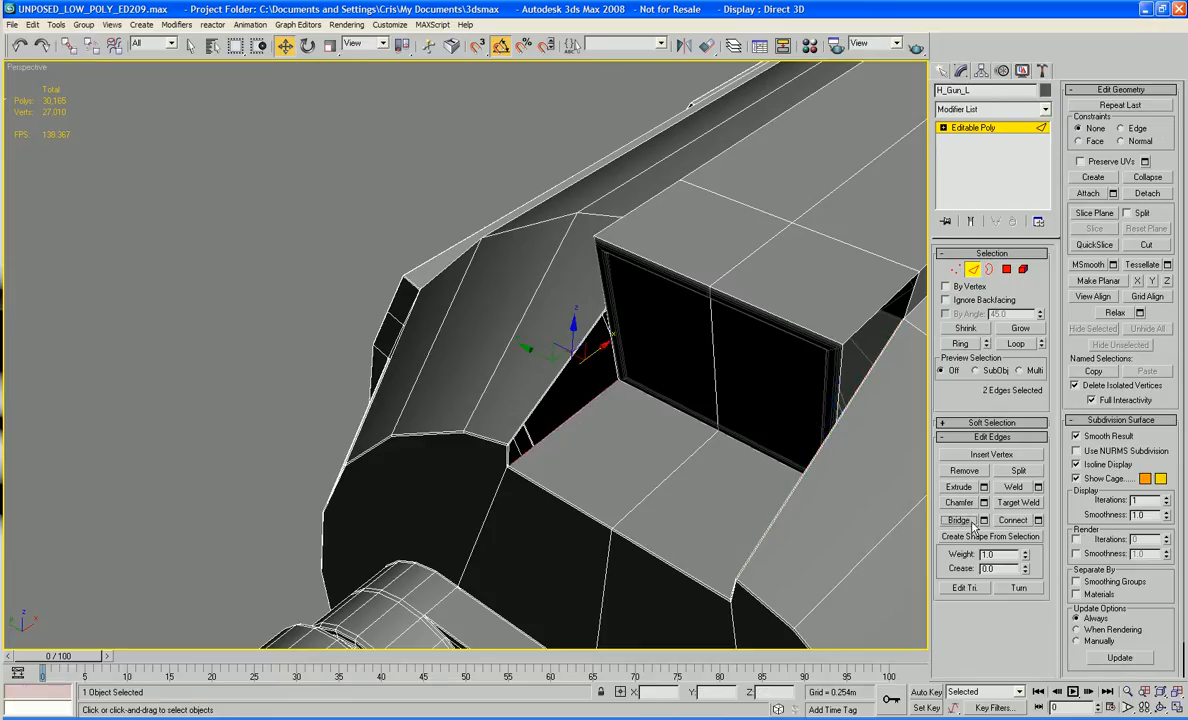
scroll(681, 493, up, 5)
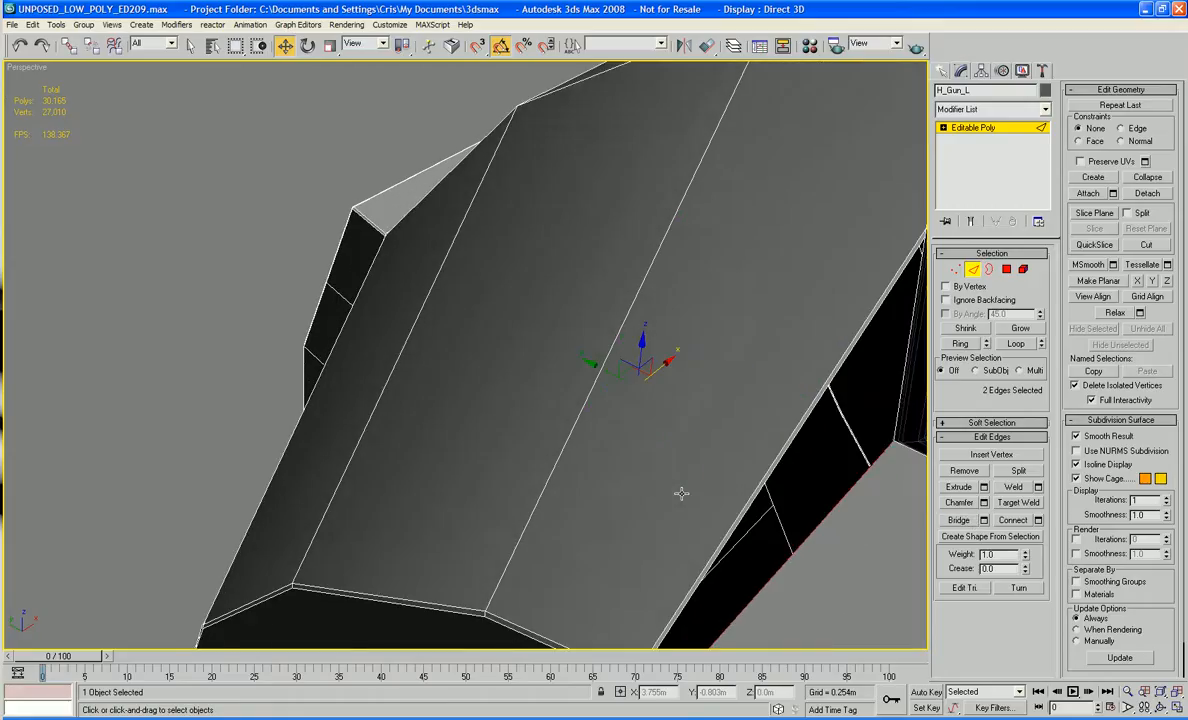
middle_drag(681, 493, 610, 477)
click(615, 457)
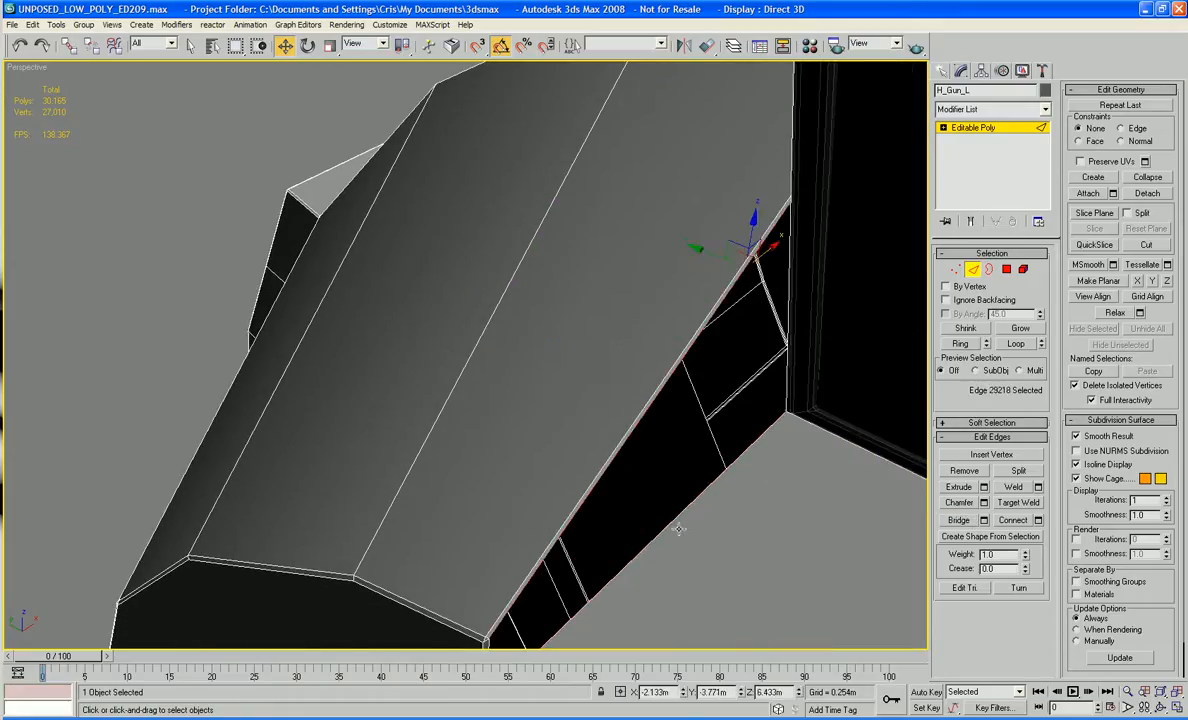
ctrl+click(620, 482)
click(959, 521)
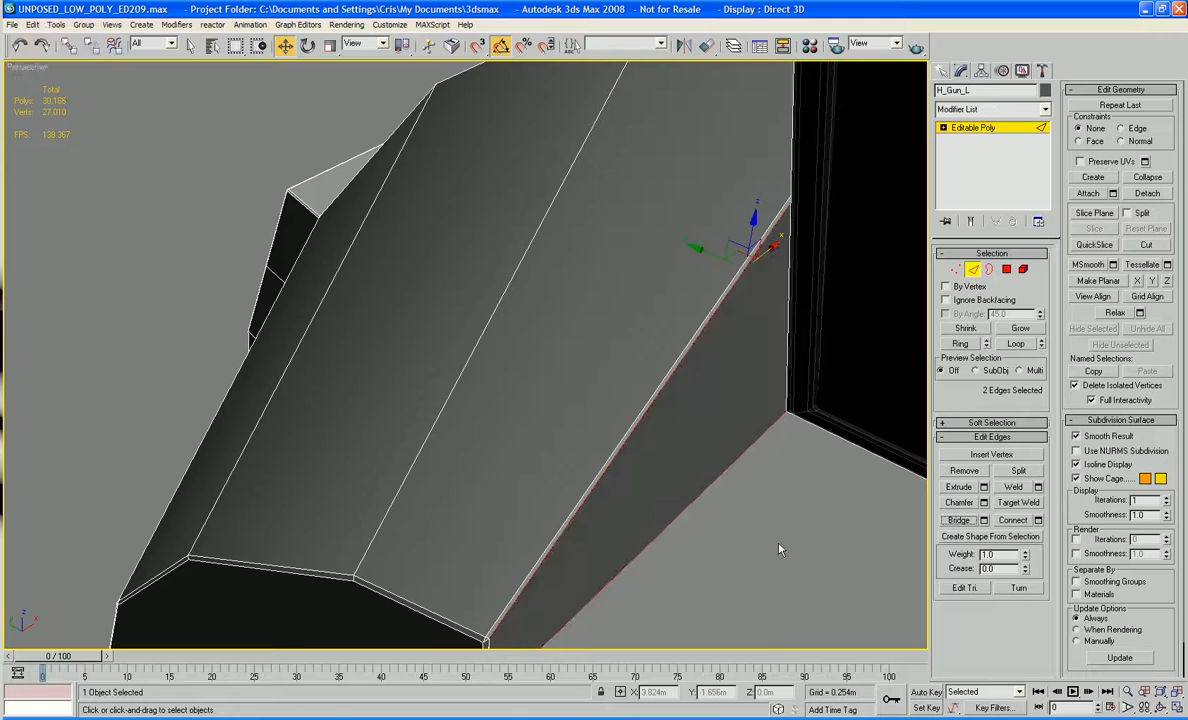
Step: Cap the open borders on both sides of the raised front recess and delete the leftover separate object inside it
alt+middle_drag(780, 549, 662, 614)
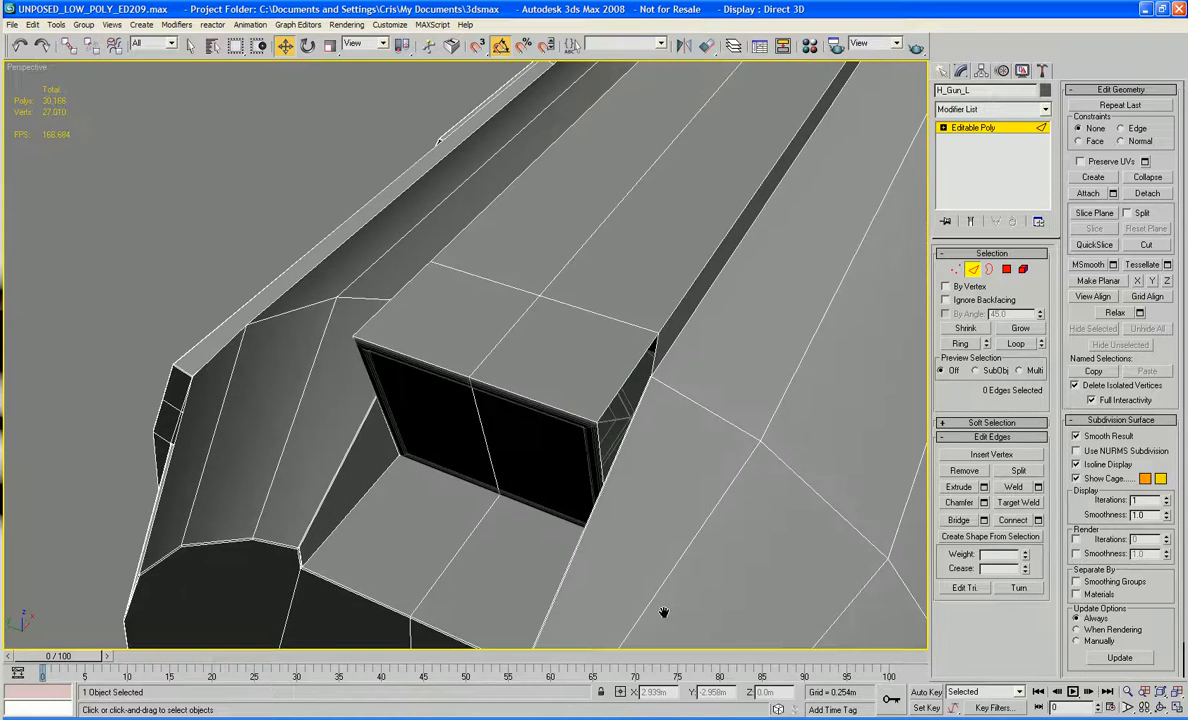
click(988, 269)
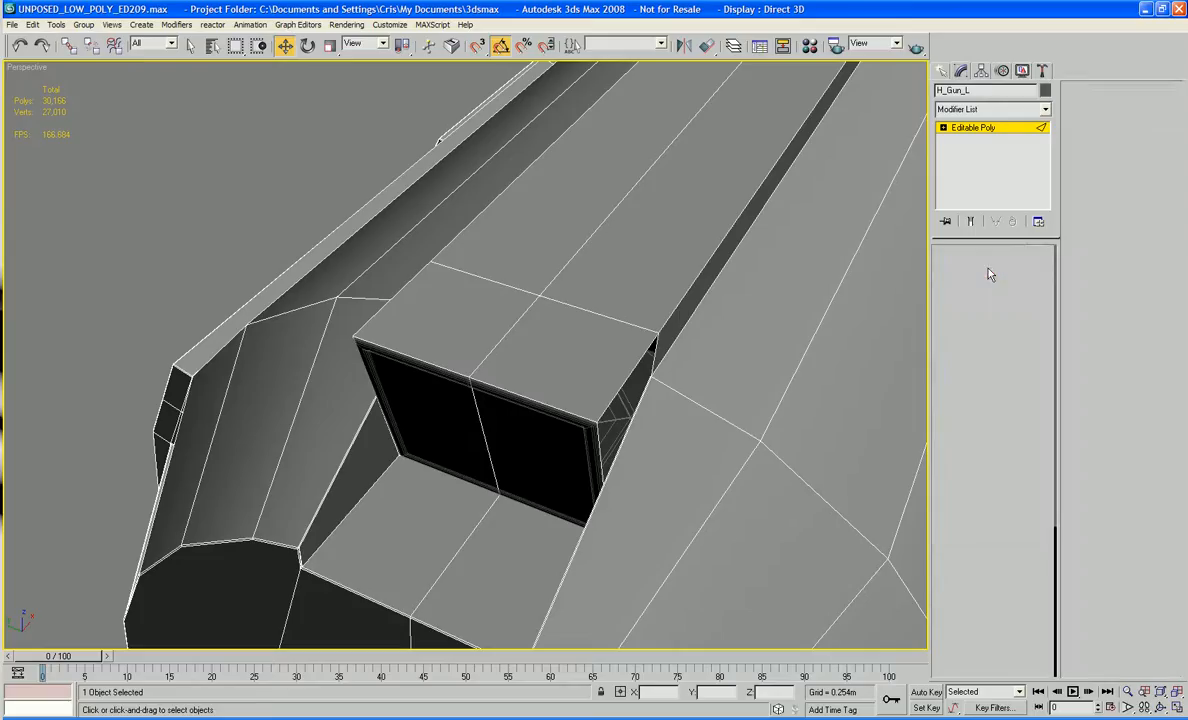
click(618, 389)
alt+middle_drag(549, 398, 644, 398)
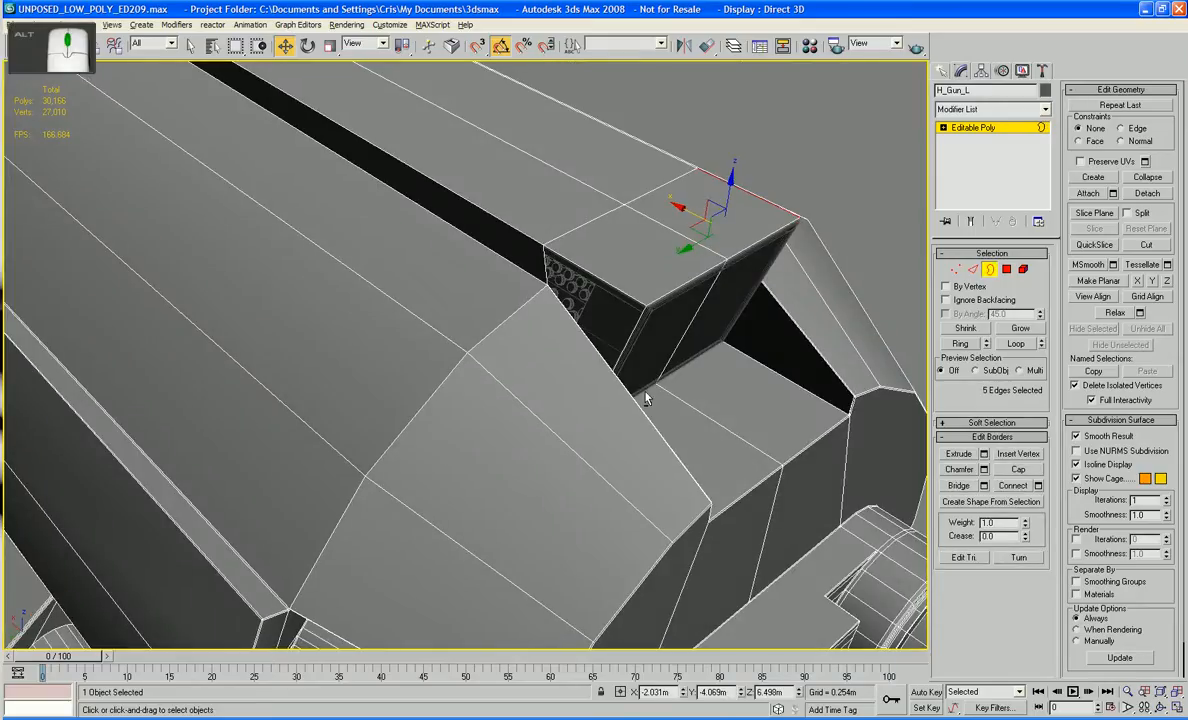
ctrl+click(621, 294)
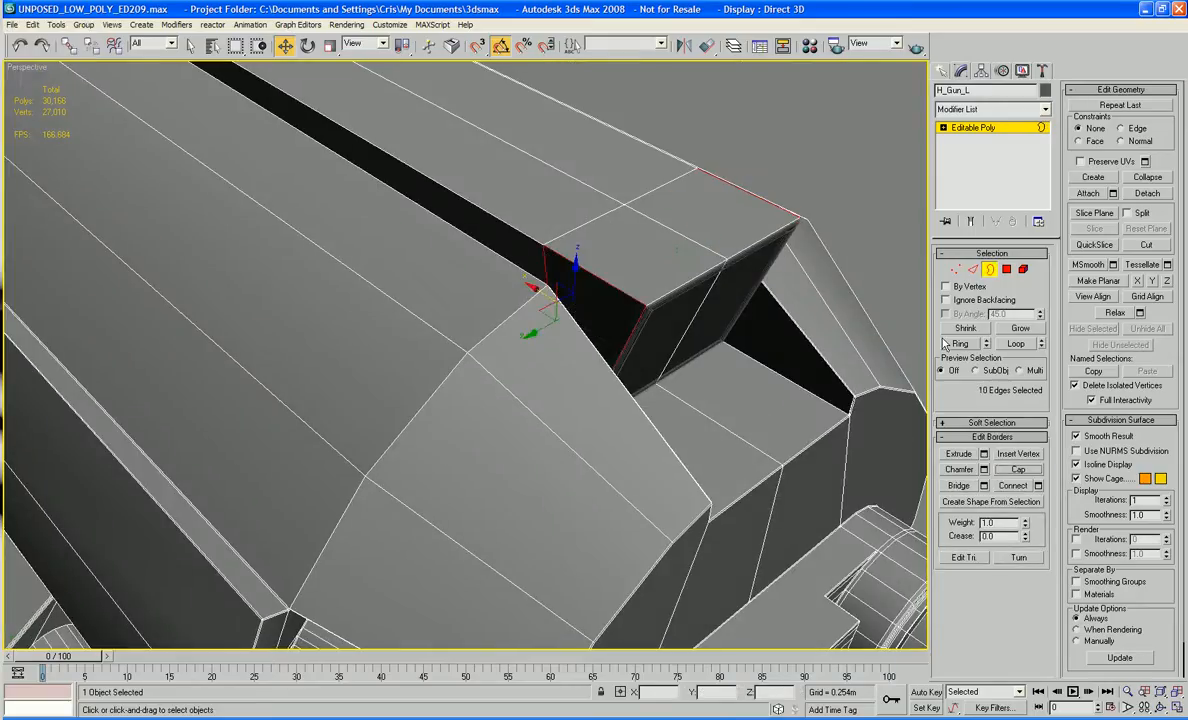
alt+middle_drag(850, 250, 726, 281)
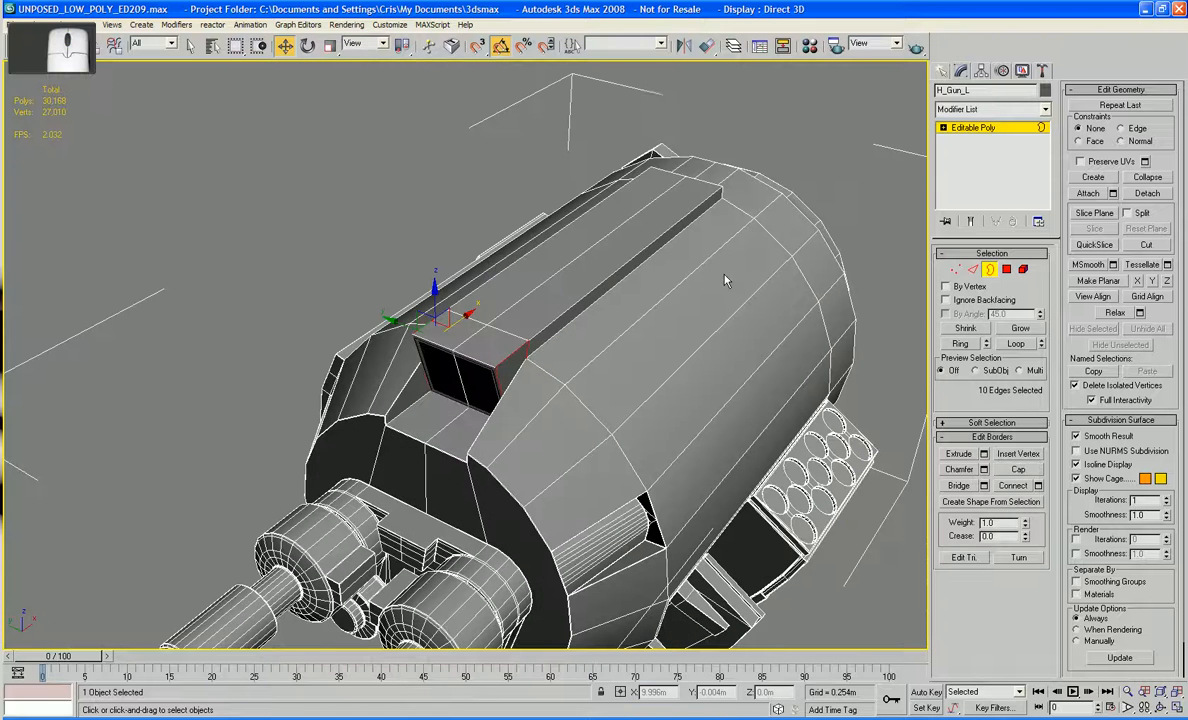
click(988, 271)
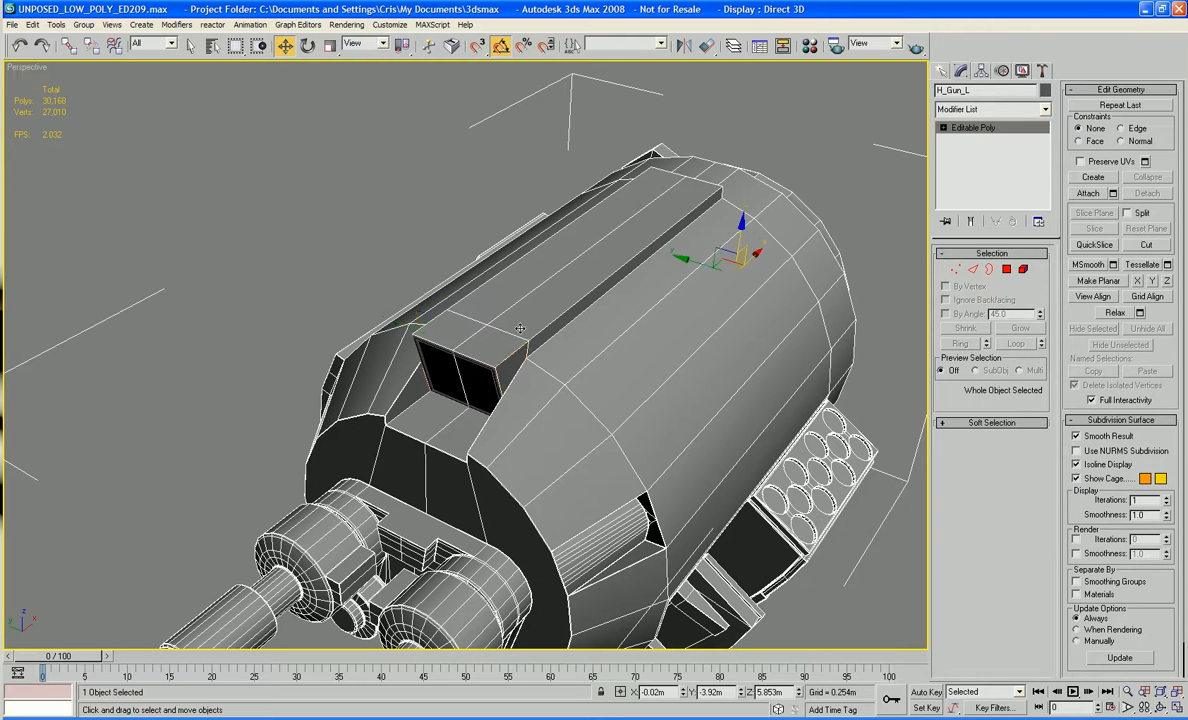
key(Delete)
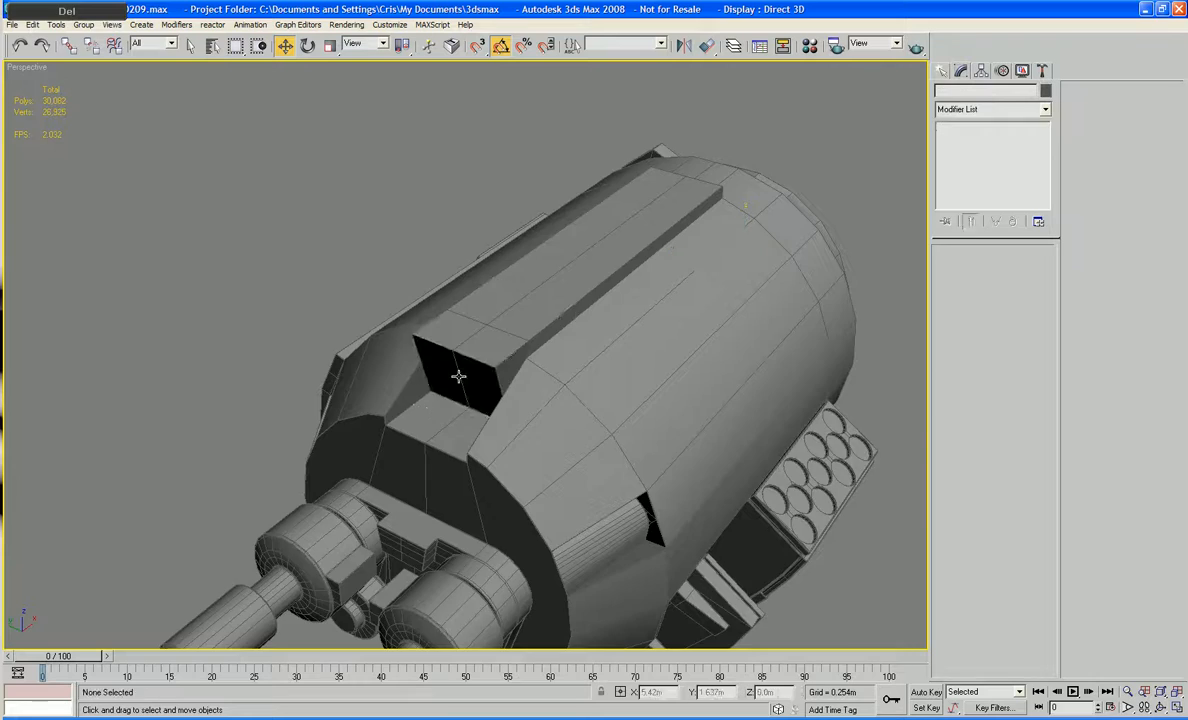
scroll(458, 376, down, 5)
alt+middle_drag(458, 376, 570, 392)
scroll(475, 373, up, 8)
scroll(535, 314, up, 6)
click(1006, 268)
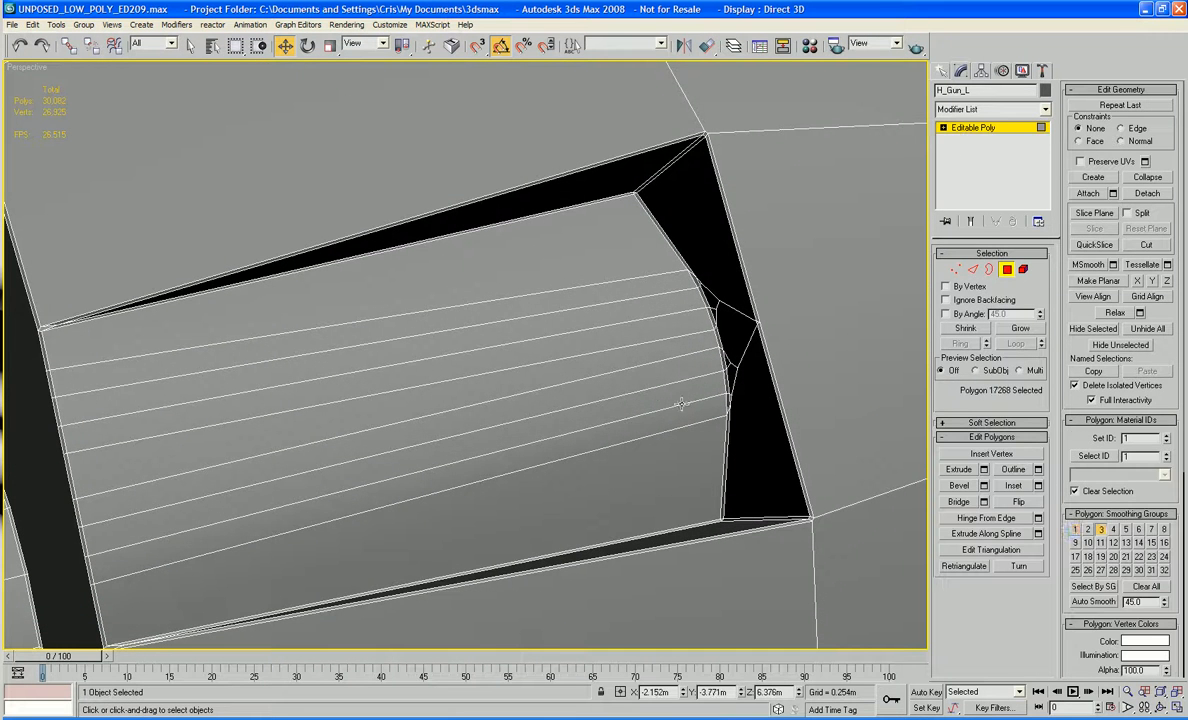
click(540, 436)
ctrl+click(534, 416)
scroll(567, 420, down, 5)
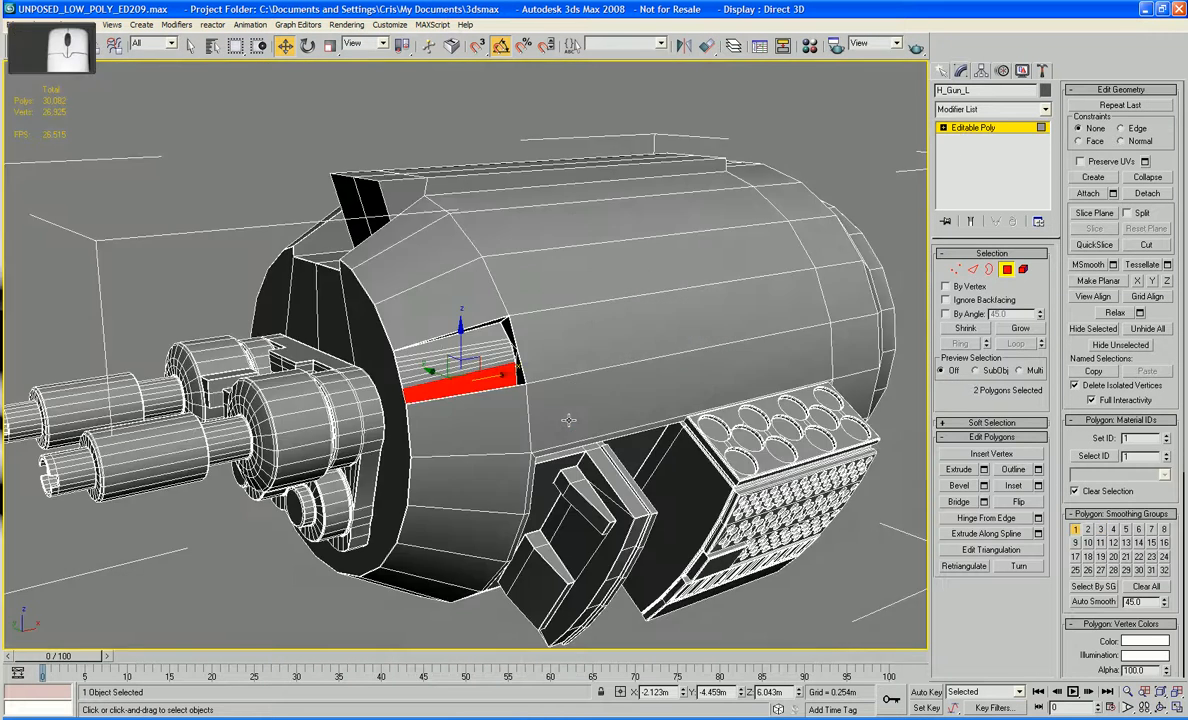
scroll(568, 420, down, 5)
Step: Delete the nine curved strip polygons filling the gun body's side opening, growing the selection to include their connected polygons
alt+middle_drag(568, 420, 674, 440)
scroll(485, 398, up, 5)
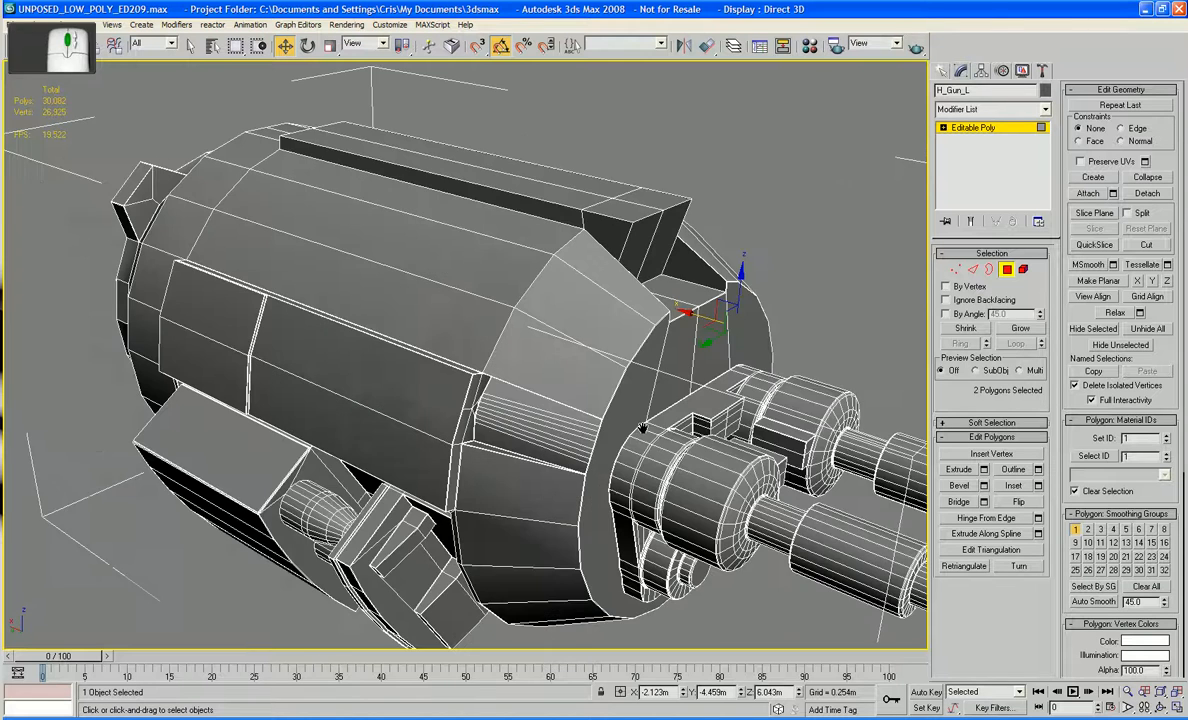
alt+middle_drag(485, 398, 504, 458)
scroll(504, 458, up, 6)
click(546, 556)
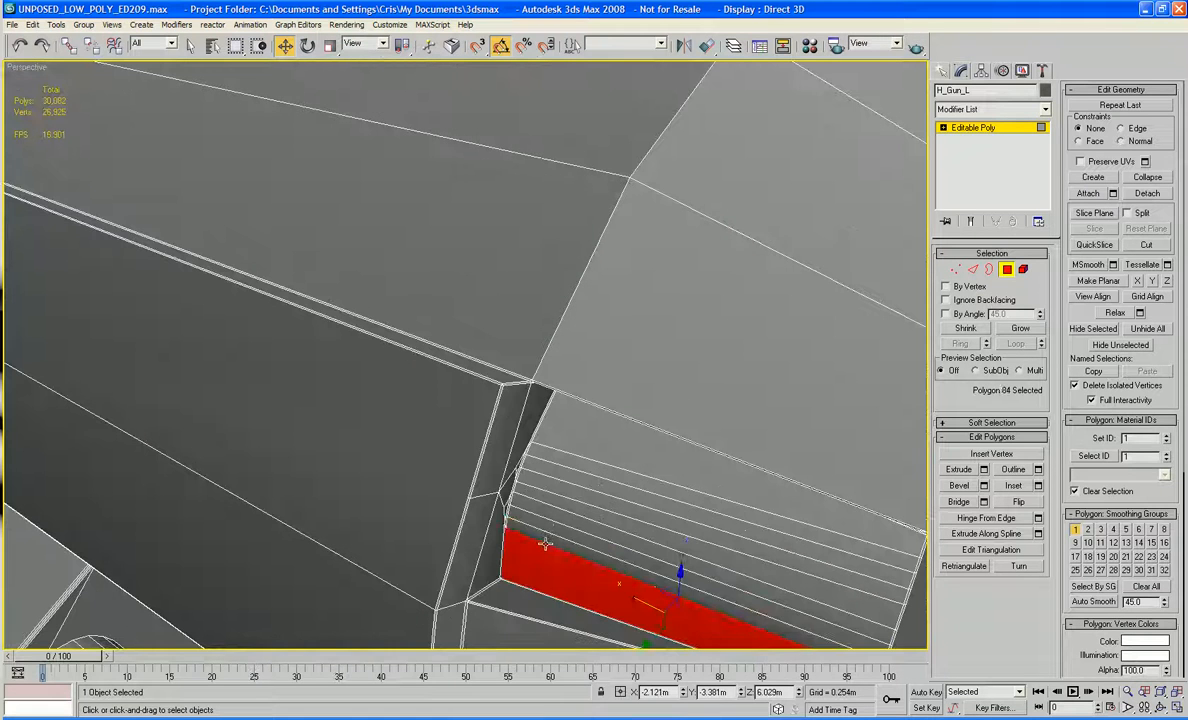
ctrl+click(545, 535)
ctrl+click(545, 523)
ctrl+click(545, 511)
ctrl+click(548, 490)
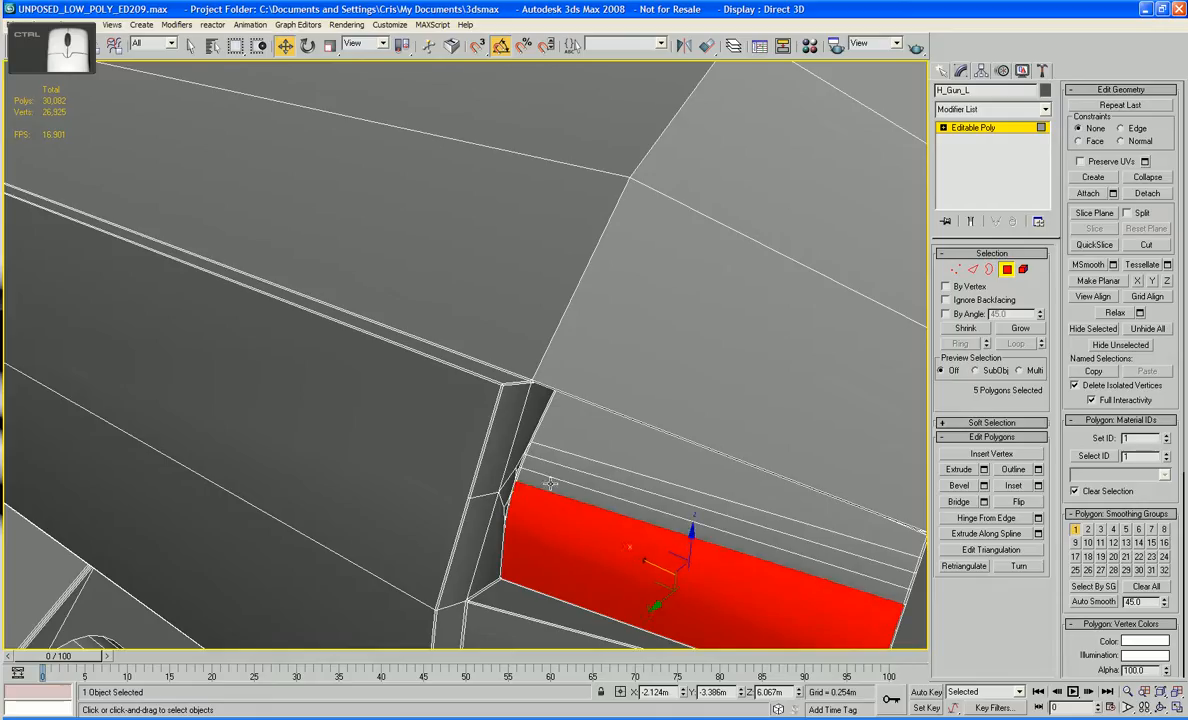
ctrl+click(553, 477)
ctrl+click(558, 464)
ctrl+click(563, 451)
ctrl+click(565, 446)
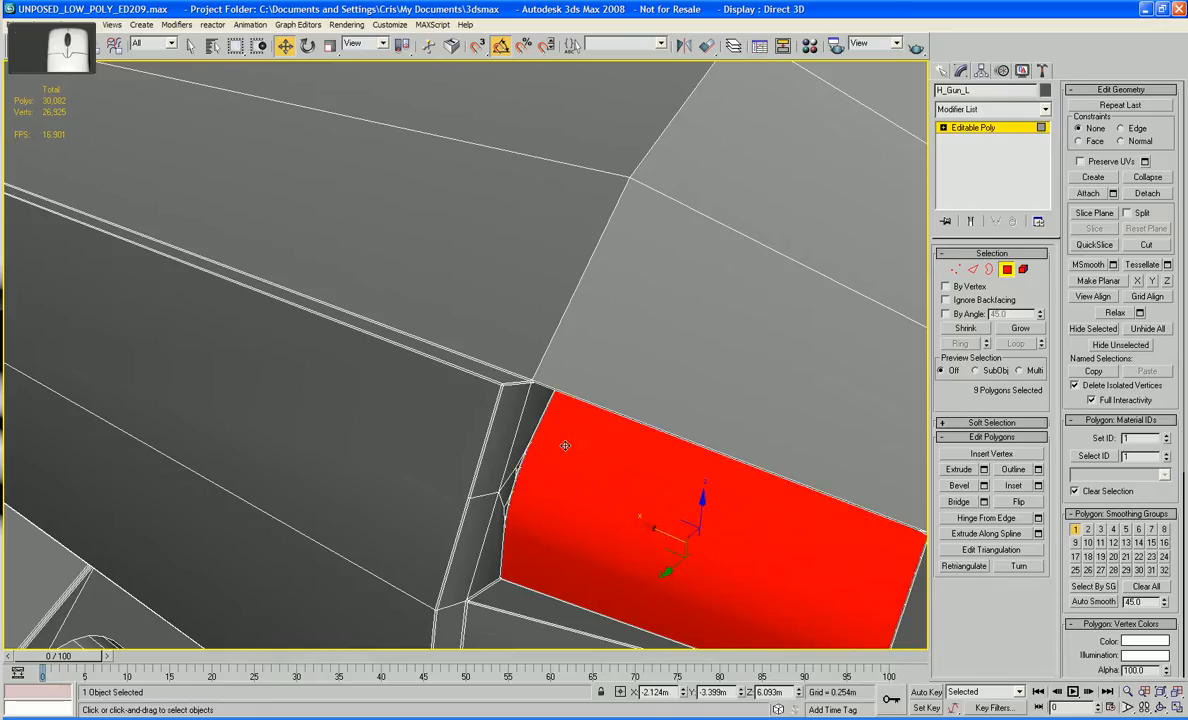
alt+middle_drag(584, 487, 592, 474)
middle_drag(684, 450, 555, 460)
click(1018, 328)
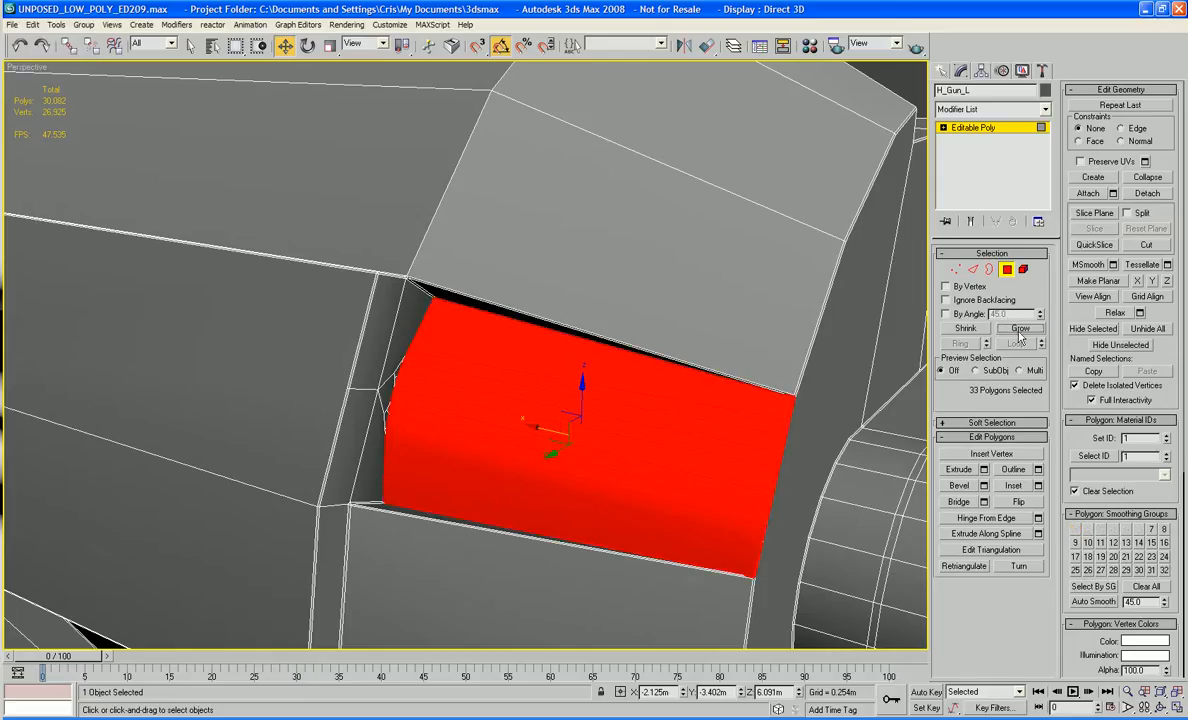
key(Delete)
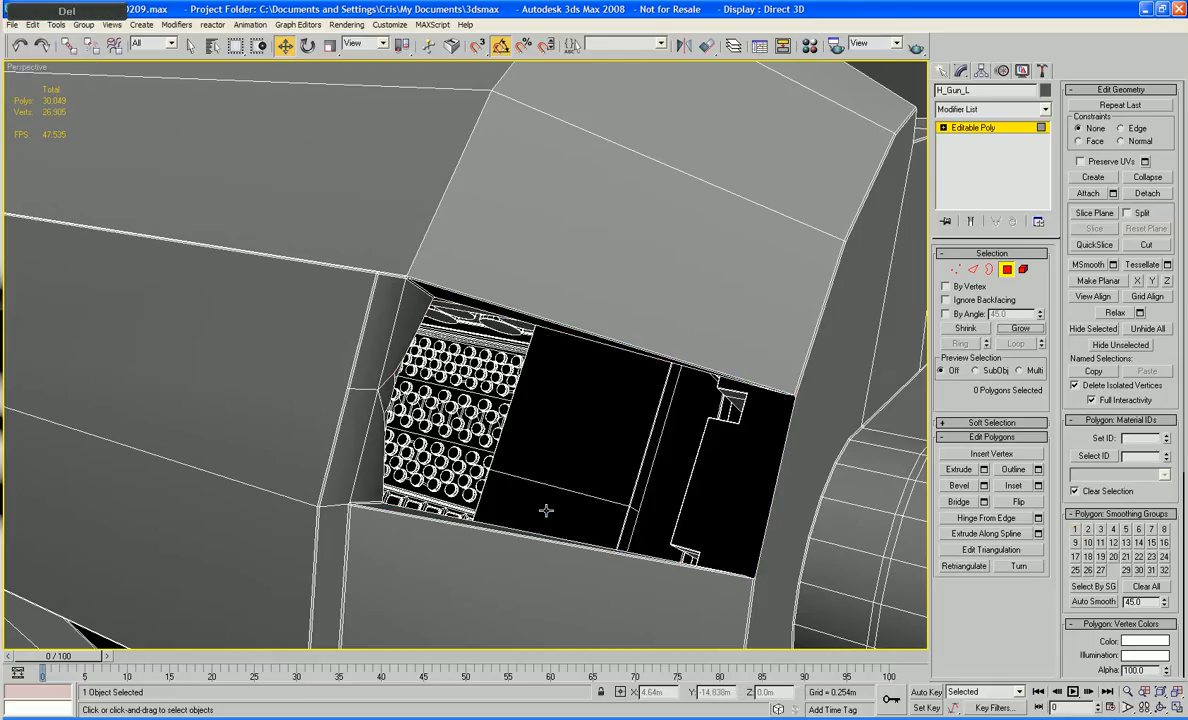
Step: Delete the small leftover polygons one by one along the rear edge of the side opening
click(400, 327)
key(Delete)
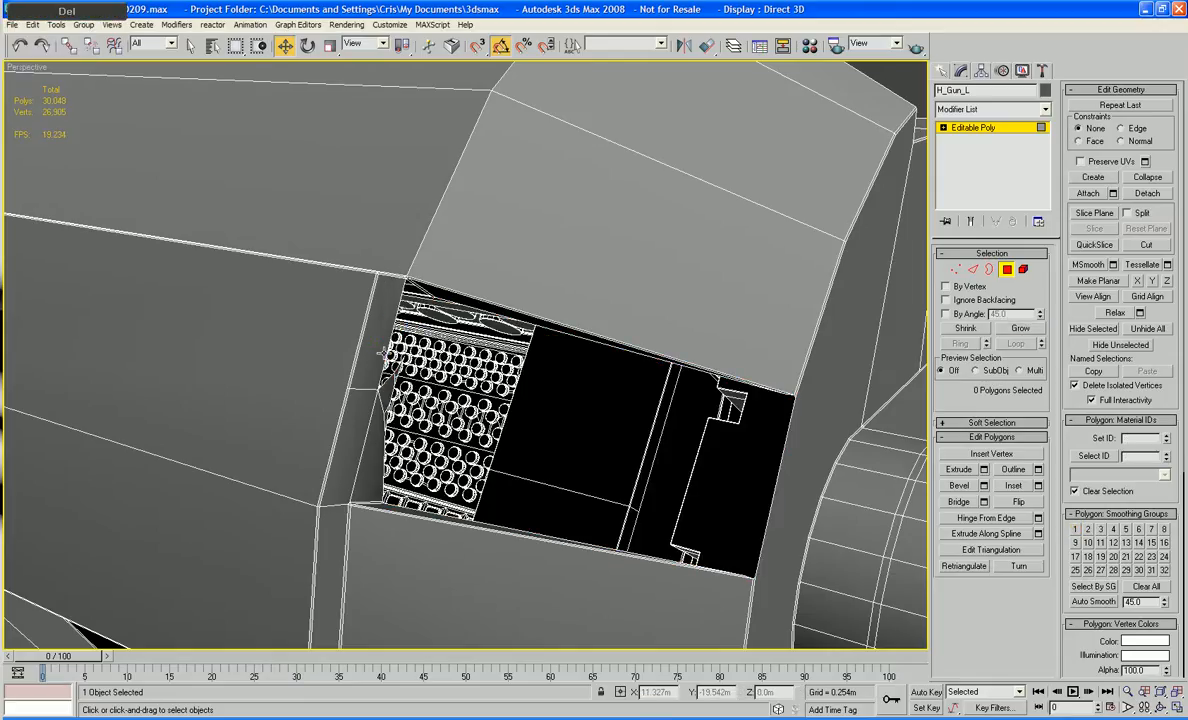
click(386, 392)
key(Delete)
click(355, 440)
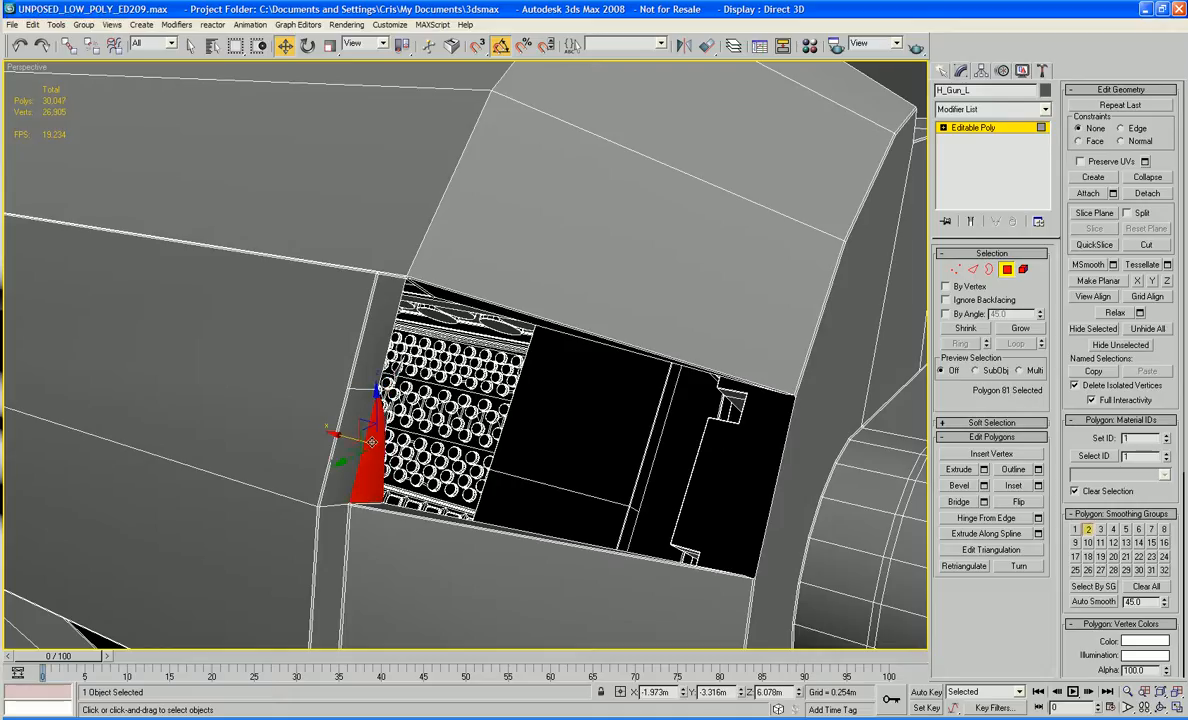
key(Delete)
alt+middle_drag(410, 387, 218, 336)
key(Delete)
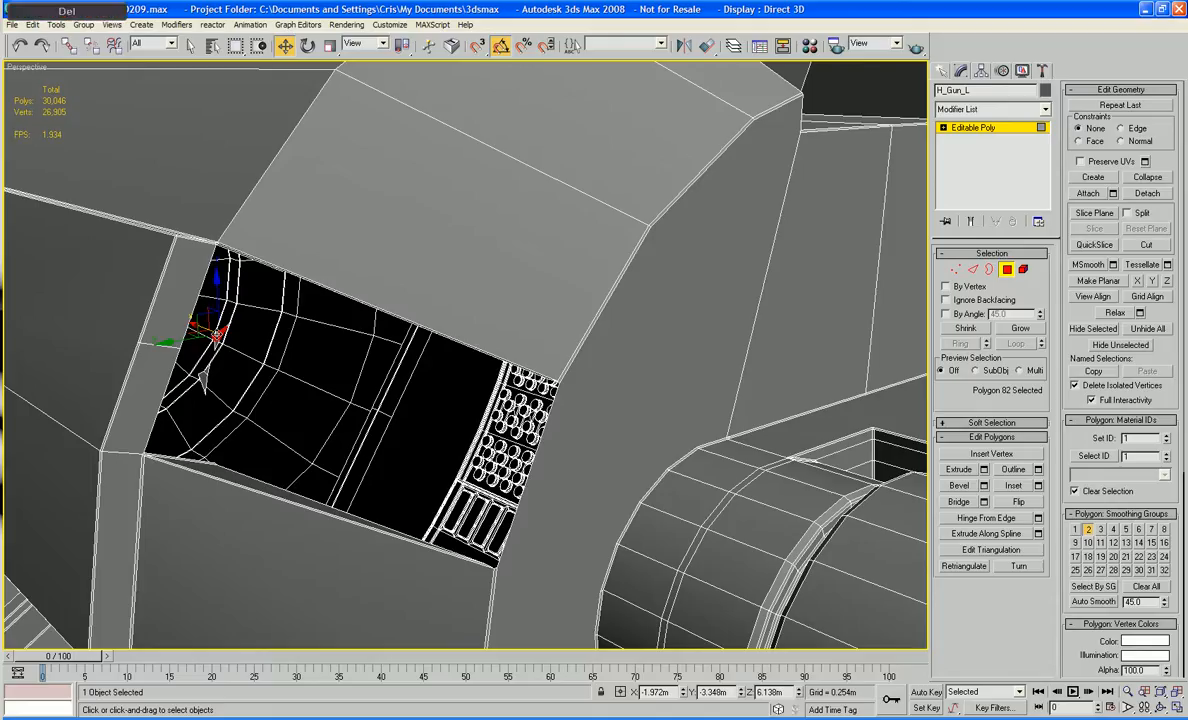
click(215, 343)
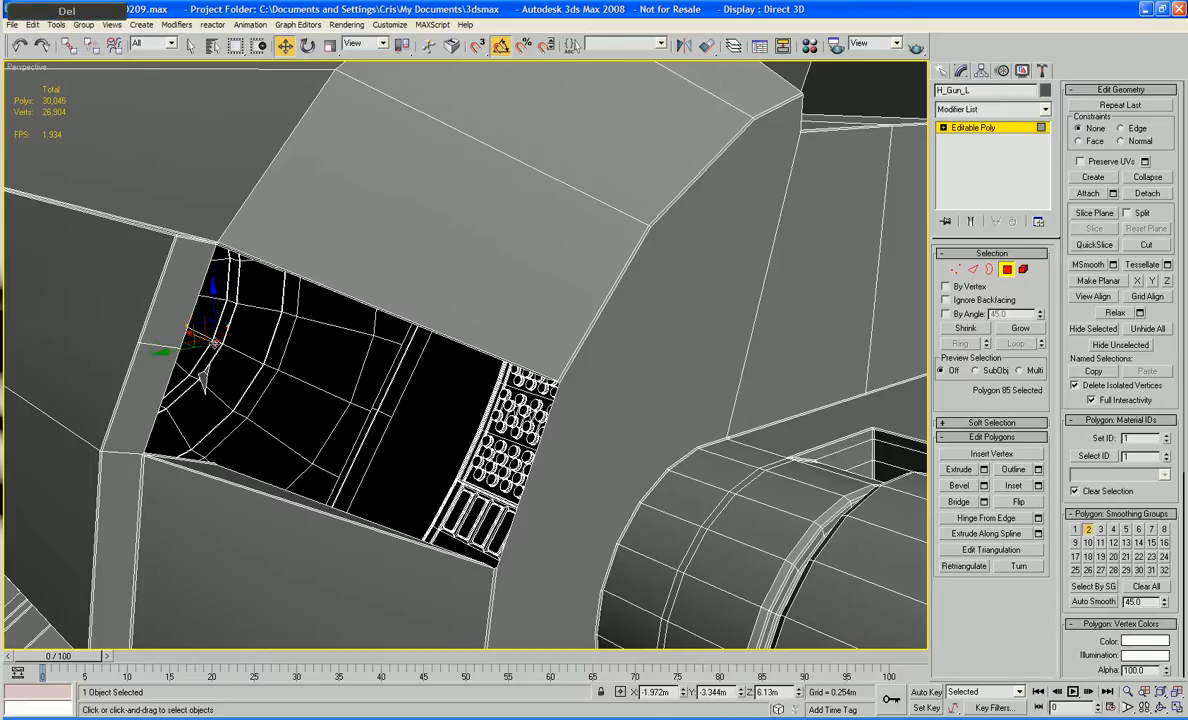
key(Delete)
Step: Delete the remaining four-polygon leftover element at the rear edge of the side opening
click(1023, 269)
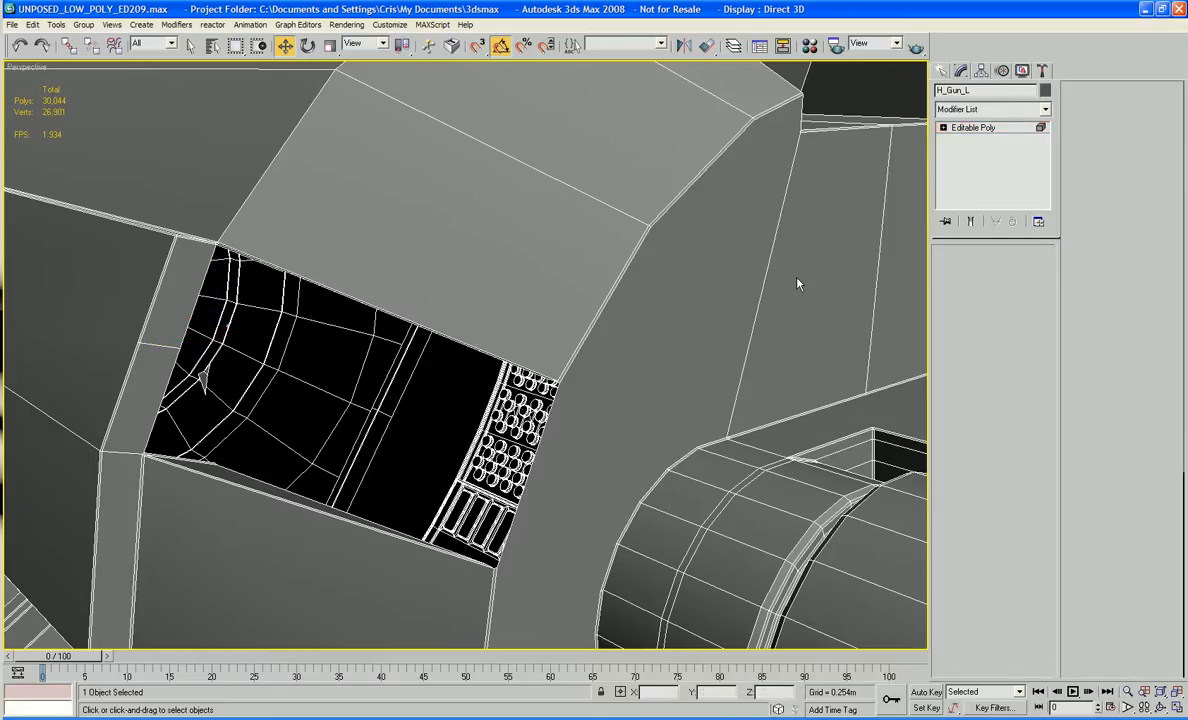
click(791, 278)
key(ctrl+i)
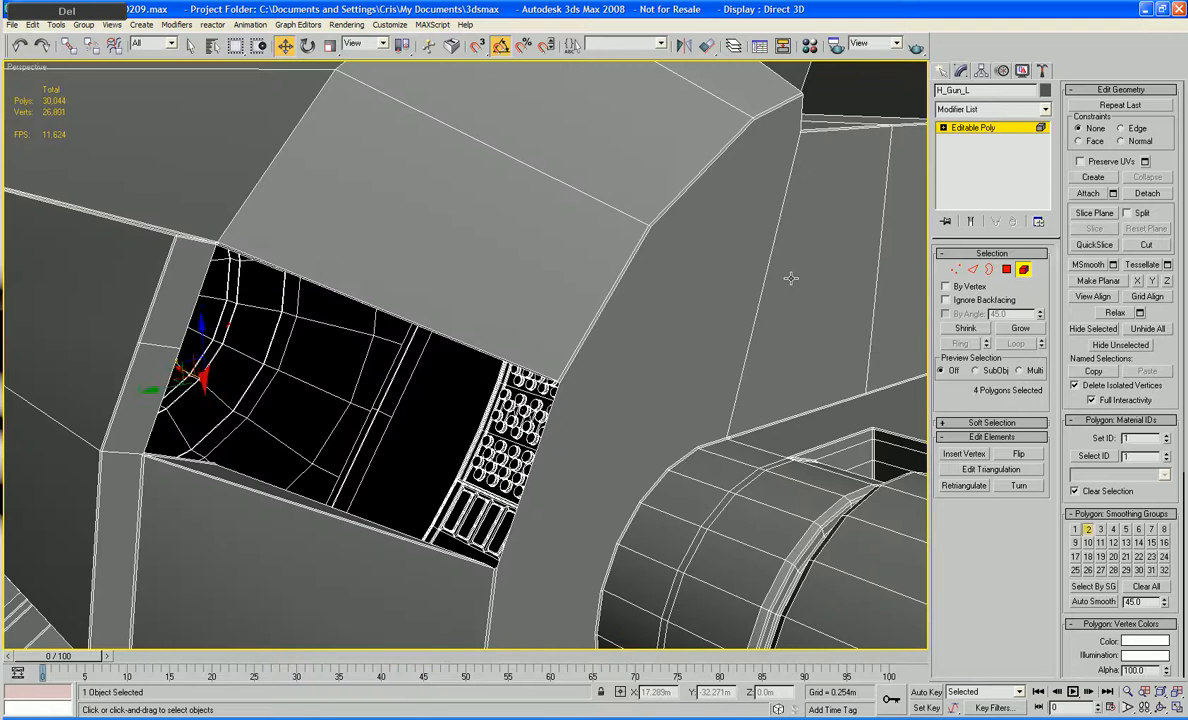
key(Delete)
Step: Bridge the inner long edges along the two sides of the side opening to form a flat floor
scroll(538, 440, up, 4)
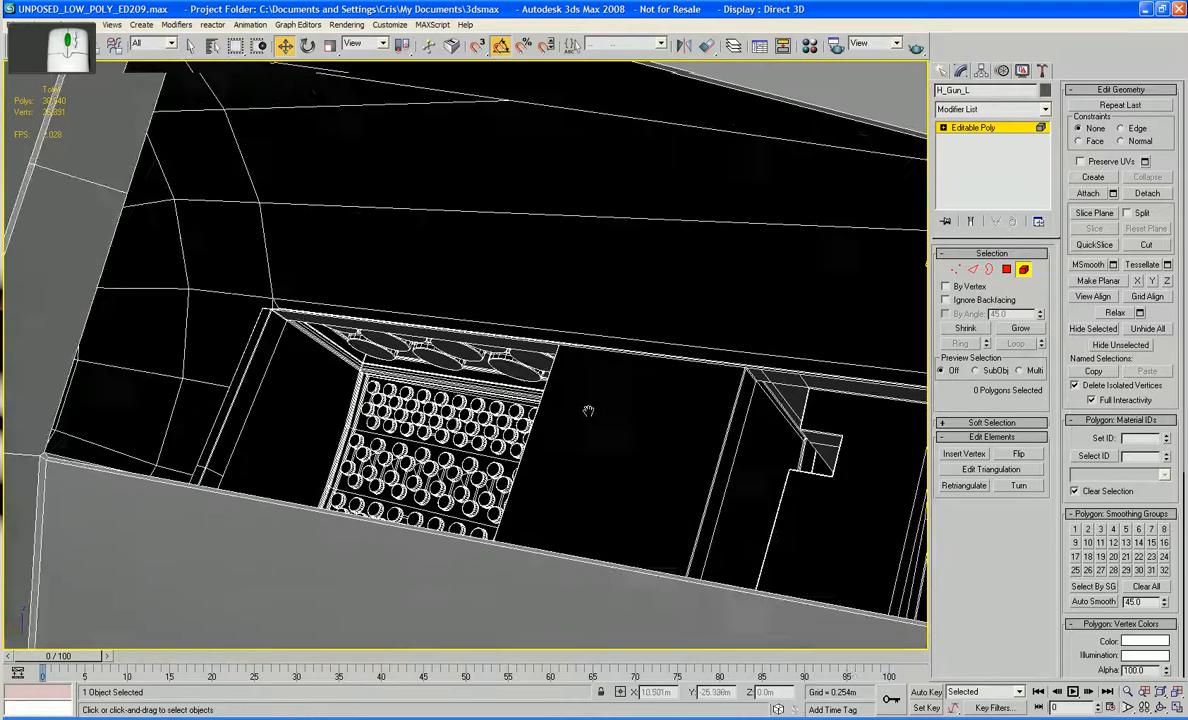
middle_drag(588, 411, 499, 407)
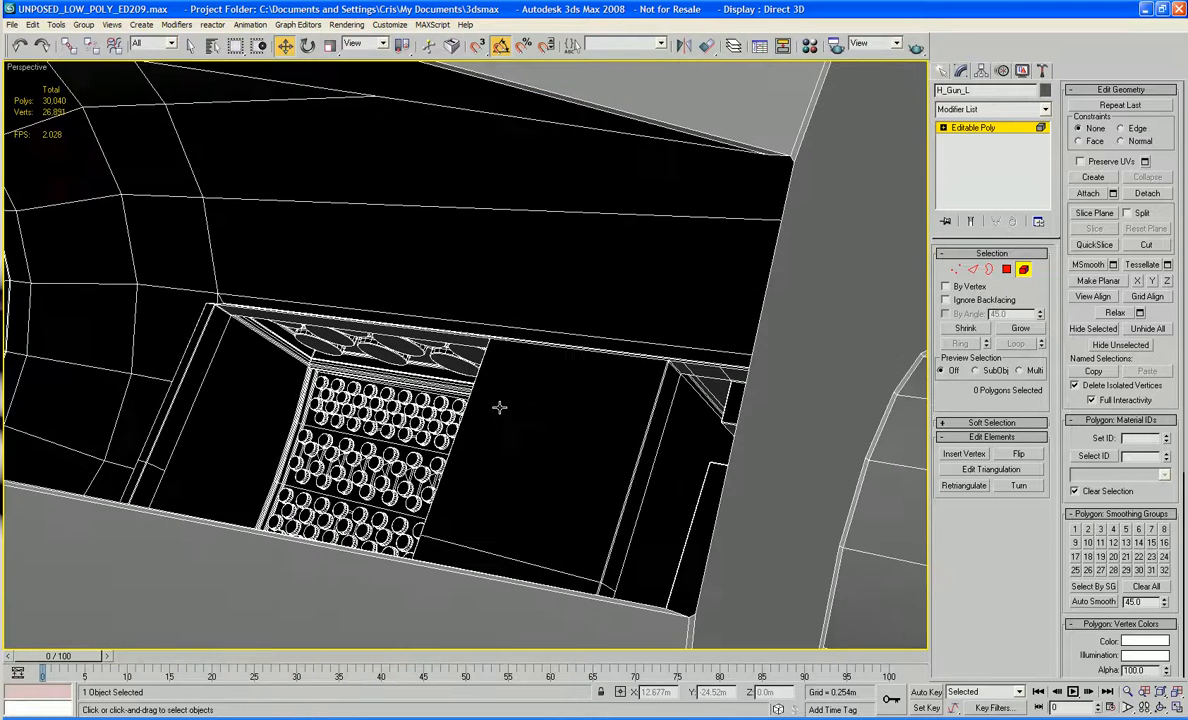
key(2)
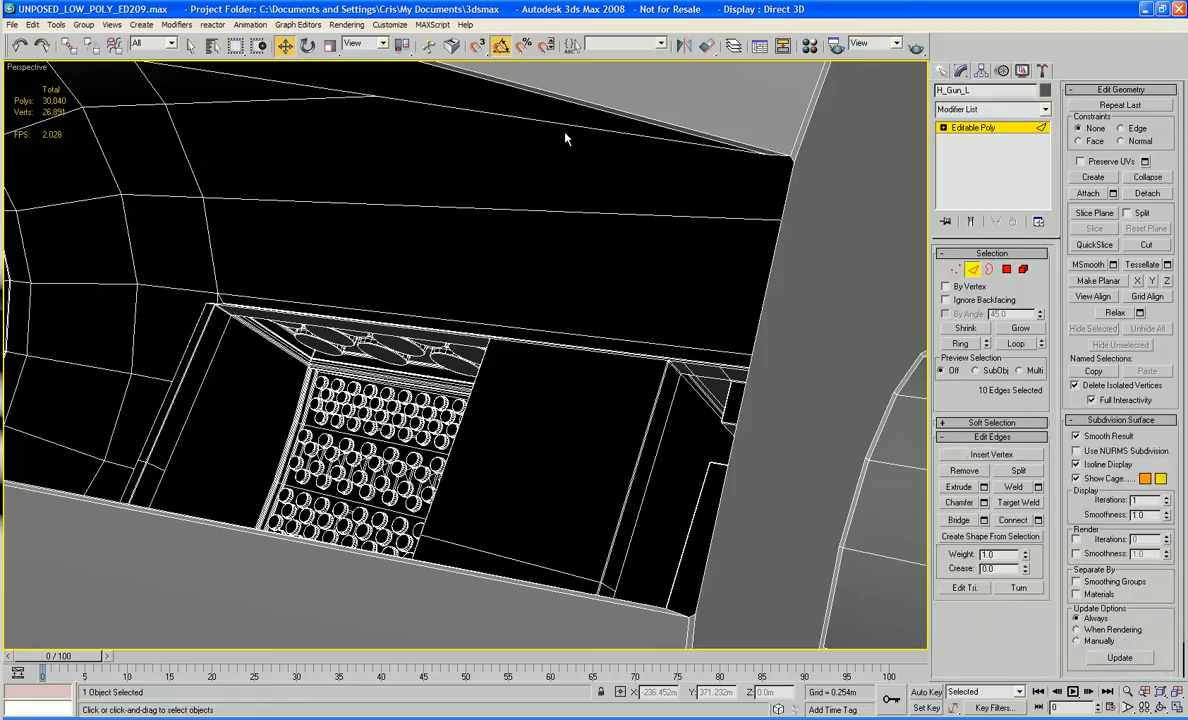
alt+middle_drag(565, 138, 562, 125)
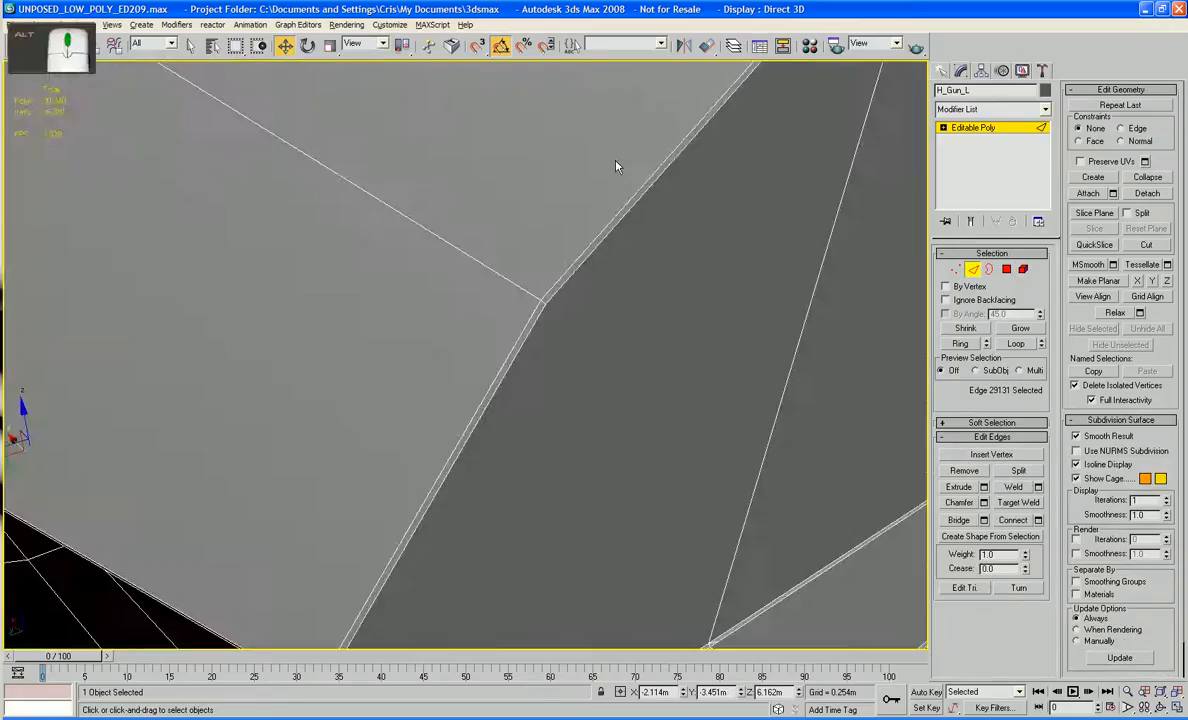
alt+middle_drag(616, 166, 850, 90)
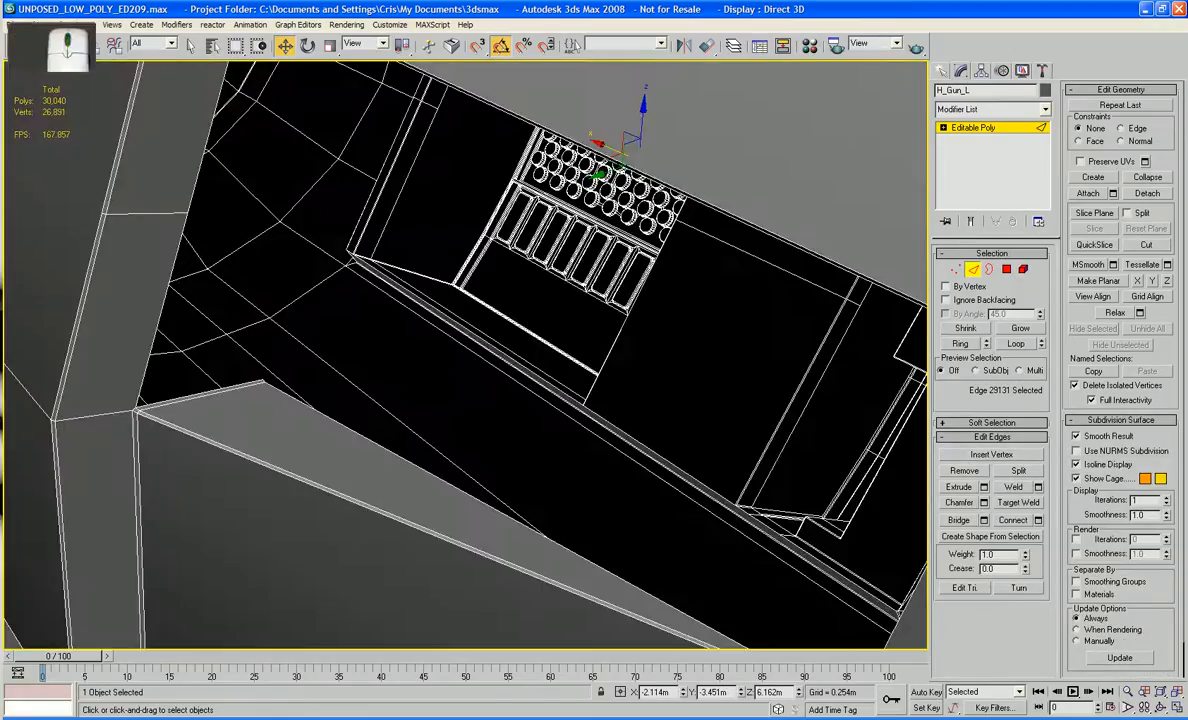
ctrl+click(522, 522)
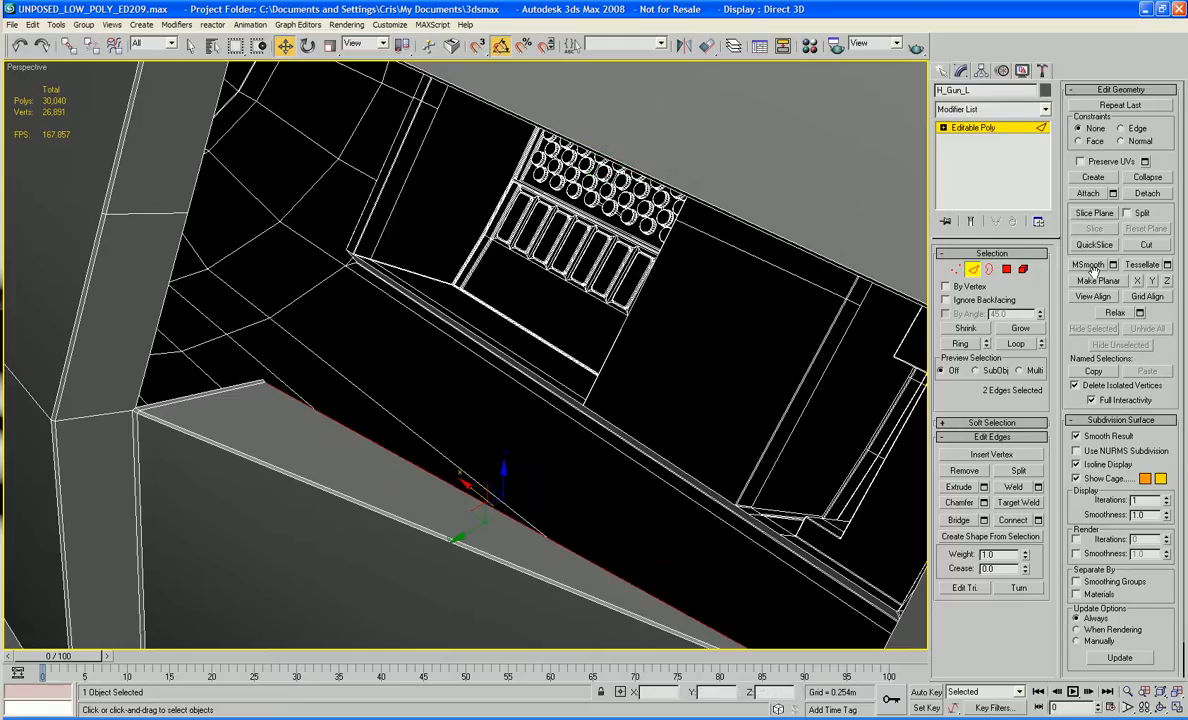
click(960, 521)
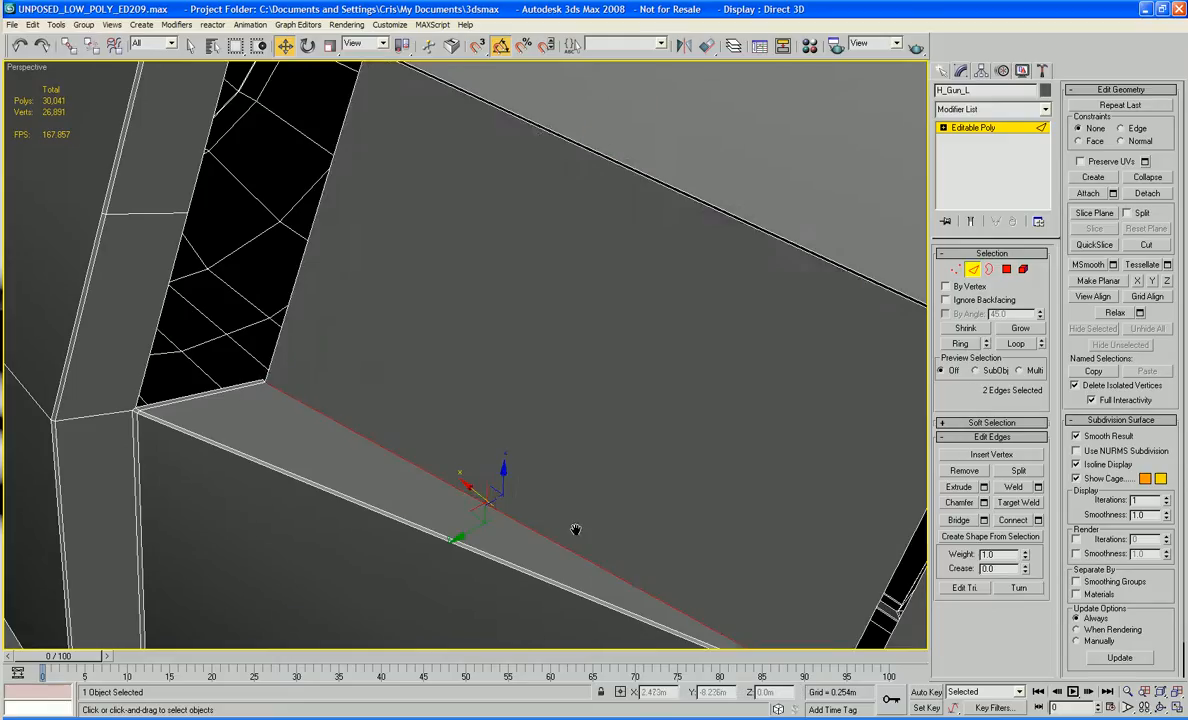
Step: Bridge the two short inner edges at the rear end of the side opening to form its end wall
middle_drag(574, 529, 666, 440)
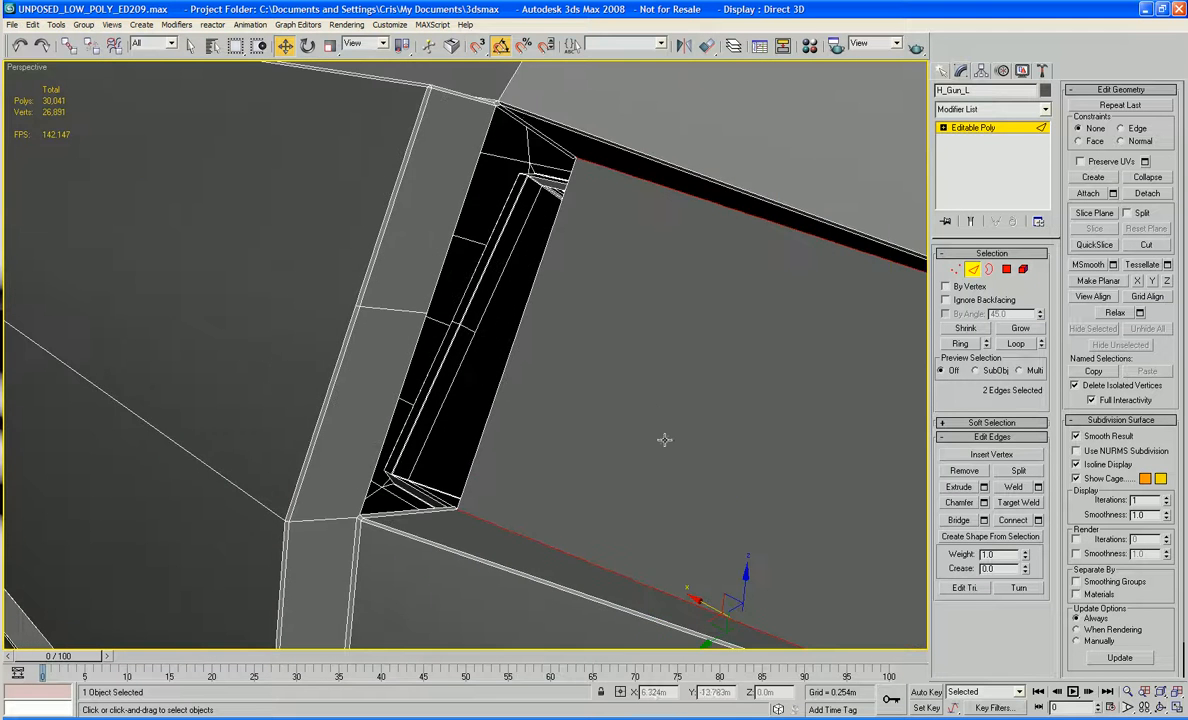
scroll(665, 440, up, 2)
scroll(665, 440, down, 1)
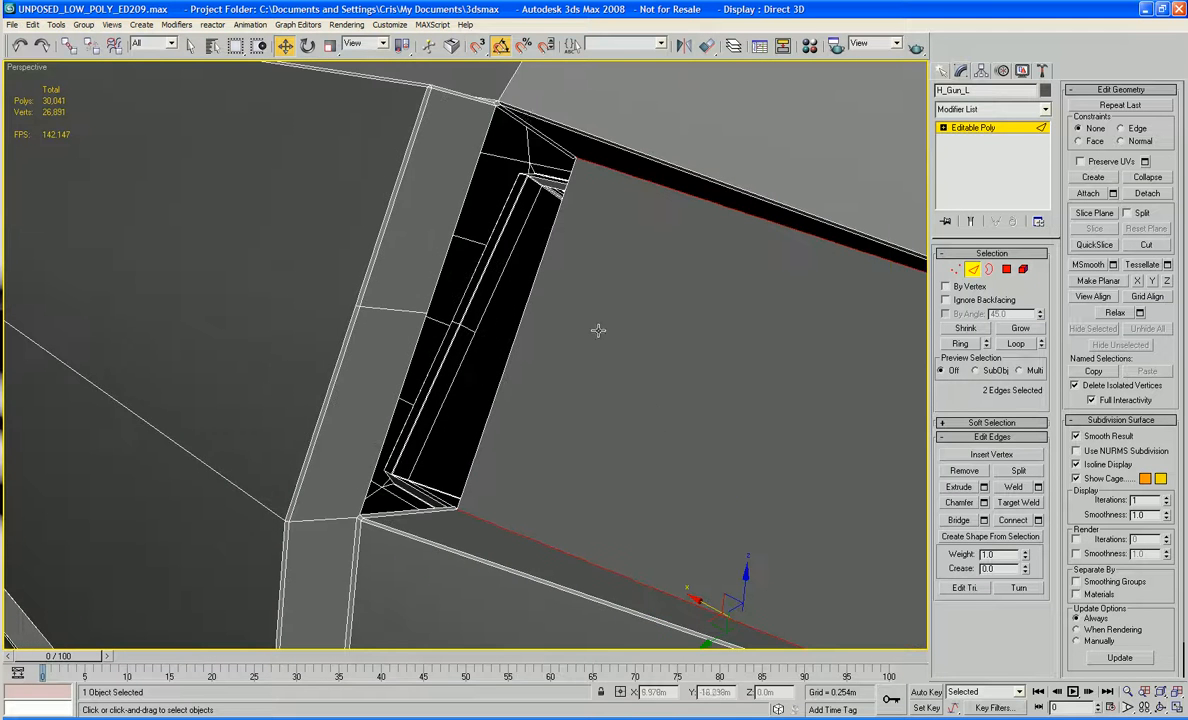
click(533, 134)
ctrl+click(380, 511)
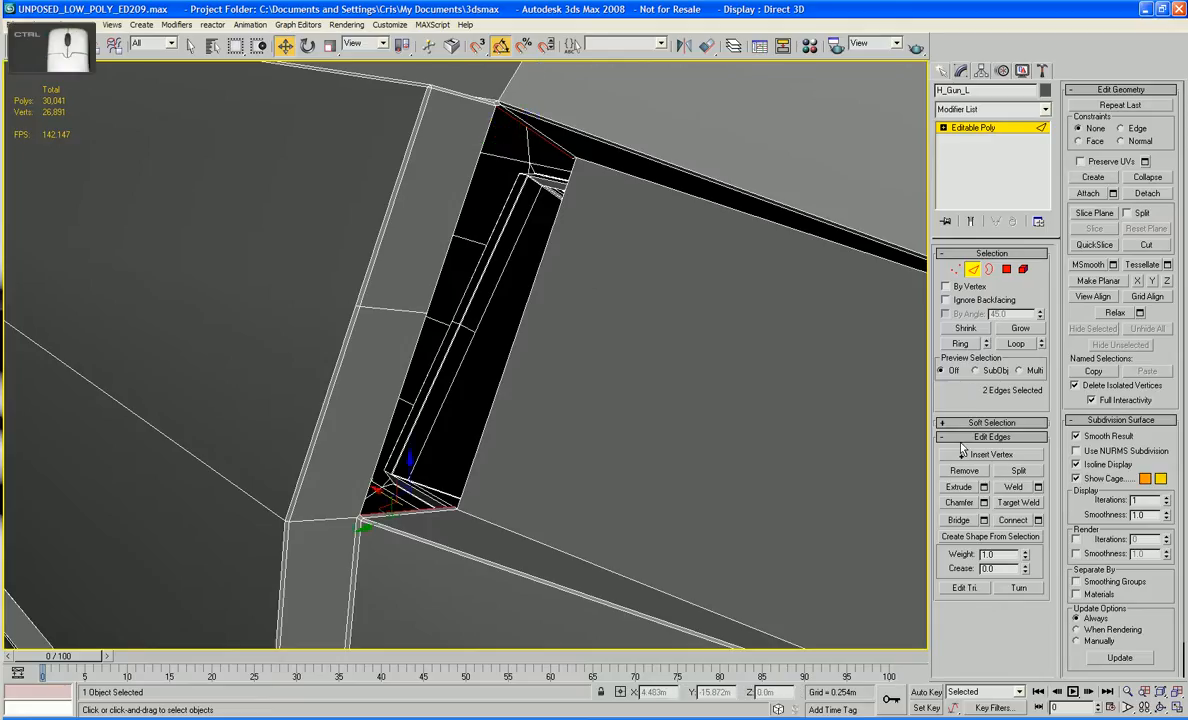
click(957, 520)
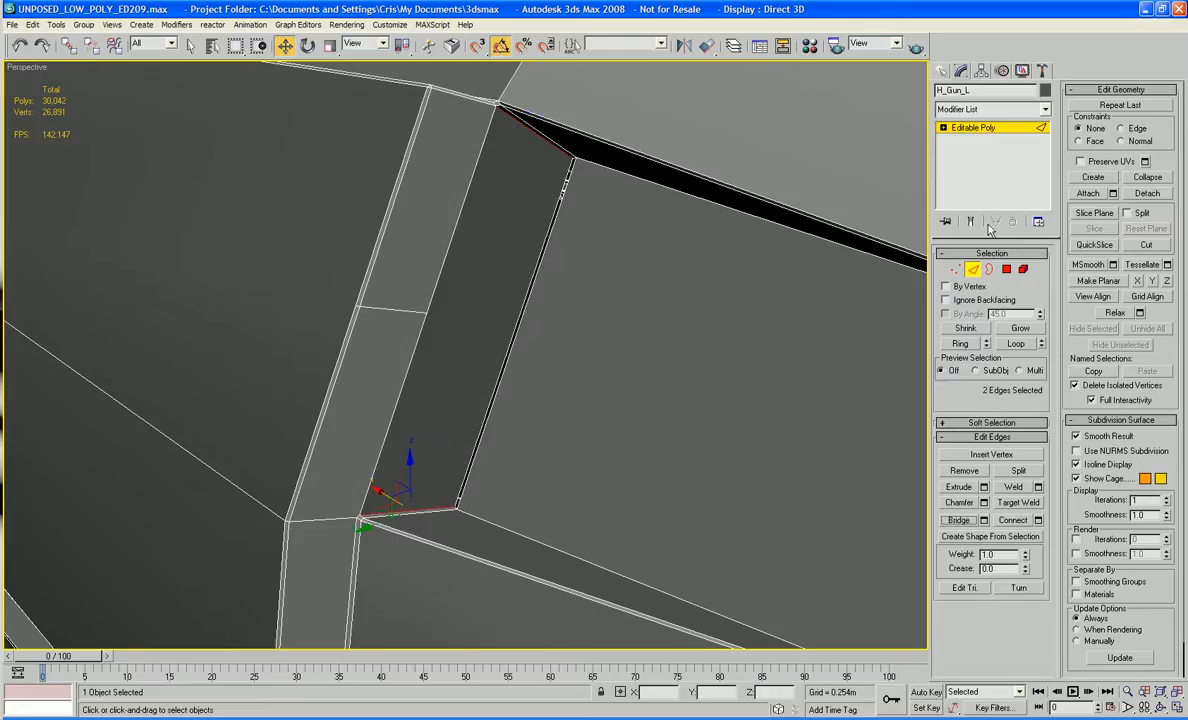
Step: Cap the thin open border between the rear end wall and the floor of the side opening
key(3)
click(522, 311)
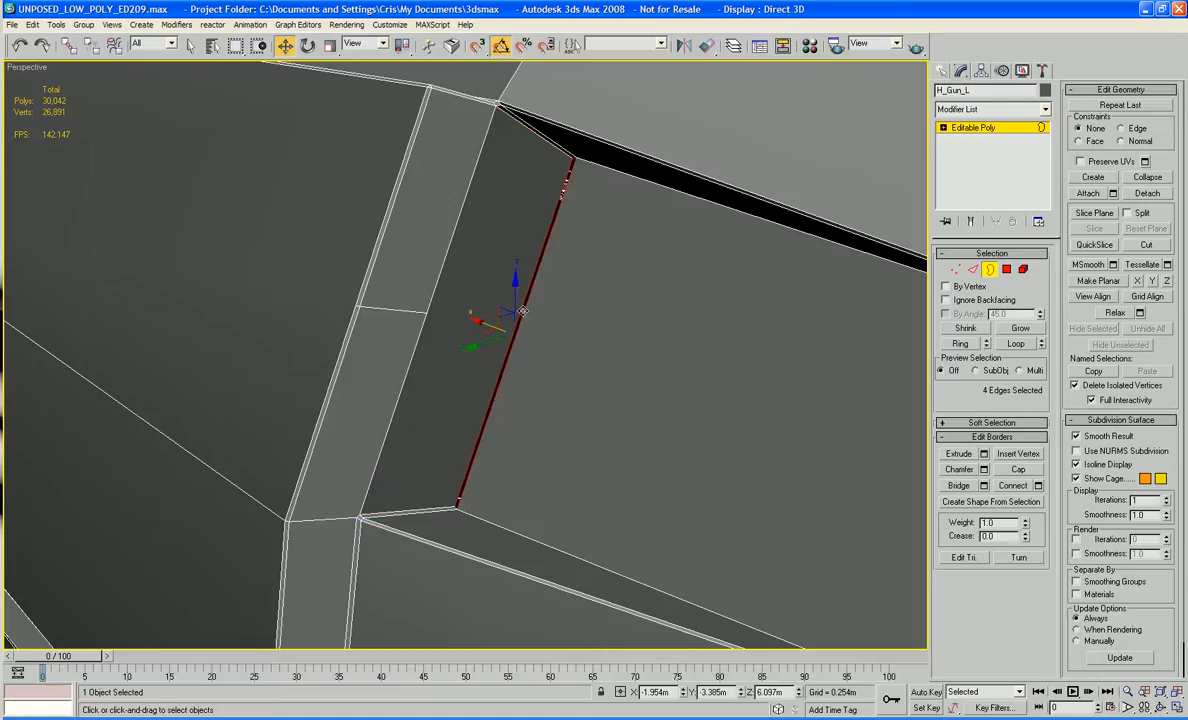
click(1026, 473)
middle_drag(665, 455, 464, 379)
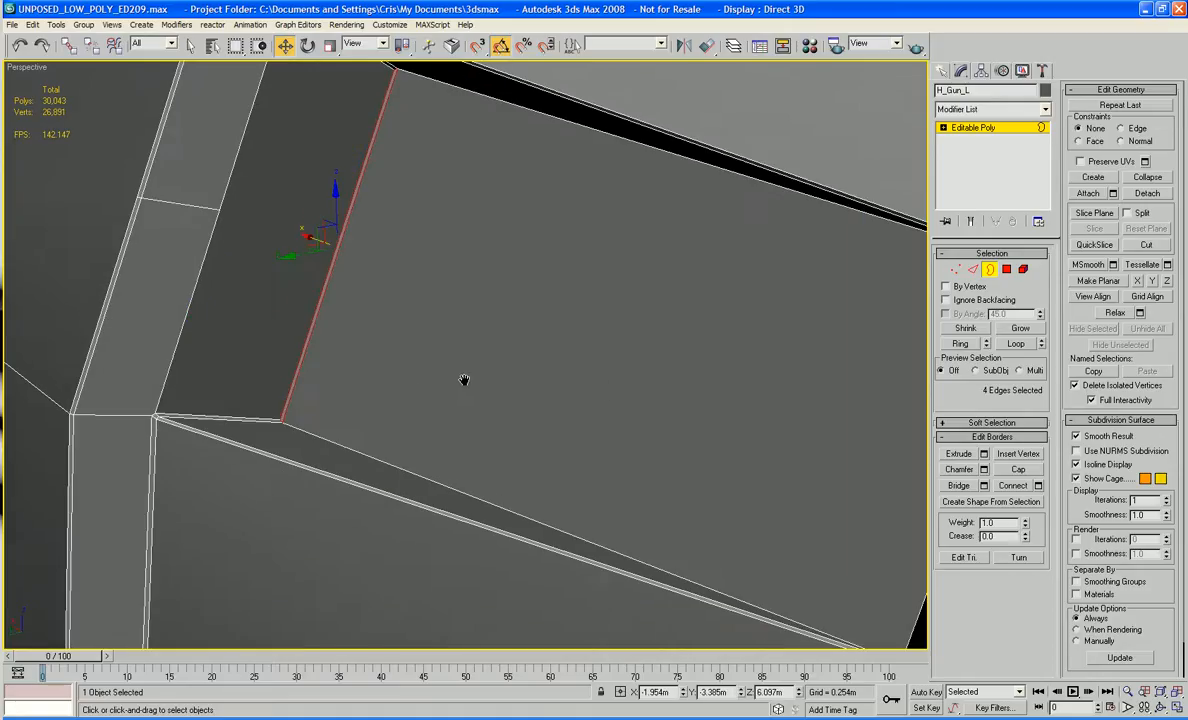
middle_drag(723, 475, 727, 512)
middle_drag(594, 497, 692, 512)
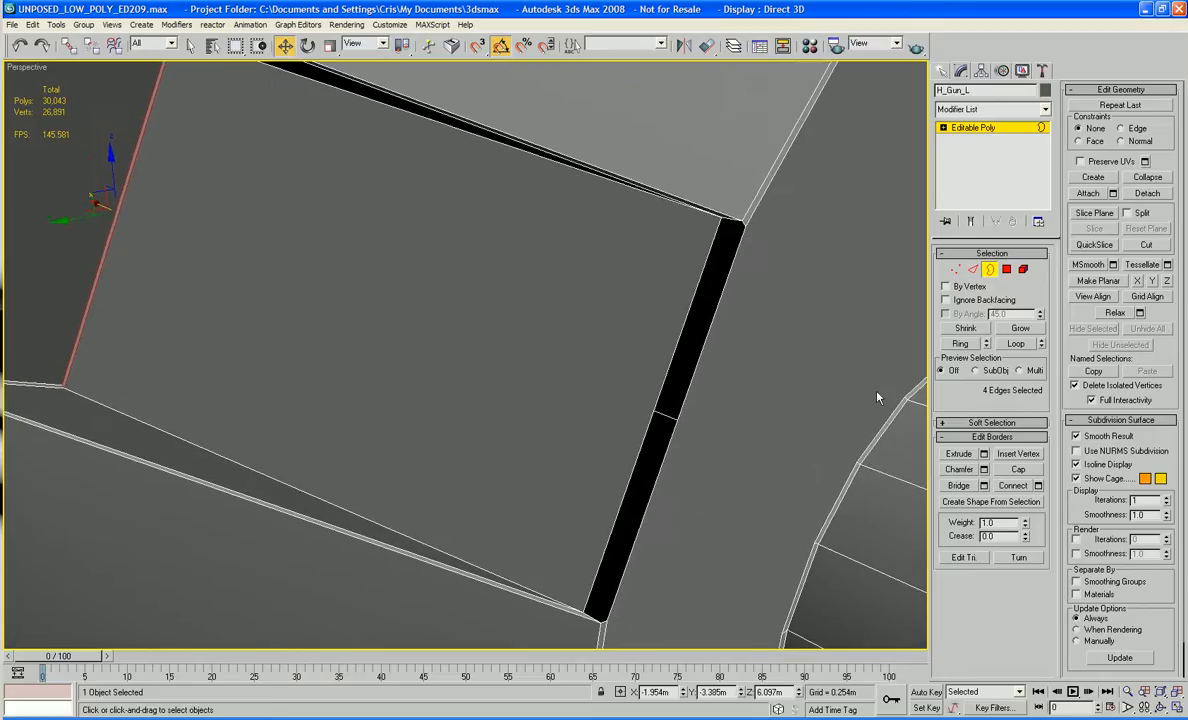
Step: Bridge the two short corner edges at either side of the open gap opposite the rear wall of the side opening
click(973, 270)
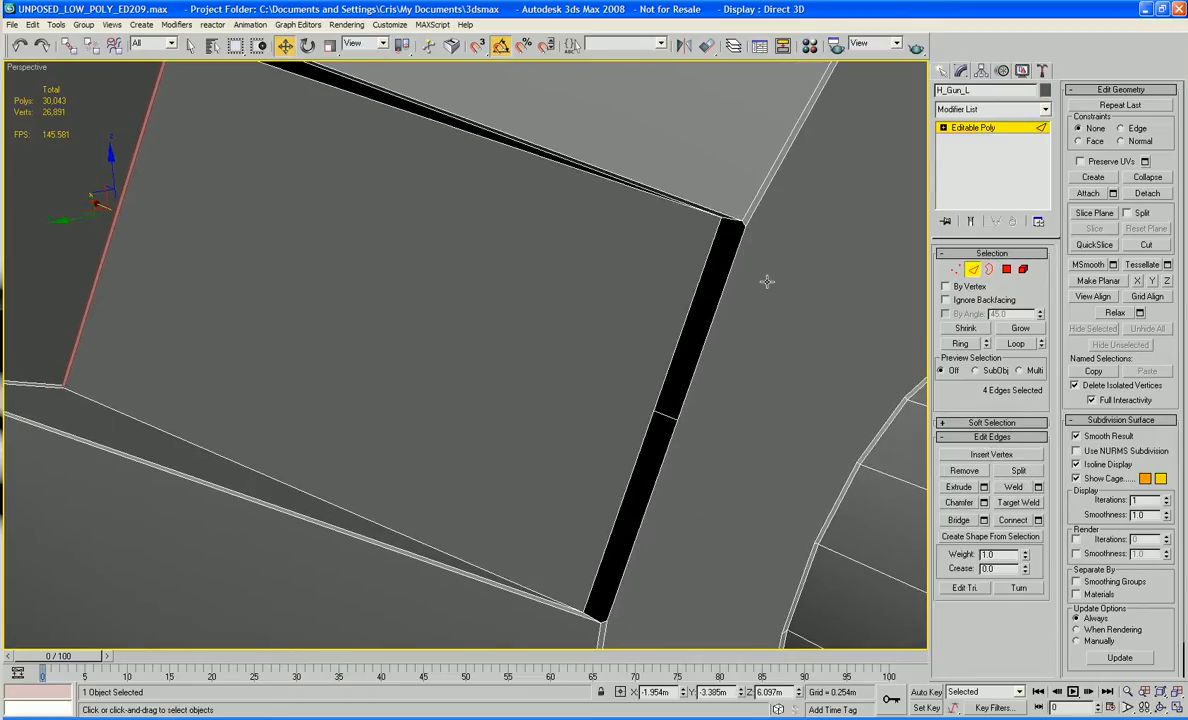
click(739, 224)
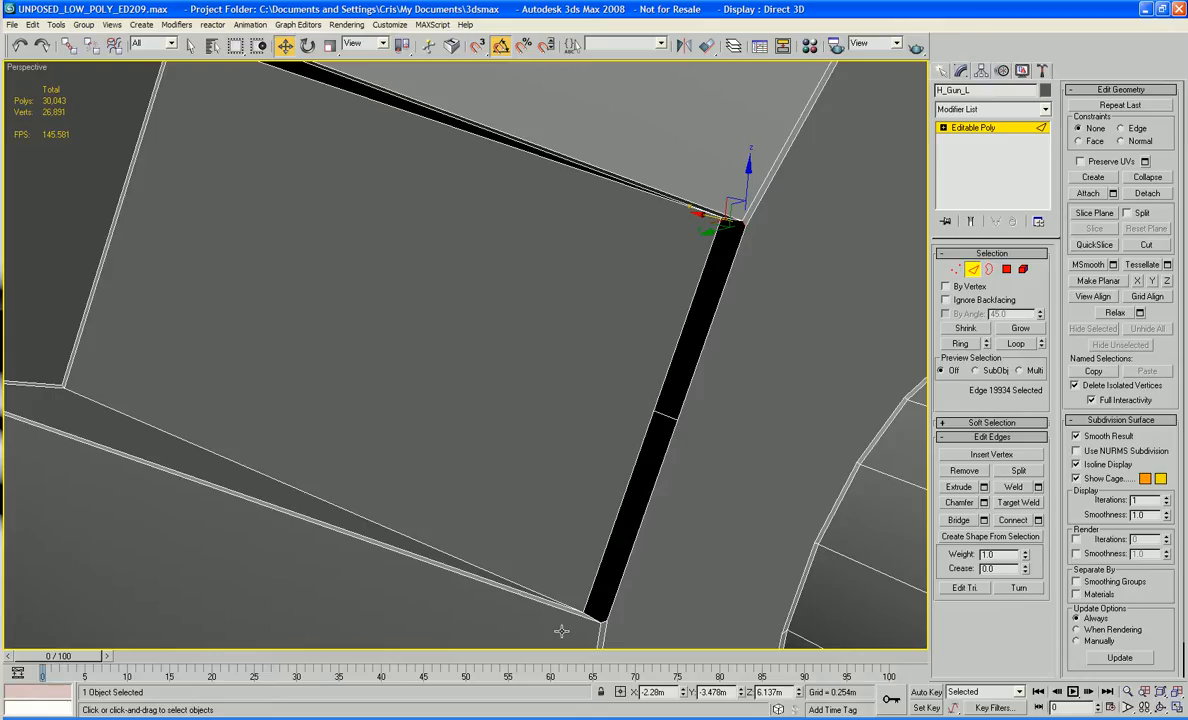
ctrl+click(602, 621)
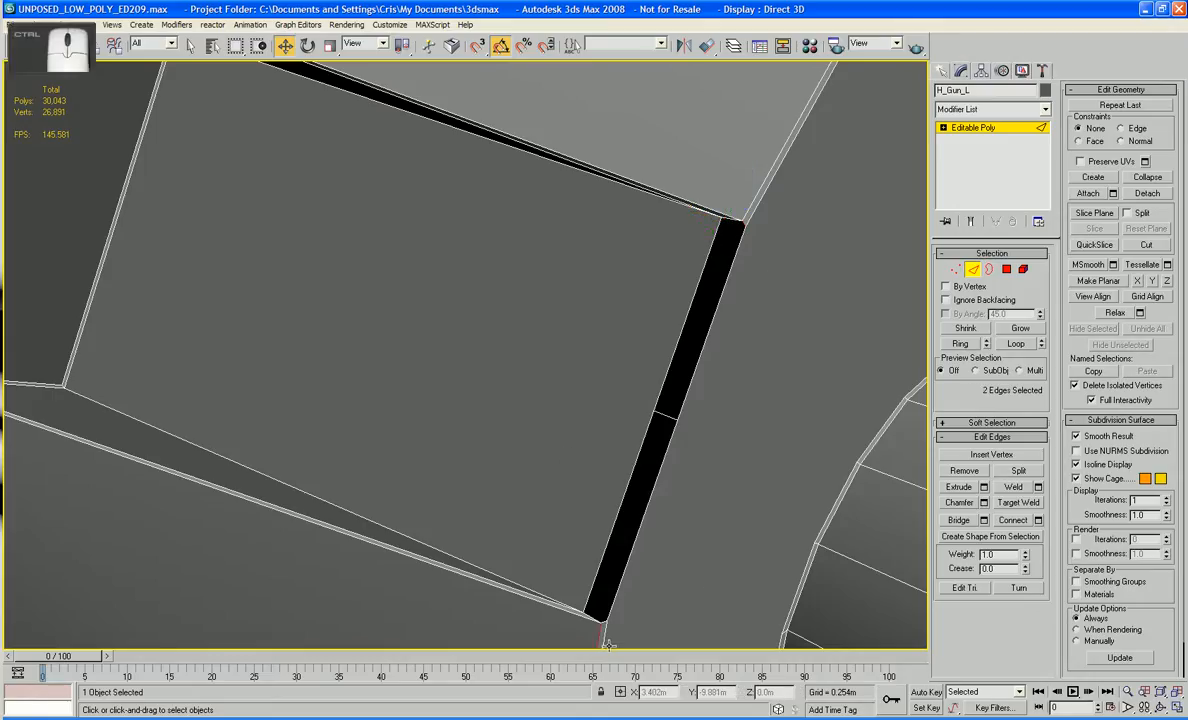
ctrl+click(597, 636)
ctrl+click(602, 622)
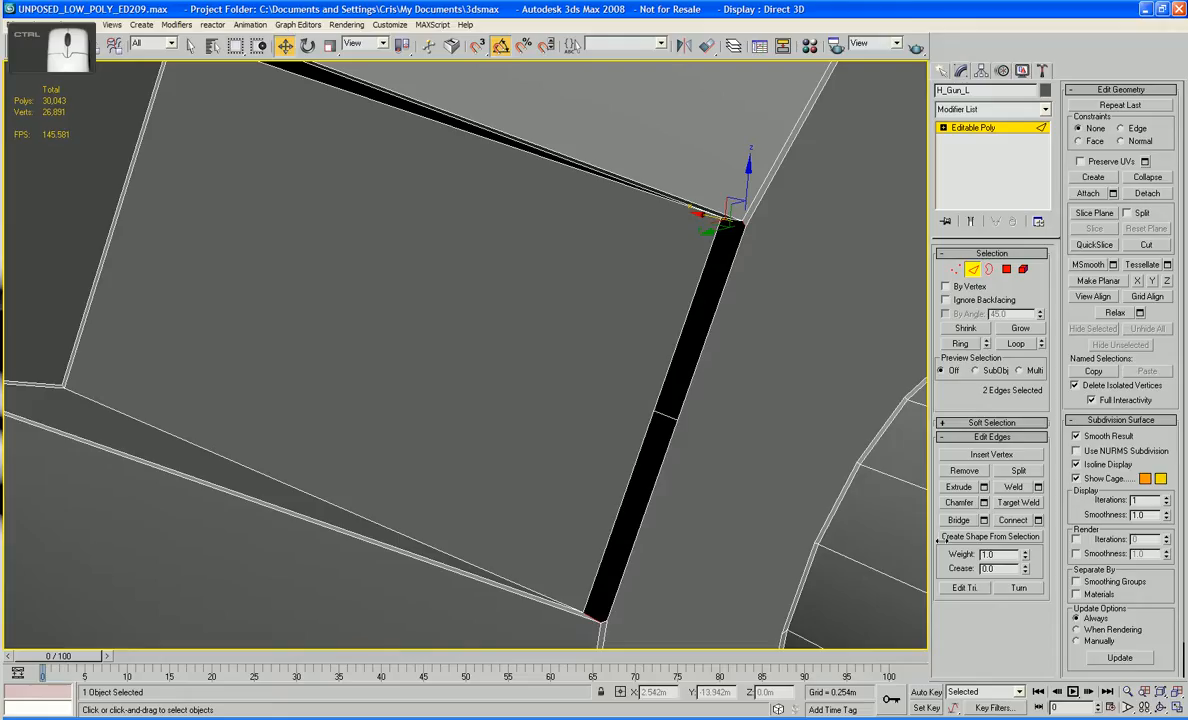
key(ctrl+z)
ctrl+click(600, 620)
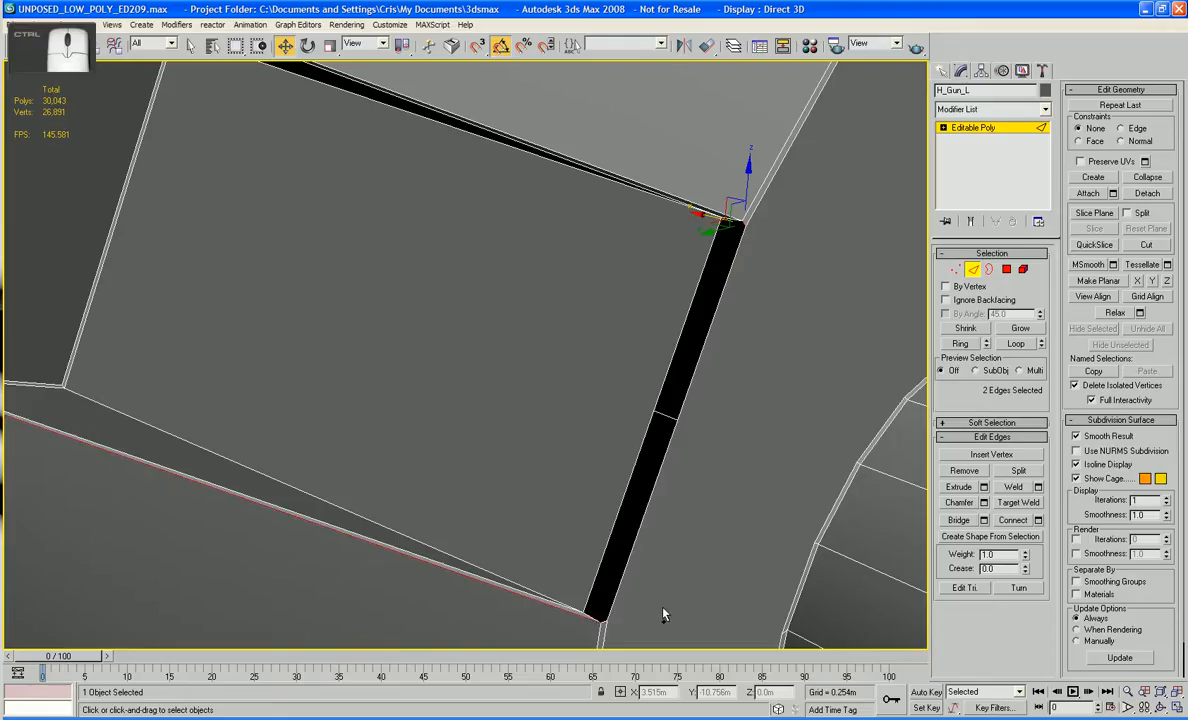
key(ctrl+z)
ctrl+click(603, 620)
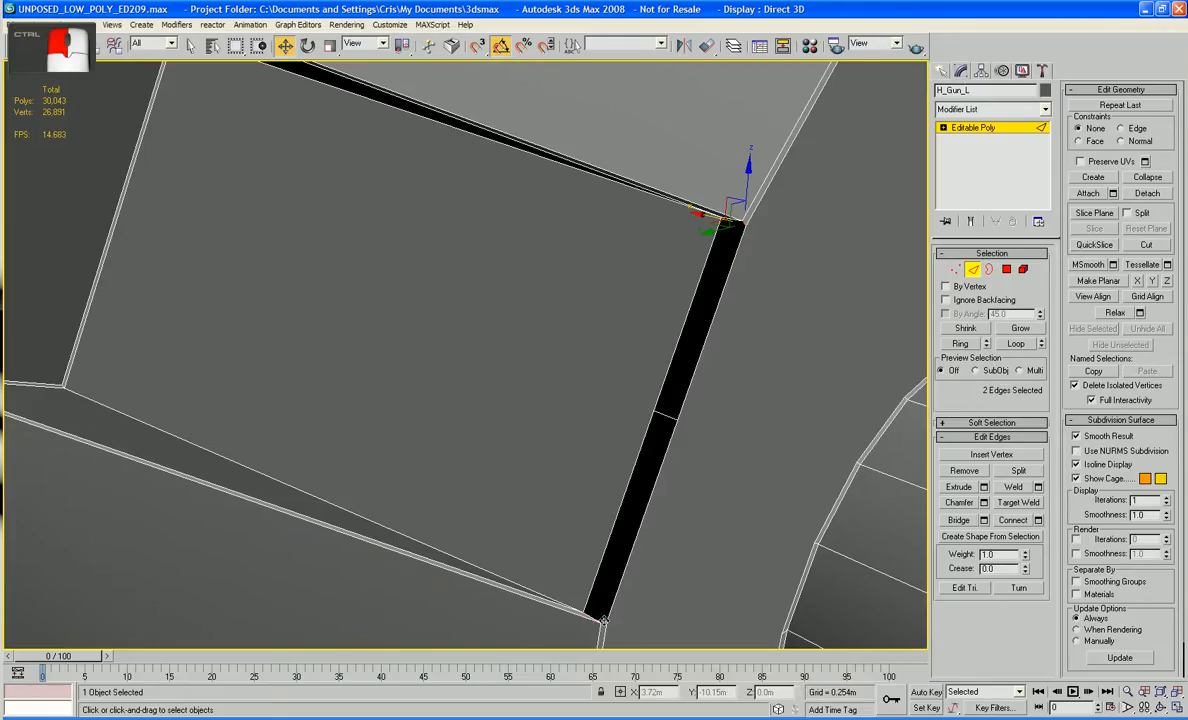
click(958, 519)
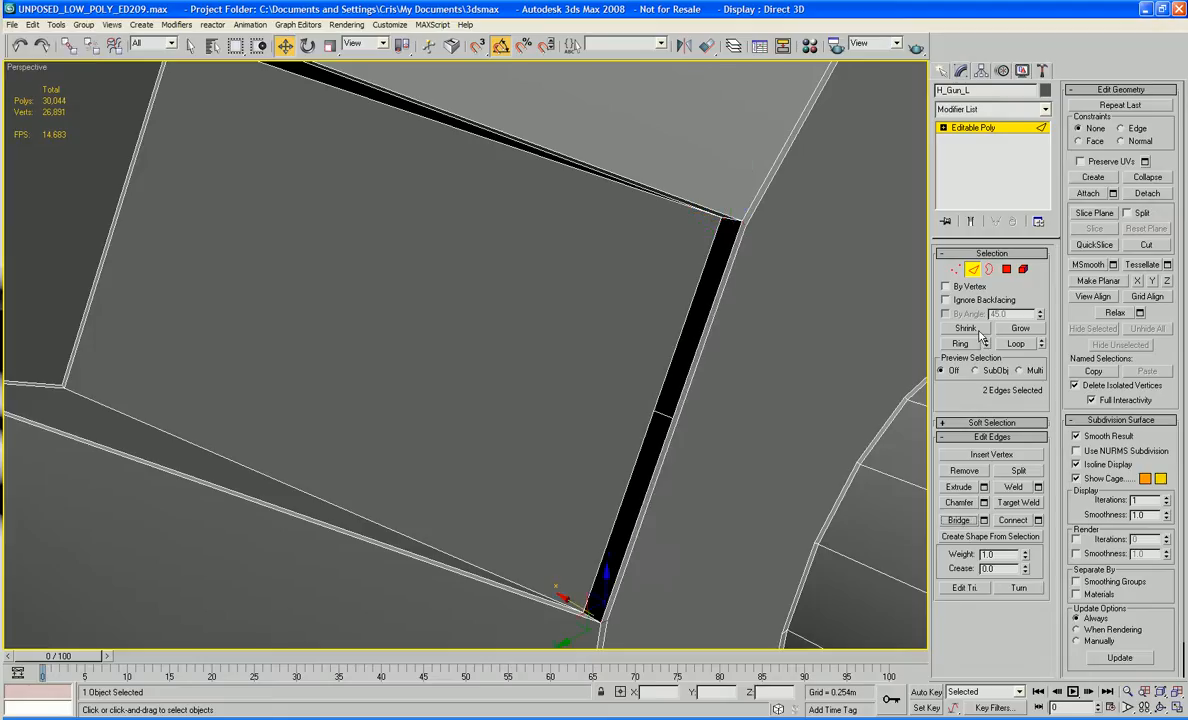
Step: Cap the remaining narrow border between the floor and the end wall at that end of the side opening
click(989, 270)
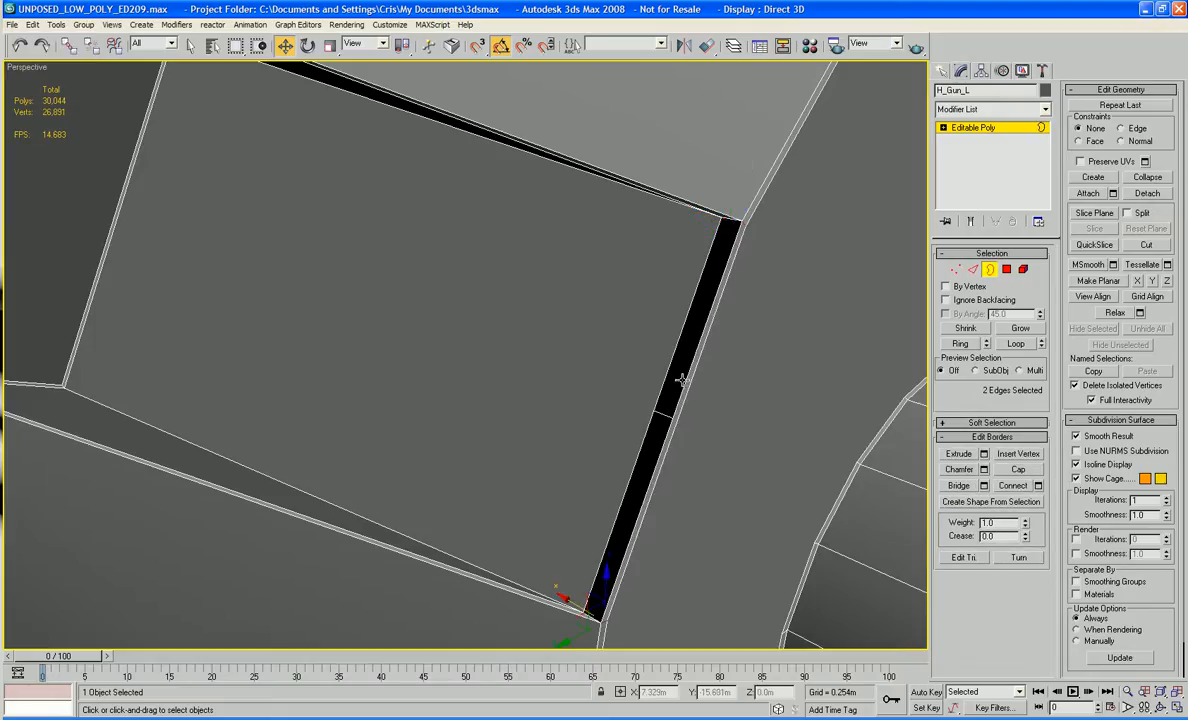
click(681, 379)
click(1018, 469)
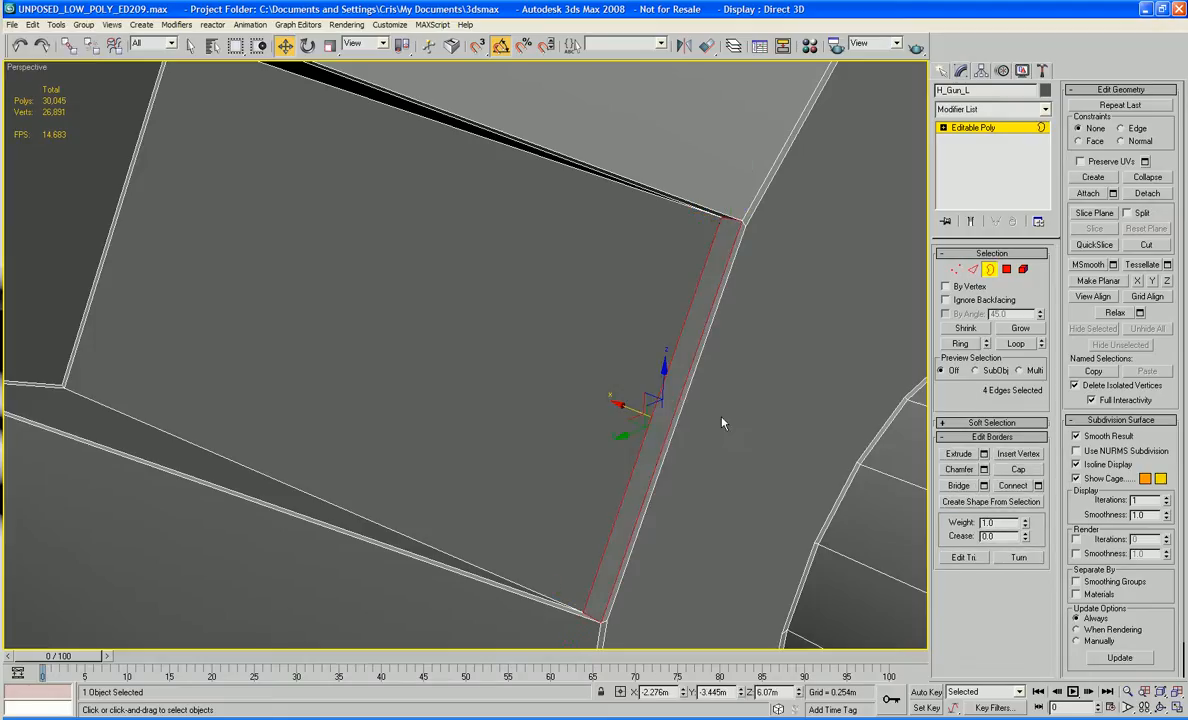
Step: Cap the ten-edge open border at the end of the raised block on top of the gun body
scroll(669, 386, down, 6)
scroll(669, 386, up, 4)
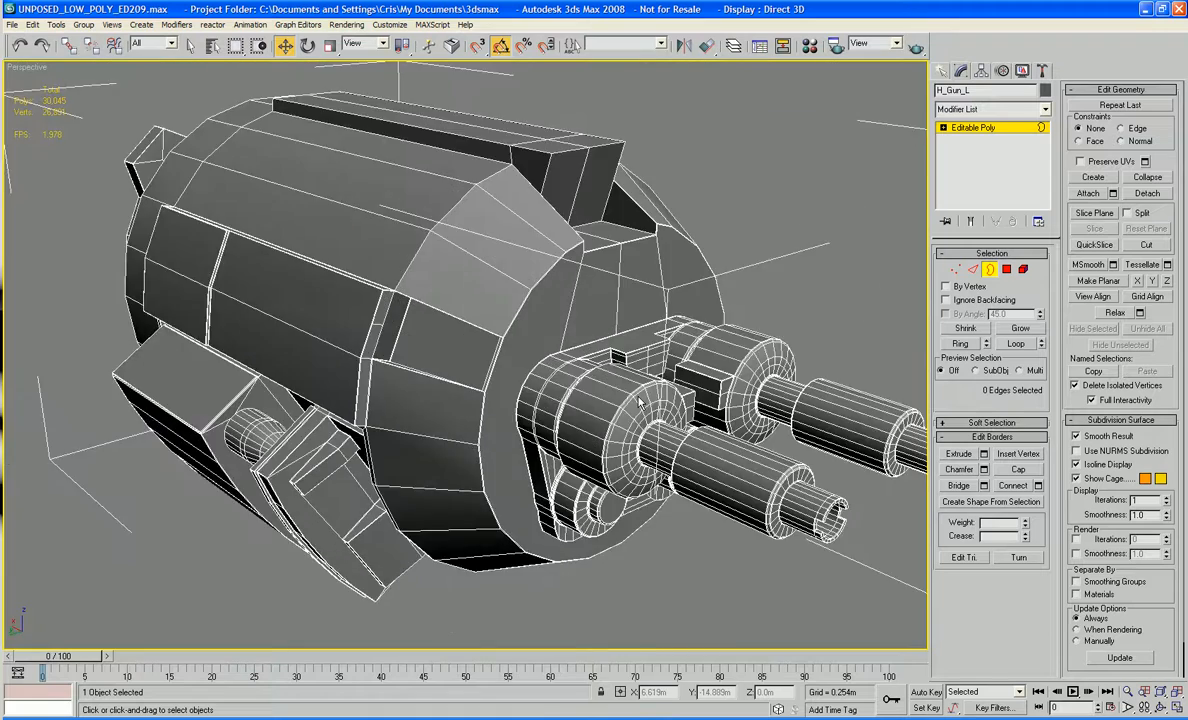
alt+middle_drag(669, 386, 674, 286)
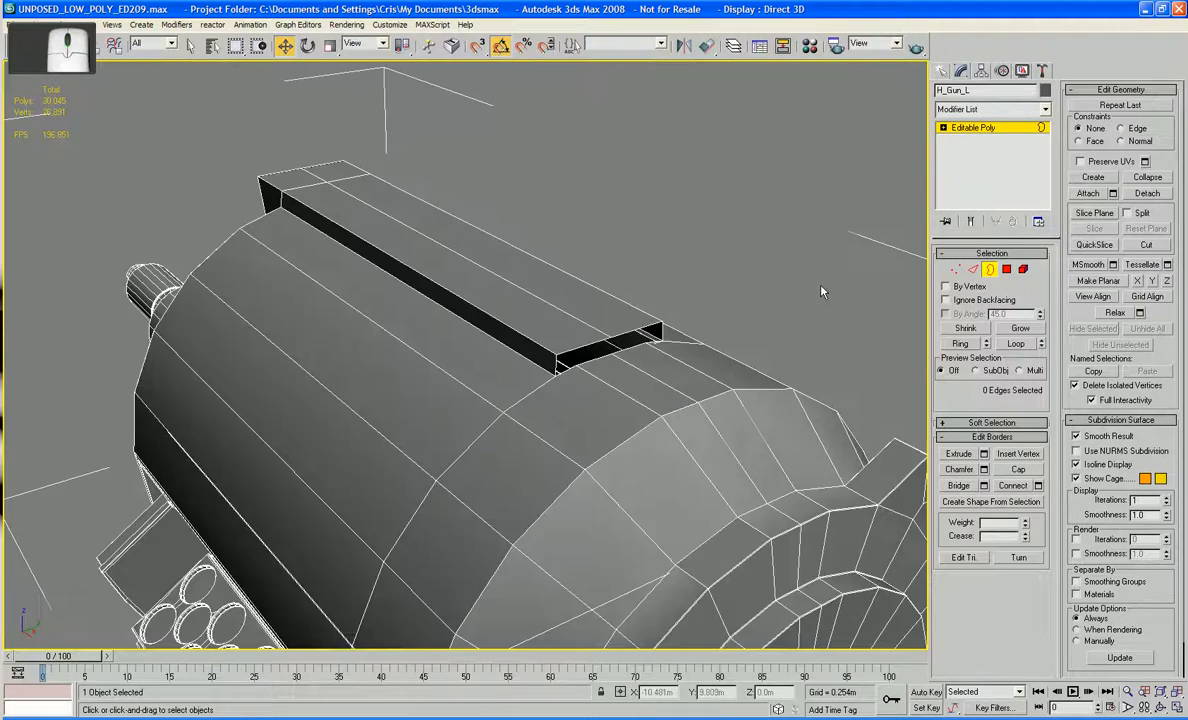
double_click(585, 347)
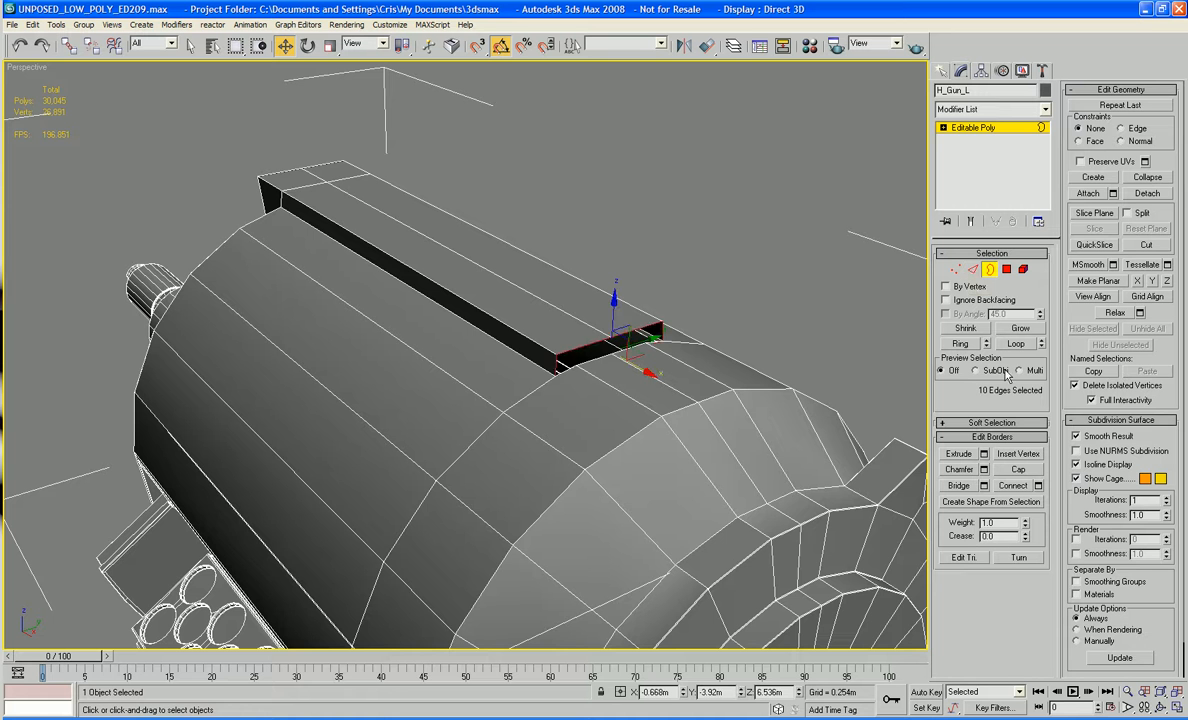
Step: Delete the wall polygons of both notches in the barrel's muzzle together with their surrounding bevel strips
alt+middle_drag(884, 438, 430, 362)
middle_drag(733, 348, 492, 387)
scroll(565, 370, up, 5)
scroll(451, 369, up, 5)
scroll(496, 376, down, 5)
scroll(492, 392, up, 5)
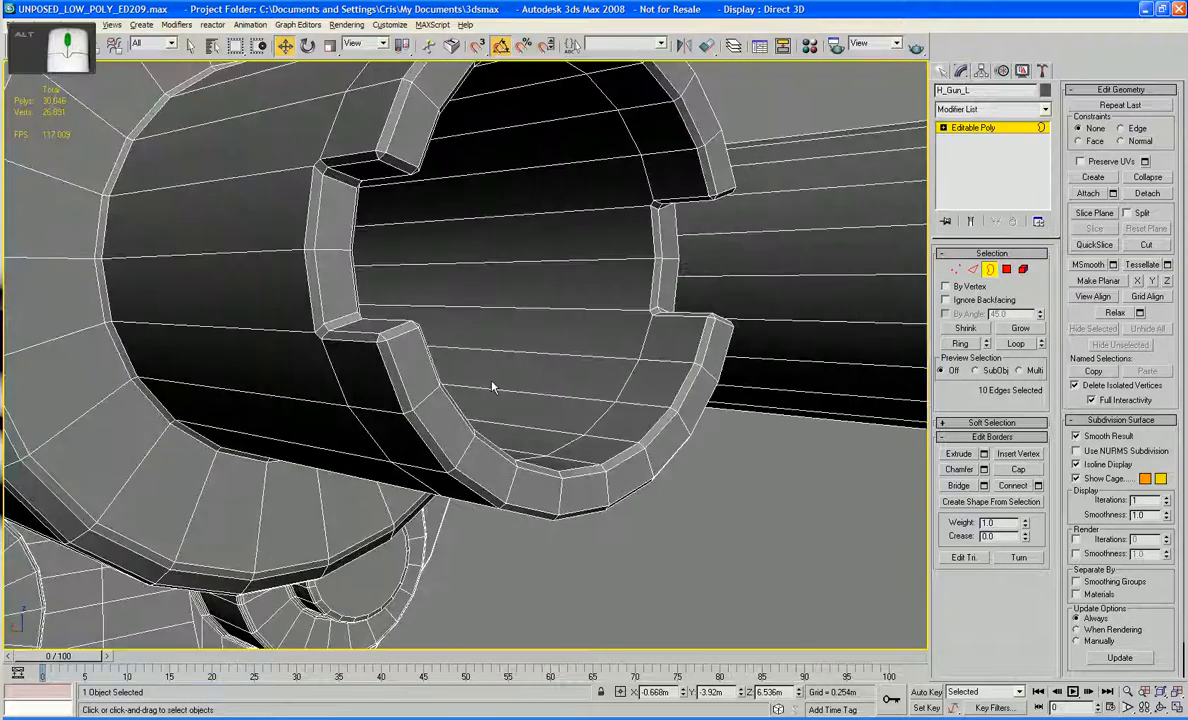
click(1006, 270)
click(348, 168)
ctrl+click(334, 212)
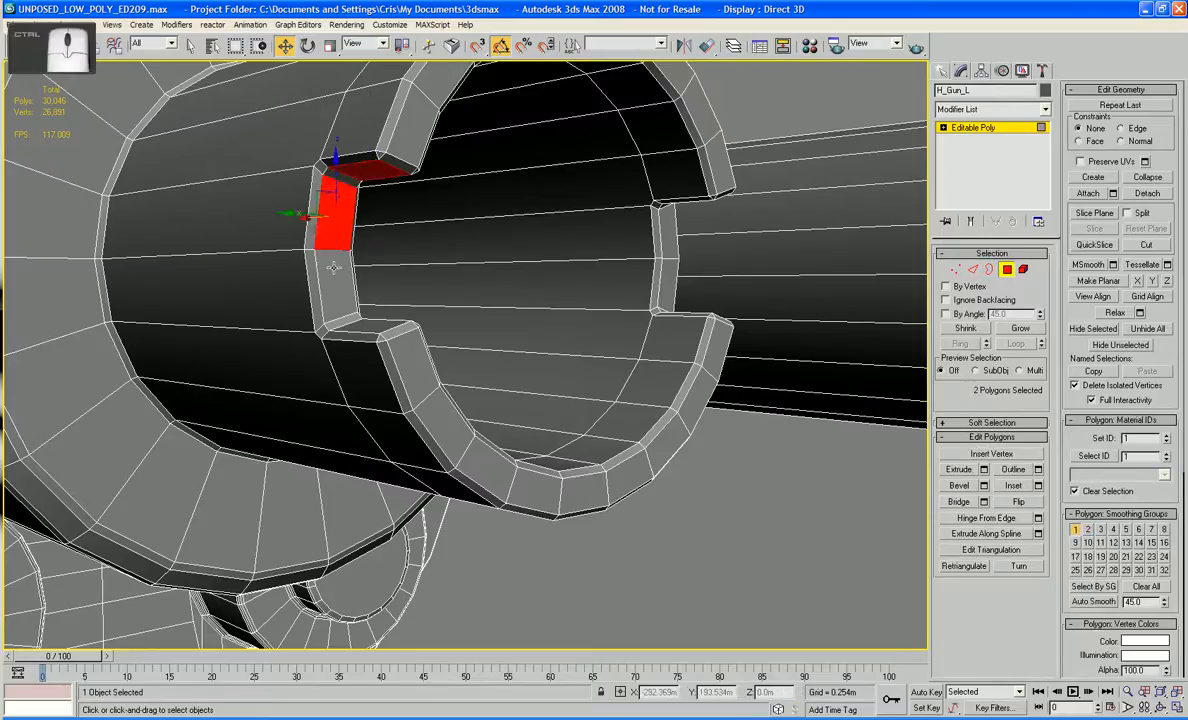
ctrl+click(336, 280)
ctrl+click(368, 334)
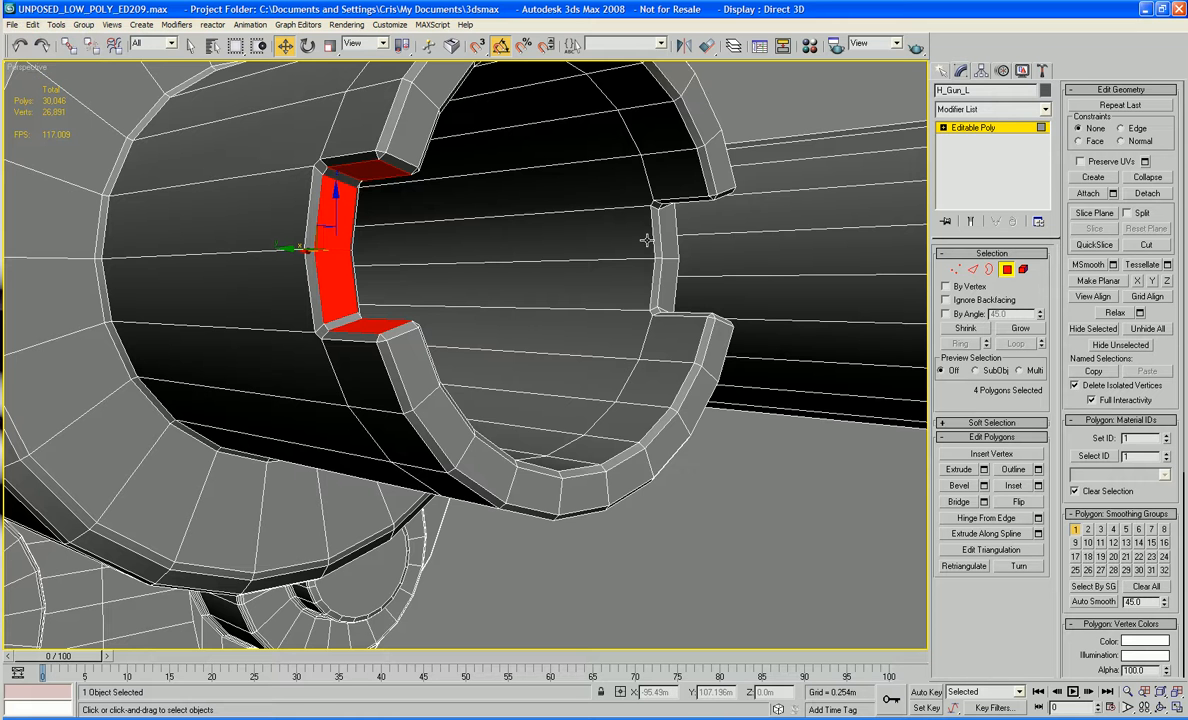
alt+middle_drag(623, 241, 610, 272)
ctrl+click(670, 287)
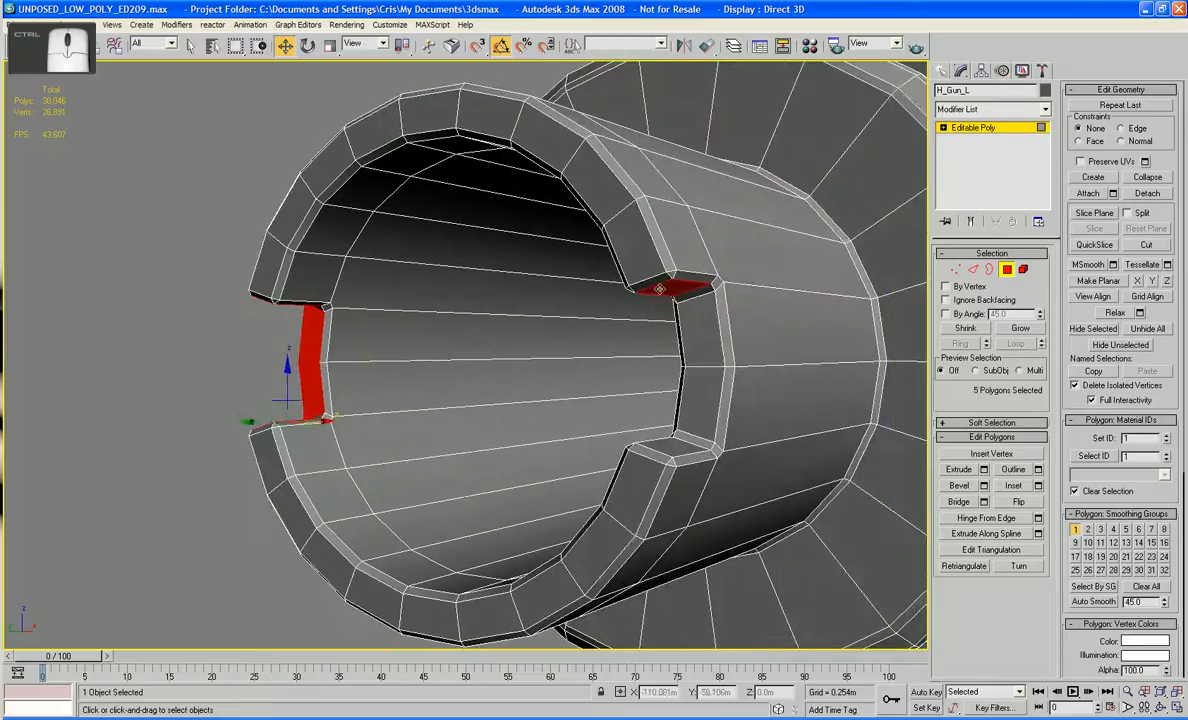
ctrl+click(702, 316)
ctrl+click(696, 389)
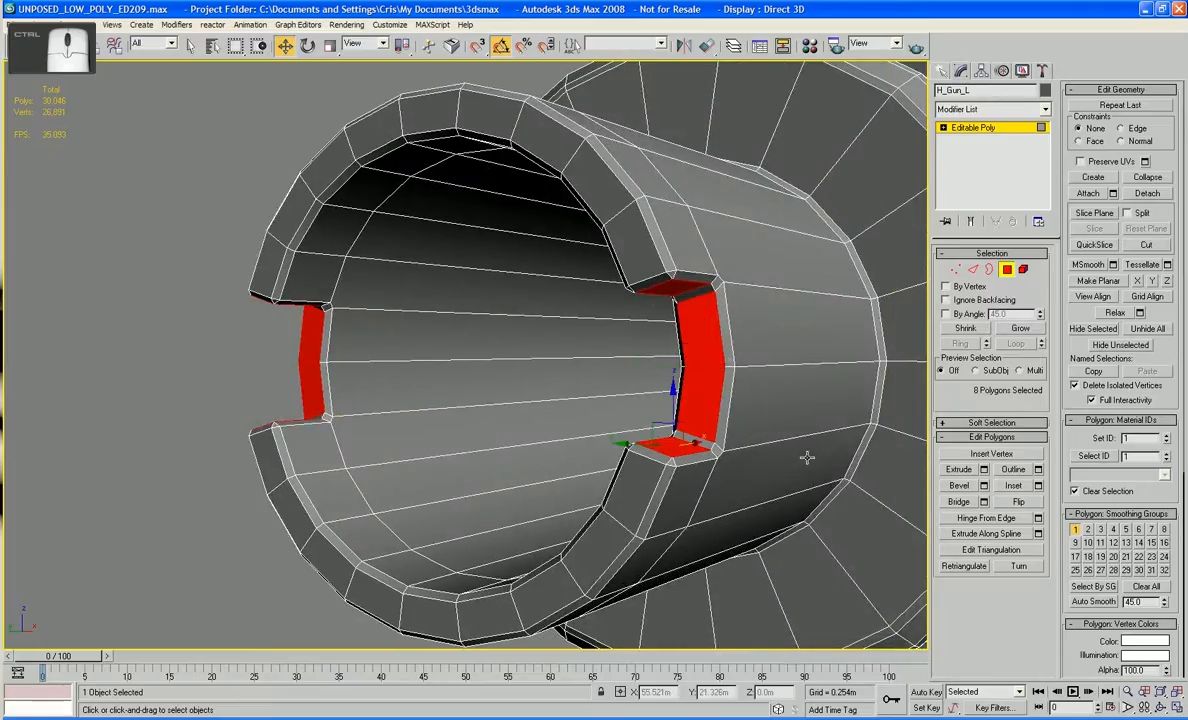
click(1020, 329)
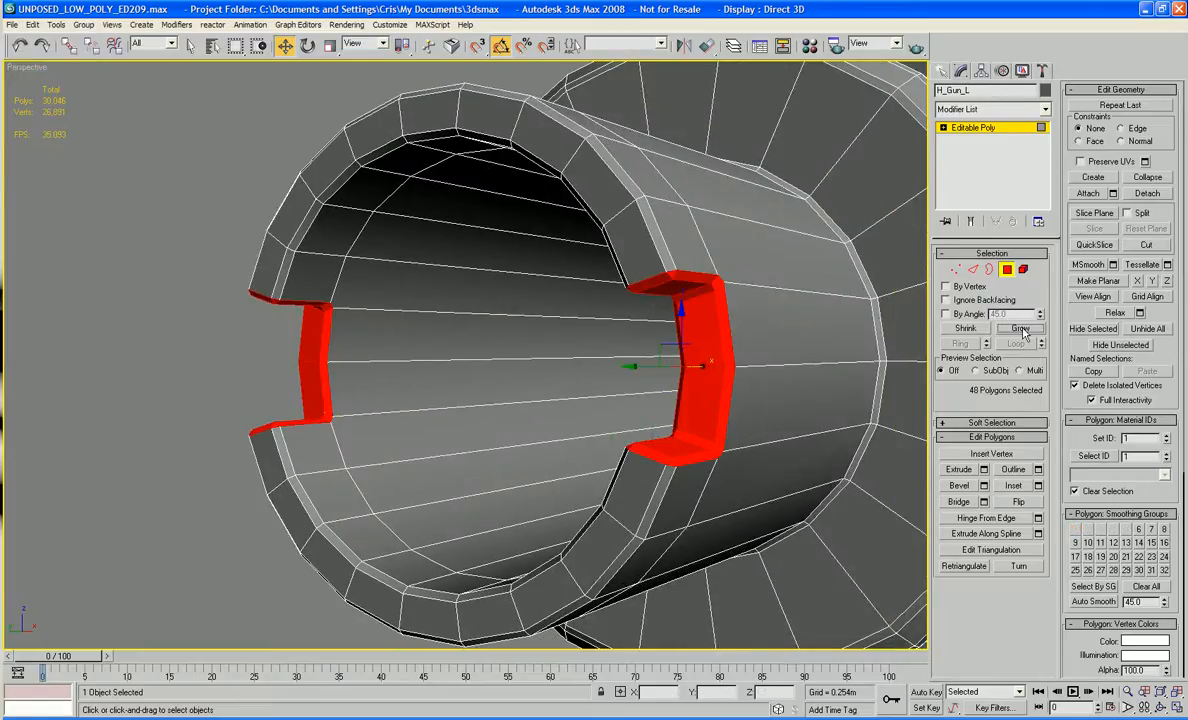
key(Delete)
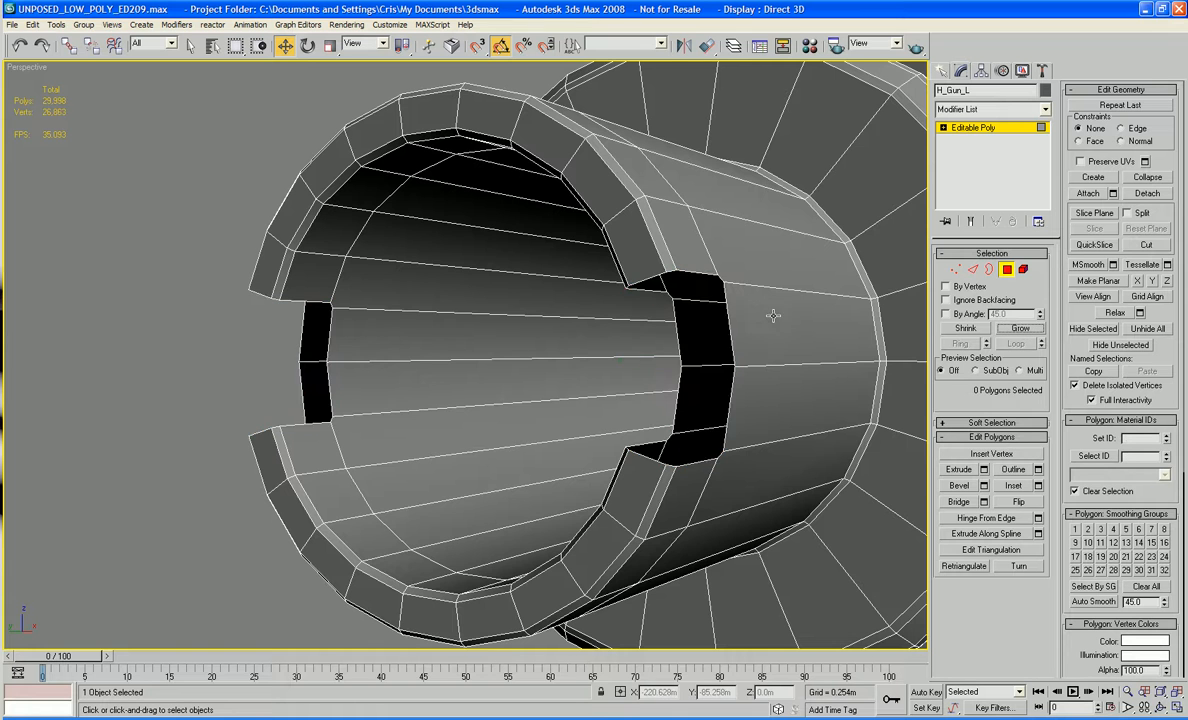
Step: Delete all vertices of the notched muzzle section at the tip of the barrel
middle_drag(774, 318, 625, 388)
scroll(572, 371, down, 6)
scroll(592, 448, up, 6)
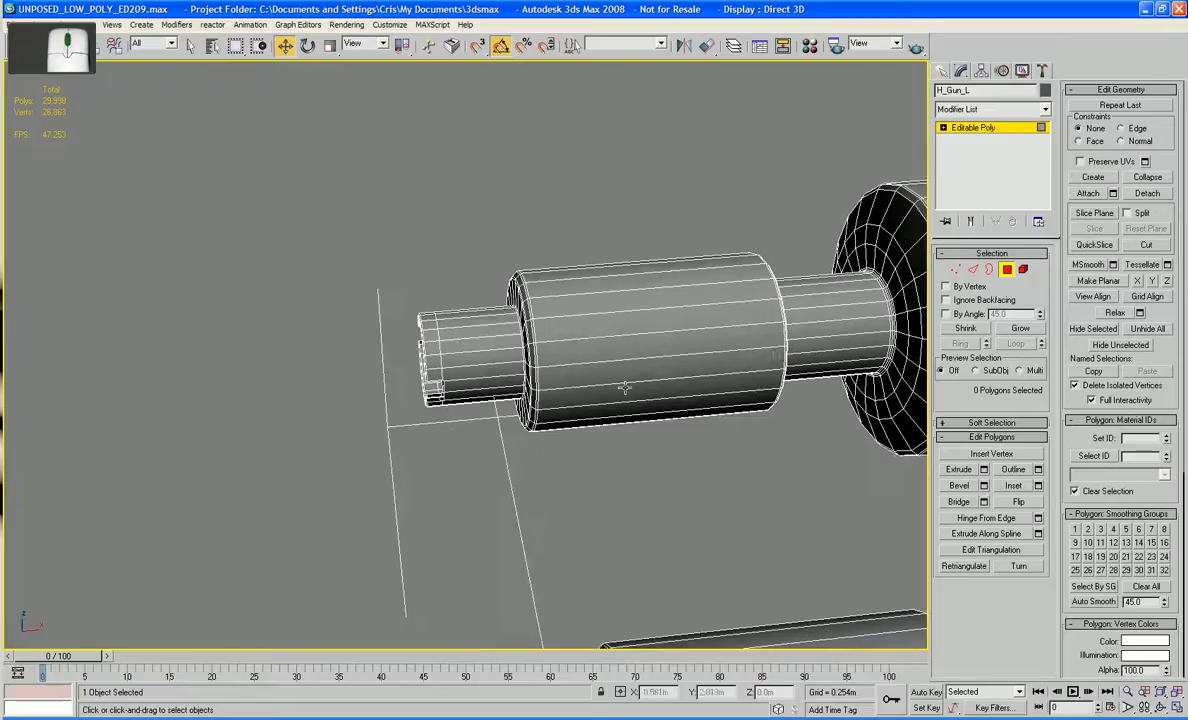
click(976, 271)
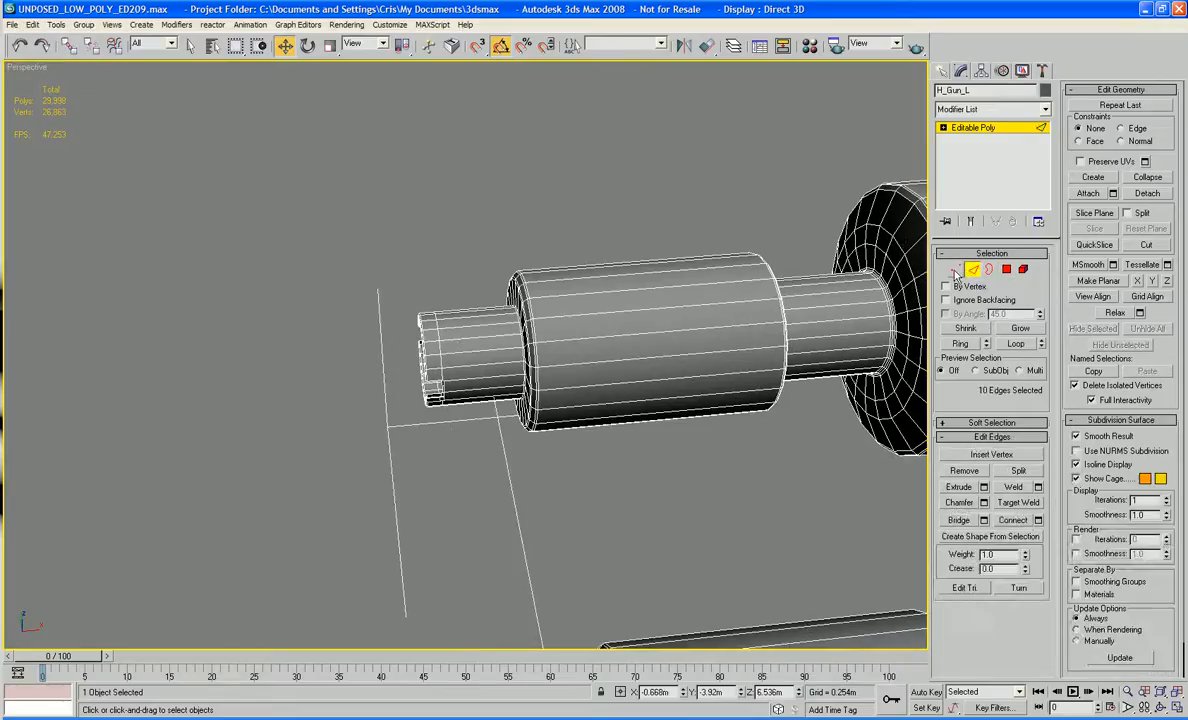
click(955, 269)
alt+middle_drag(405, 408, 418, 420)
drag(396, 266, 463, 440)
key(Delete)
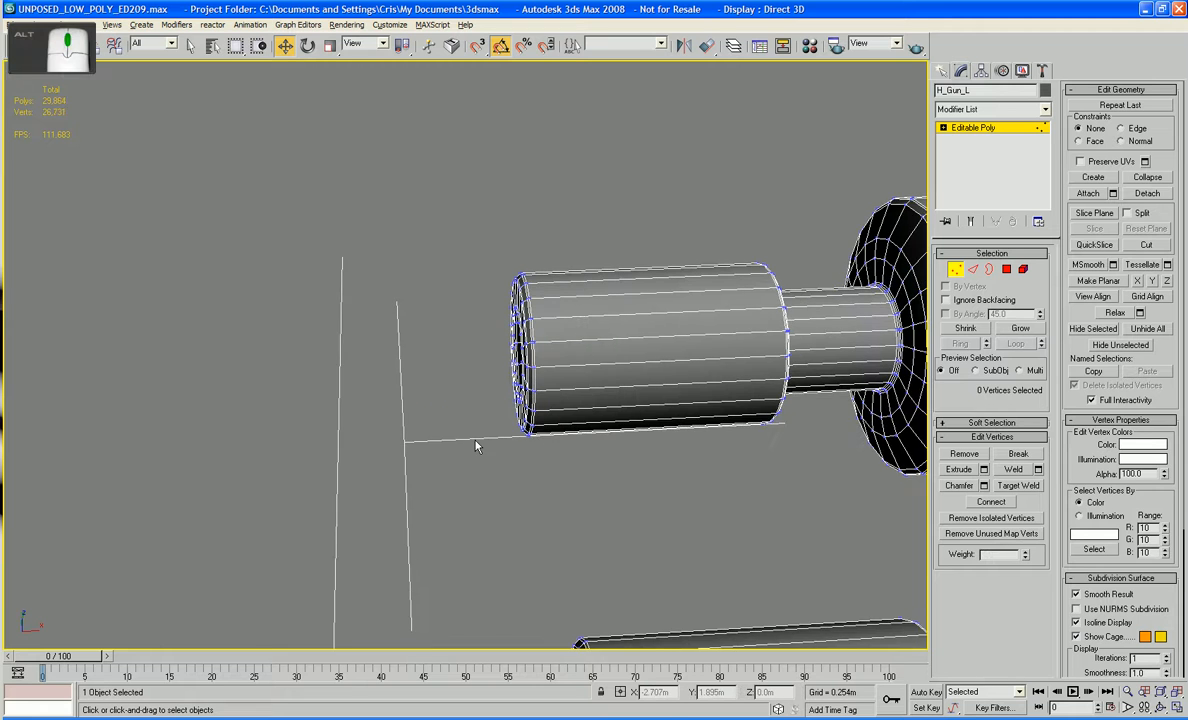
Step: Cap the round open border in the front face of the thick barrel sleeve
alt+middle_drag(560, 443, 753, 400)
scroll(619, 417, up, 4)
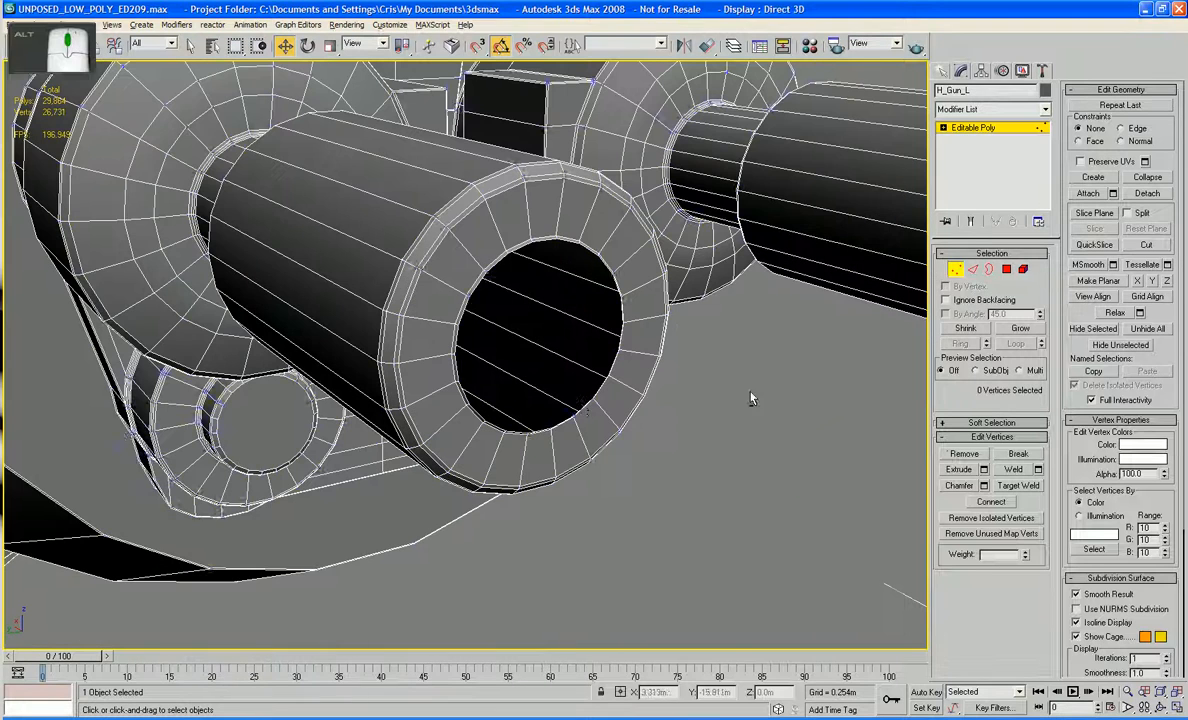
key(3)
click(583, 409)
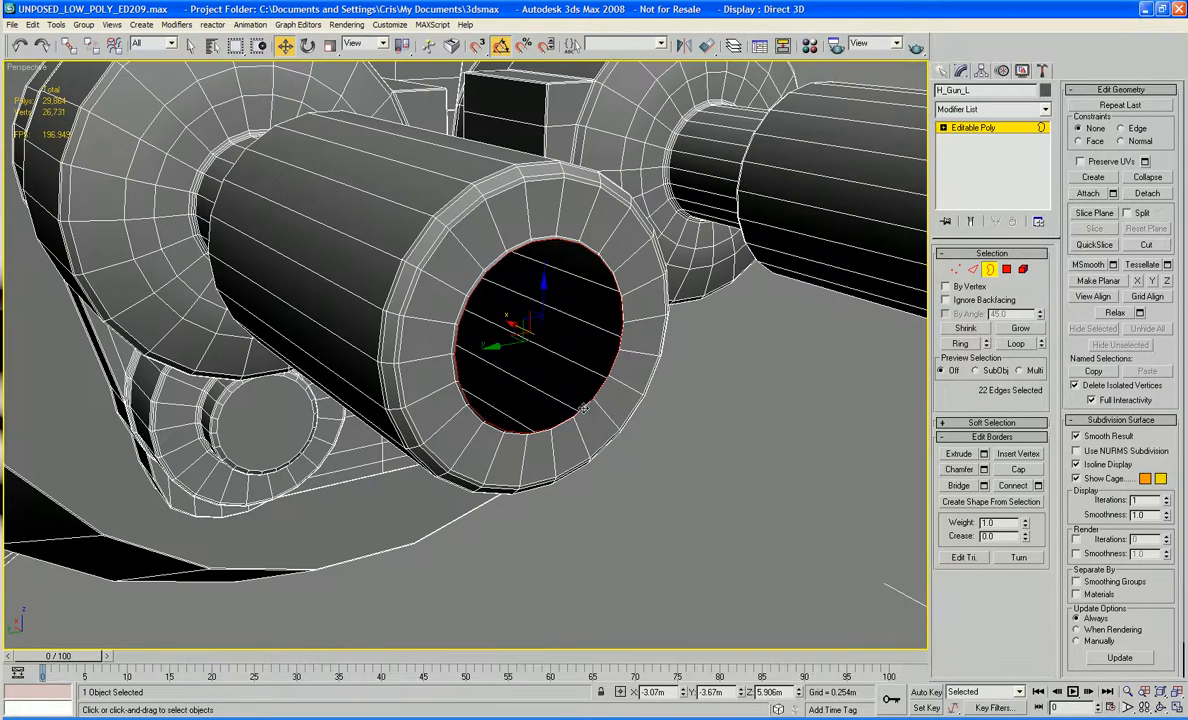
click(1018, 469)
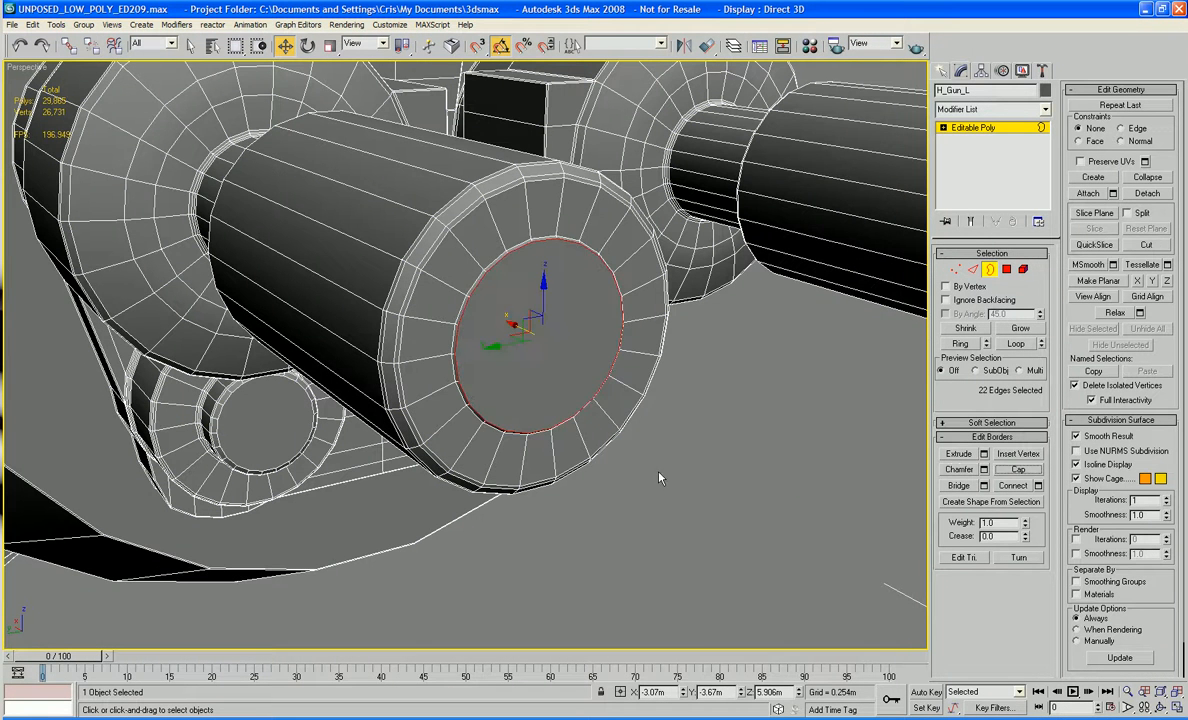
Step: Extrude the round cap polygon outward into a plain muzzle reaching about as far as the neighbouring barrel's tip
alt+middle_drag(611, 436, 663, 424)
click(1006, 269)
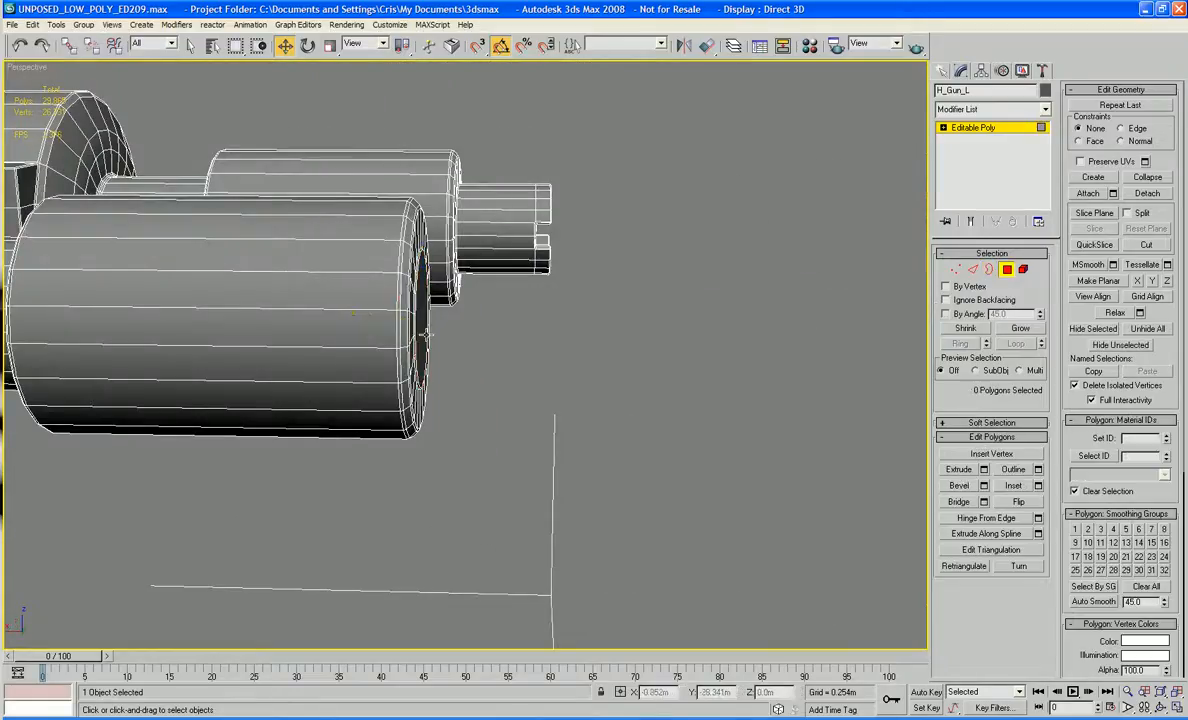
click(422, 328)
click(959, 470)
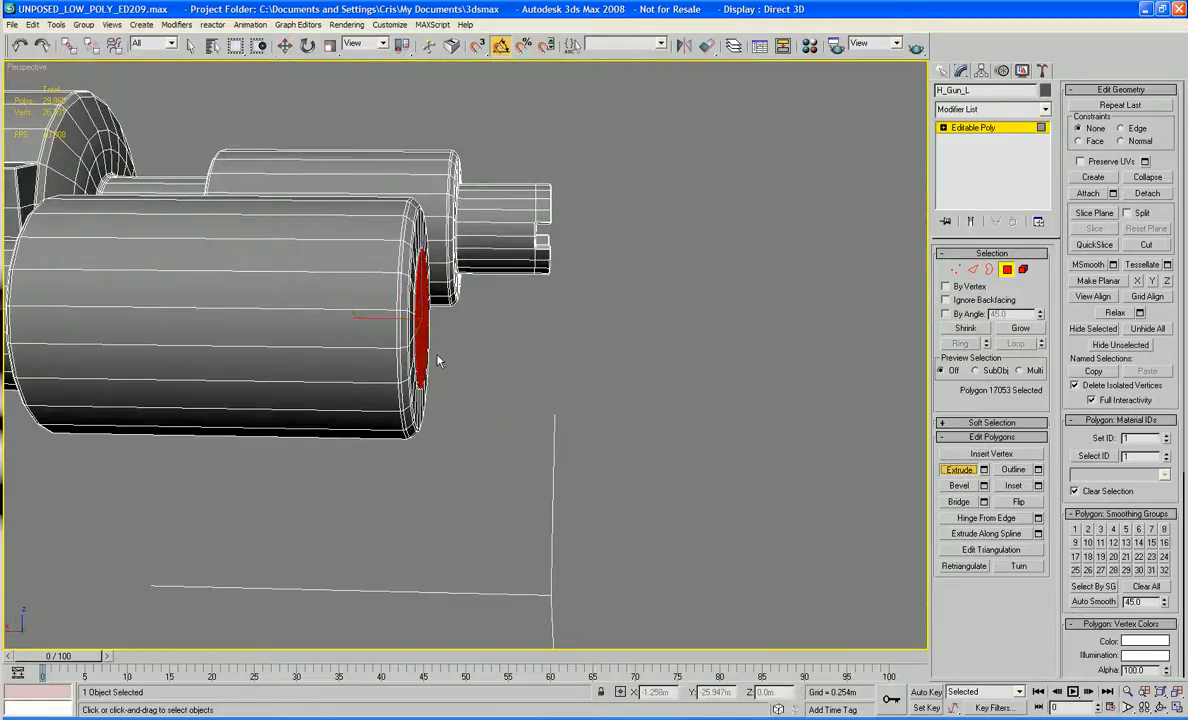
drag(422, 345, 424, 318)
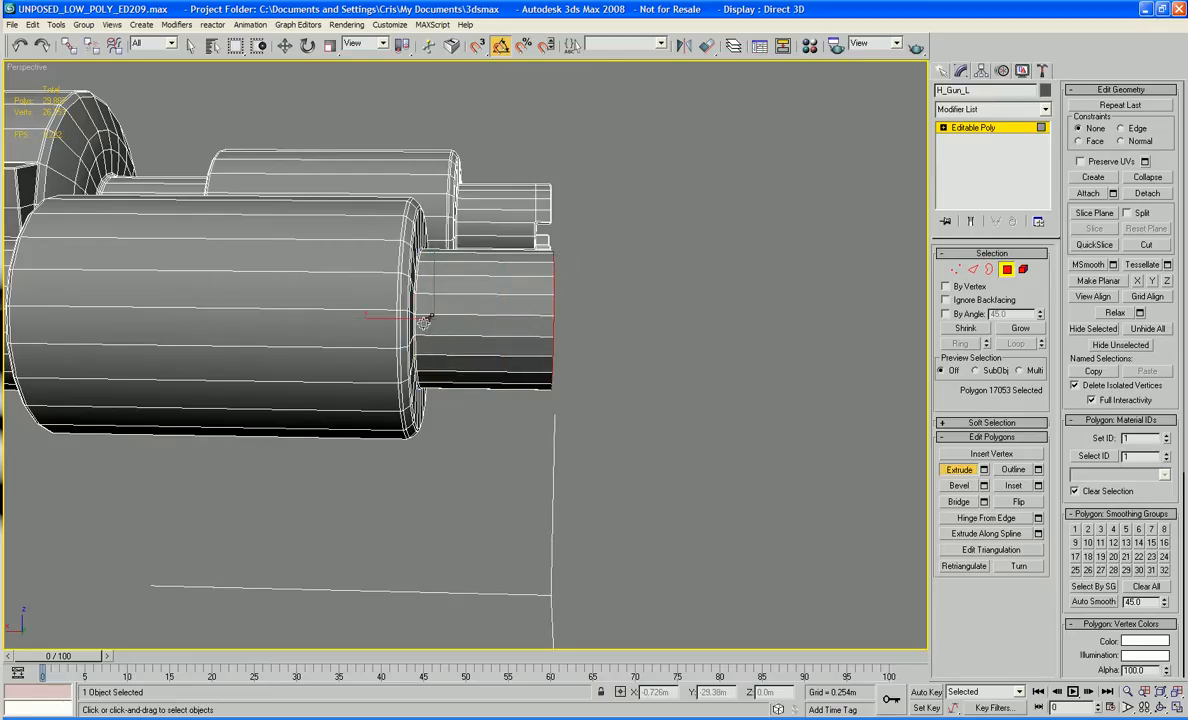
click(671, 230)
Step: Delete the two rectangular blocks that face each other on the inner sides of the barrel housings, including their bevel polygons
alt+middle_drag(671, 230, 498, 244)
scroll(498, 244, up, 8)
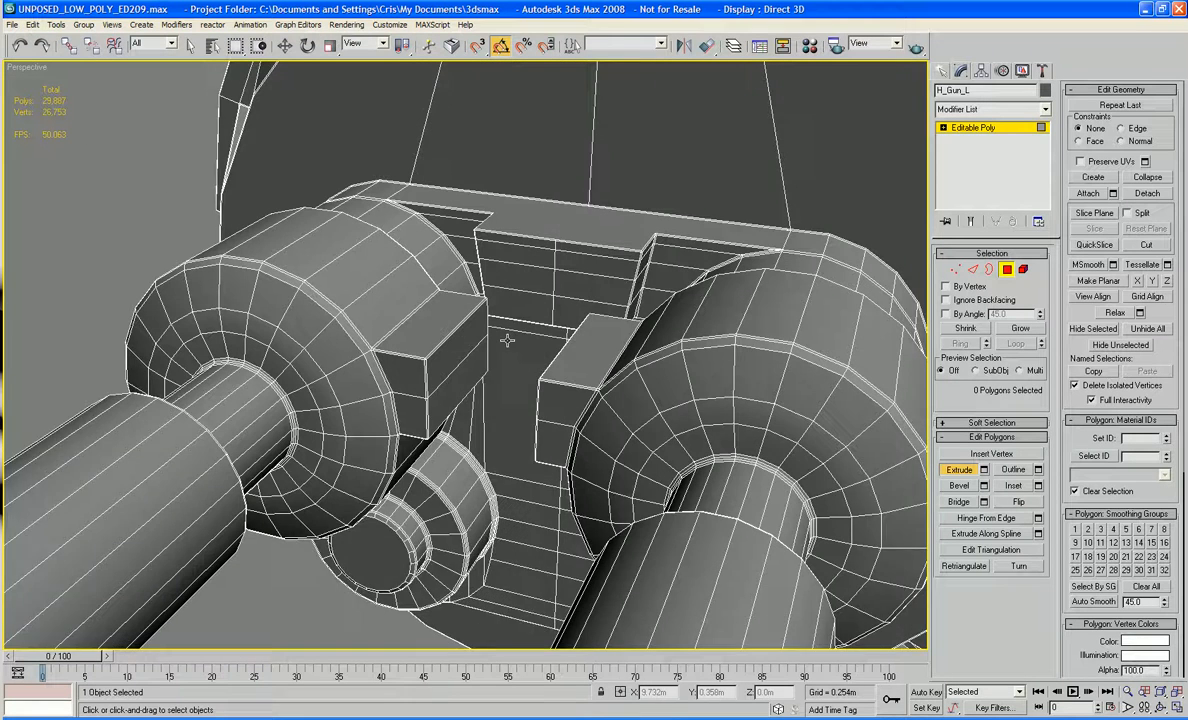
alt+middle_drag(507, 340, 708, 320)
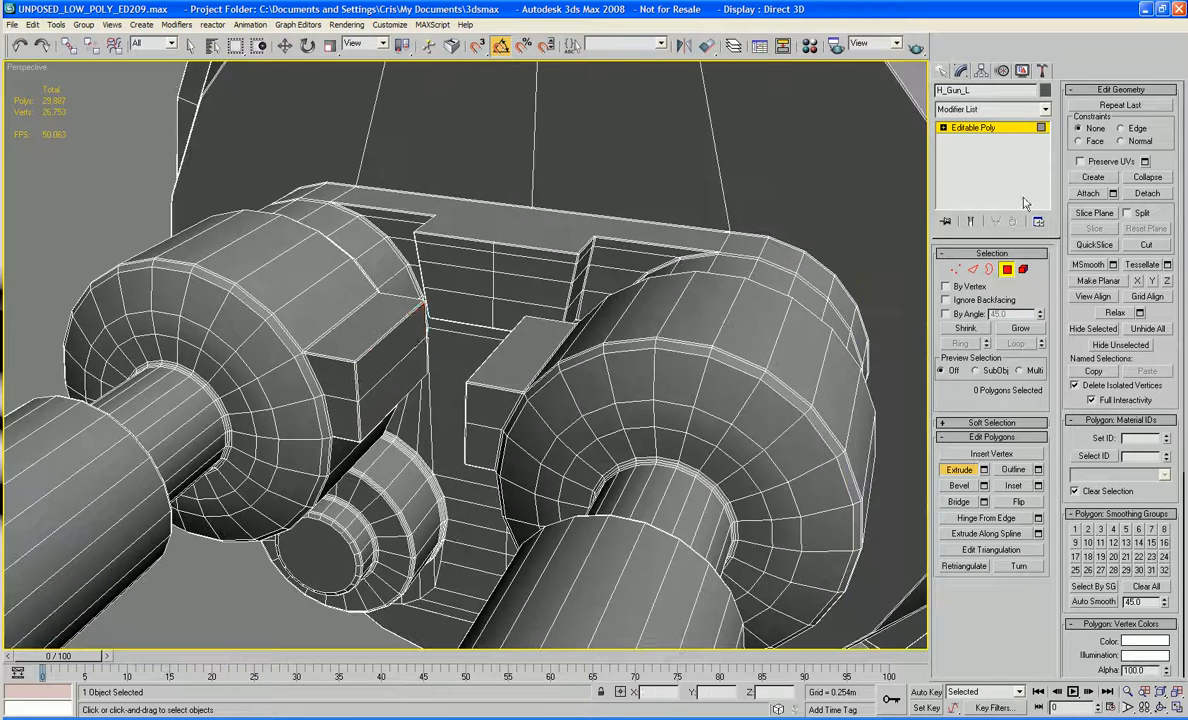
click(380, 356)
ctrl+click(388, 388)
alt+middle_drag(388, 388, 484, 390)
ctrl+click(287, 410)
ctrl+click(285, 440)
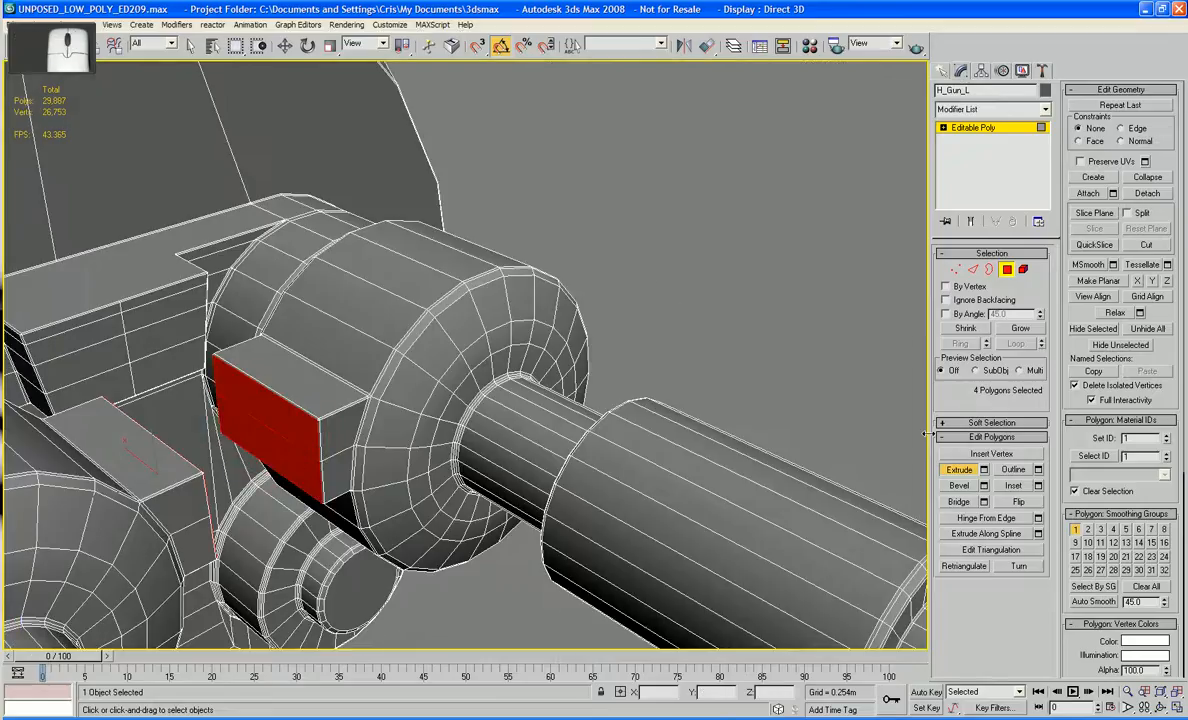
click(1032, 331)
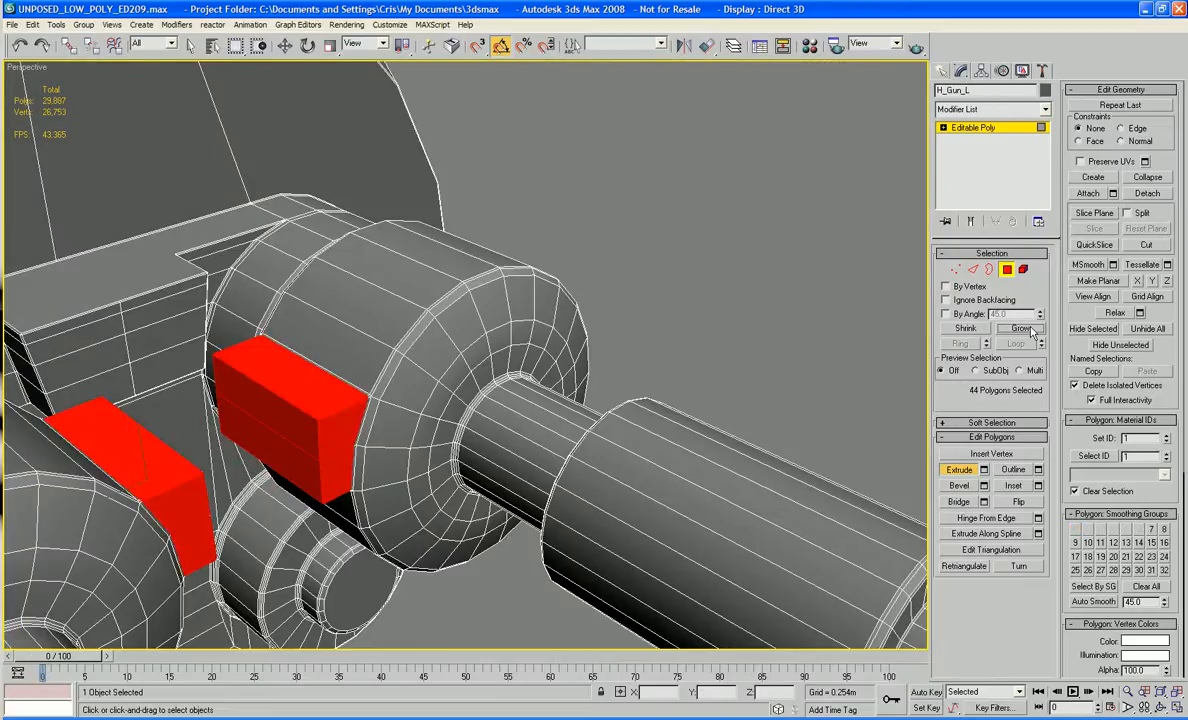
click(1032, 331)
click(967, 330)
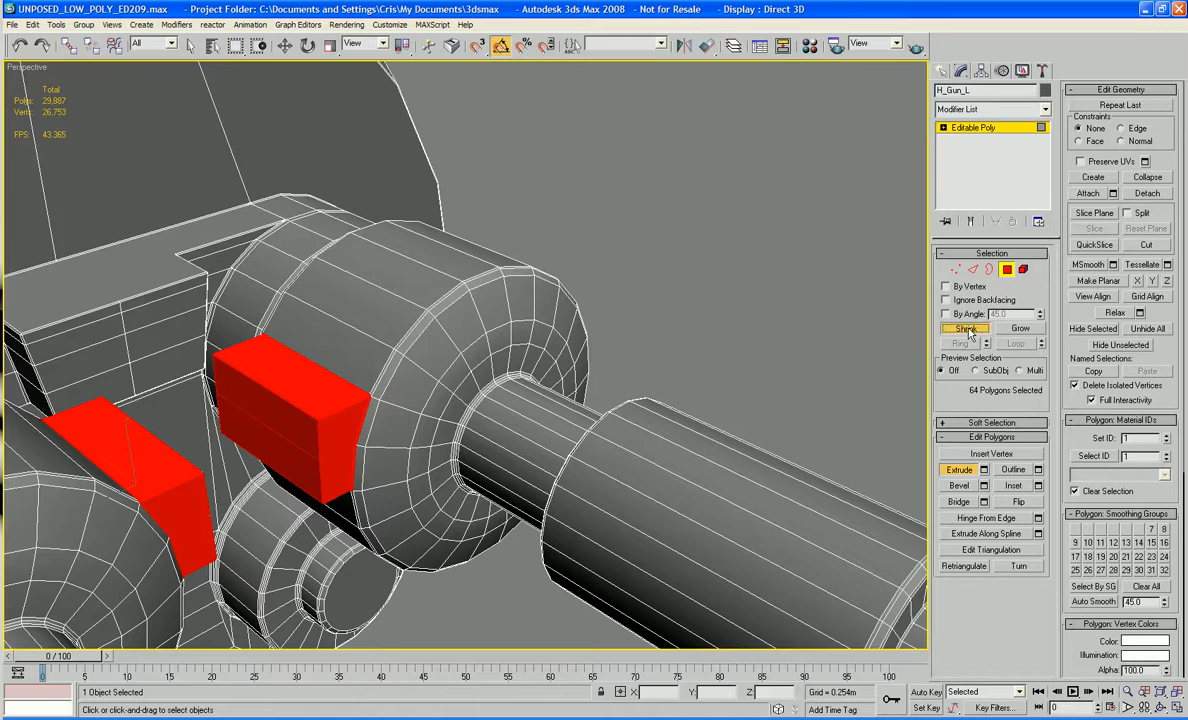
middle_drag(642, 431, 822, 343)
scroll(687, 418, up, 2)
scroll(769, 382, up, 2)
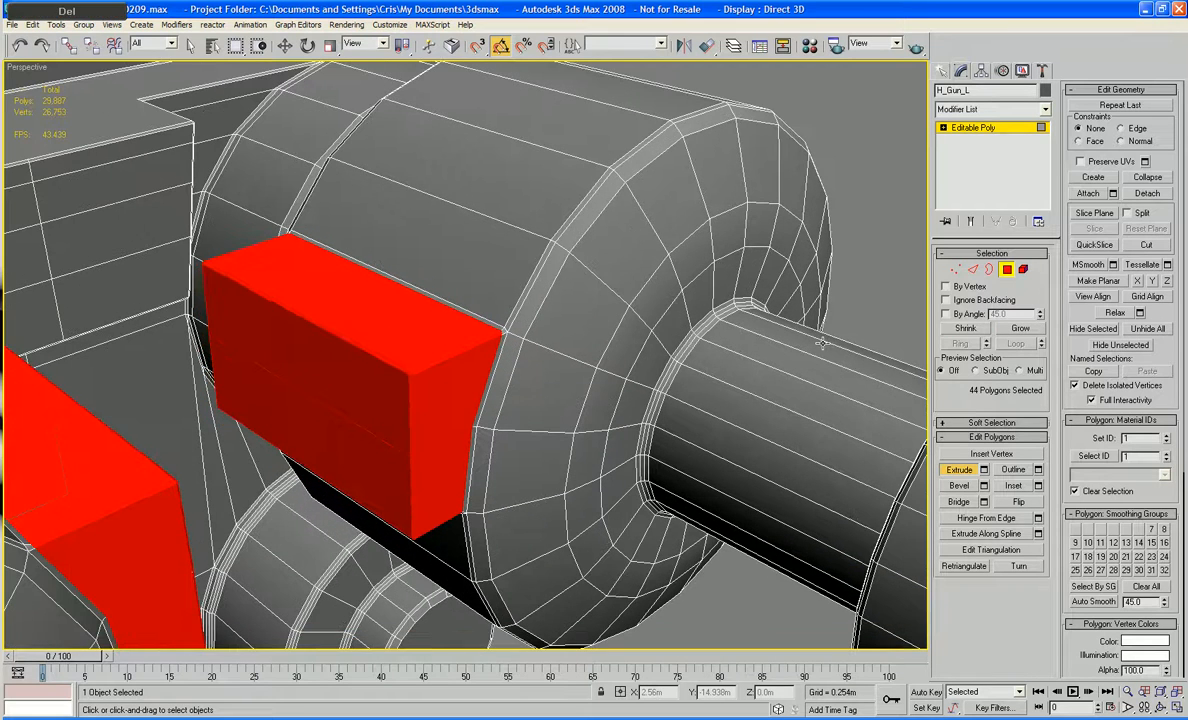
key(Delete)
Step: Cap the open border left on the inner side of the positive-Y barrel housing
click(992, 275)
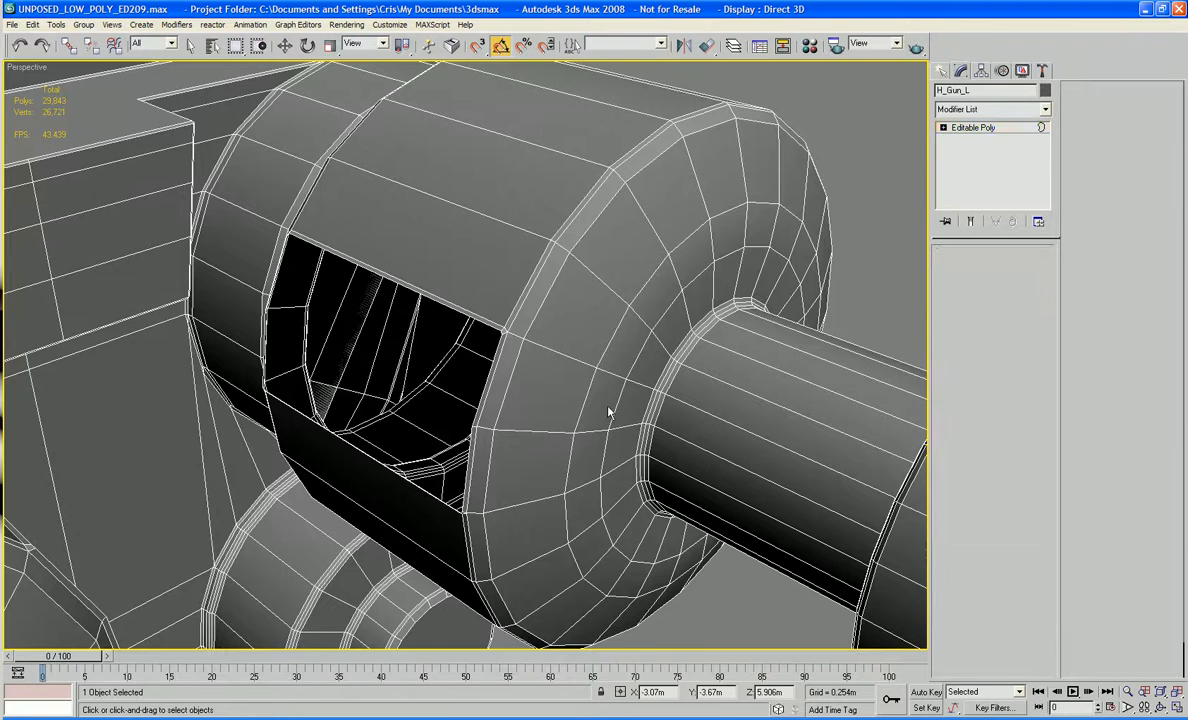
alt+middle_drag(610, 412, 459, 456)
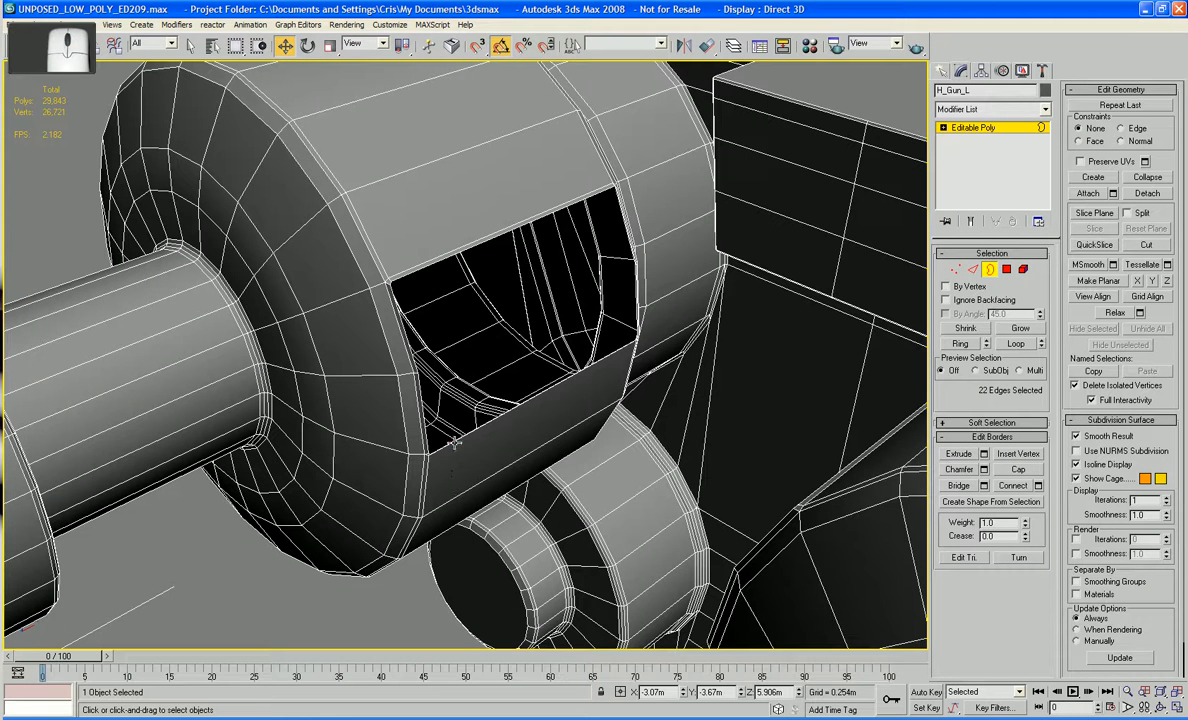
click(455, 454)
click(1018, 469)
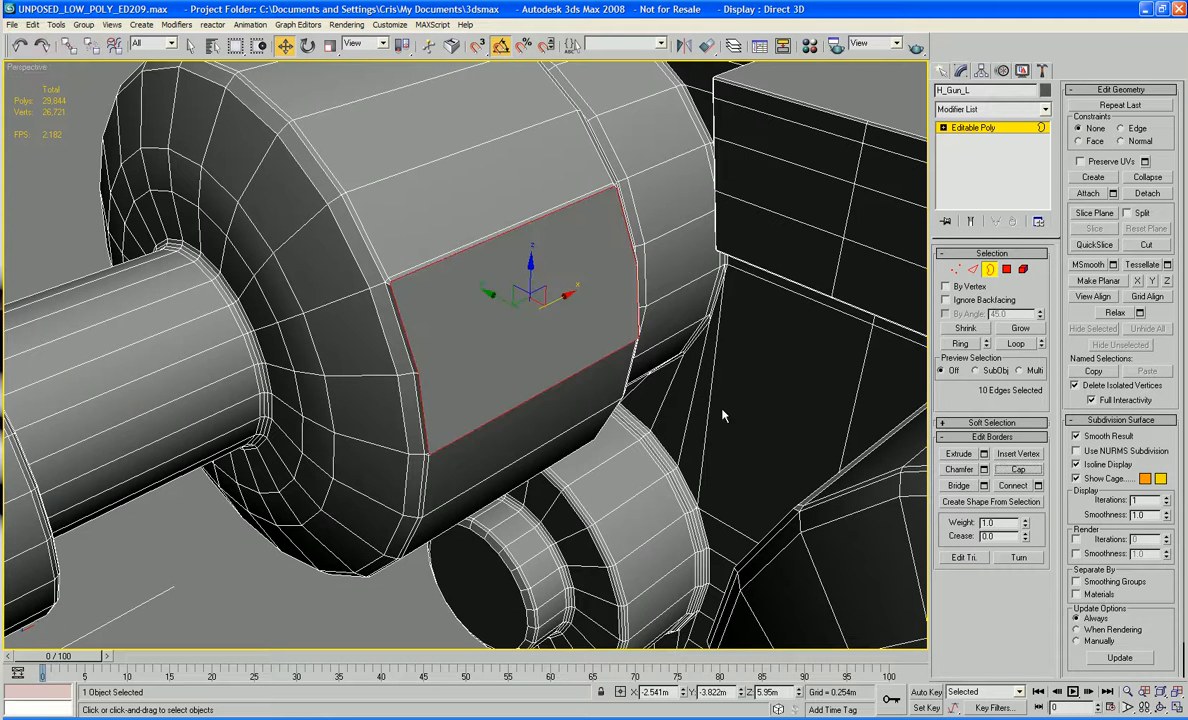
Step: Cut an edge lengthwise across the new cap polygon, joining the middle vertices of its two short sides
middle_drag(723, 415, 660, 424)
key(alt+c)
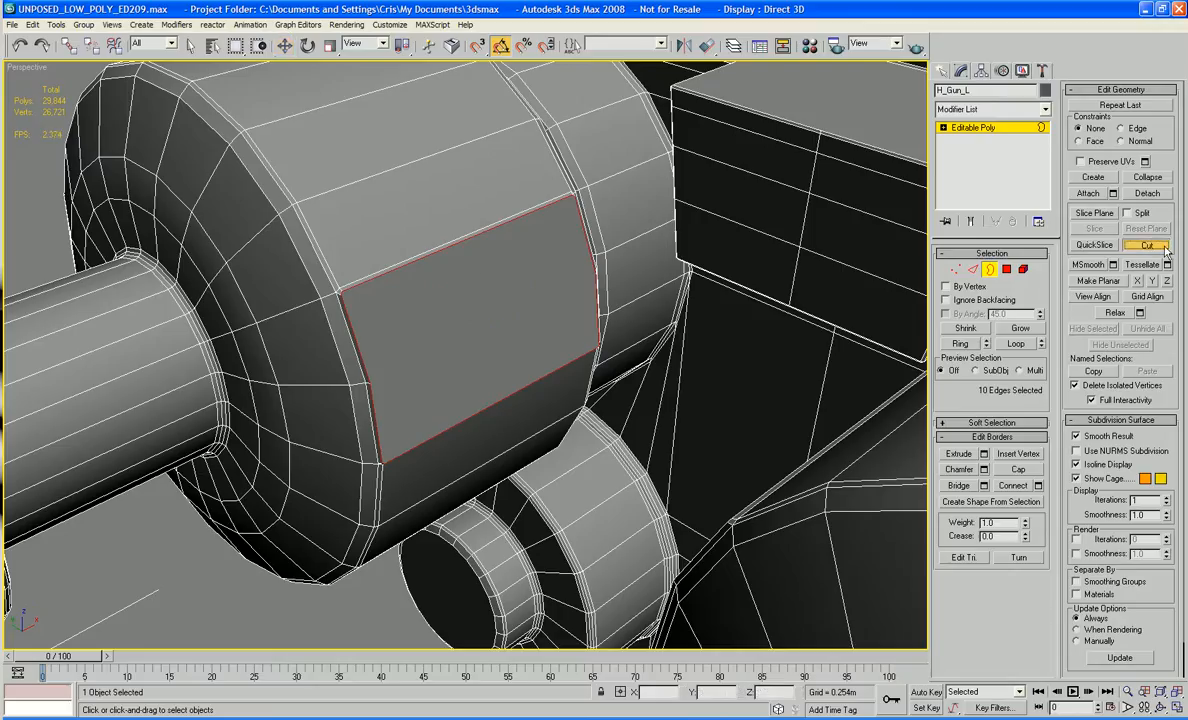
click(597, 275)
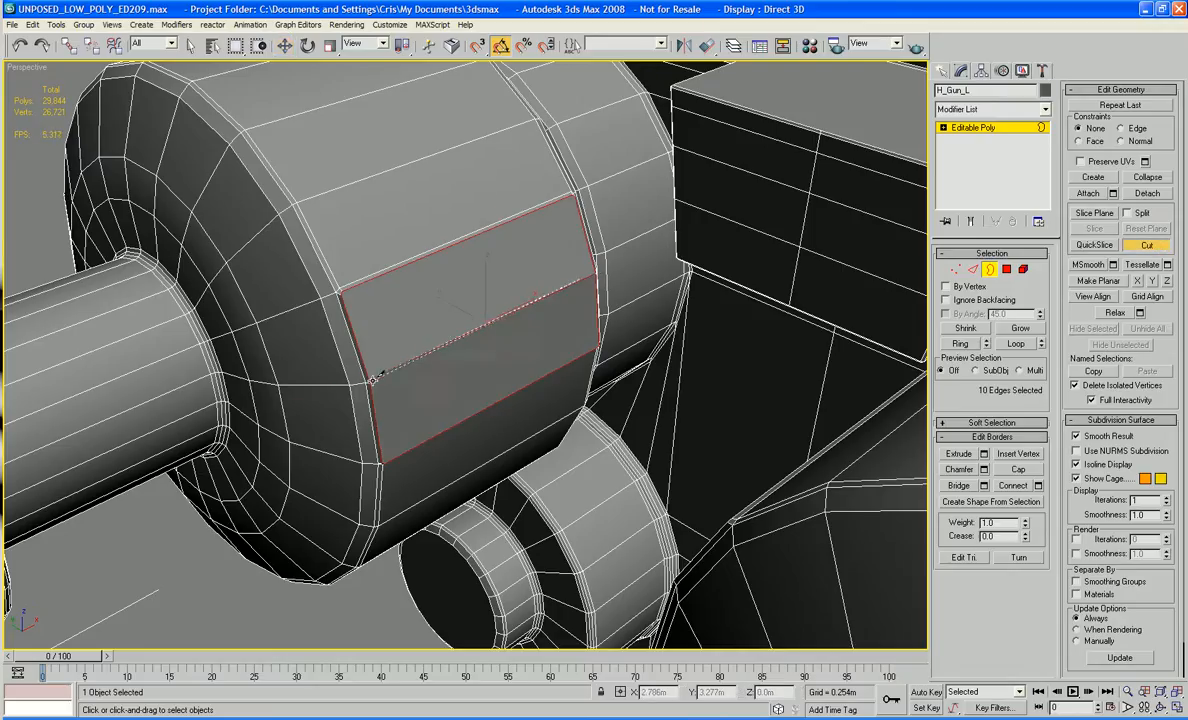
click(372, 378)
Step: Delete all polygons of the gun's negative-Y half, up to its lengthwise centre line
scroll(468, 357, down, 10)
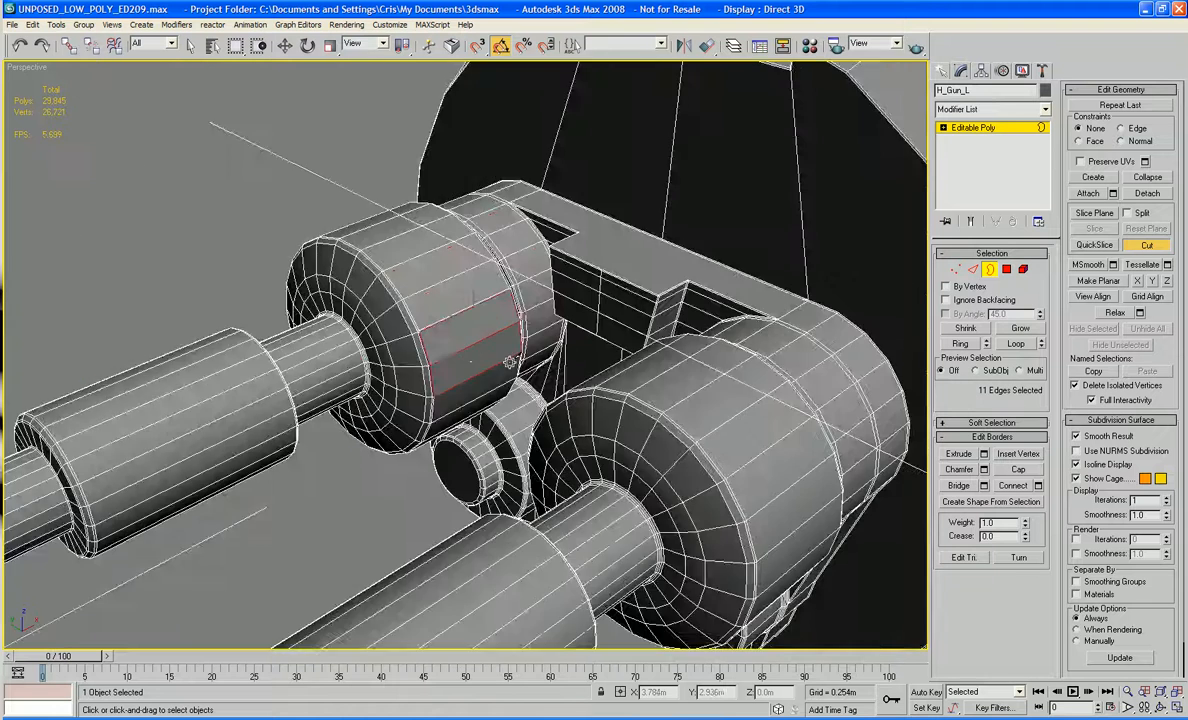
alt+middle_drag(573, 455, 599, 496)
key(t)
key(z)
scroll(589, 459, down, 7)
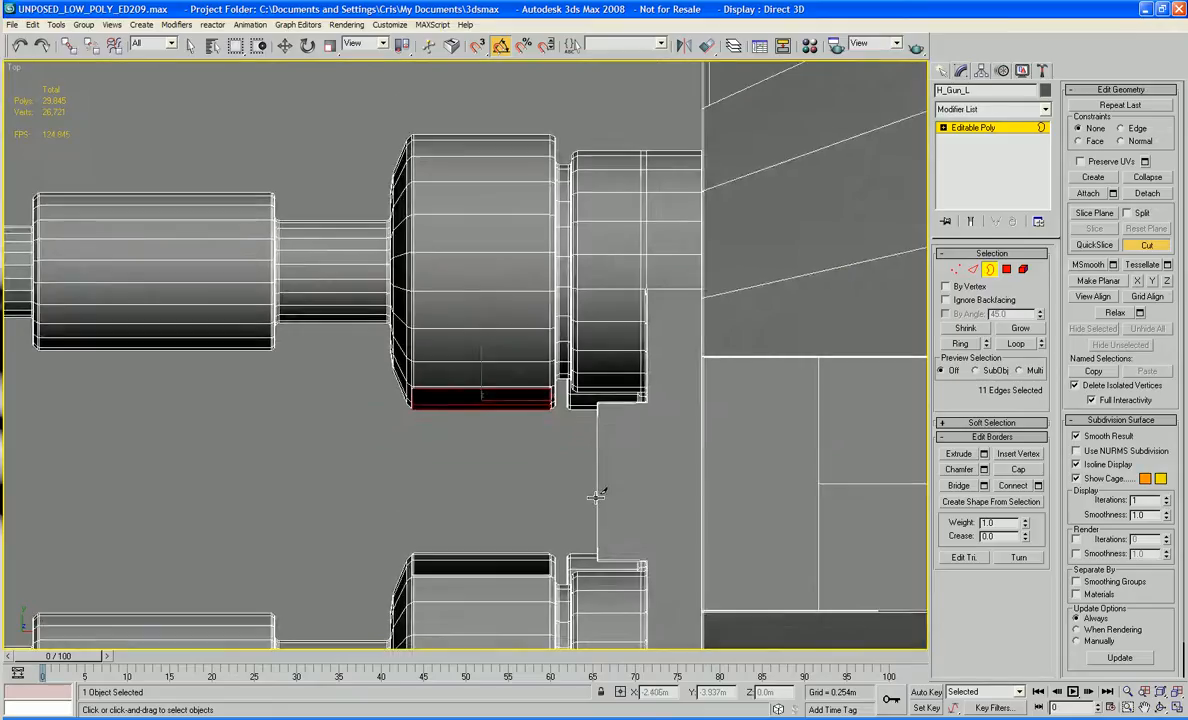
scroll(604, 484, down, 8)
middle_drag(555, 460, 440, 421)
click(1006, 270)
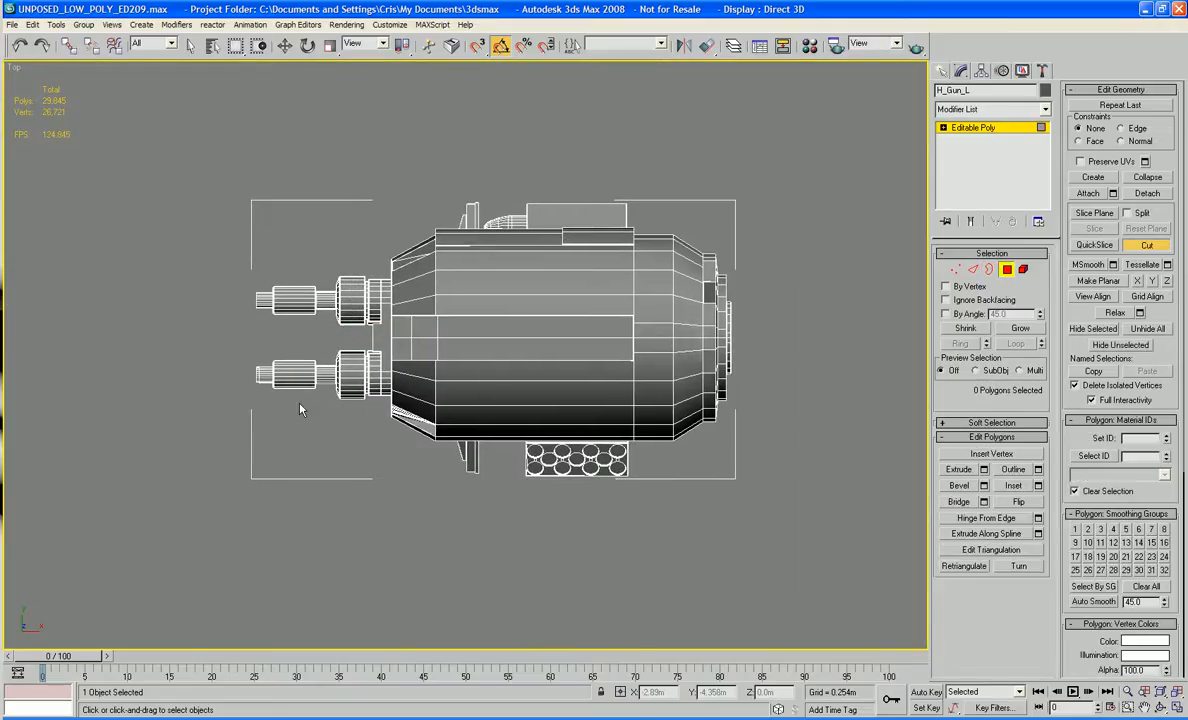
key(w)
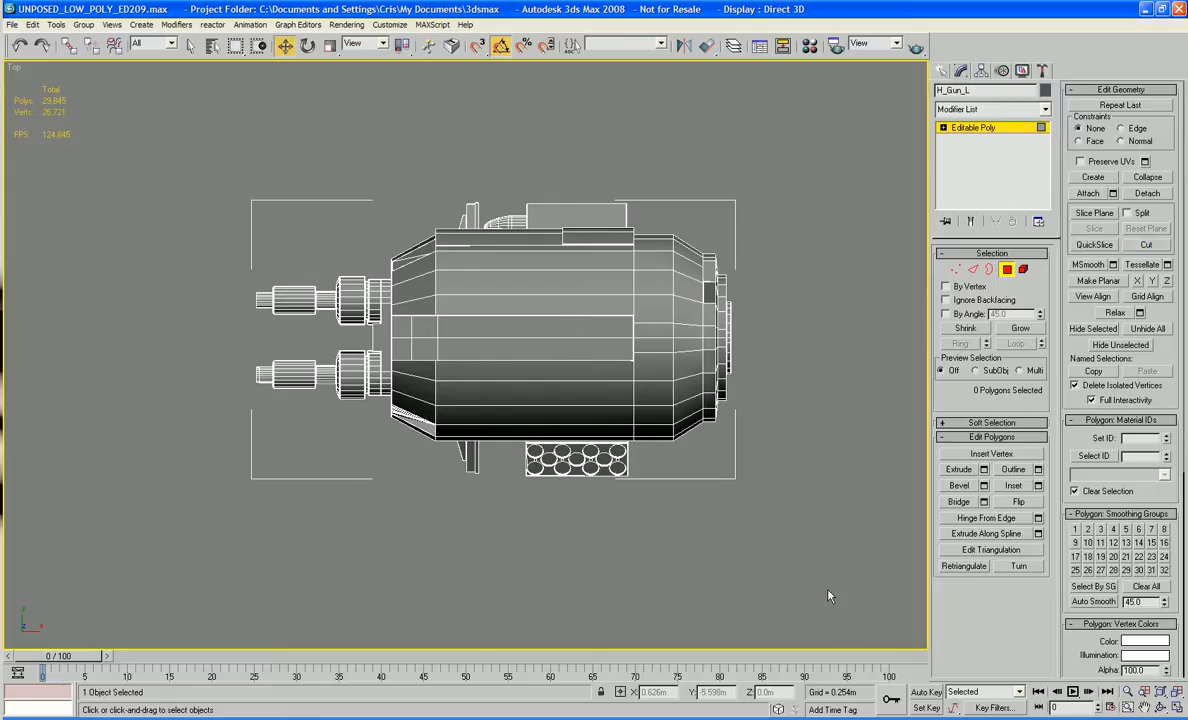
drag(827, 588, 147, 347)
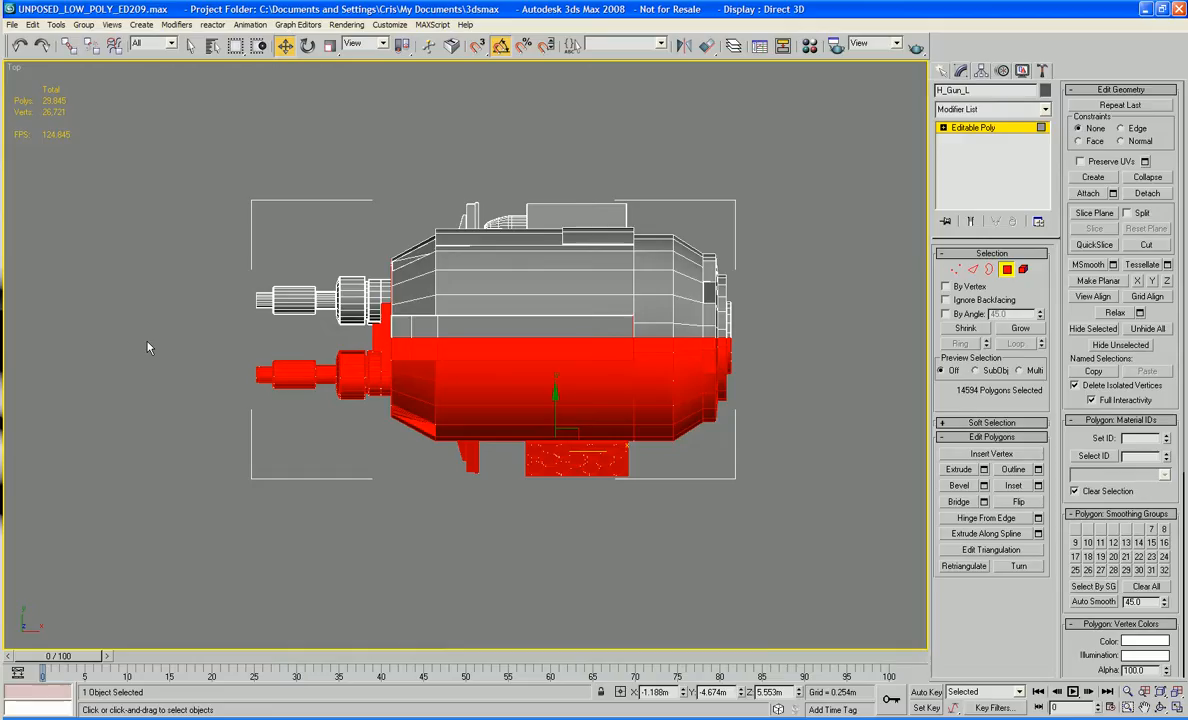
key(Delete)
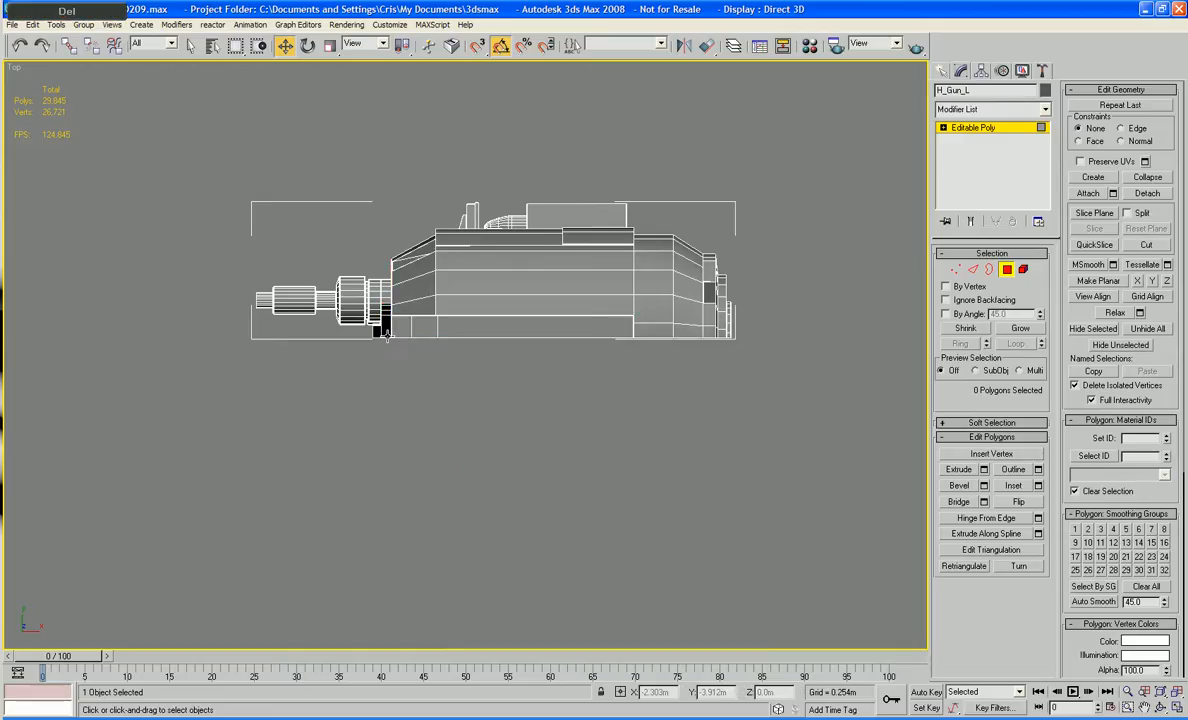
Step: Add a Symmetry modifier to the remaining half of H_Gun_L
key(4)
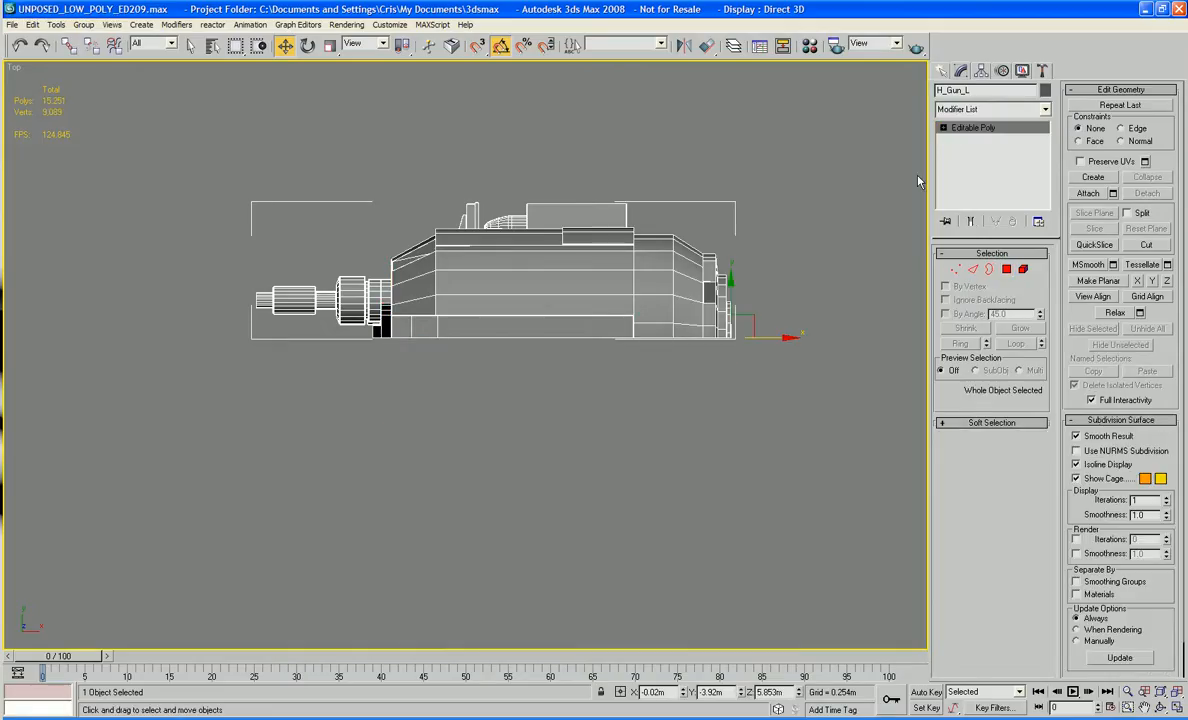
click(968, 109)
key(s)
key(s)
key(s)
key(s)
key(s)
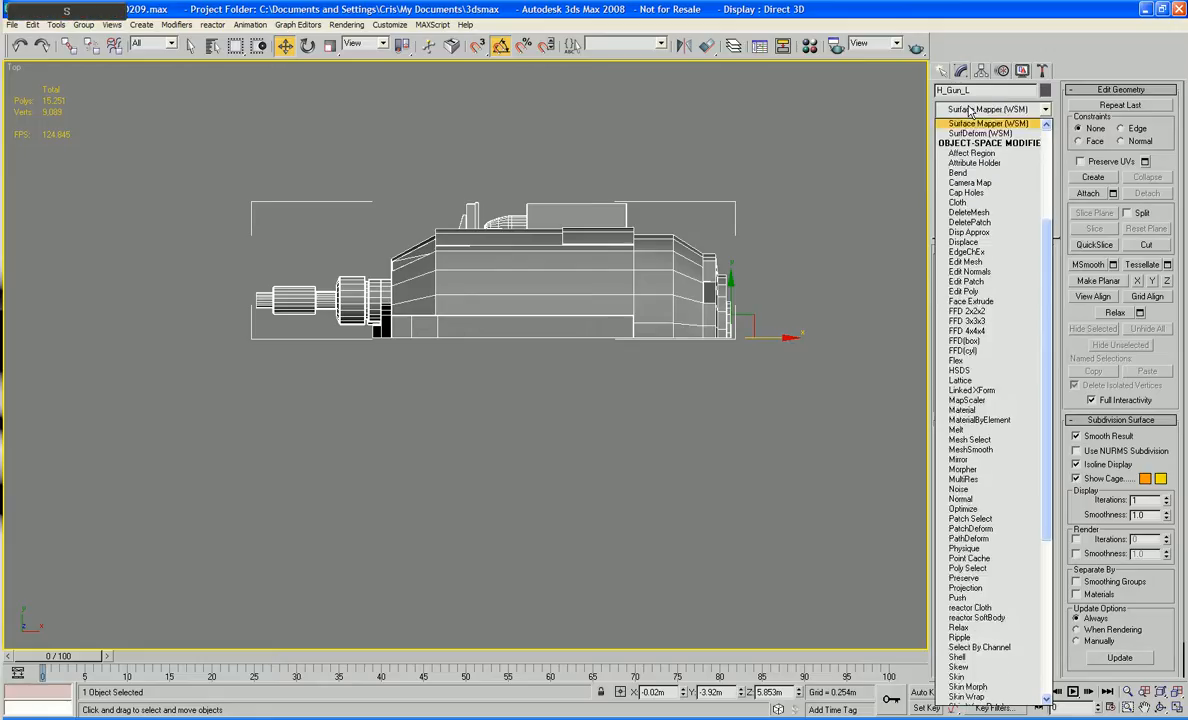
key(s)
key(s)
key(s)
key(s)
key(s)
key(s)
key(s)
key(s)
key(s)
key(s)
key(s)
key(s)
key(s)
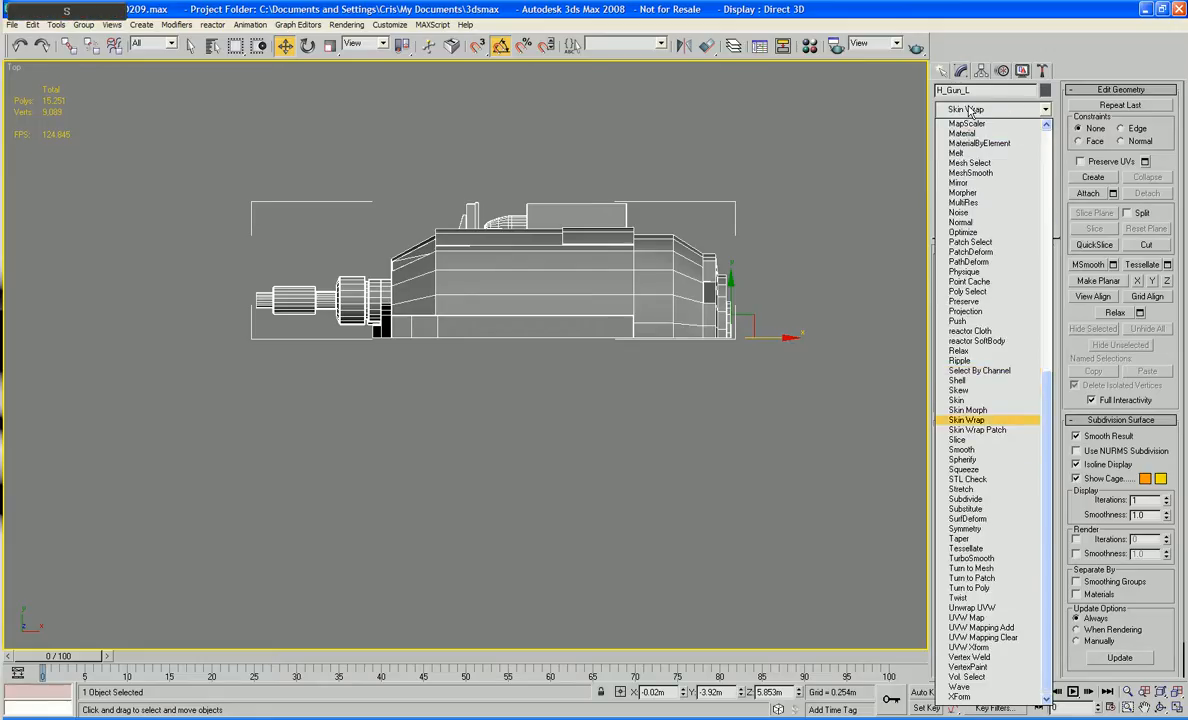
key(Return)
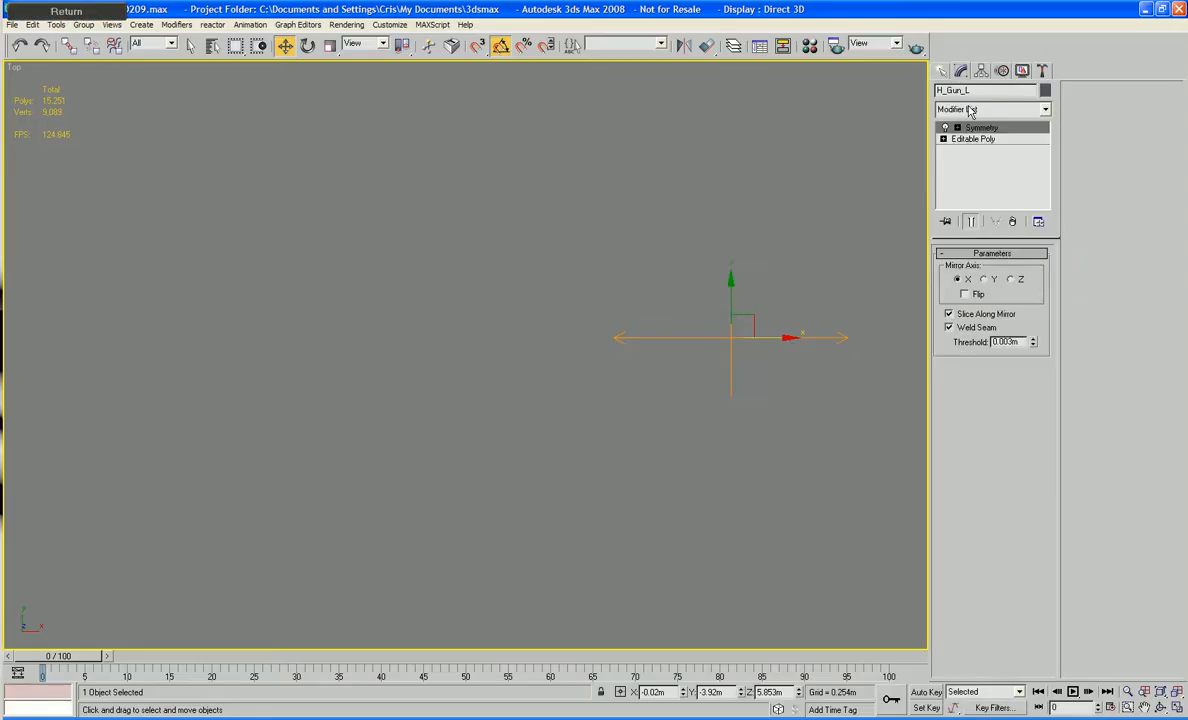
Step: Set the symmetry's mirror axis to Y with Flip off and convert the mirrored gun to Editable Poly
click(965, 294)
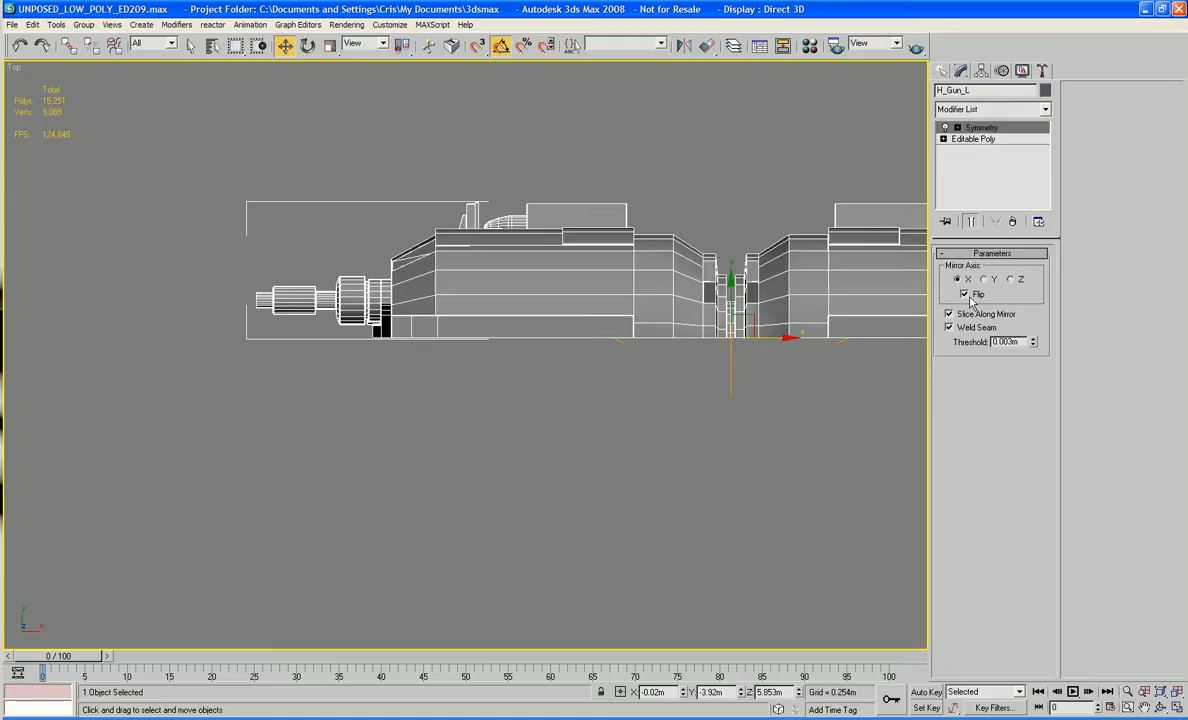
click(985, 280)
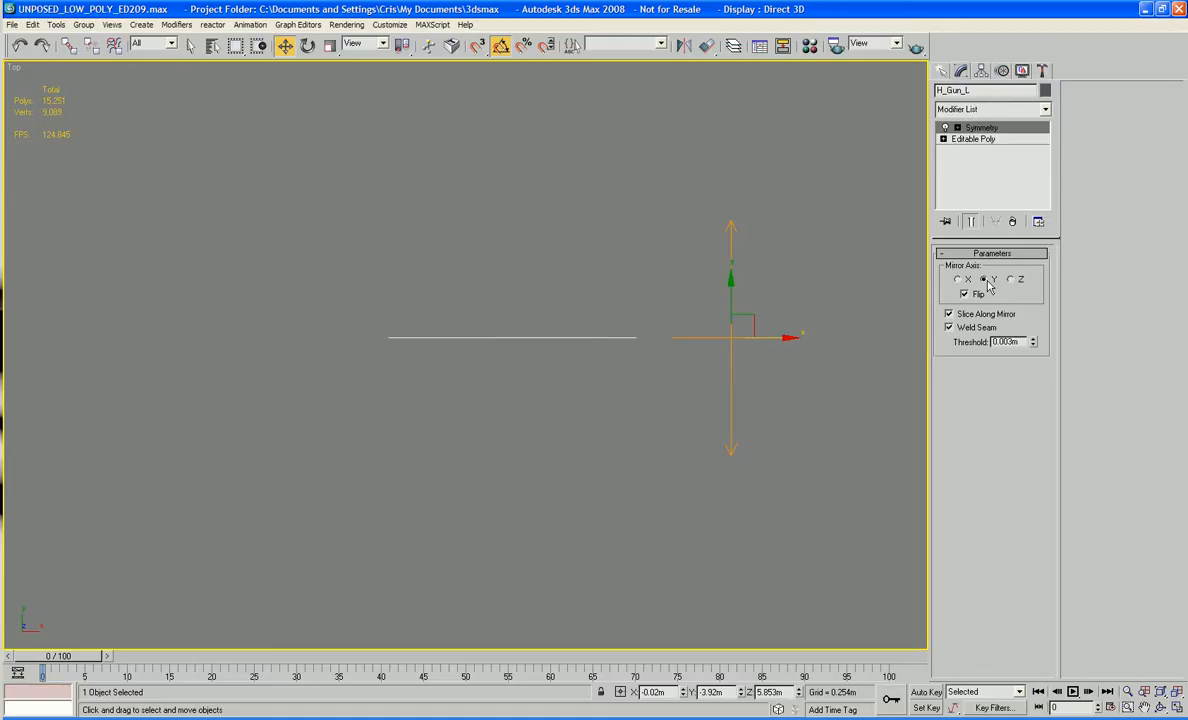
click(965, 294)
right_click(645, 350)
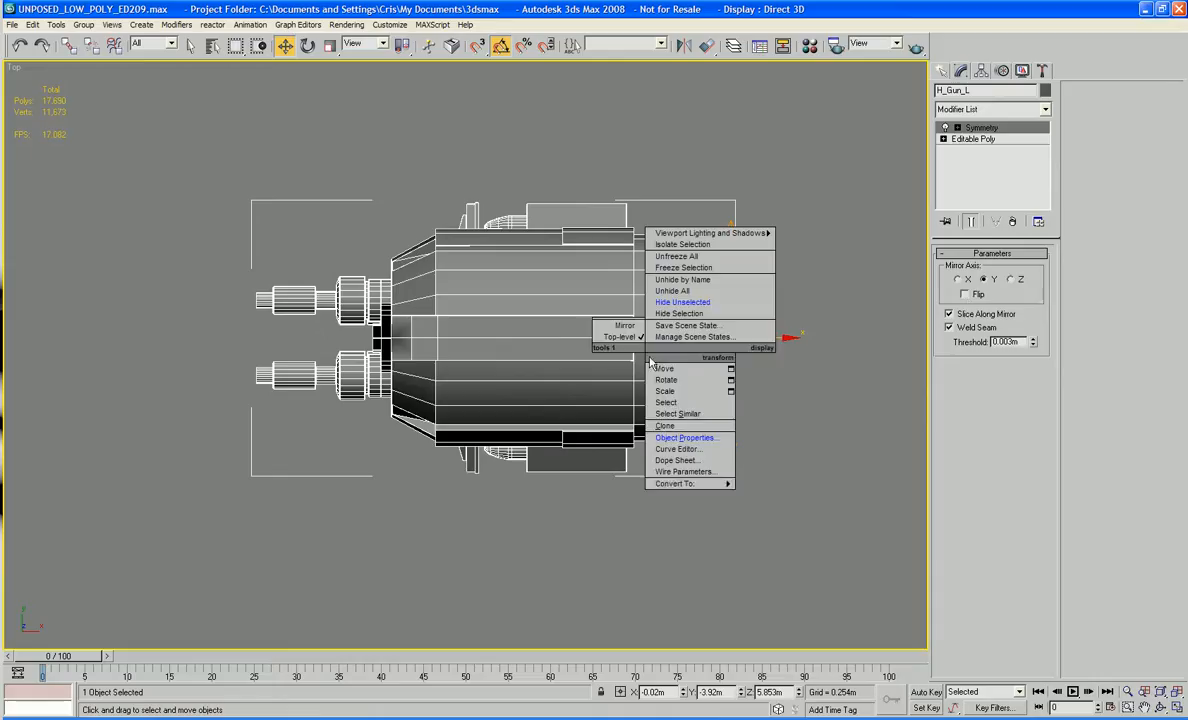
mouse_move(700, 483)
click(800, 496)
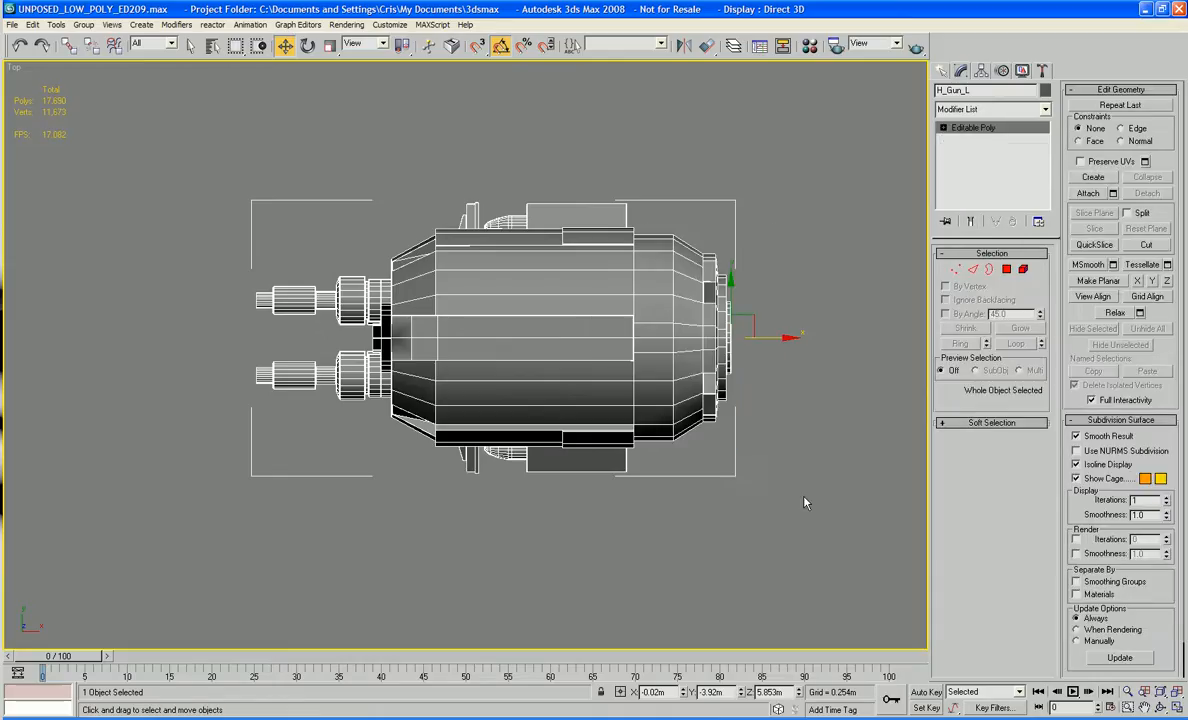
Step: Weld all vertices of the gun with a weld threshold of 0.006 m
key(p)
key(z)
alt+middle_drag(543, 503, 610, 380)
click(956, 271)
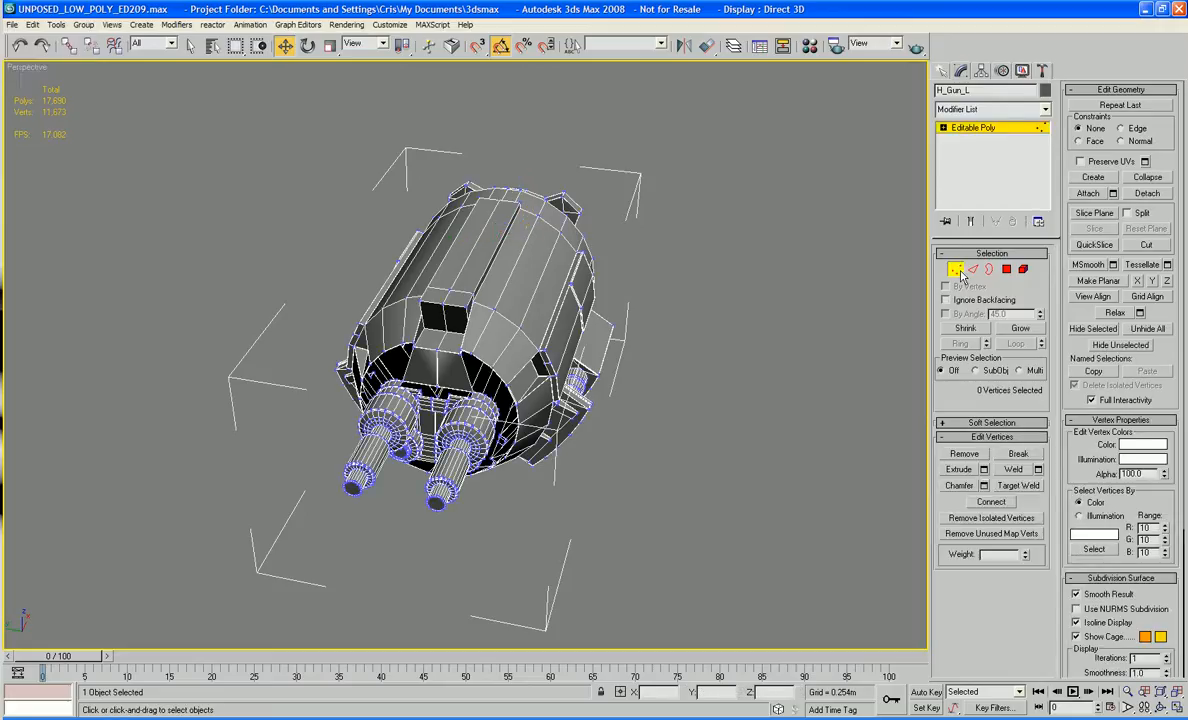
key(ctrl+a)
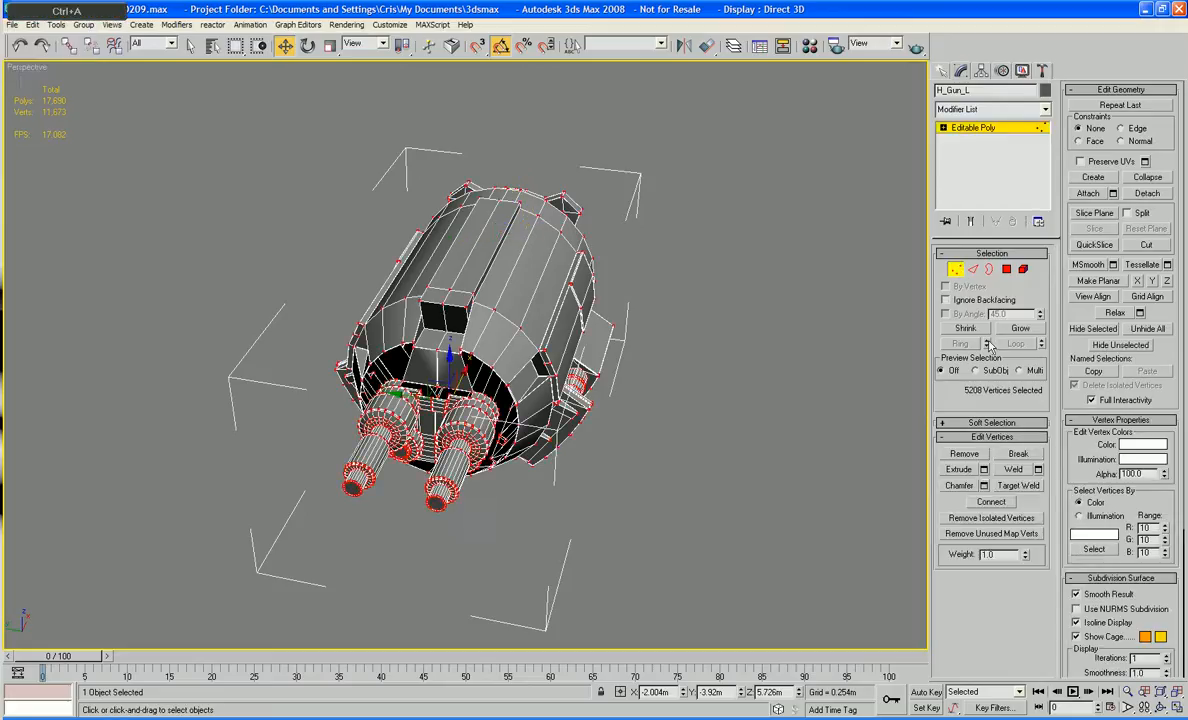
click(1038, 469)
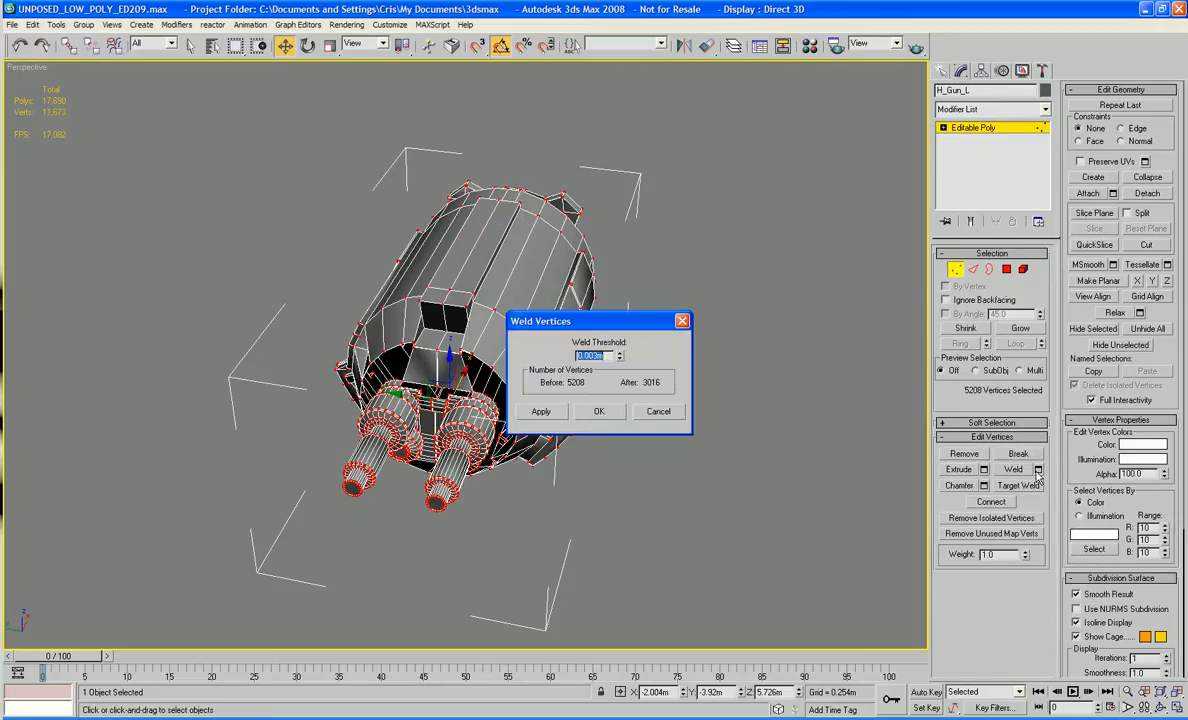
click(621, 355)
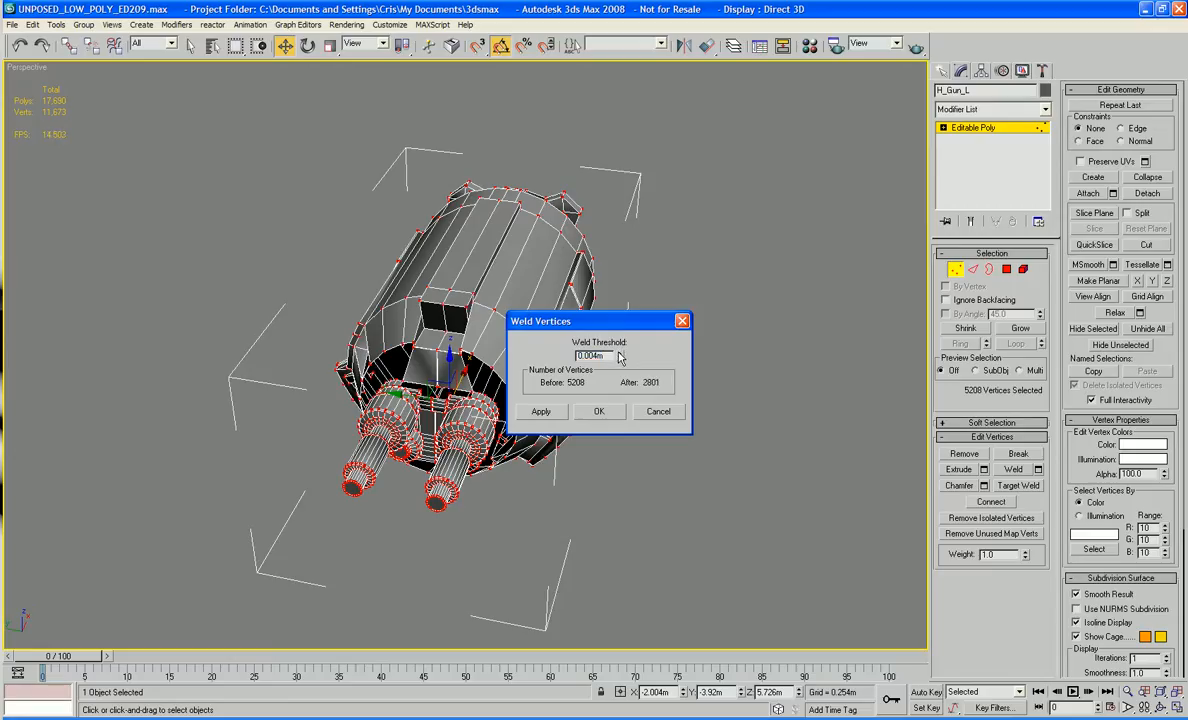
drag(620, 357, 622, 343)
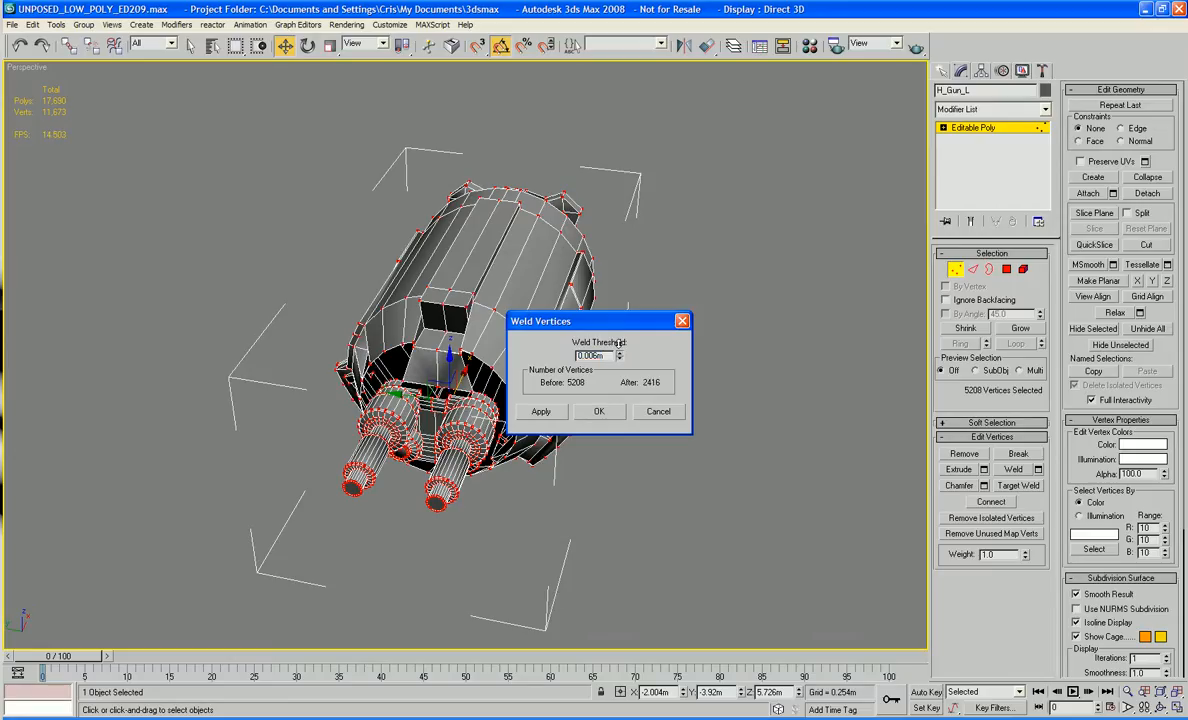
click(598, 412)
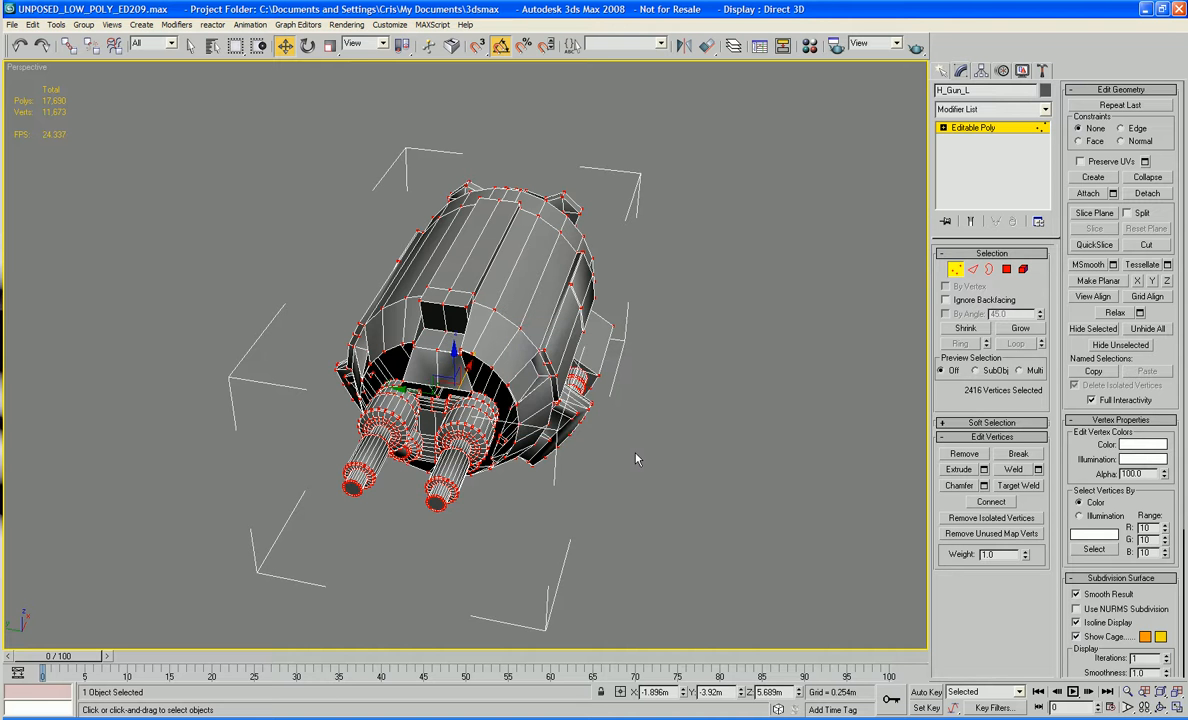
Step: Delete the small raised rectangular block on the gun's rear shell, including its side polygons
alt+middle_drag(635, 458, 599, 525)
scroll(500, 425, up, 3)
scroll(608, 522, up, 3)
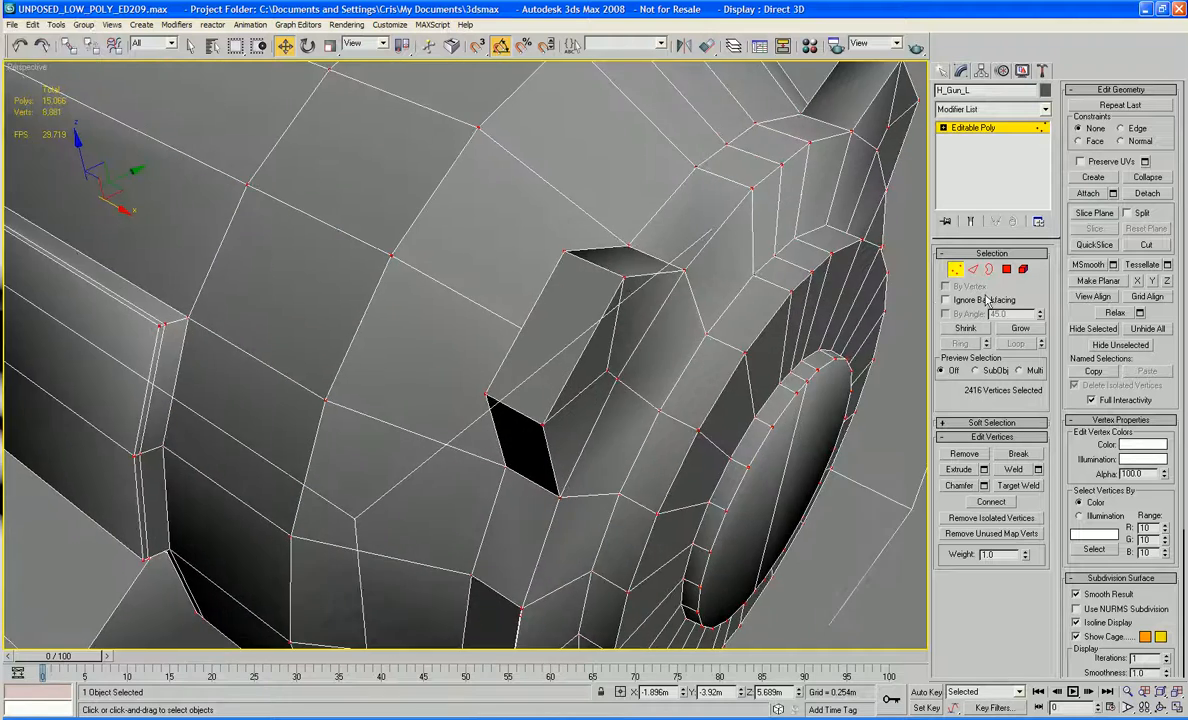
click(1006, 269)
click(548, 302)
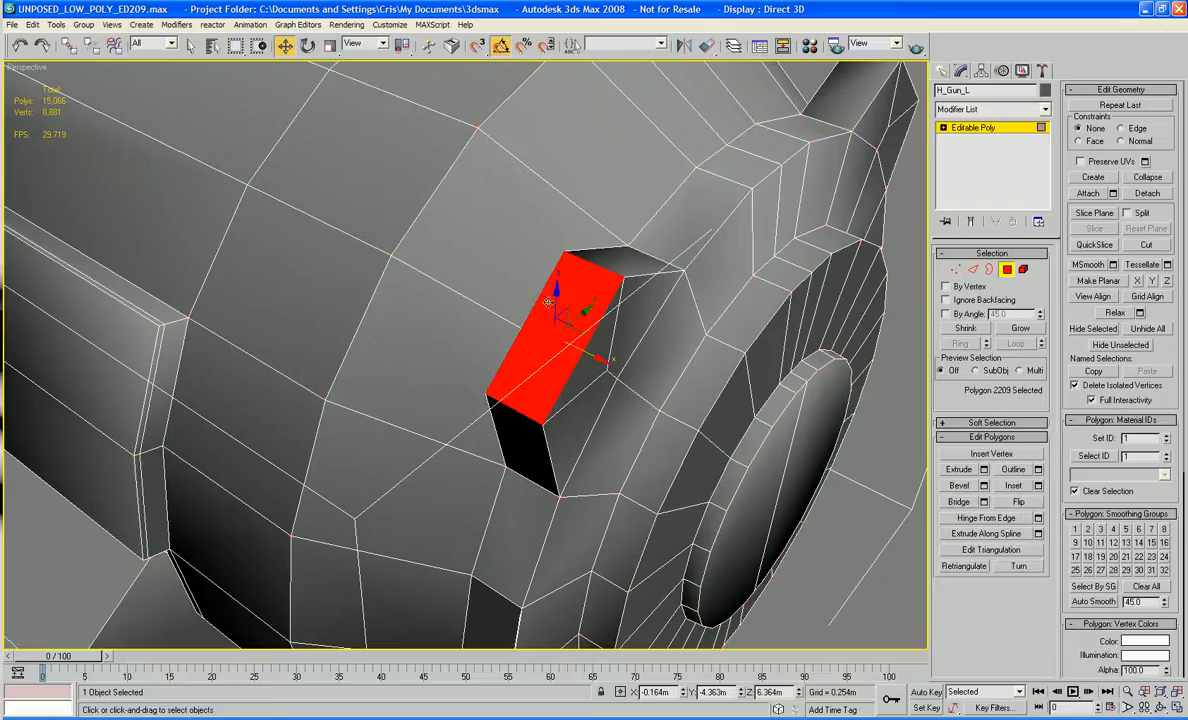
click(1019, 329)
key(Delete)
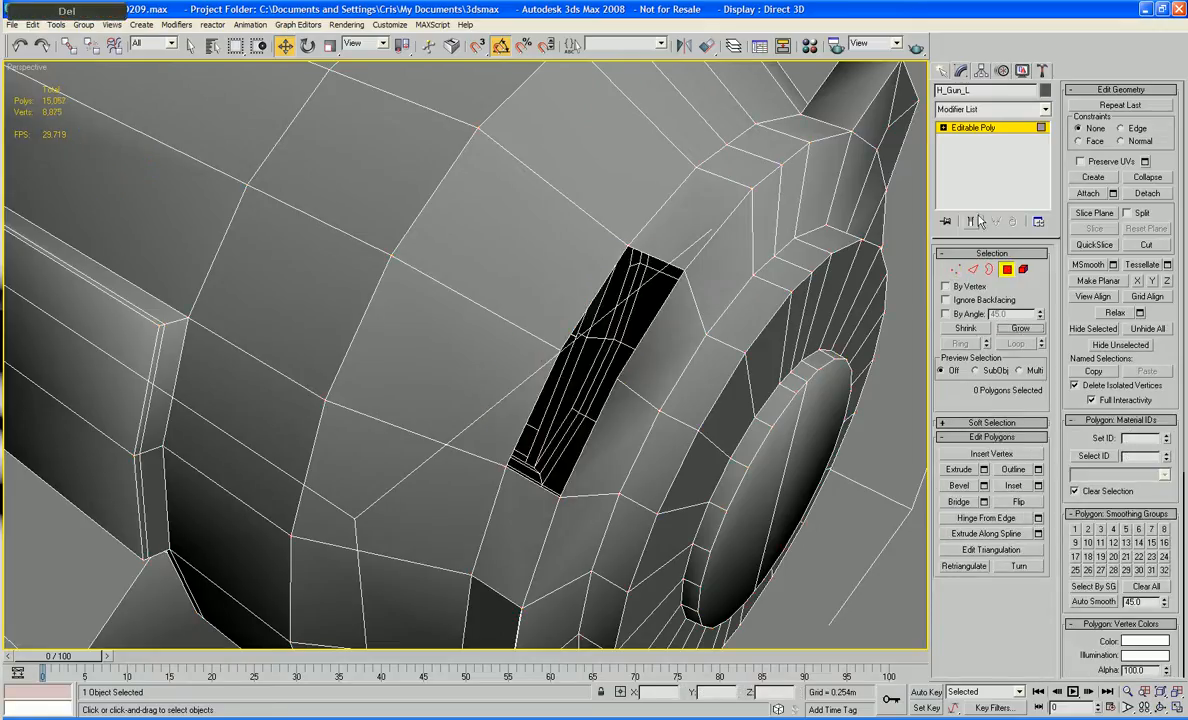
Step: Close the narrow slot in the rear shell by bridging its two pairs of opposite long edges
click(971, 274)
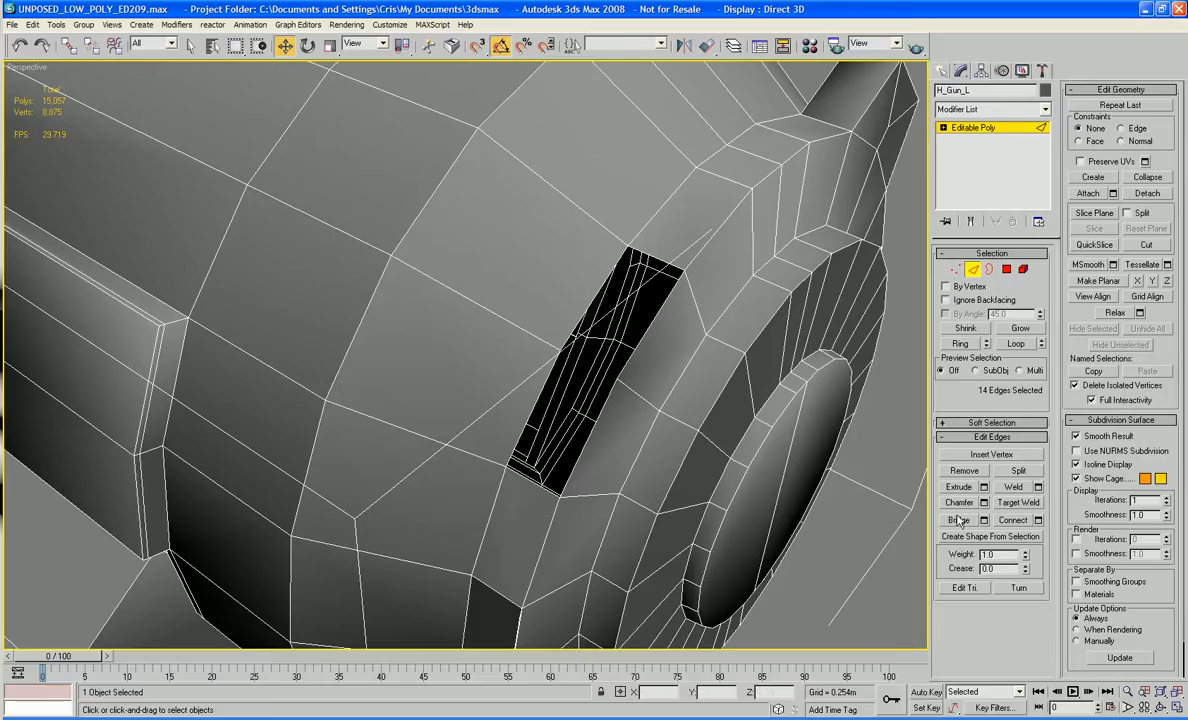
click(626, 345)
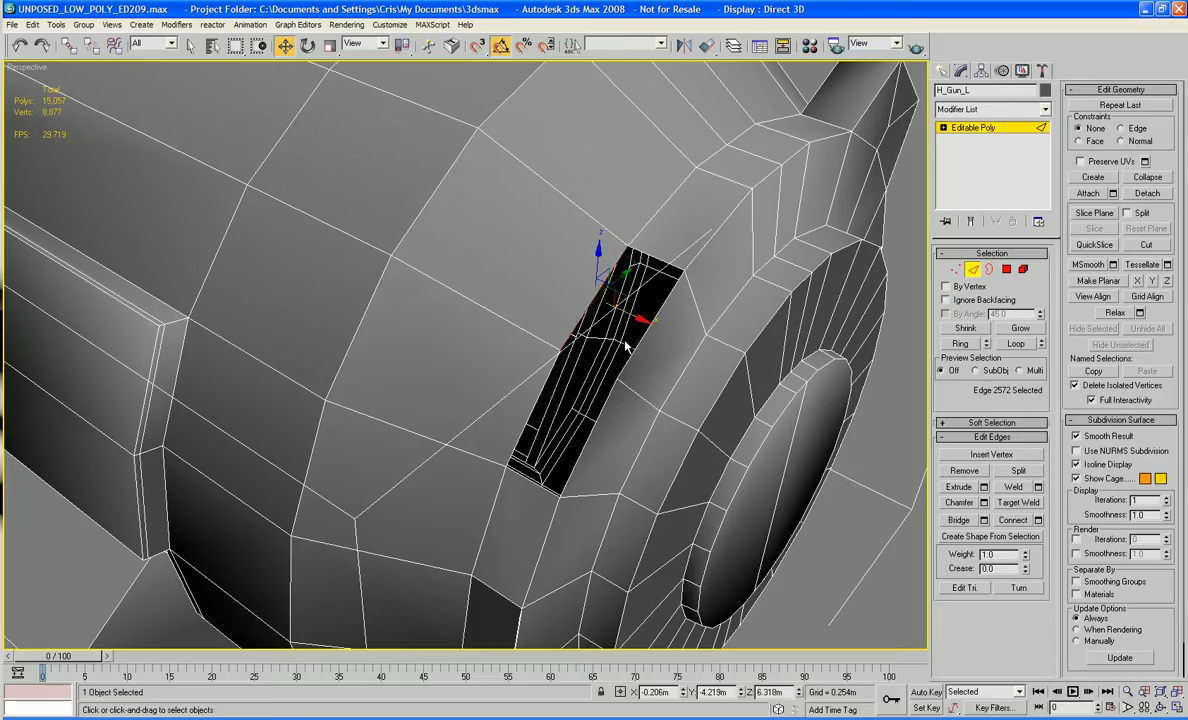
ctrl+click(637, 343)
click(962, 521)
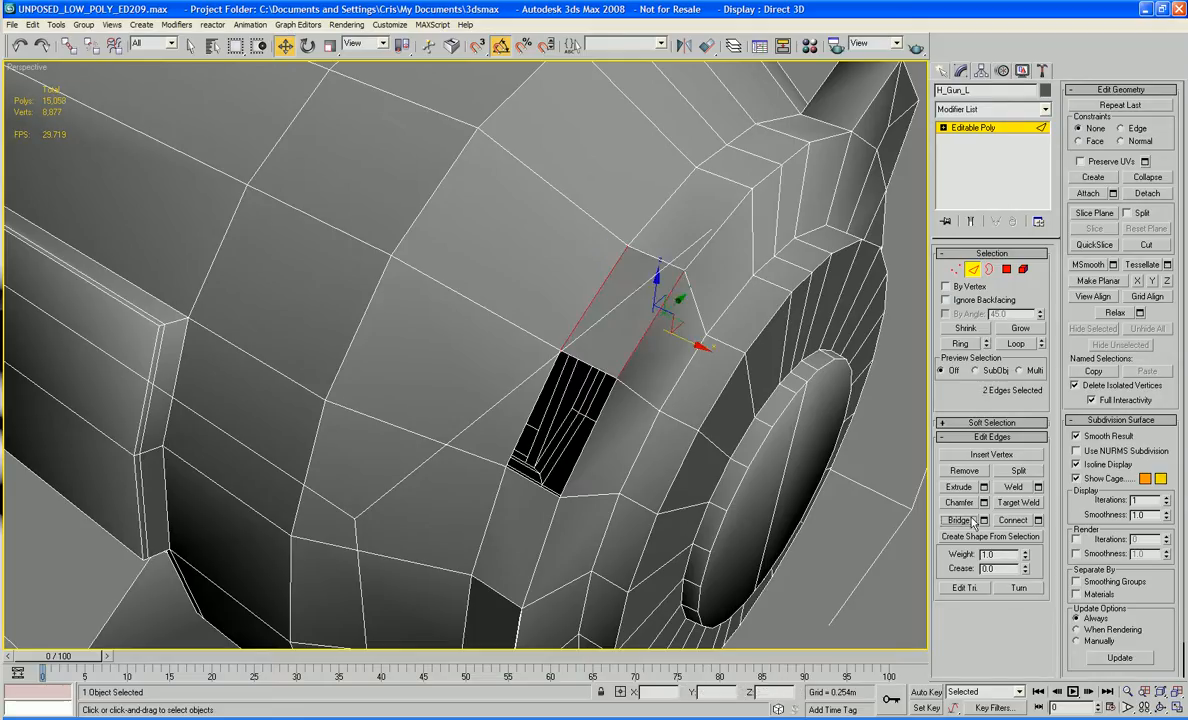
click(519, 444)
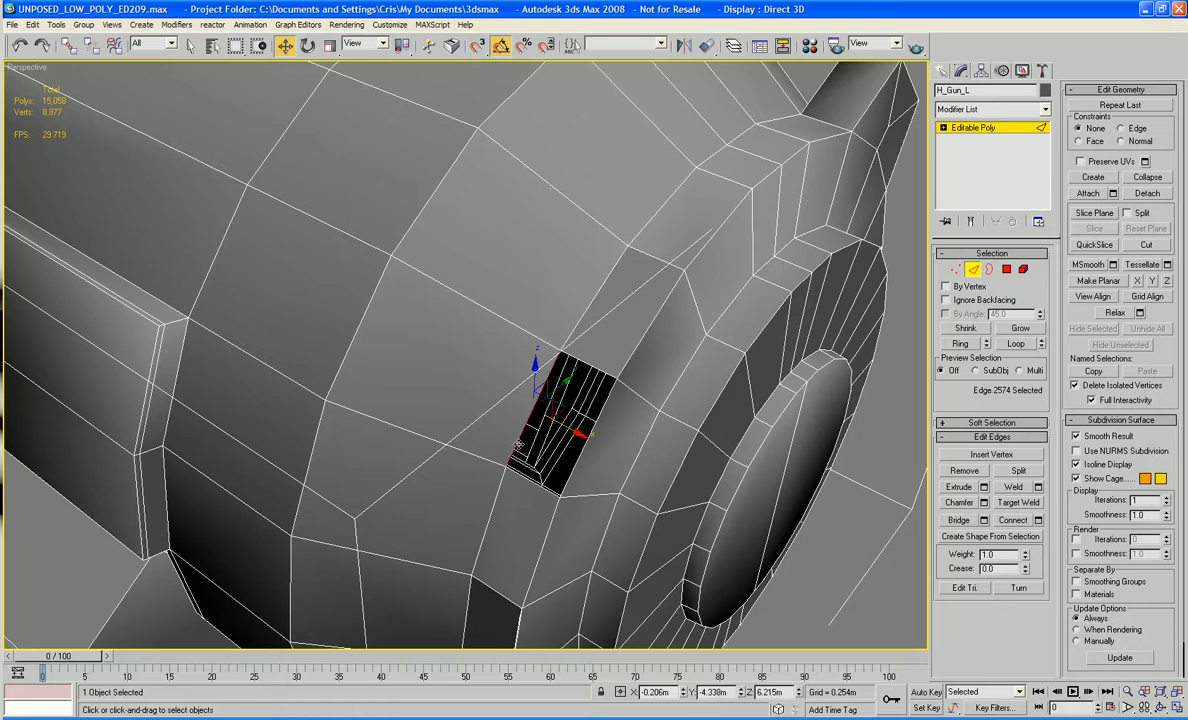
ctrl+click(571, 475)
click(967, 521)
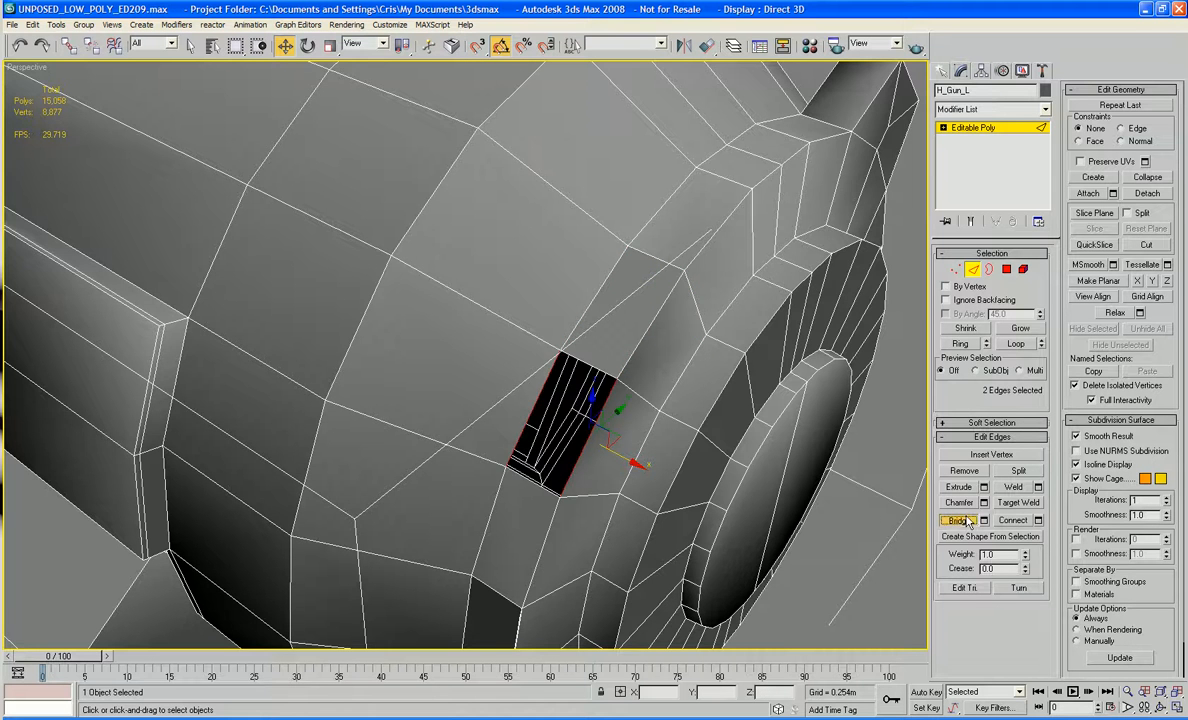
scroll(623, 530, down, 4)
alt+middle_drag(416, 414, 514, 404)
scroll(478, 407, down, 5)
scroll(565, 378, up, 5)
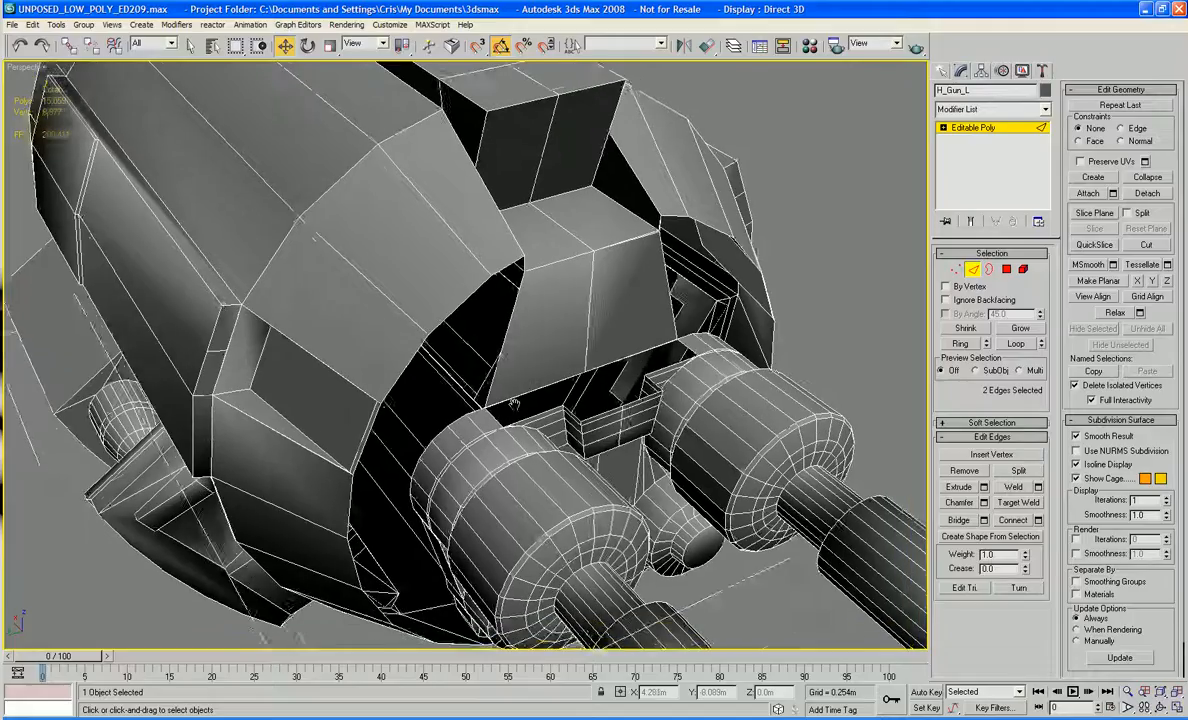
scroll(513, 403, down, 4)
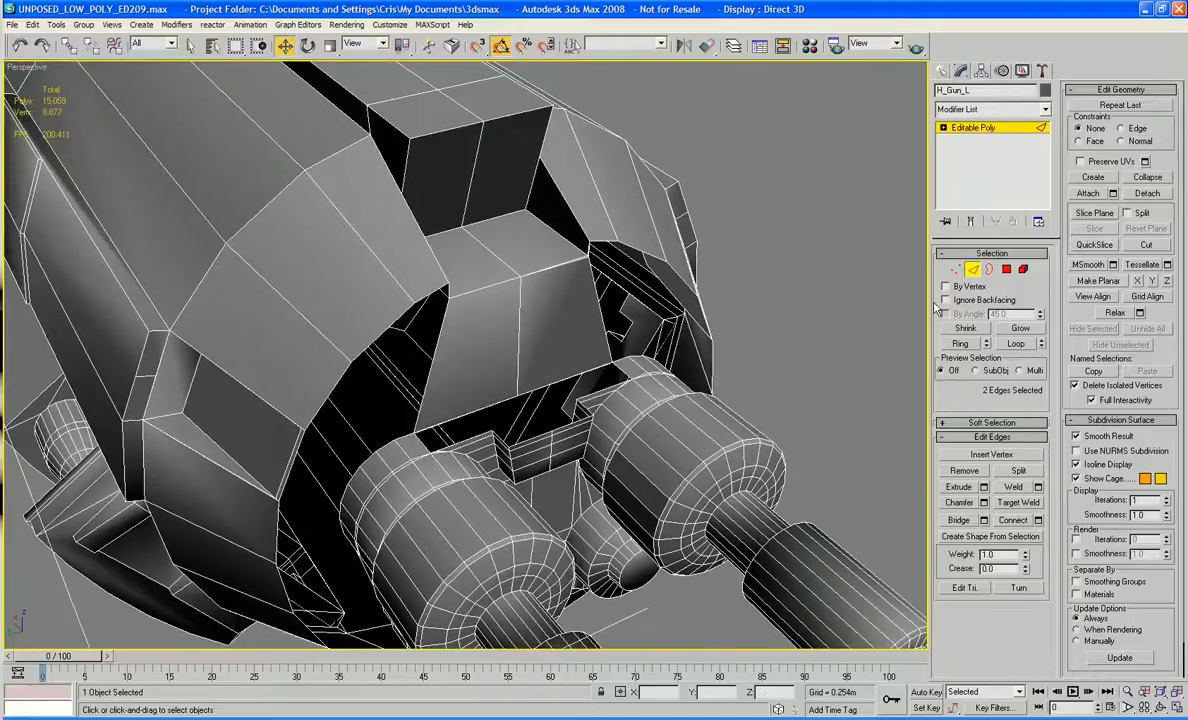
Step: Select the open border around the barrel housings and examine the gap beneath the front centre panel
click(990, 269)
click(548, 432)
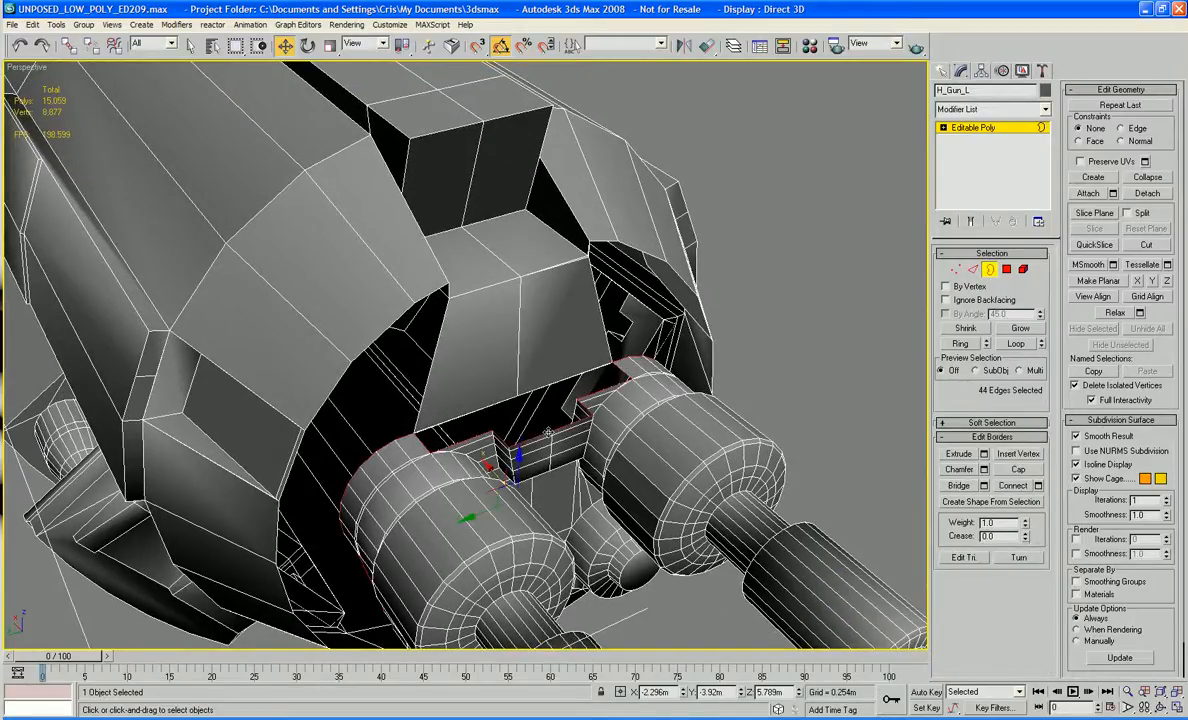
alt+middle_drag(467, 452, 481, 514)
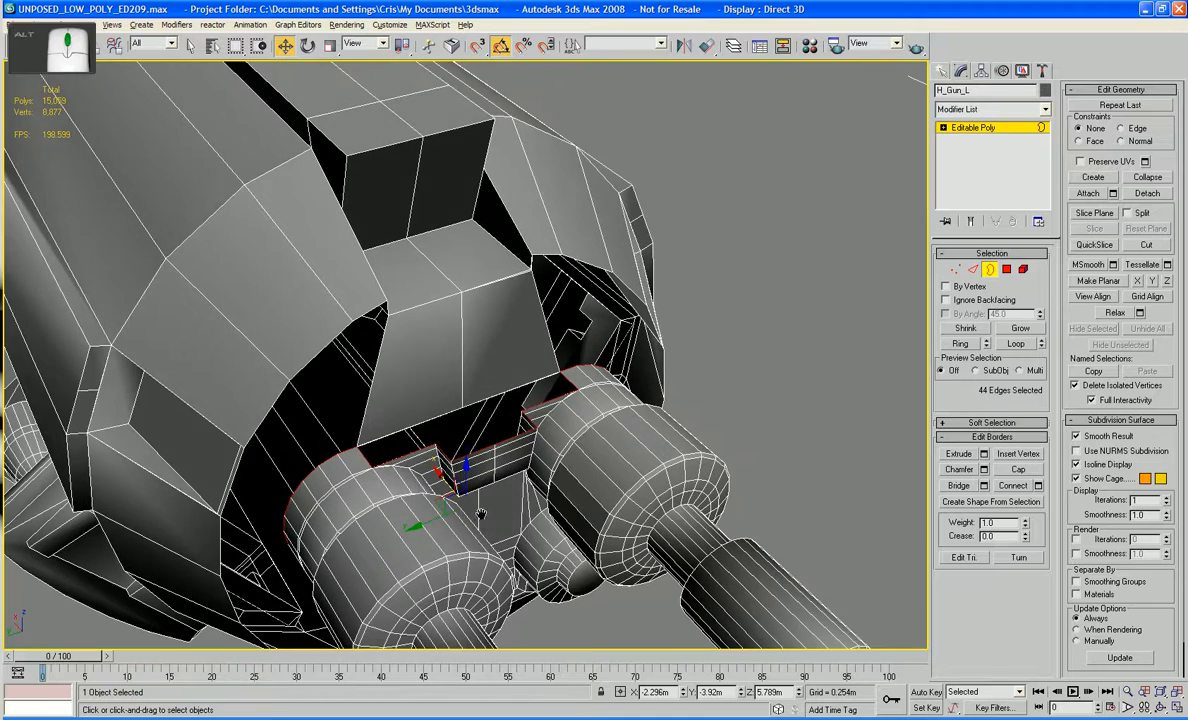
scroll(505, 392, up, 10)
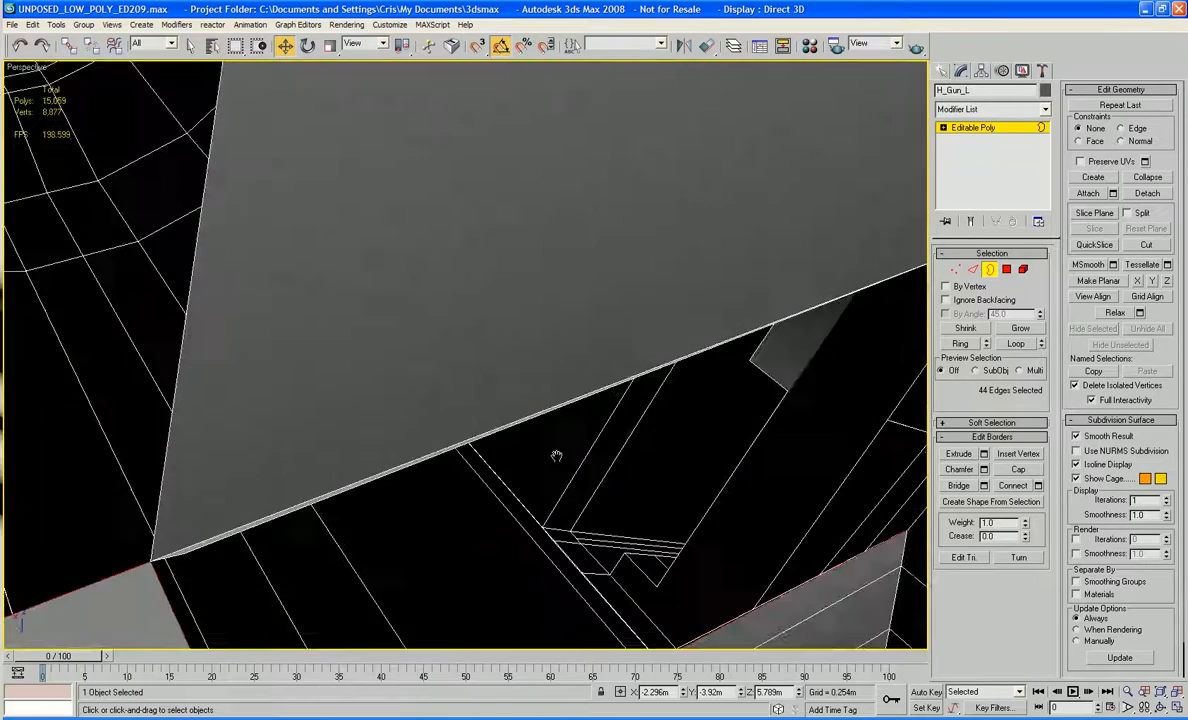
scroll(557, 456, down, 6)
scroll(557, 456, up, 6)
mouse_move(557, 456)
middle_down()
mouse_move(552, 432)
mouse_move(515, 431)
mouse_move(551, 437)
middle_up()
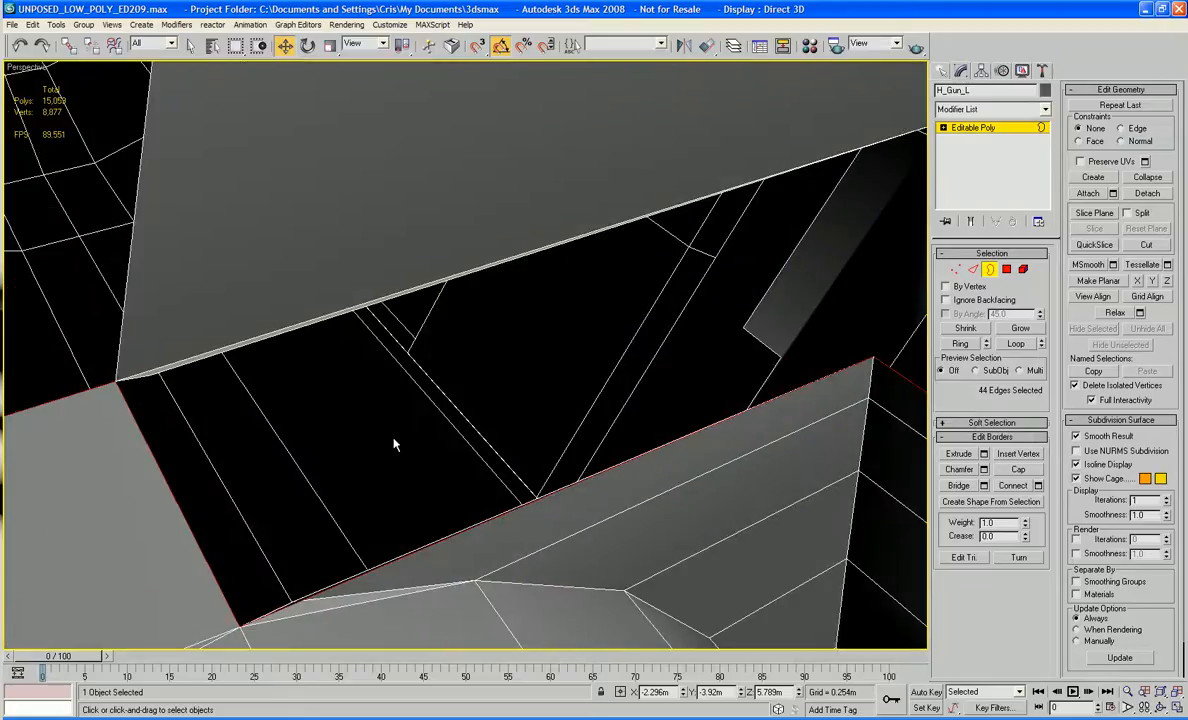
Step: Try to bridge the short edge at the front panel's lower corner with the long upper edge of the bracket between the barrels
key(2)
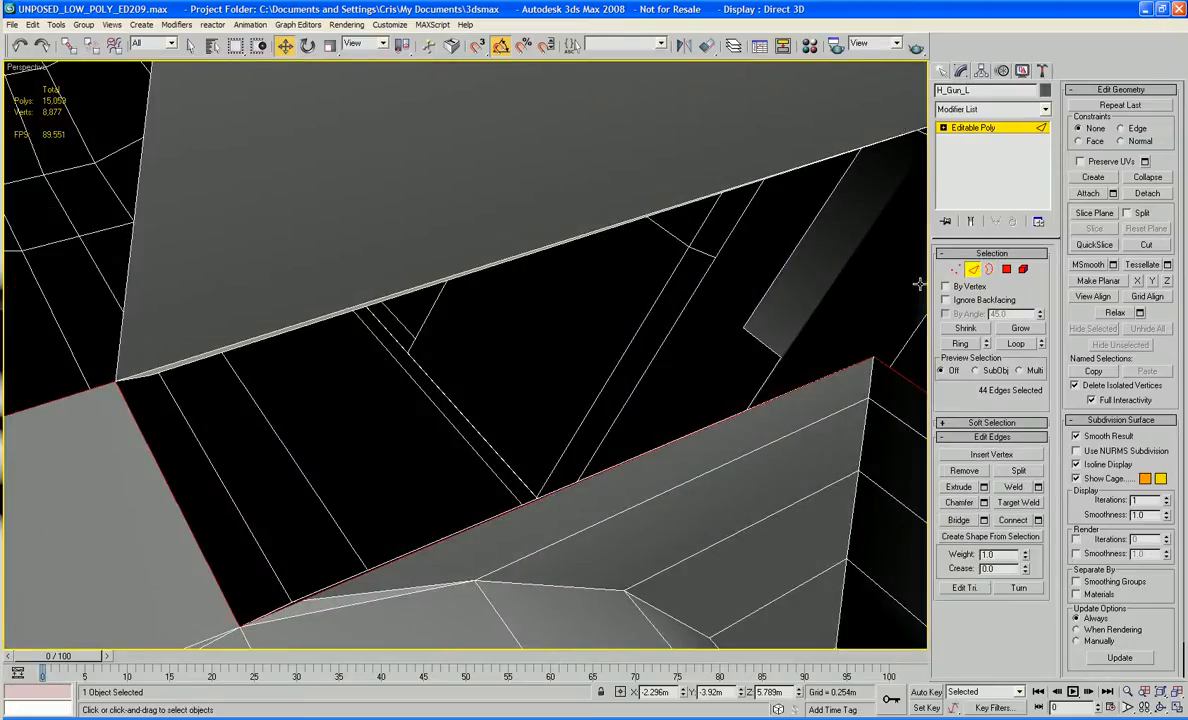
click(131, 381)
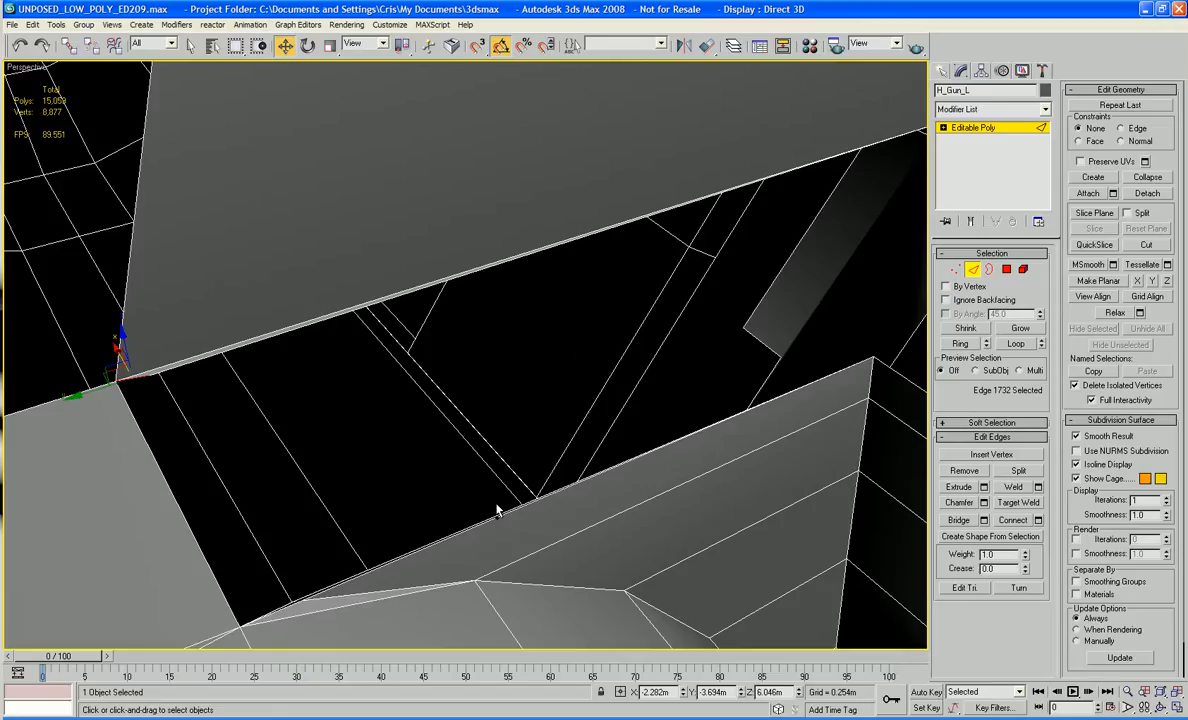
ctrl+click(482, 519)
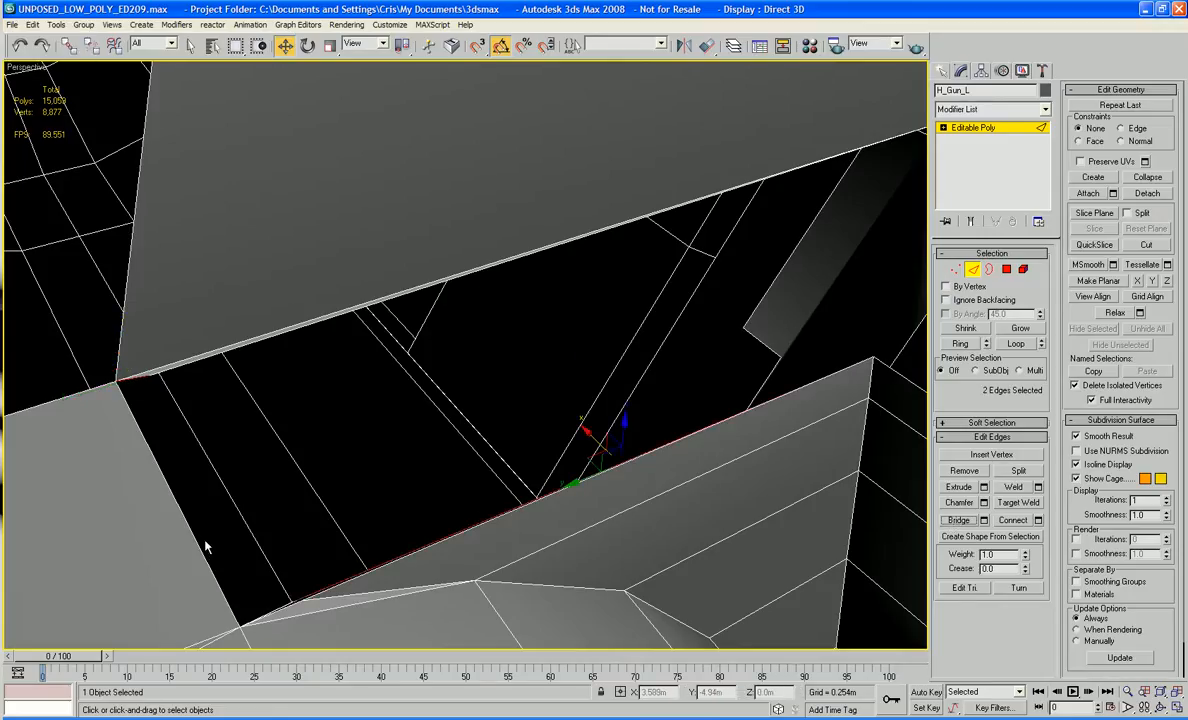
click(231, 545)
click(270, 611)
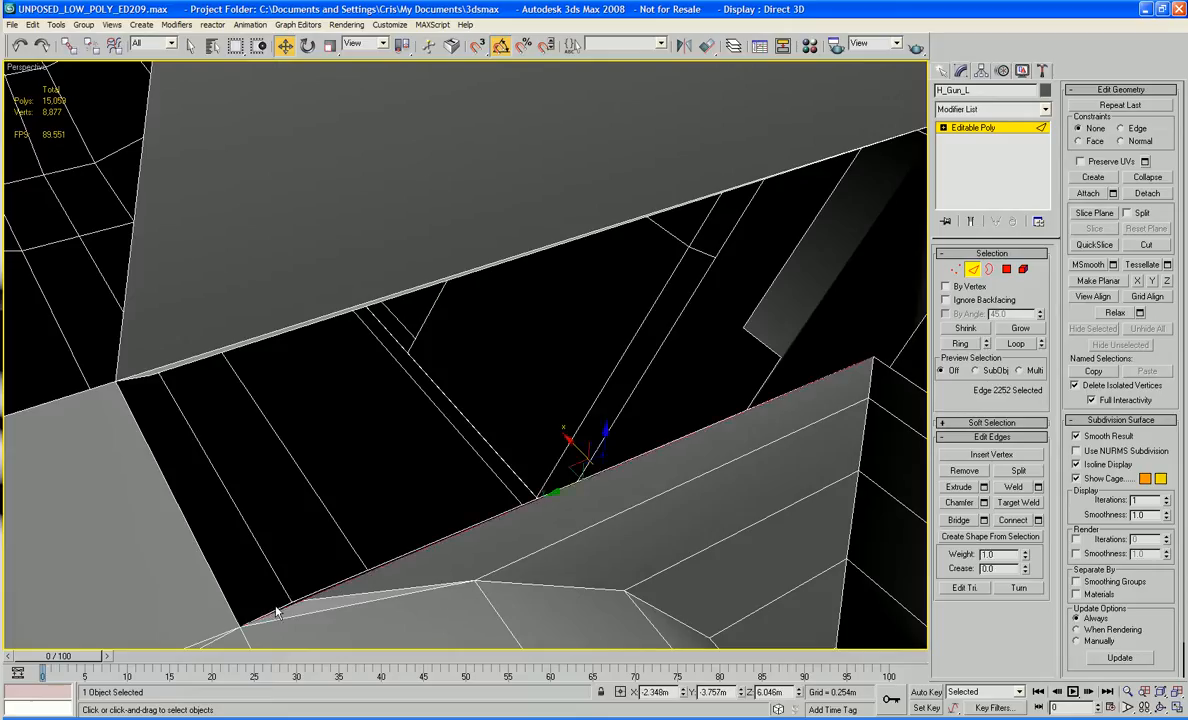
click(278, 612)
click(278, 608)
click(436, 503)
click(449, 533)
ctrl+click(133, 377)
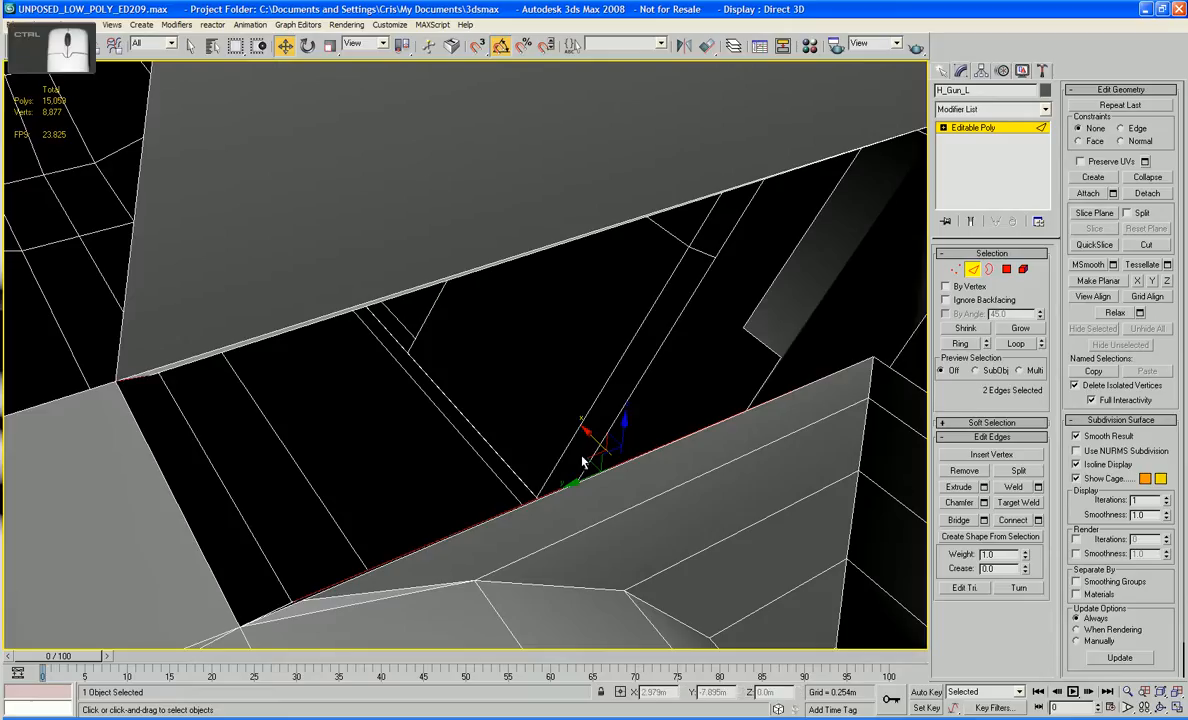
click(958, 520)
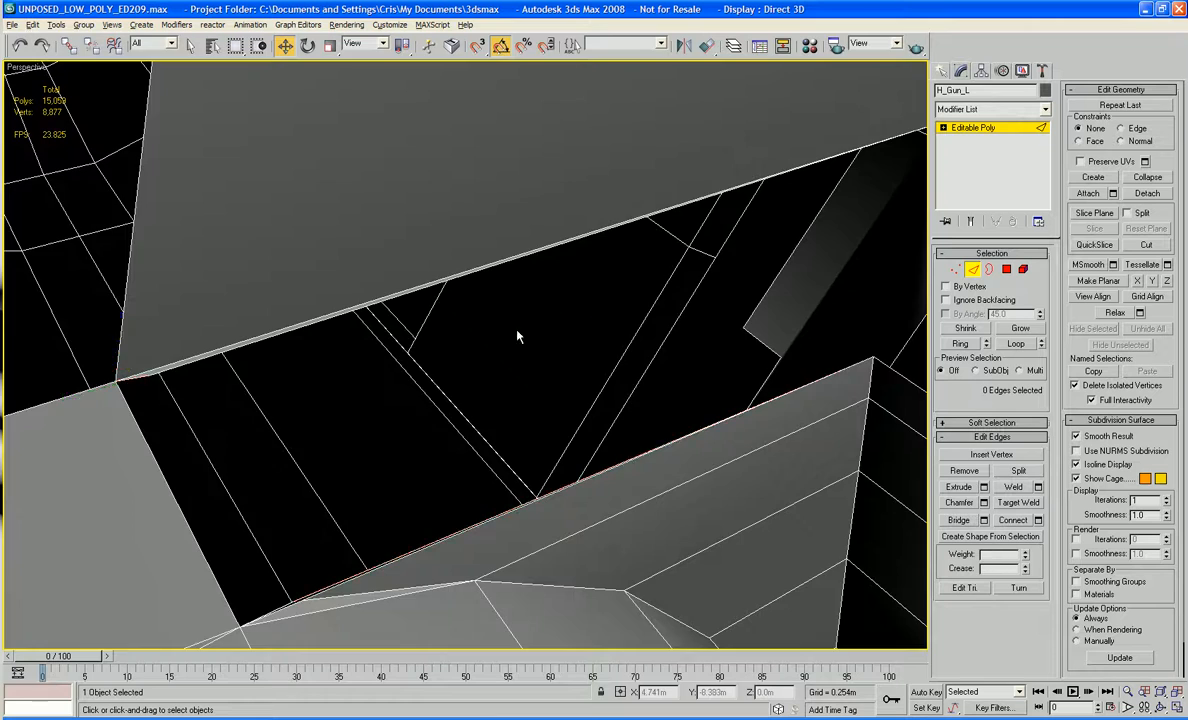
Step: Bridge the short vertical edge beside the front panel's upper corner to the barrel housing's top edge on the first side
alt+middle_drag(517, 336, 490, 372)
scroll(493, 336, down, 10)
scroll(532, 328, up, 5)
scroll(490, 372, up, 4)
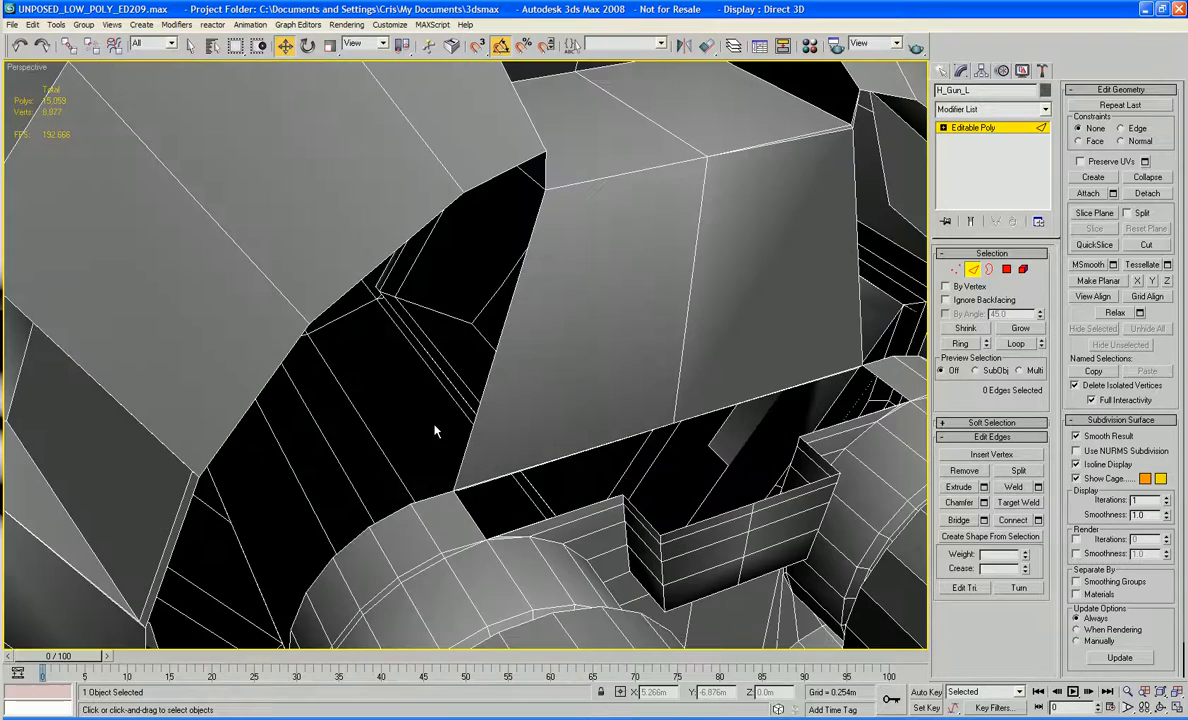
click(544, 174)
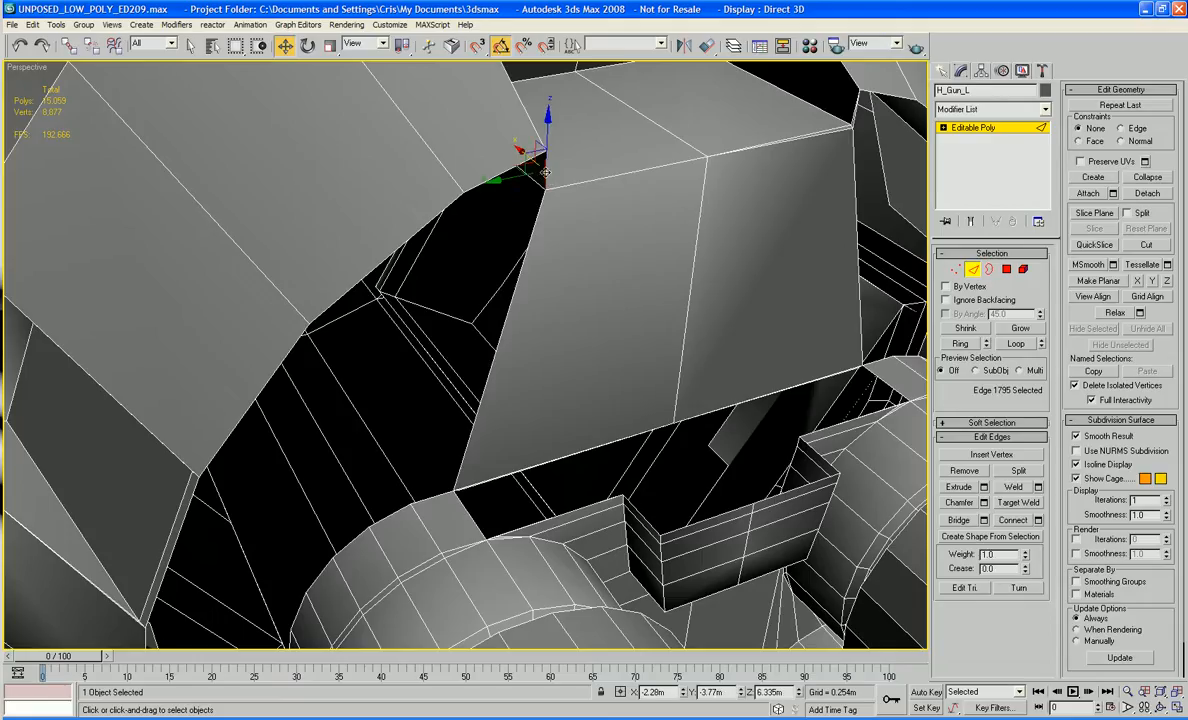
ctrl+click(446, 488)
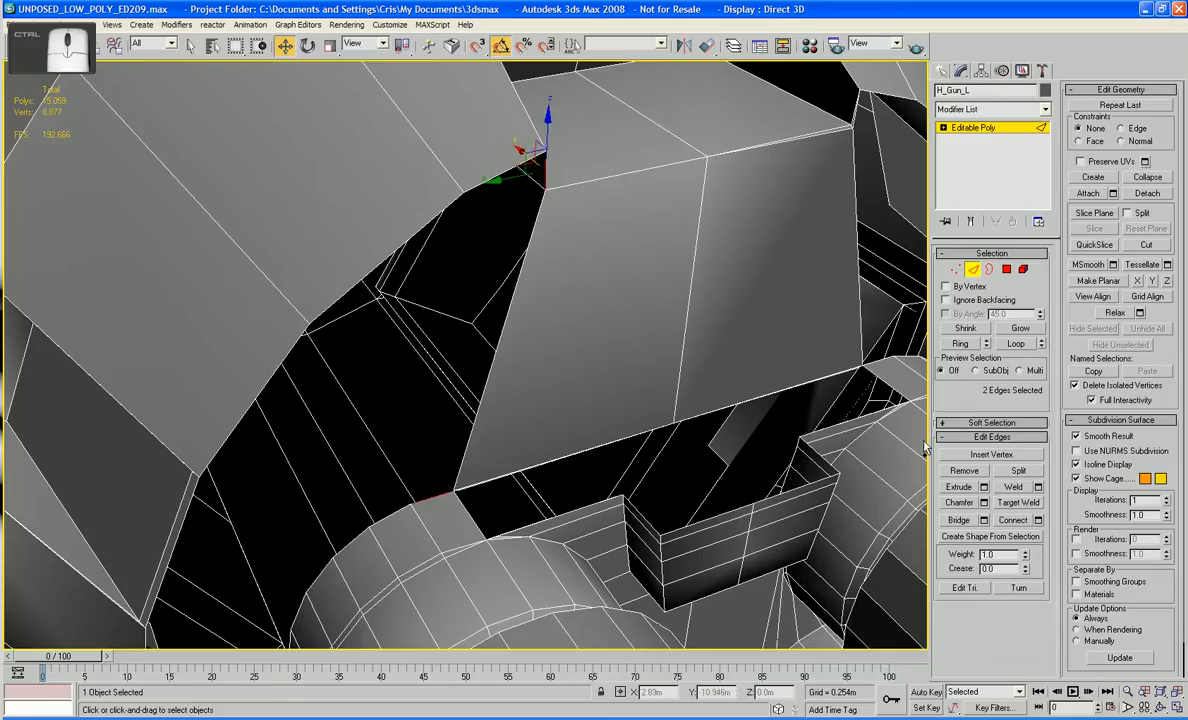
click(958, 521)
Step: Bridge the matching vertical edge and barrel housing edge on the opposite side of the front centre panel
alt+middle_drag(580, 440, 512, 179)
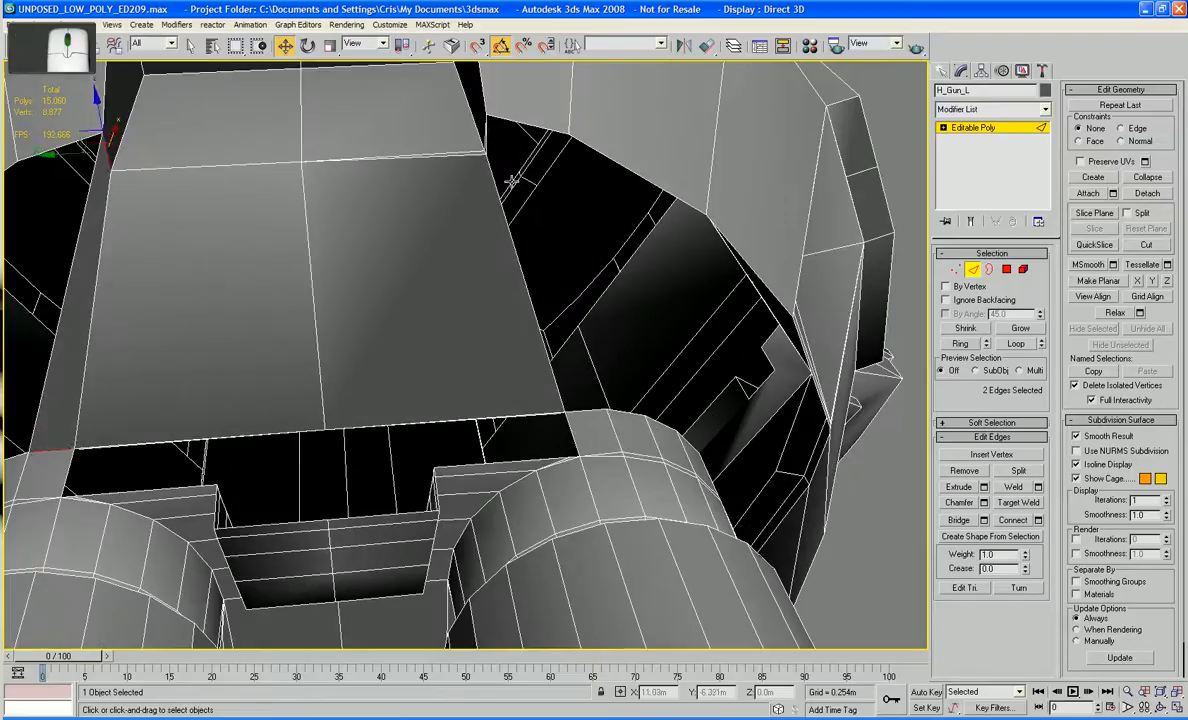
click(486, 125)
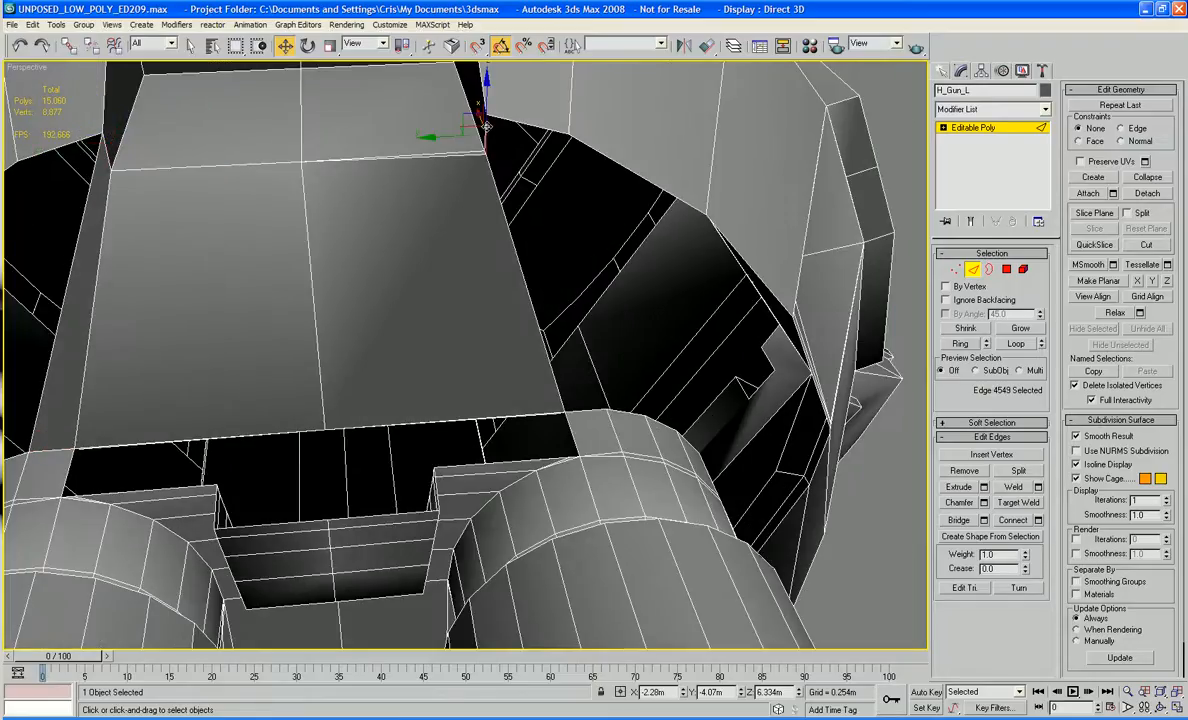
ctrl+click(584, 411)
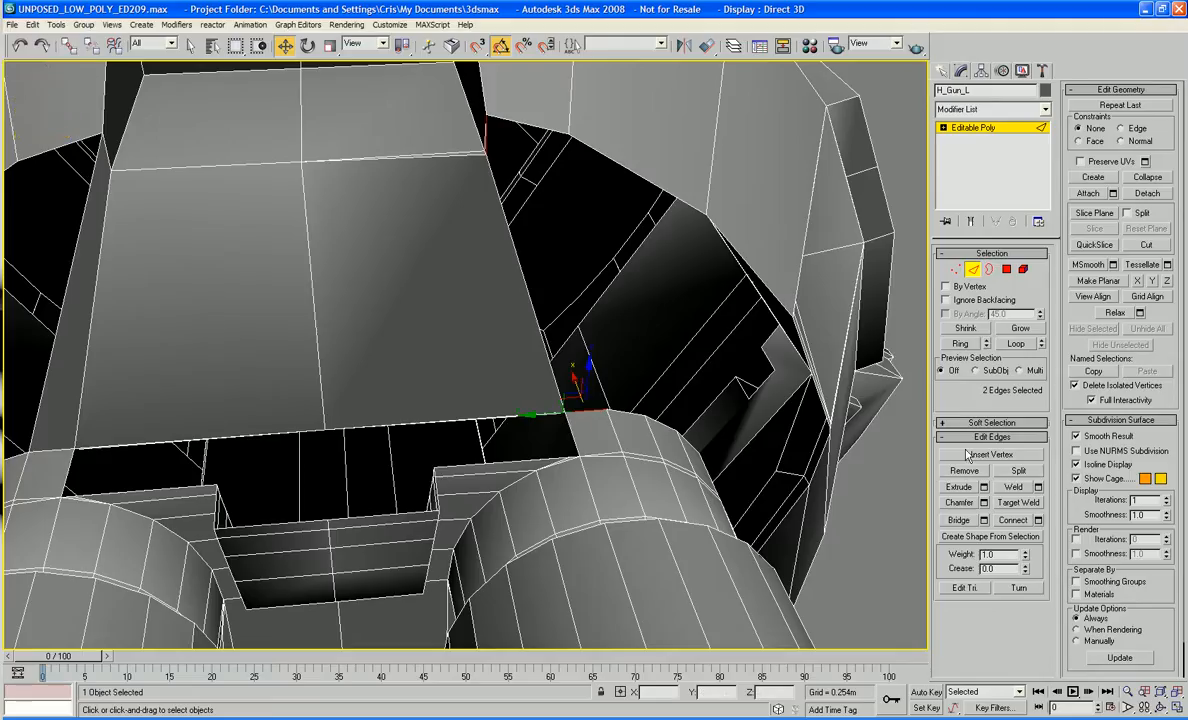
click(958, 520)
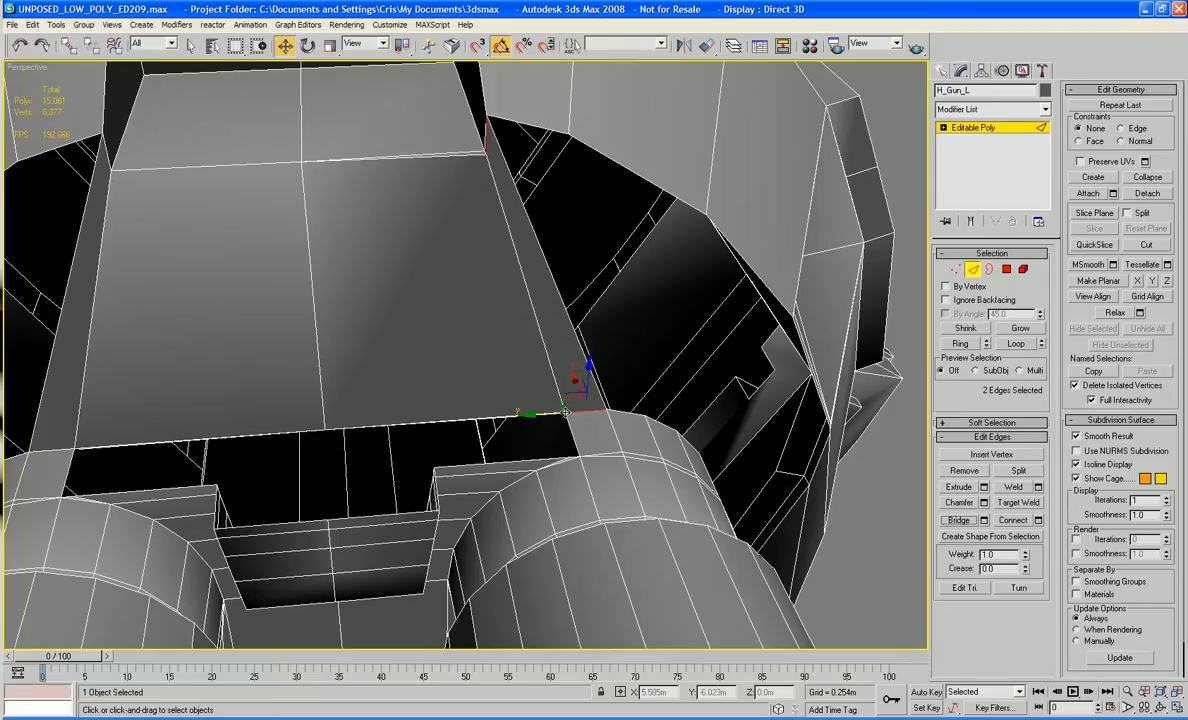
Step: Check the open border around the front centre panel and delete the panel's two large polygons
key(3)
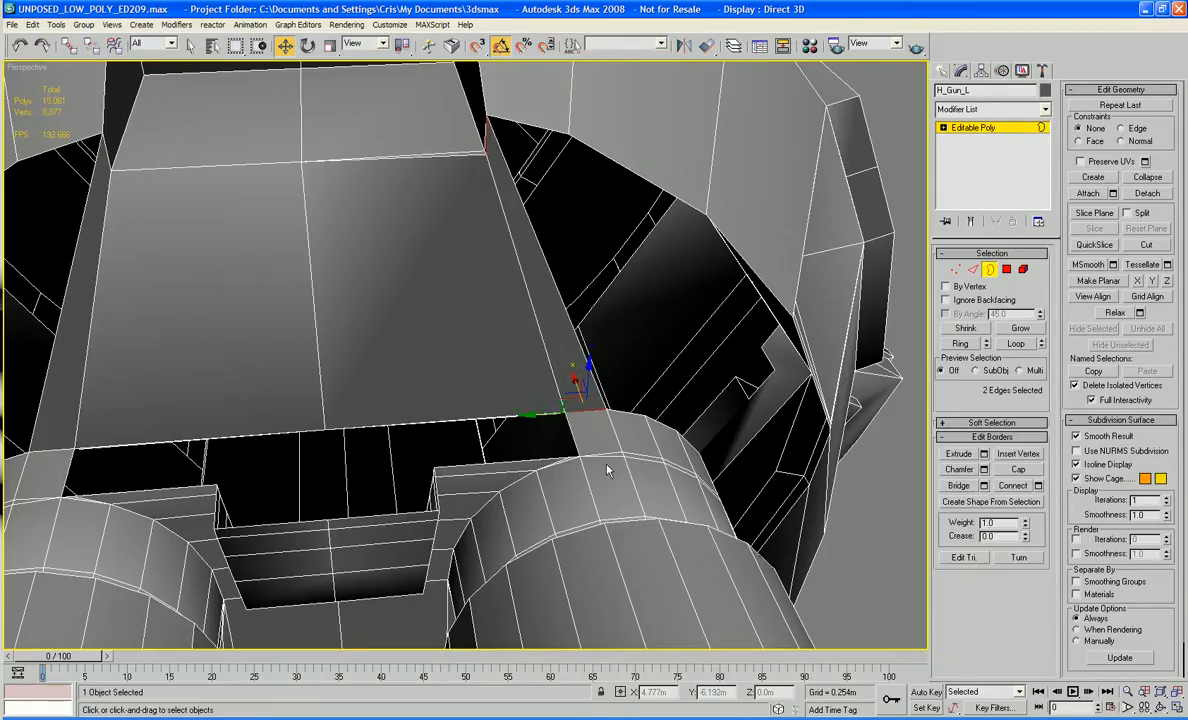
click(563, 455)
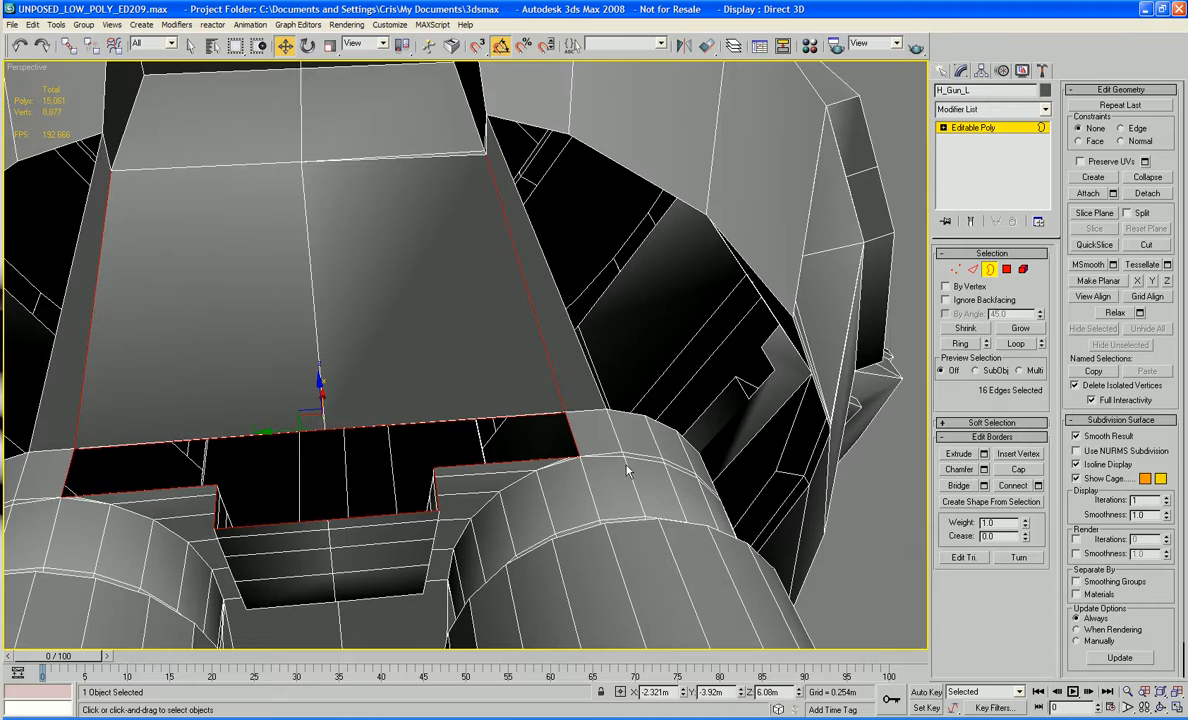
alt+middle_drag(628, 470, 651, 517)
scroll(647, 467, down, 4)
scroll(615, 467, up, 4)
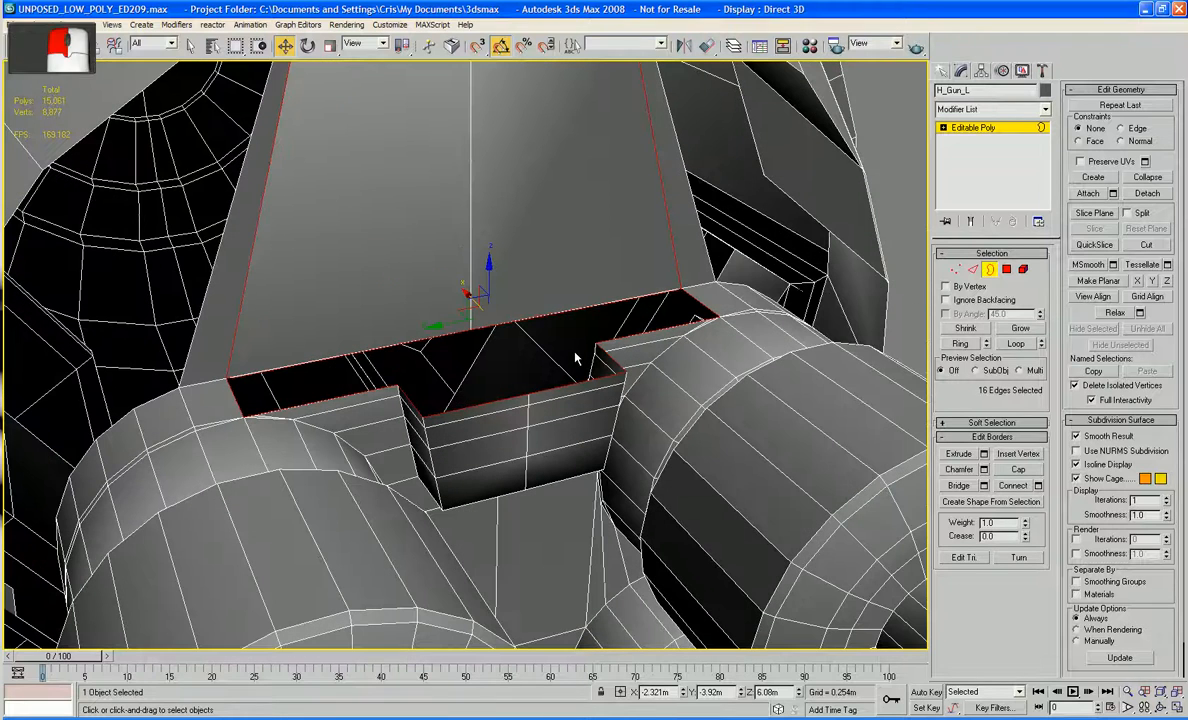
click(959, 270)
middle_drag(596, 290, 122, 575)
alt+middle_drag(610, 578, 546, 544)
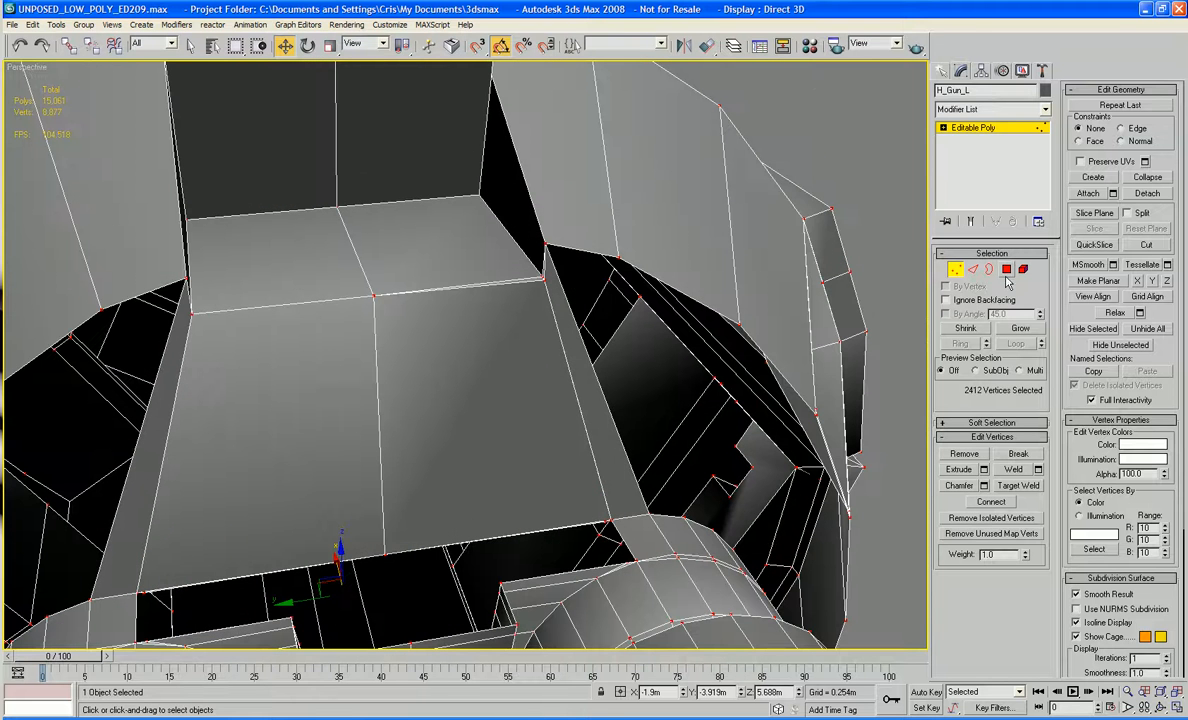
key(4)
click(437, 405)
ctrl+click(349, 406)
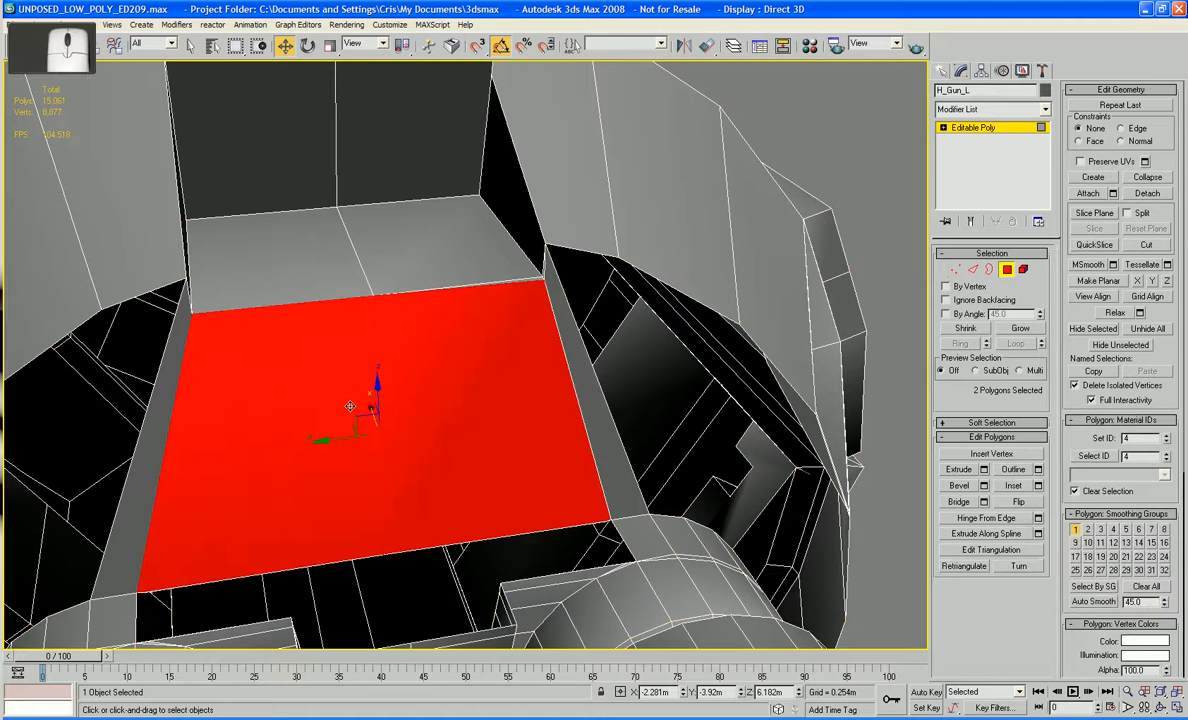
key(Delete)
Step: Collapse the two nearly coincident vertices at the upper corner of the panel opening into one
middle_drag(472, 384, 472, 506)
scroll(525, 500, up, 5)
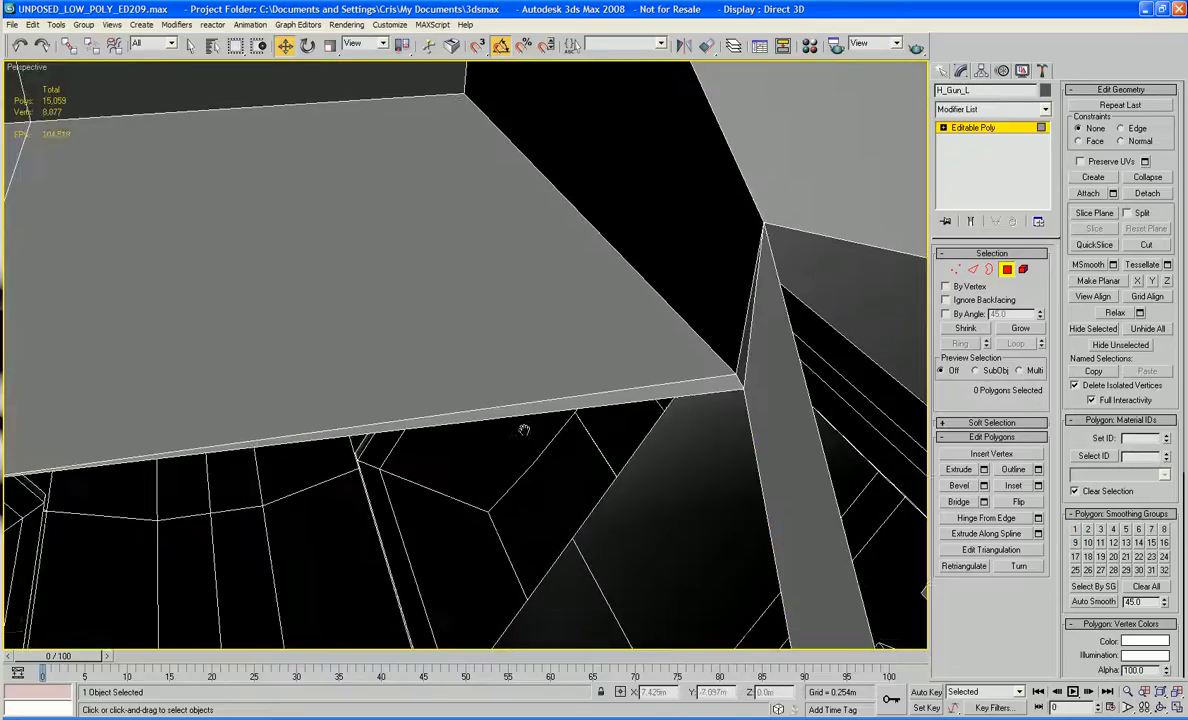
key(1)
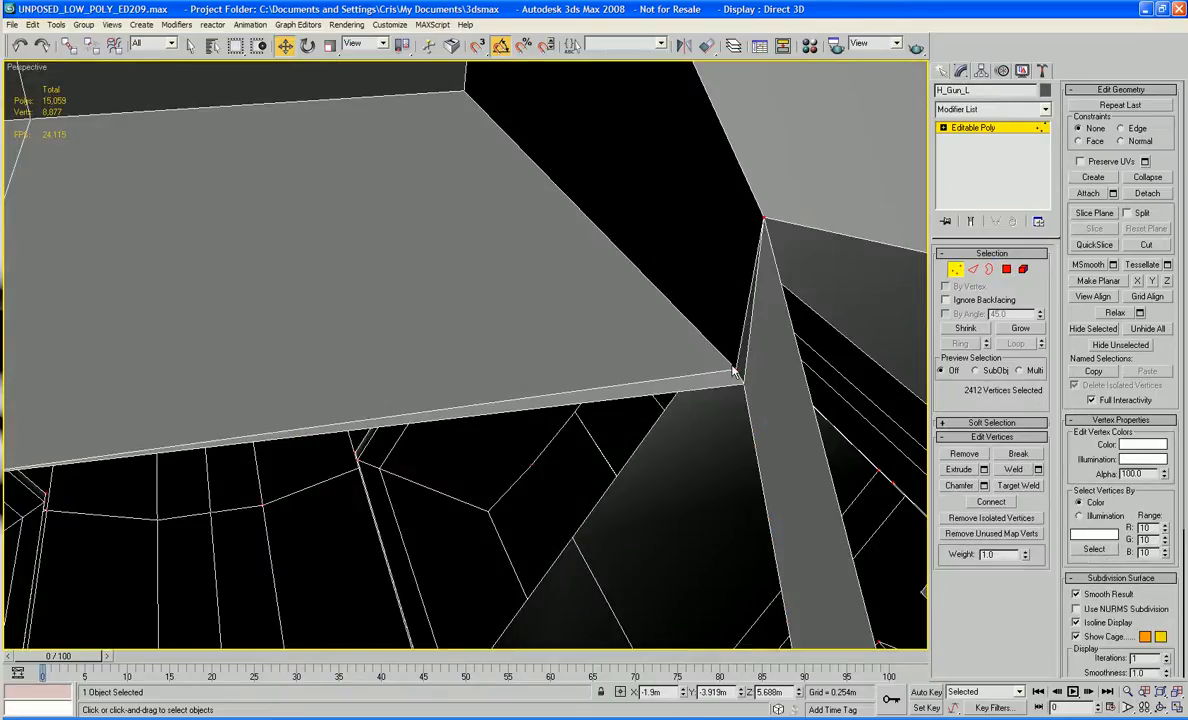
click(732, 366)
click(735, 369)
ctrl+click(742, 380)
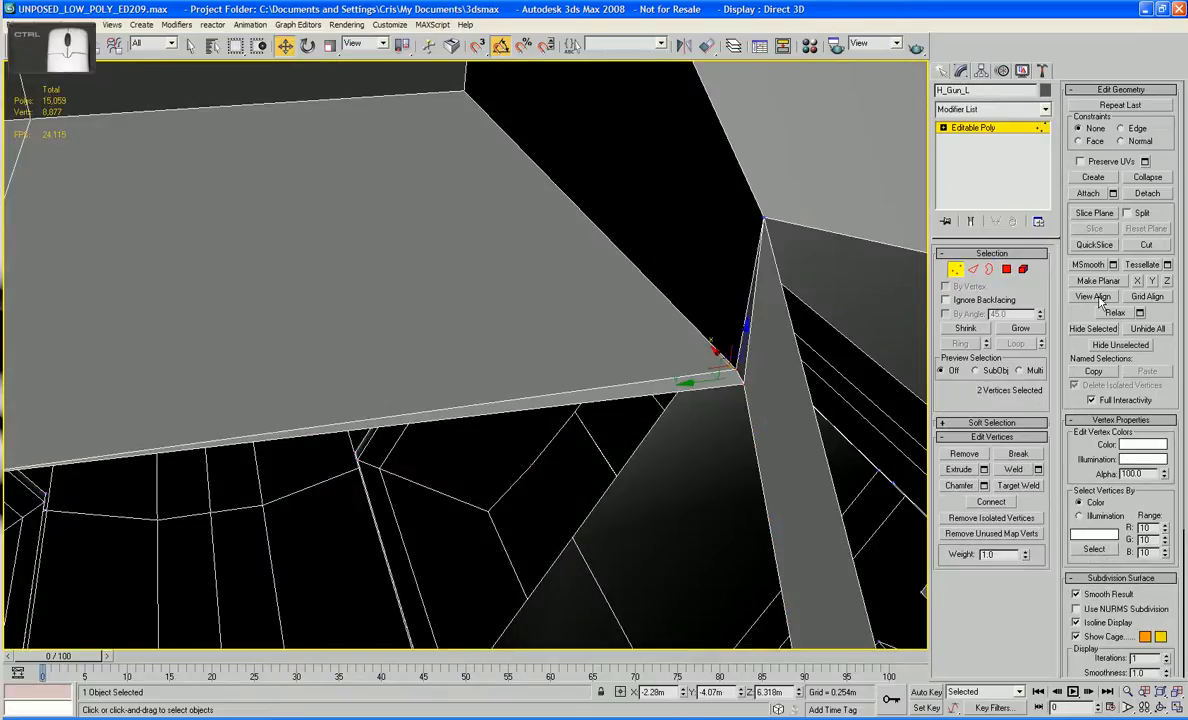
click(1149, 178)
Step: Rebuild the front centre panel by bridging the two long side edges of the opening
scroll(757, 436, down, 6)
alt+middle_drag(785, 367, 628, 408)
scroll(628, 399, up, 6)
scroll(626, 406, down, 6)
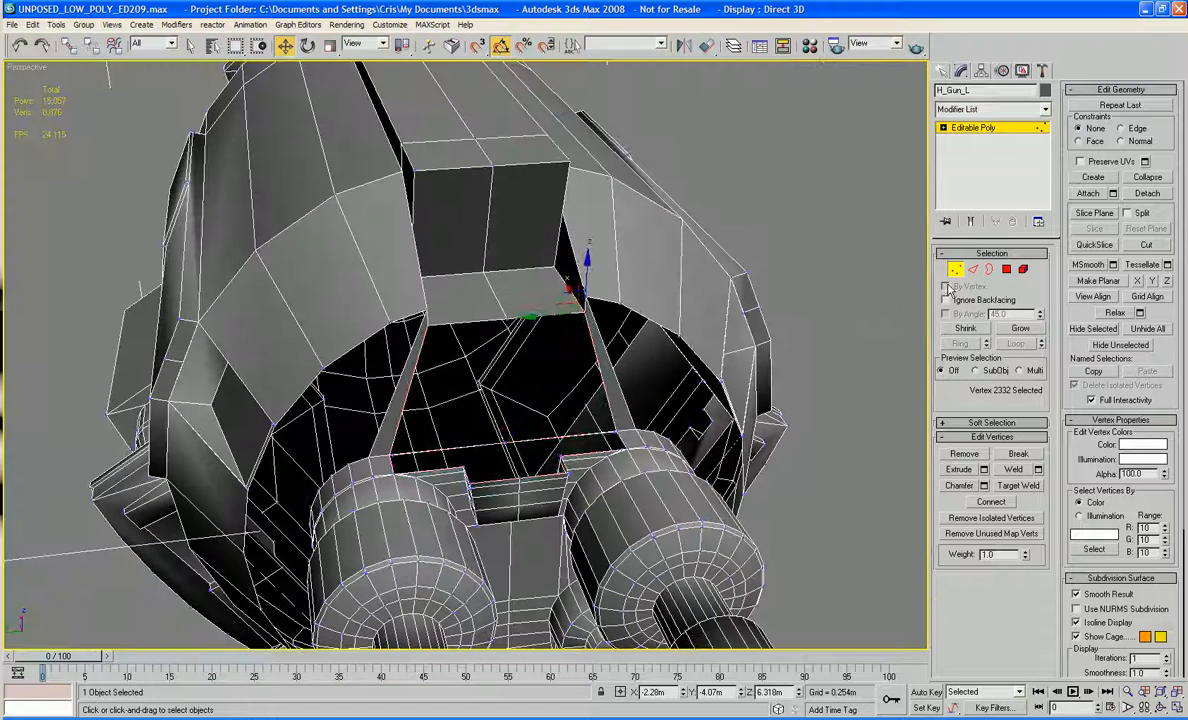
click(972, 272)
click(397, 428)
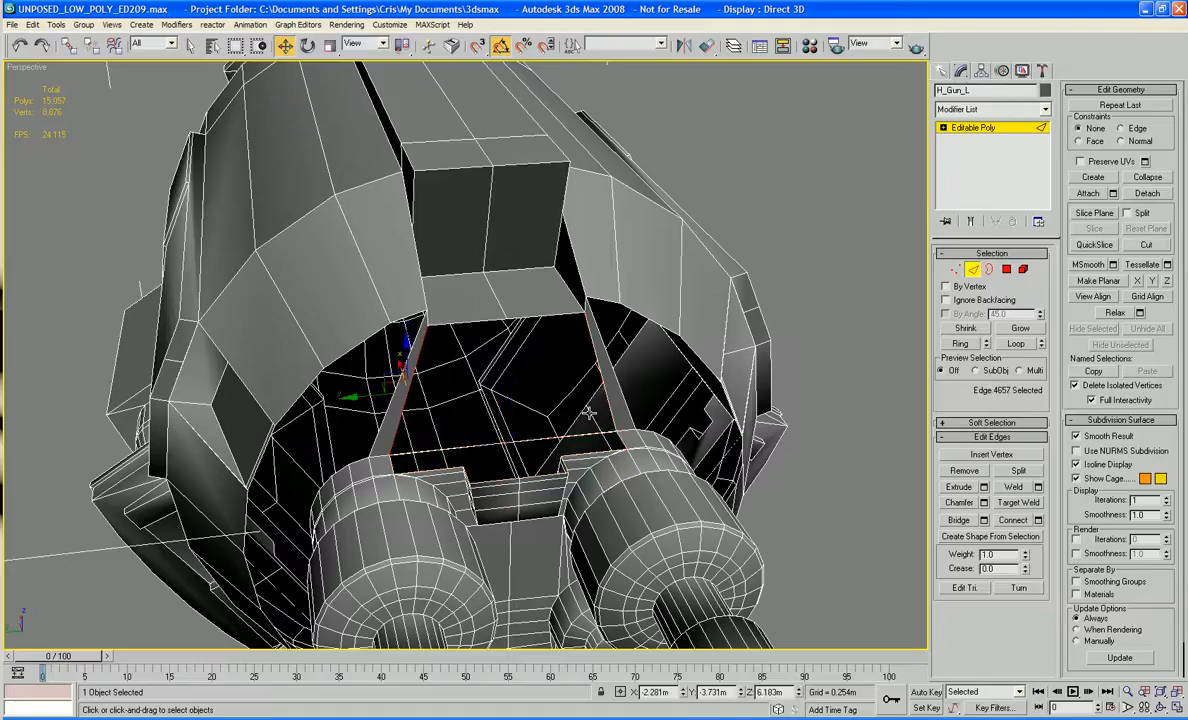
ctrl+click(610, 402)
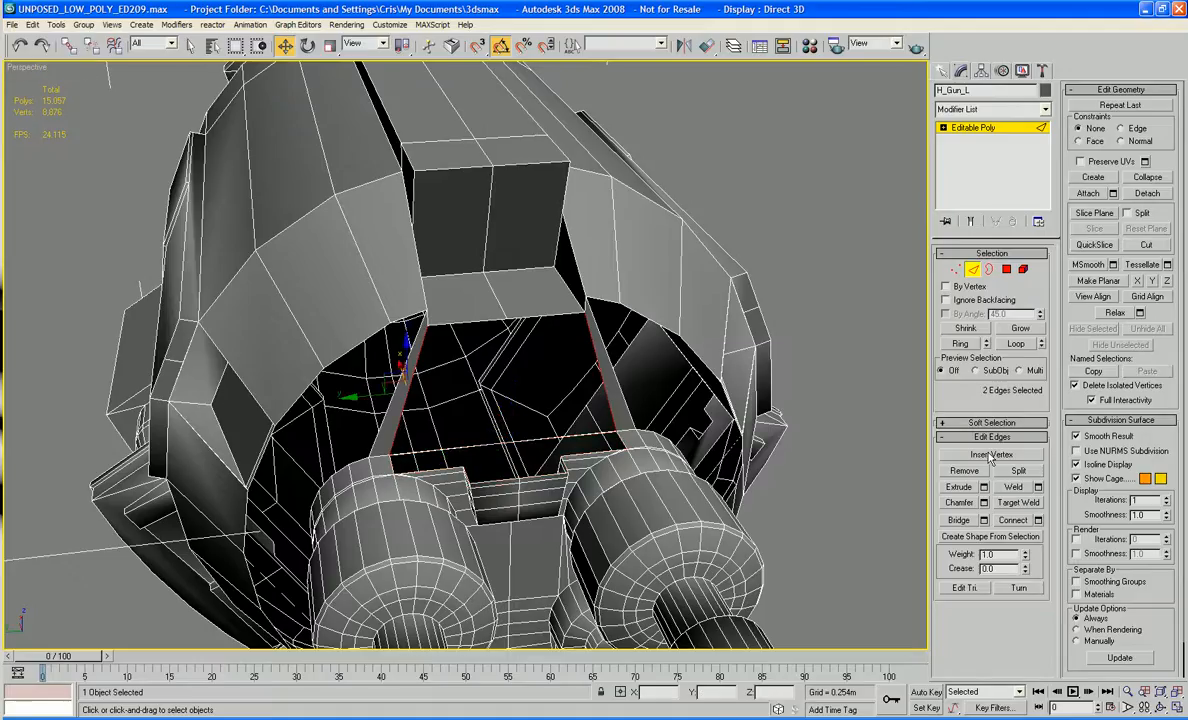
click(958, 520)
Step: Delete the thin sliver polygon along the front panel's lower edge and the small inner polygon near its far corner
key(z)
alt+middle_drag(575, 509, 955, 237)
click(1006, 269)
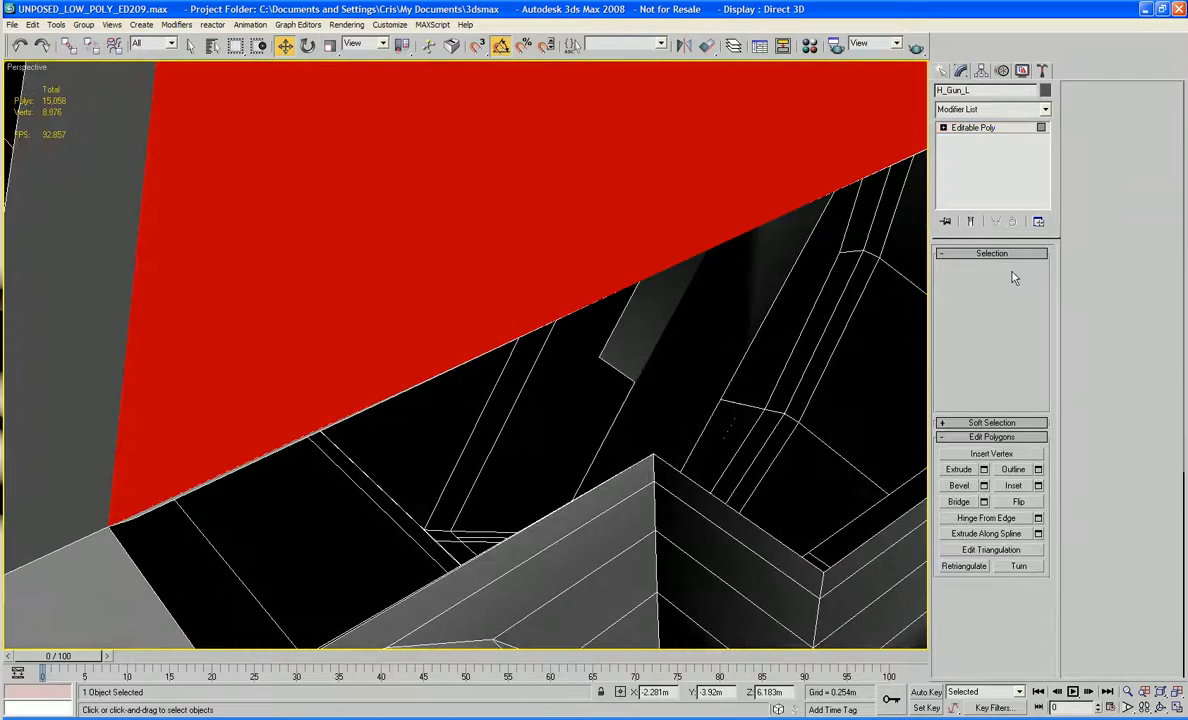
click(278, 450)
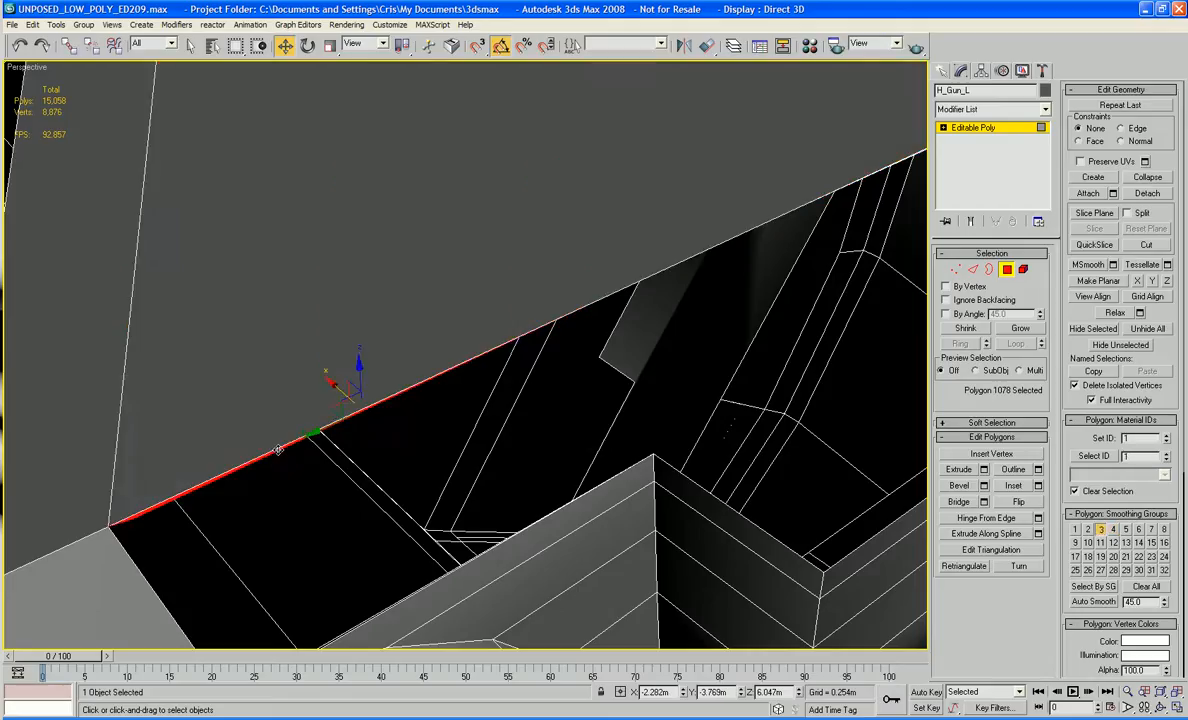
key(Delete)
middle_drag(500, 402, 353, 515)
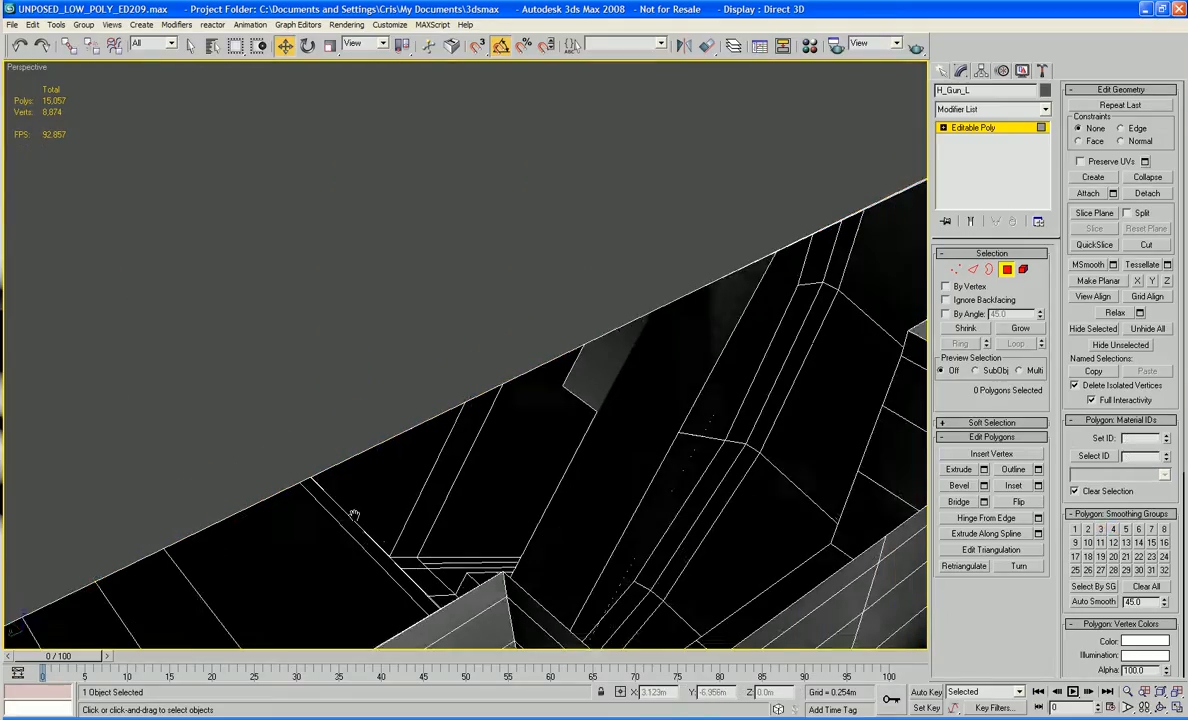
alt+middle_drag(710, 349, 777, 331)
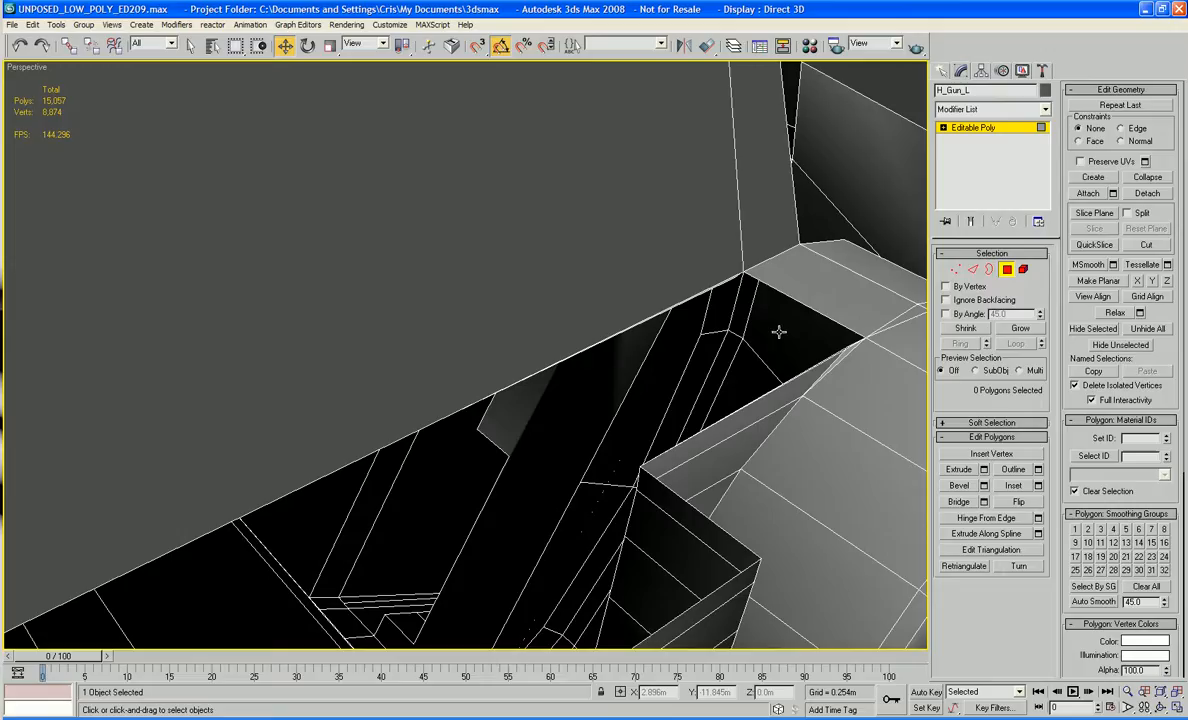
click(727, 280)
click(728, 282)
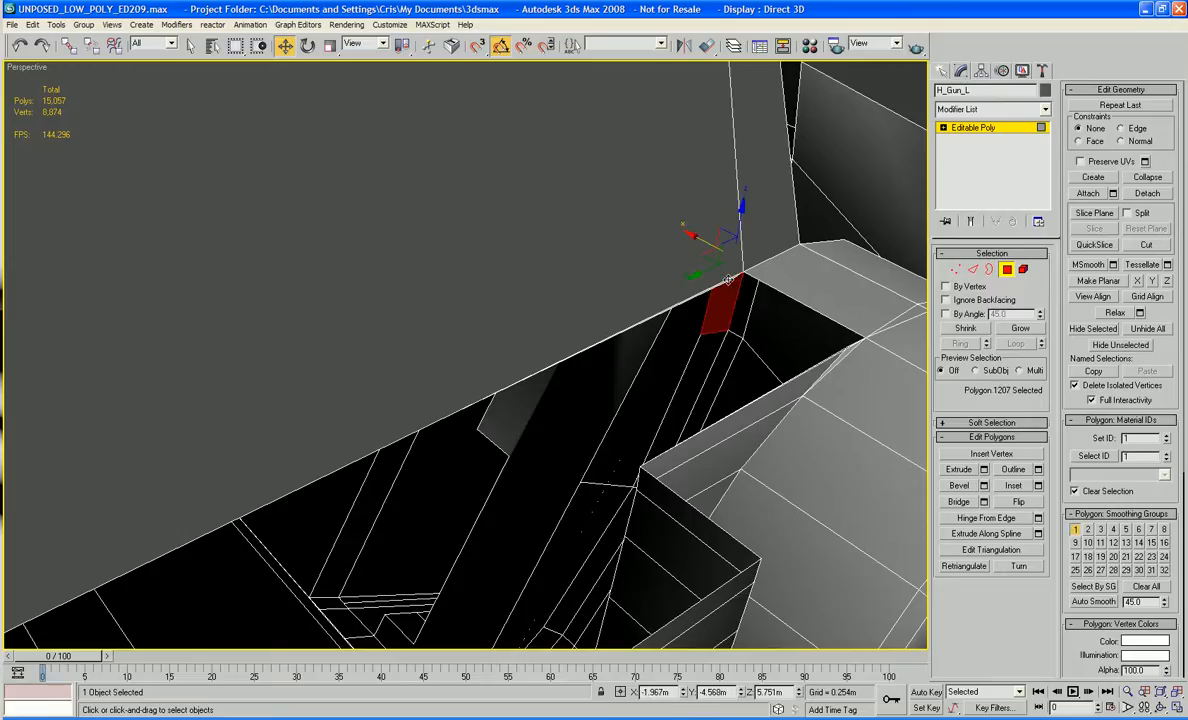
key(Delete)
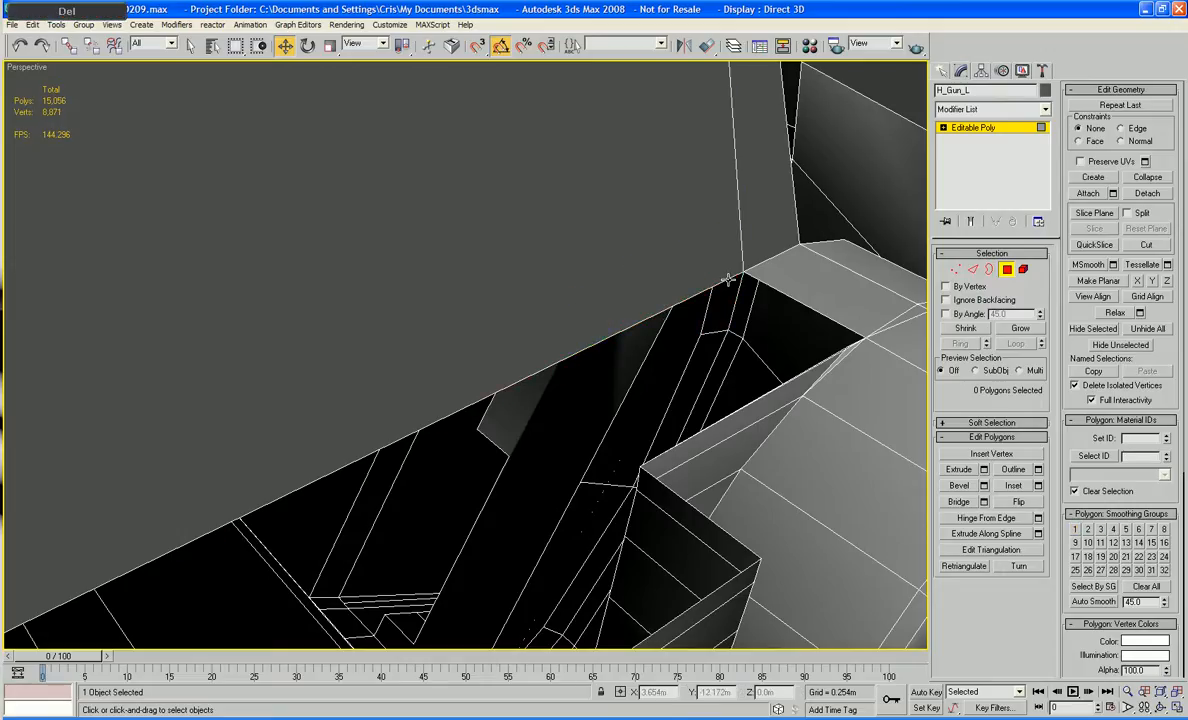
Step: Cap the open border beside the front centre panel and the large remaining border around the gun's front face
click(990, 270)
click(816, 314)
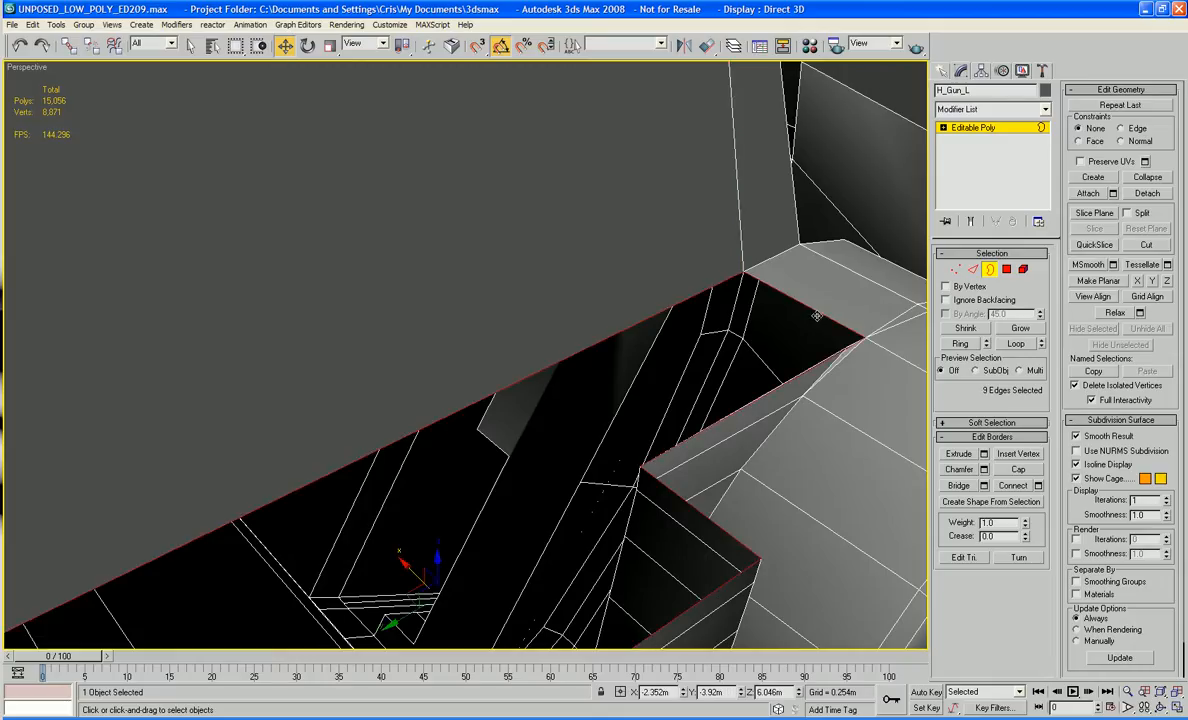
click(1018, 474)
alt+middle_drag(700, 512, 477, 371)
click(275, 312)
alt+middle_drag(337, 319, 505, 309)
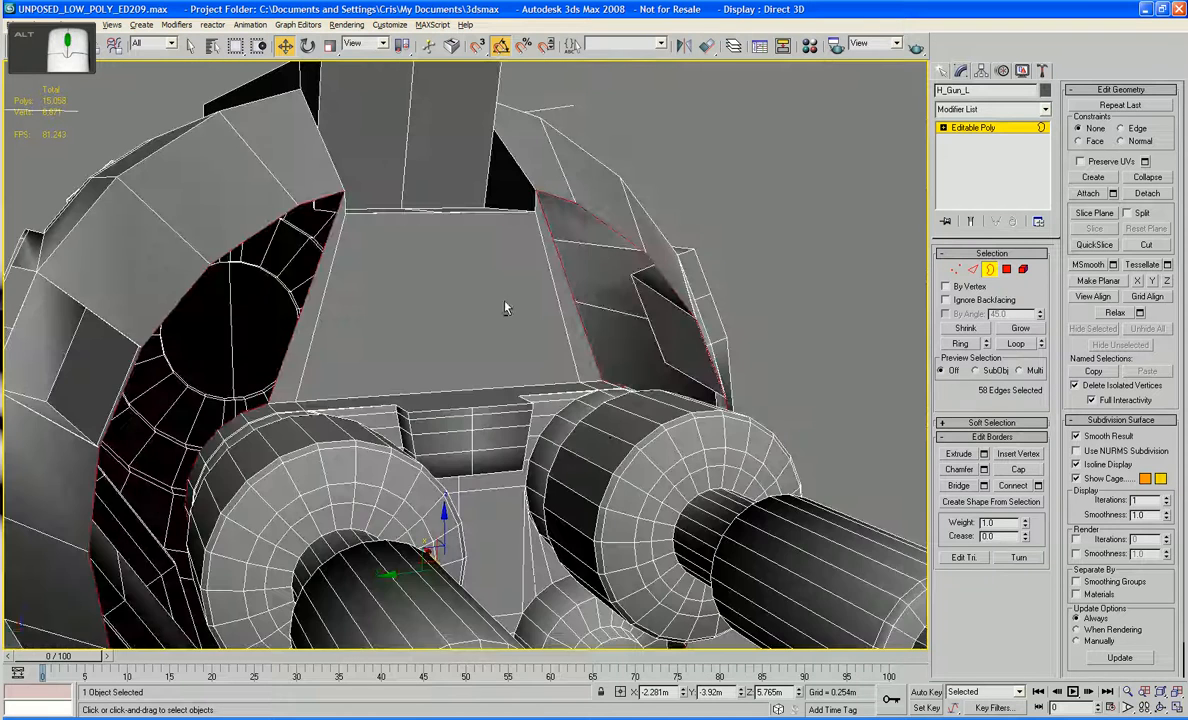
click(1018, 474)
scroll(651, 375, down, 6)
click(652, 371)
mouse_move(652, 371)
alt+middle_down()
mouse_move(605, 345)
mouse_move(729, 337)
mouse_move(450, 350)
mouse_move(497, 372)
mouse_move(660, 348)
alt+middle_up()
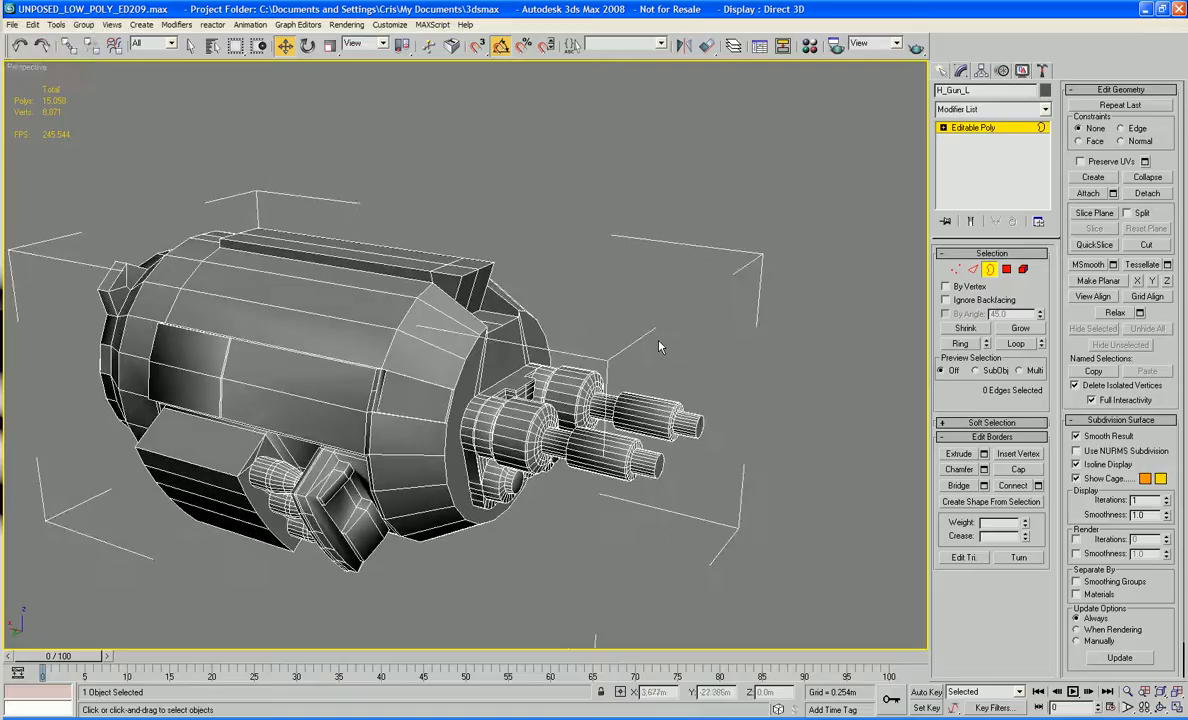
click(993, 270)
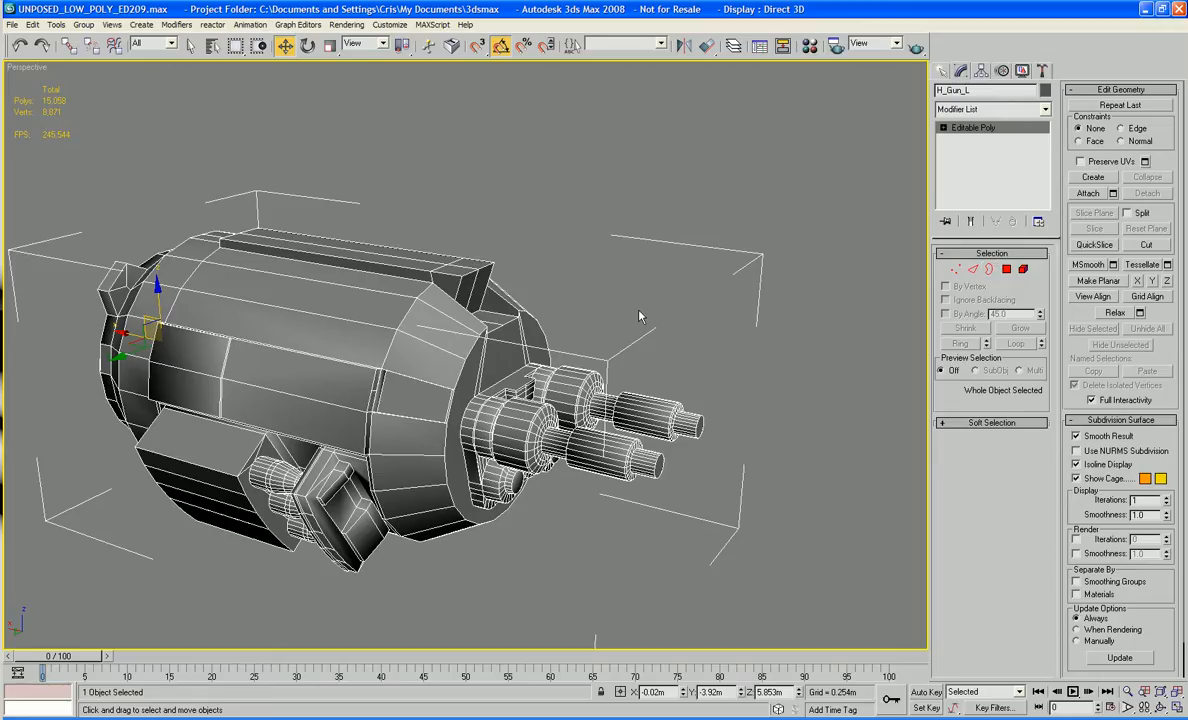
Step: Inspect the closed gun model from the side and the front
middle_drag(640, 317, 676, 317)
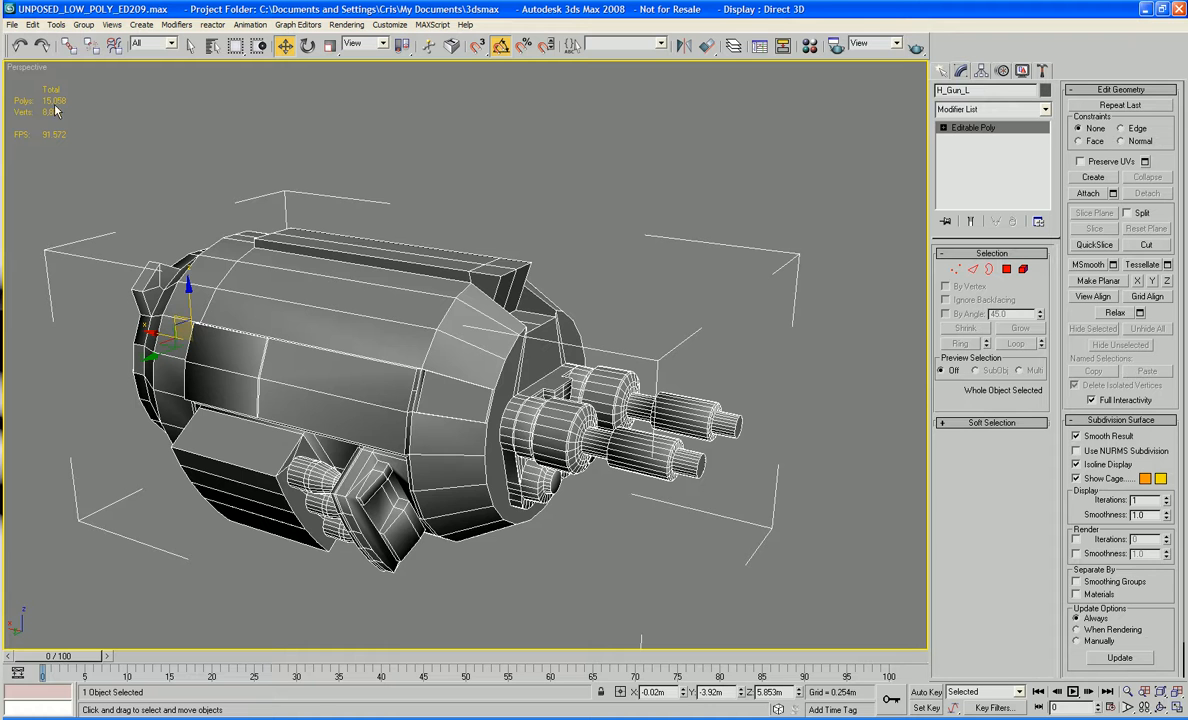
alt+middle_drag(420, 206, 438, 272)
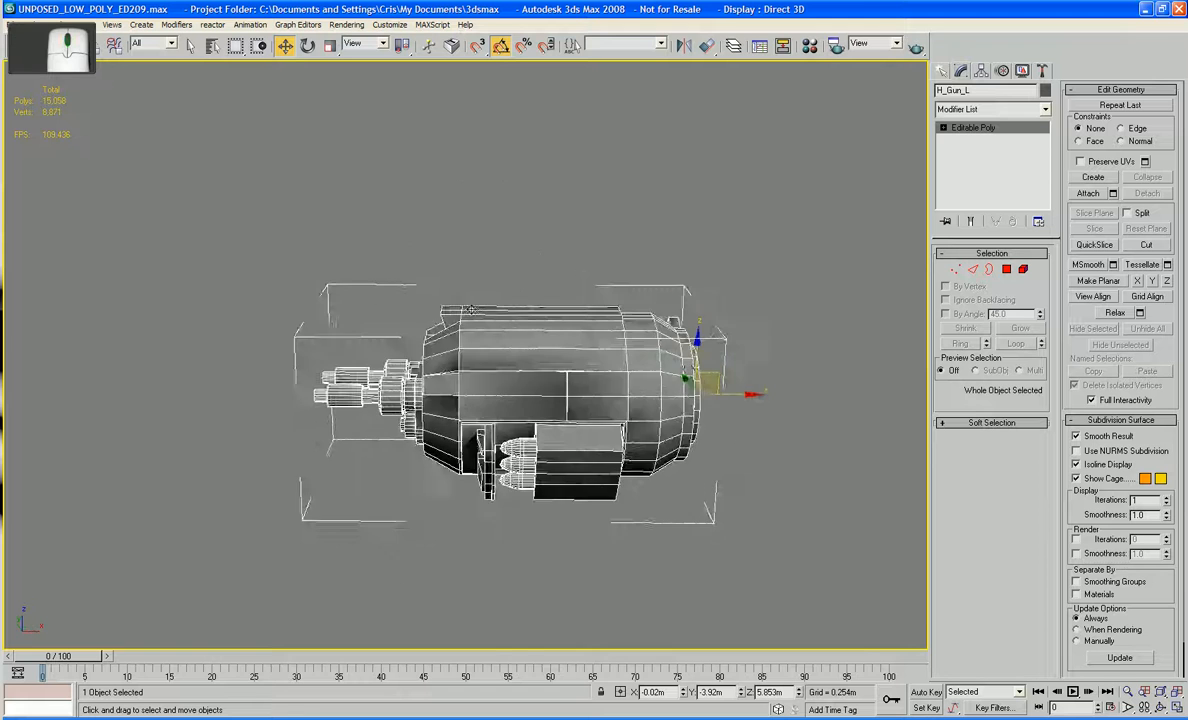
scroll(472, 310, up, 4)
middle_drag(472, 310, 796, 211)
scroll(668, 273, up, 4)
scroll(865, 186, down, 4)
scroll(825, 186, down, 3)
alt+middle_drag(728, 226, 790, 200)
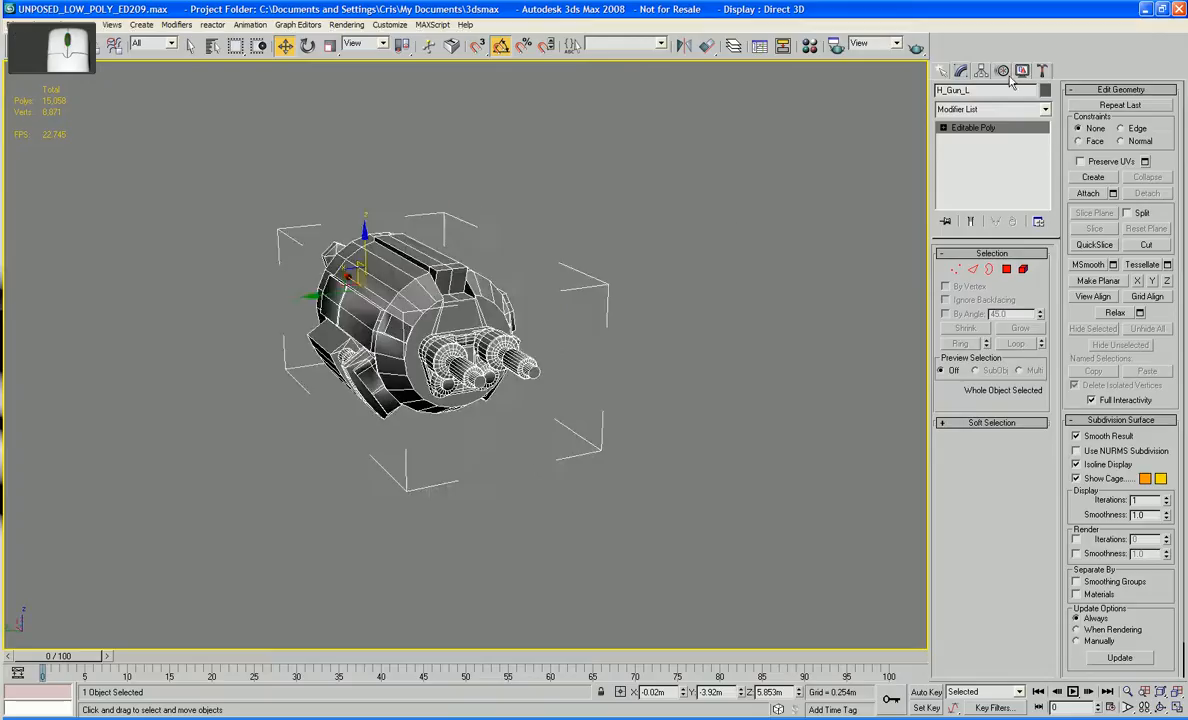
Step: Open the selected gun in Polygon Cruncher for optimization, check its mesh from several angles and compute the scene optimization
click(1041, 72)
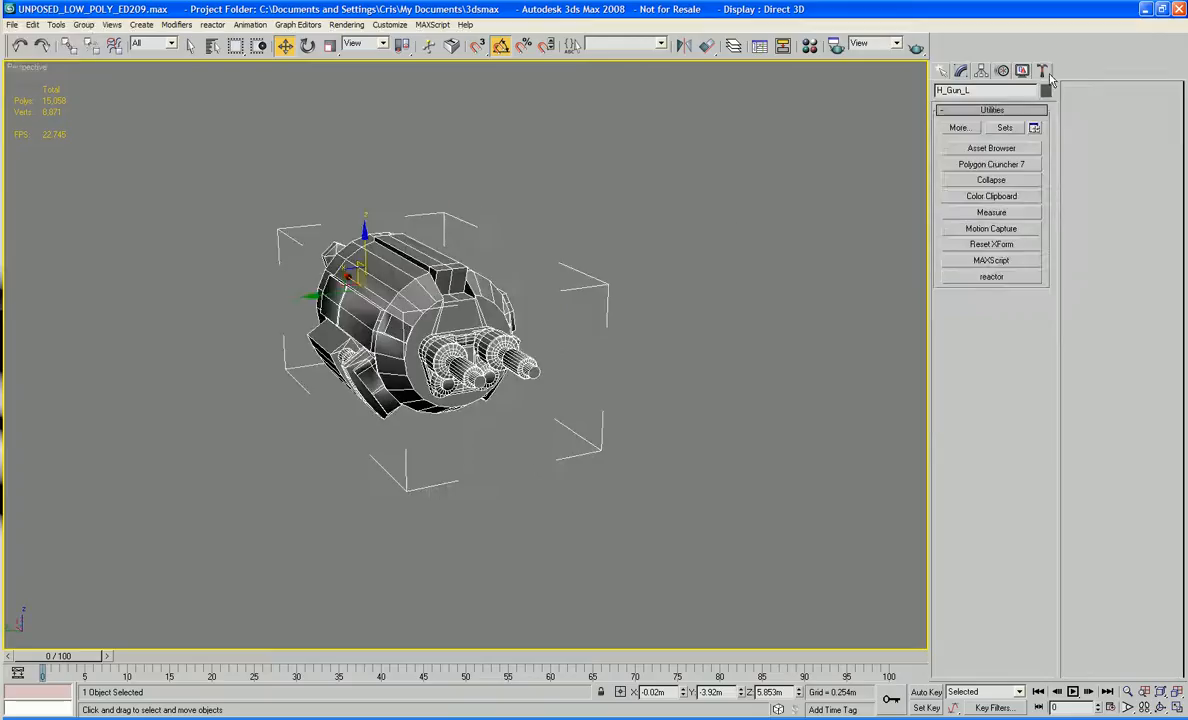
click(991, 166)
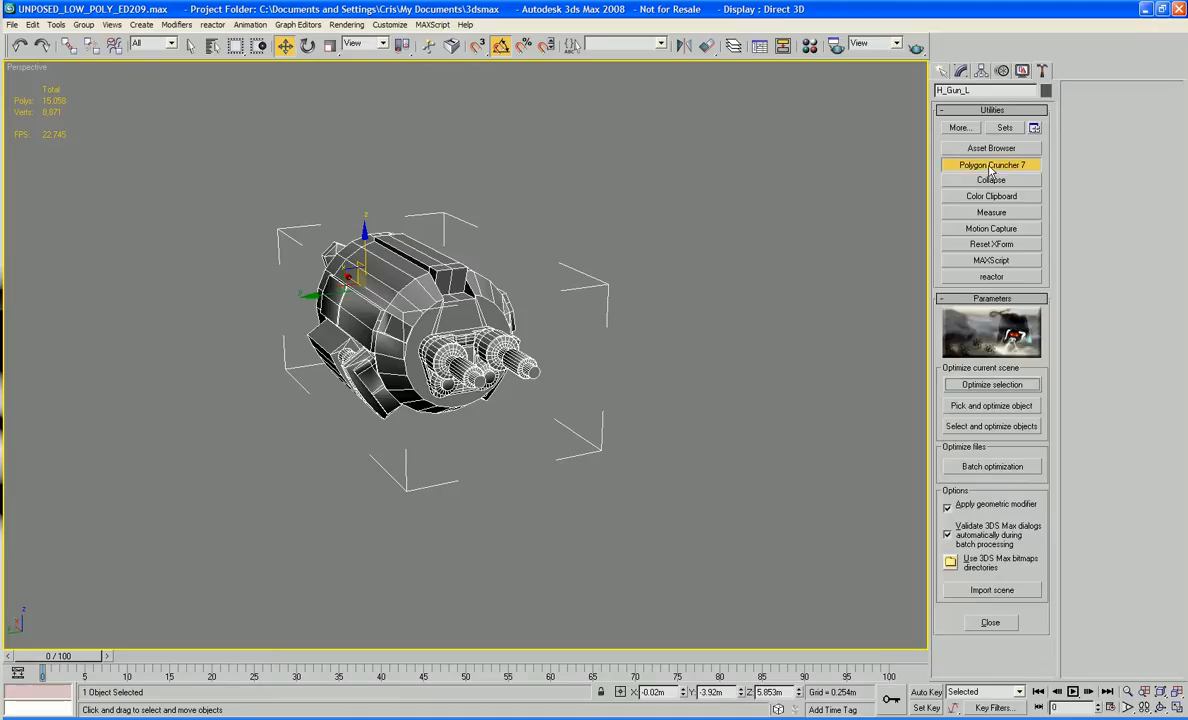
click(1003, 386)
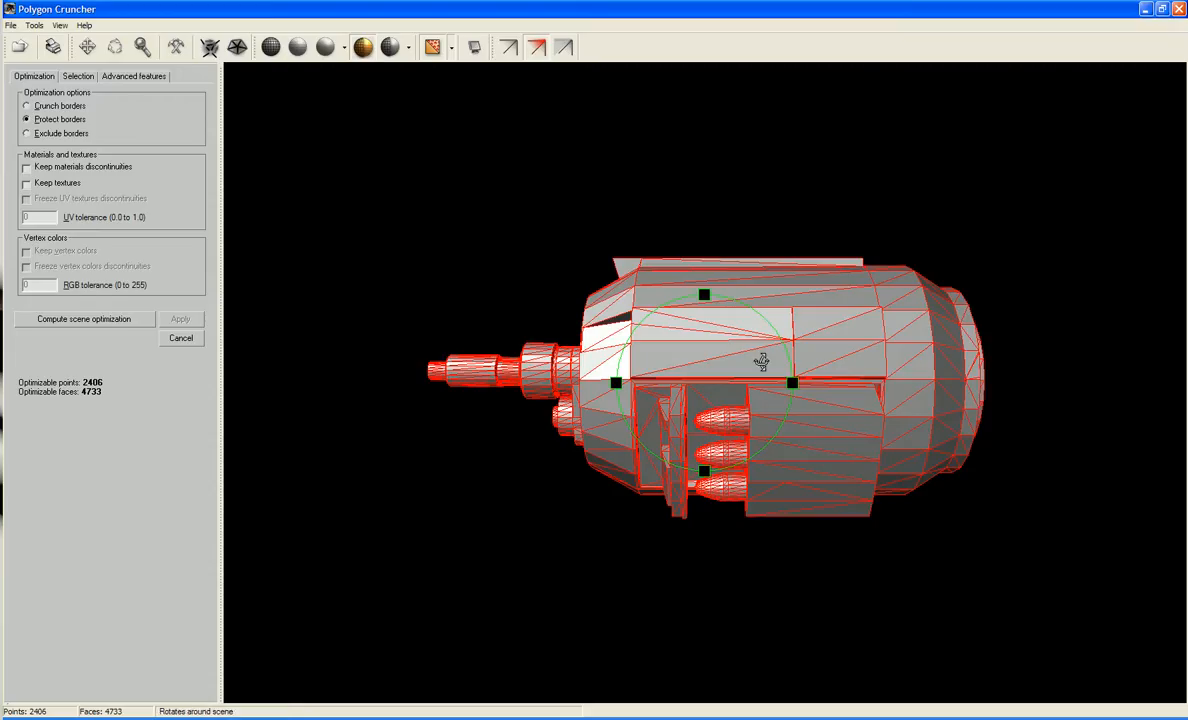
drag(663, 390, 716, 377)
scroll(716, 377, up, 3)
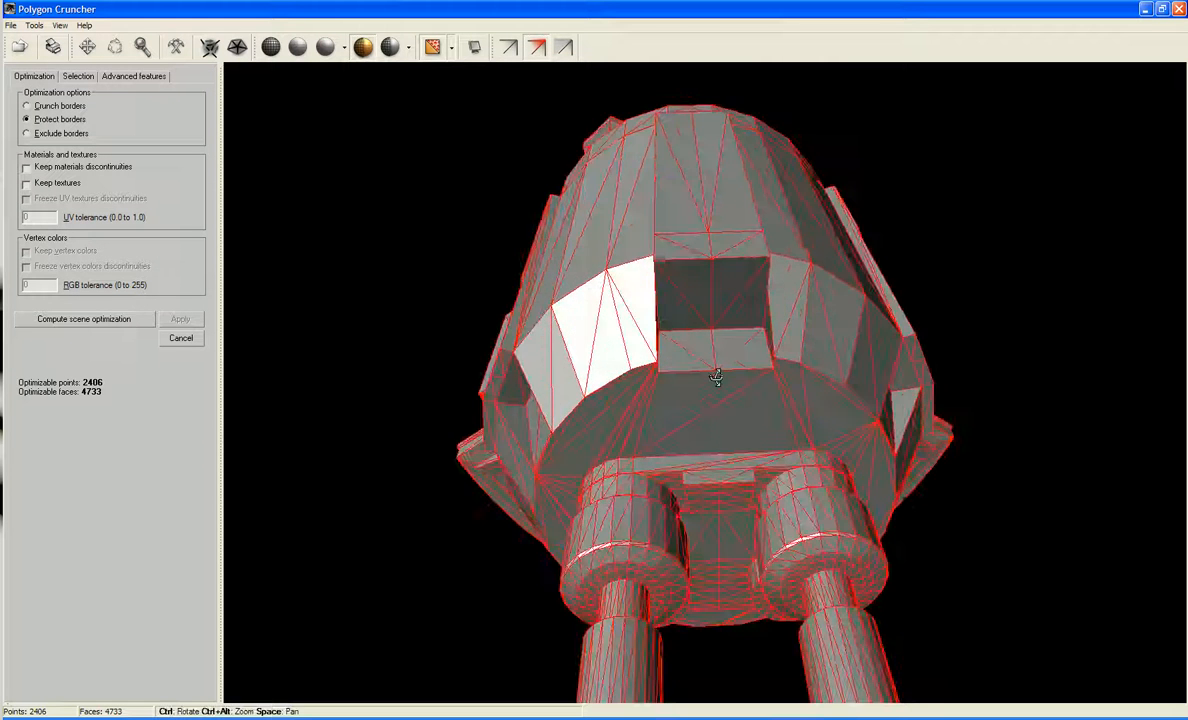
scroll(716, 377, down, 4)
scroll(716, 377, up, 5)
scroll(716, 377, down, 5)
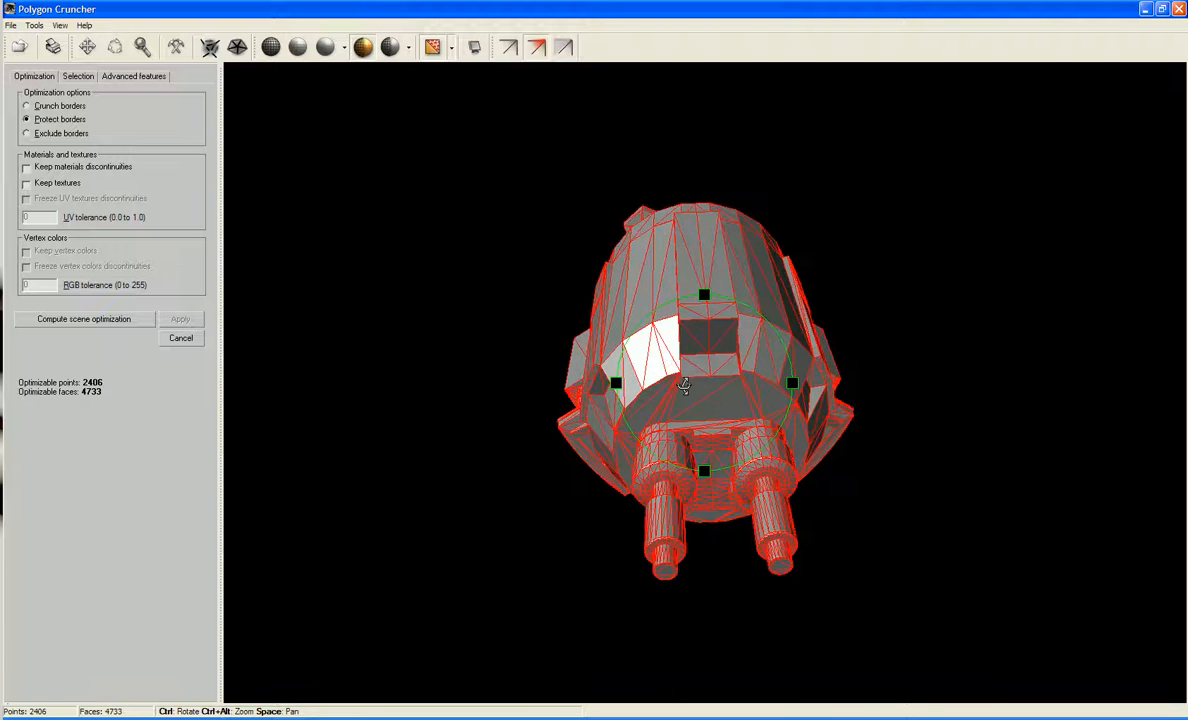
drag(697, 408, 646, 390)
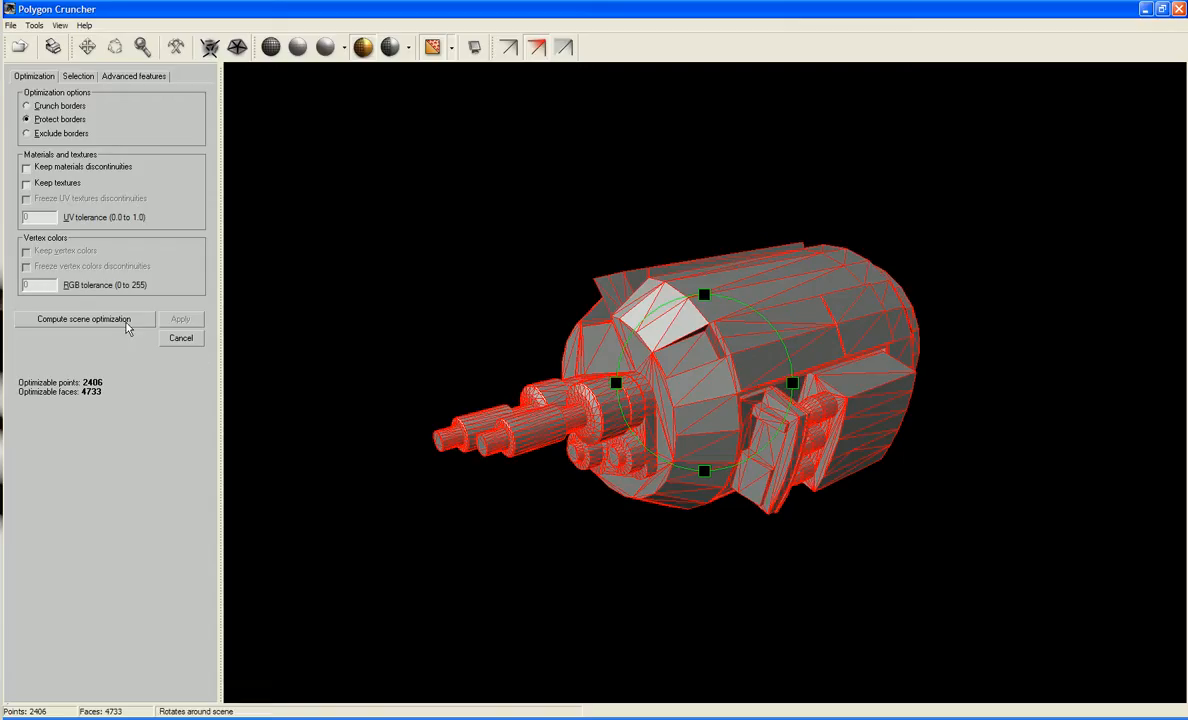
click(84, 319)
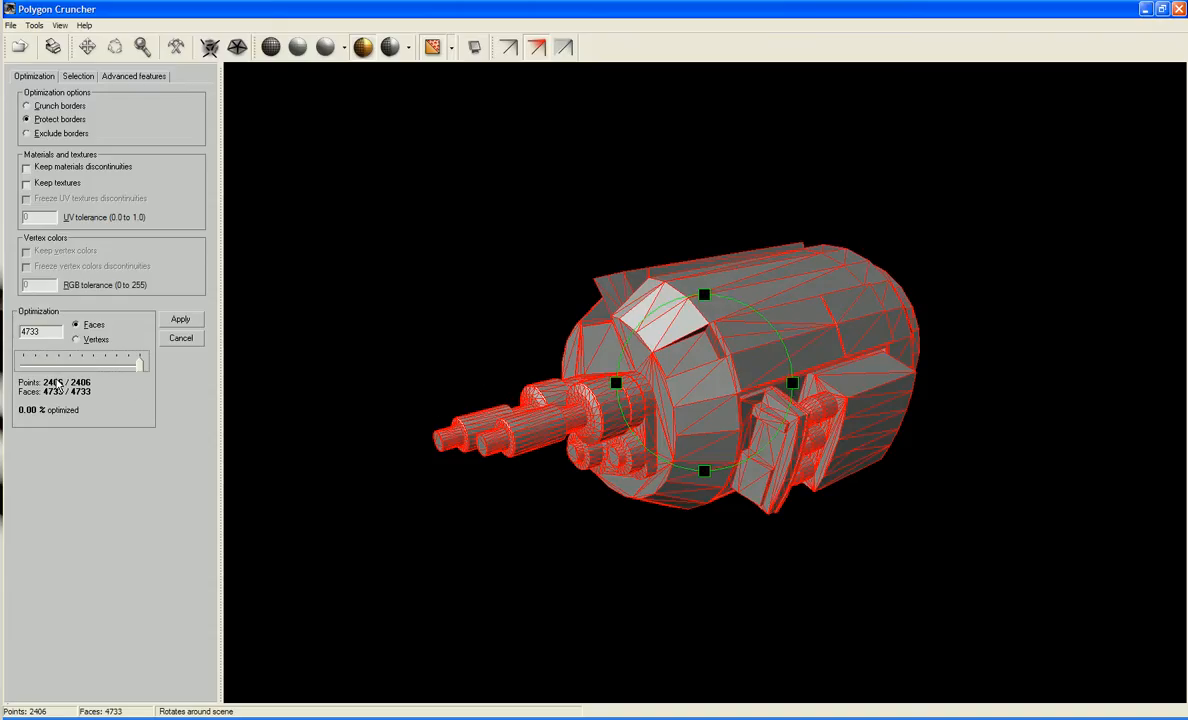
Step: Test the optimization range, reduce the gun to 951 faces and apply the result
mouse_move(28, 376)
mouse_down()
mouse_move(14, 372)
mouse_move(172, 384)
mouse_move(12, 378)
mouse_move(289, 382)
mouse_move(103, 393)
mouse_move(366, 374)
mouse_move(8, 377)
mouse_up()
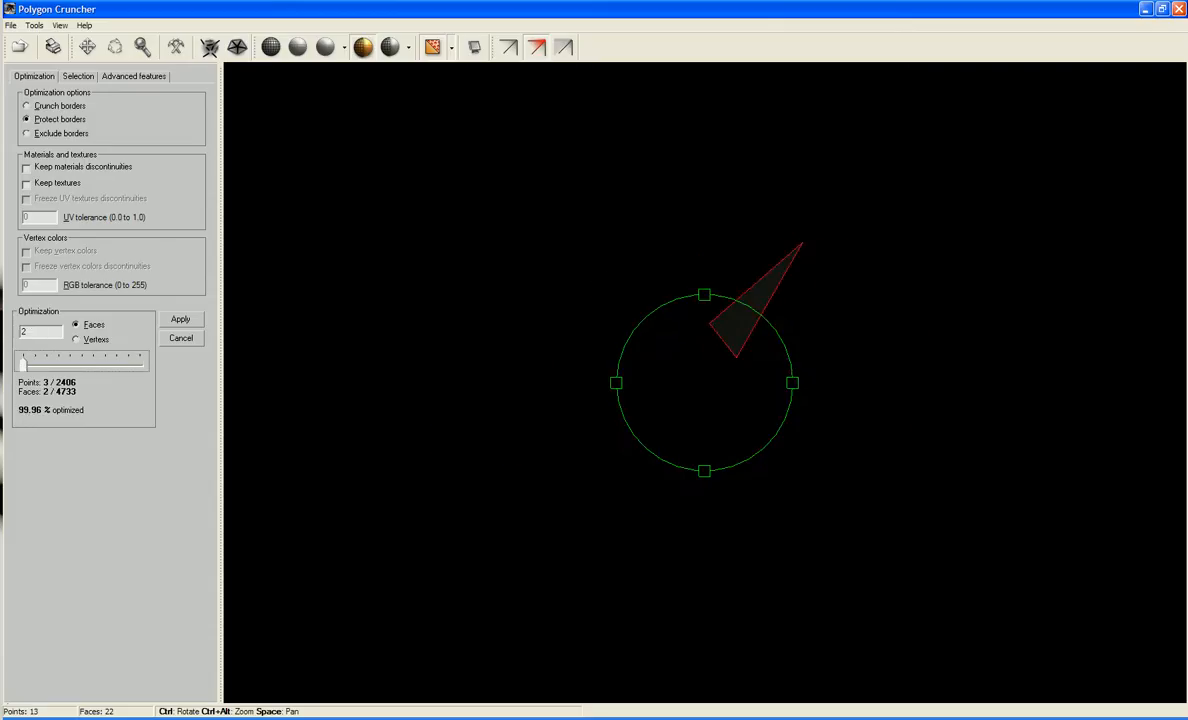
drag(10, 377, 173, 393)
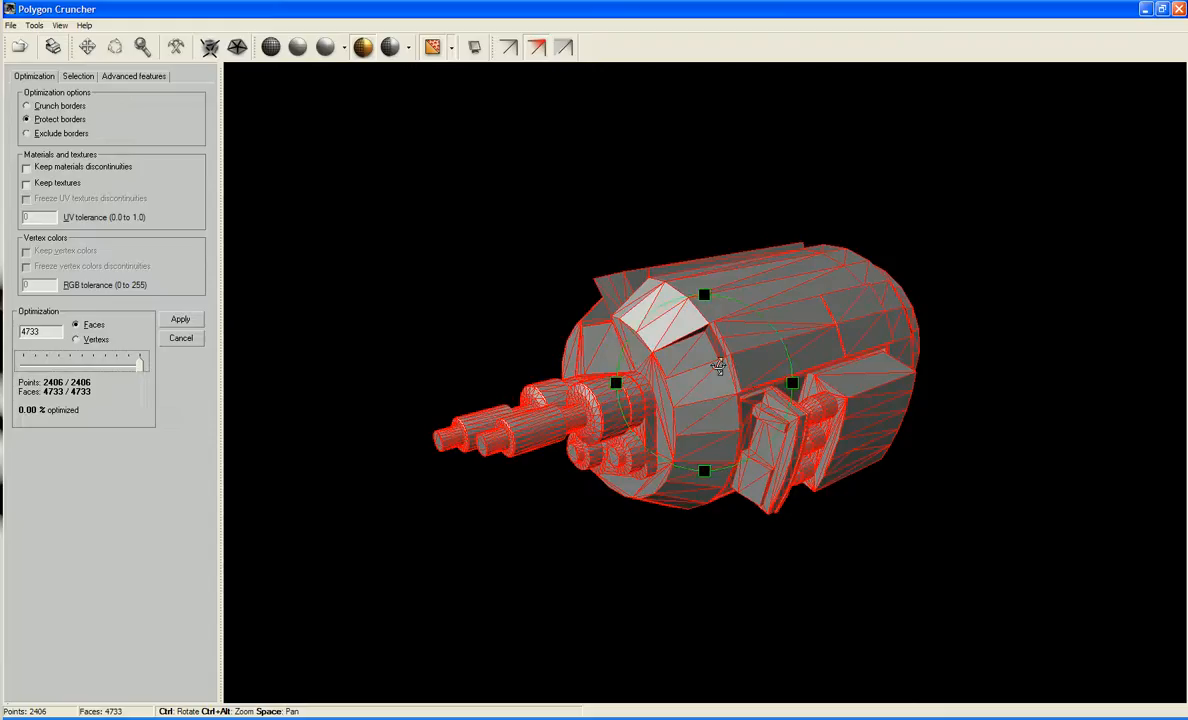
drag(680, 372, 743, 376)
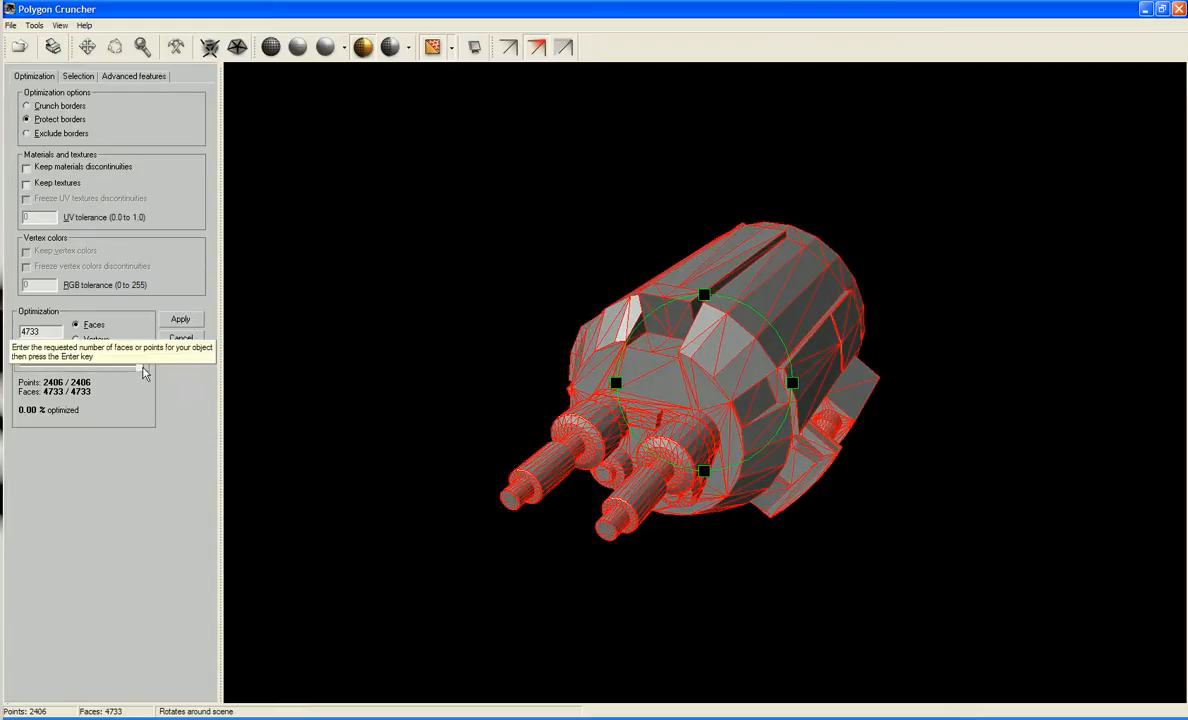
drag(139, 366, 50, 368)
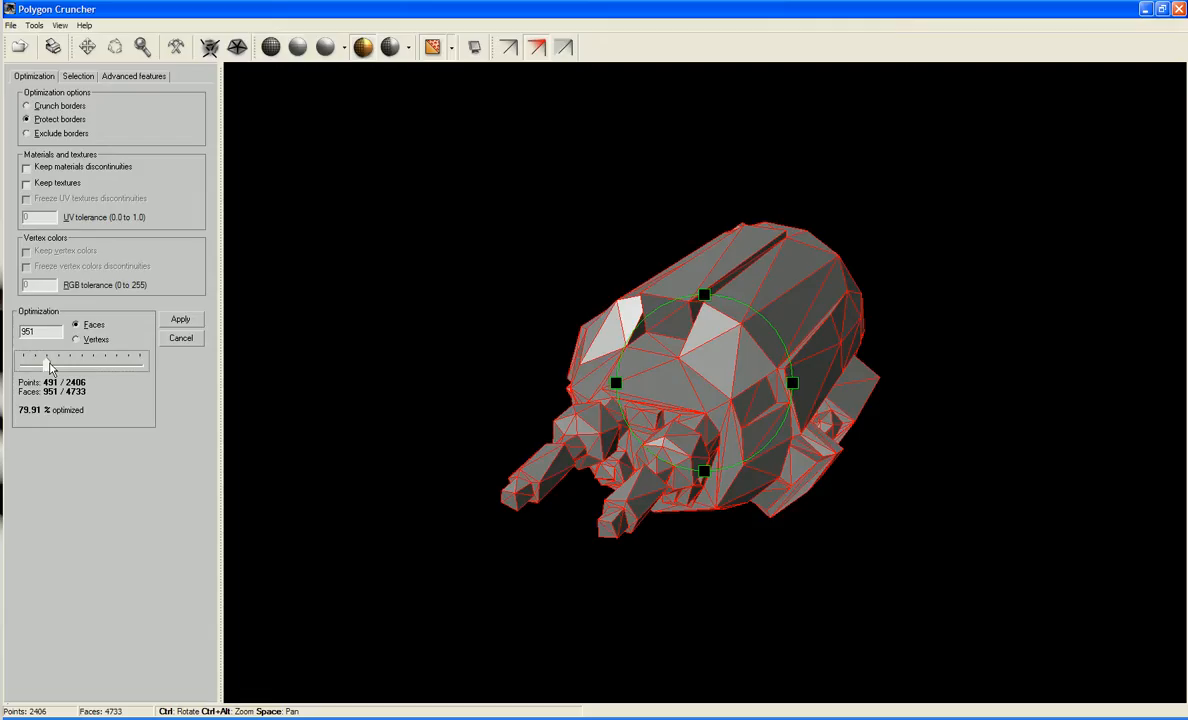
drag(50, 368, 50, 368)
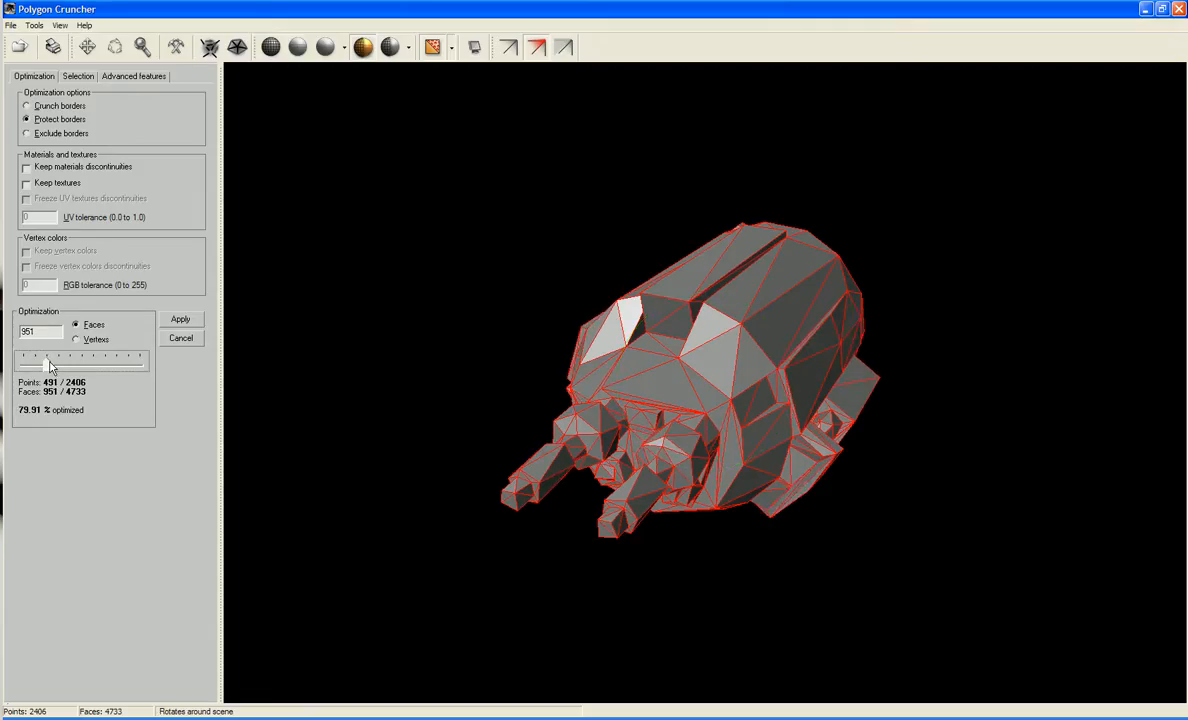
drag(650, 425, 736, 393)
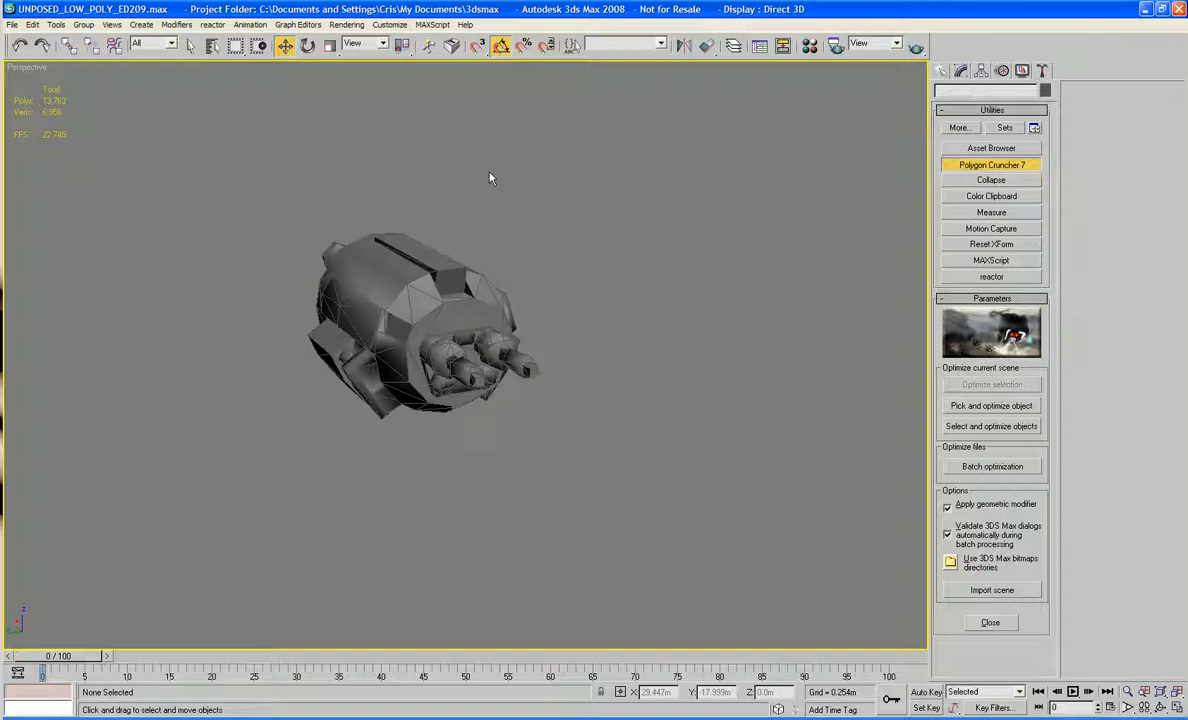
Step: Select the optimized gun H_Gun_L and convert it to an Editable Poly
scroll(390, 302, up, 4)
alt+middle_drag(390, 302, 210, 288)
scroll(460, 328, up, 6)
middle_drag(460, 328, 443, 430)
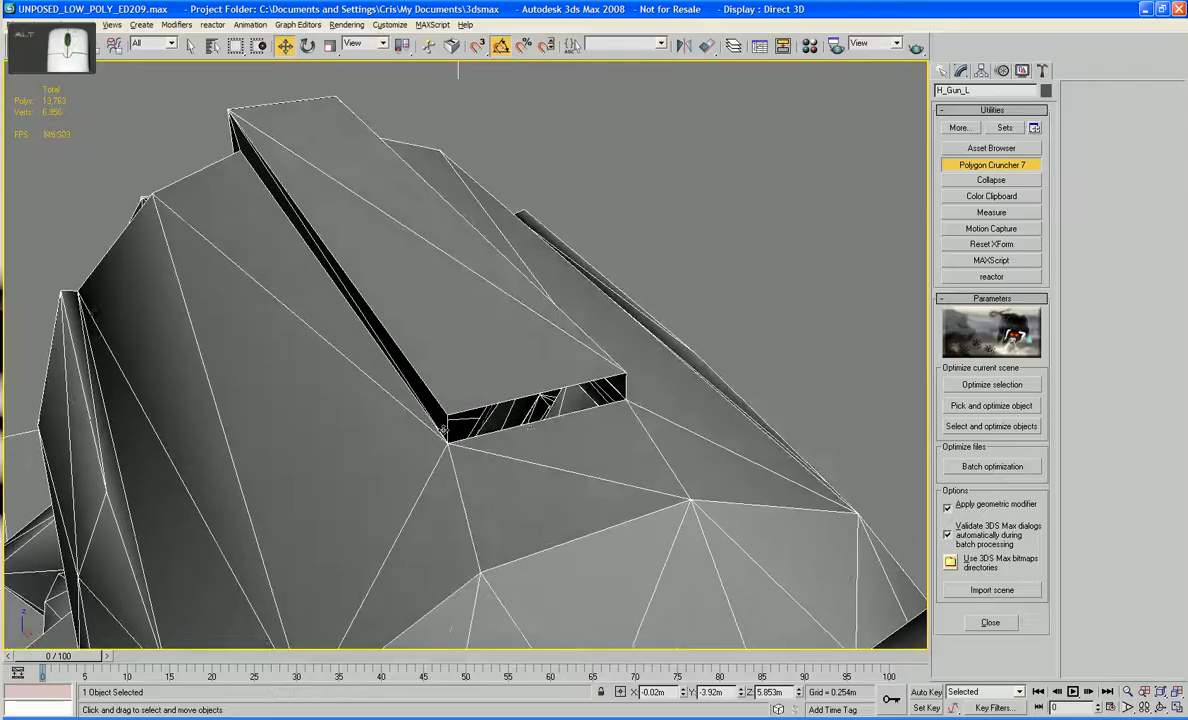
click(959, 72)
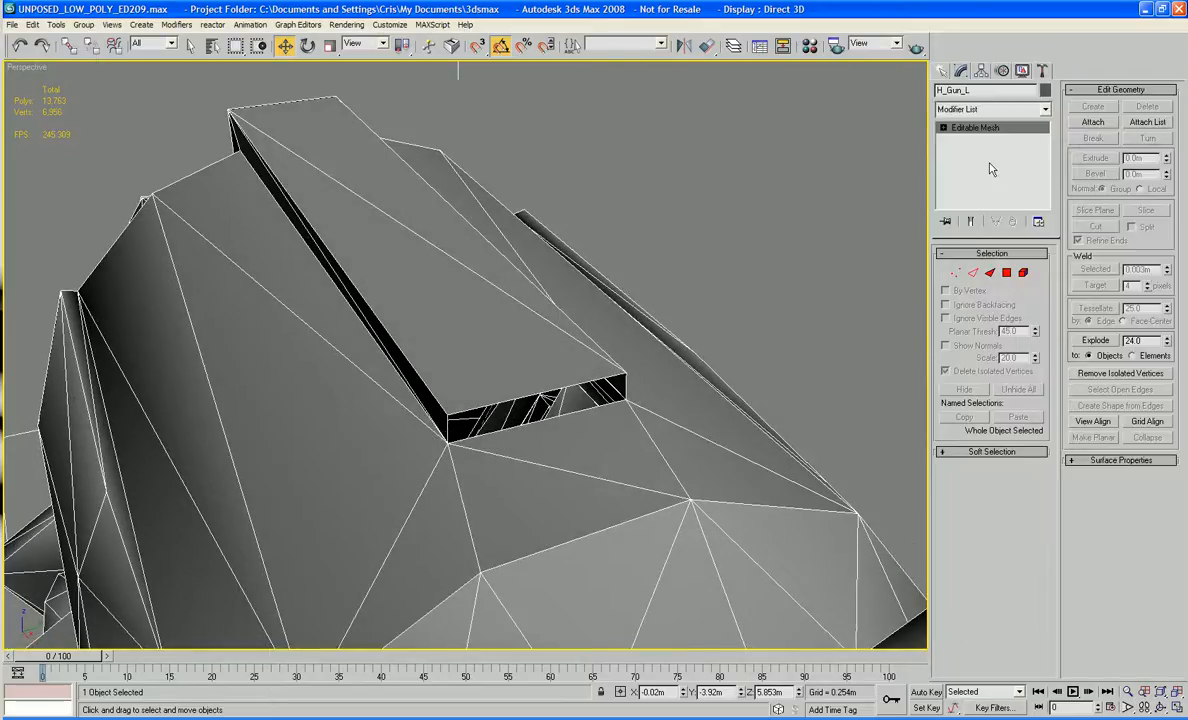
right_click(620, 432)
mouse_move(612, 520)
click(725, 530)
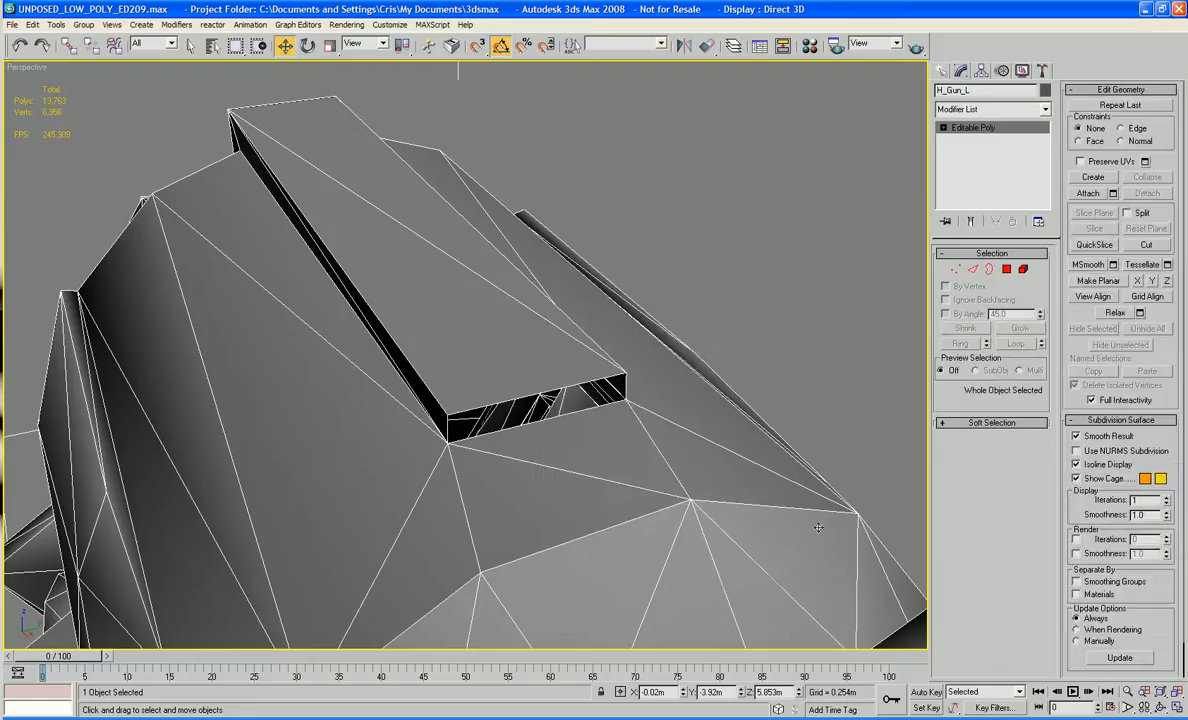
Step: Cap the open rear end of the gun's top rail and cut a diagonal edge across the new face
click(1006, 270)
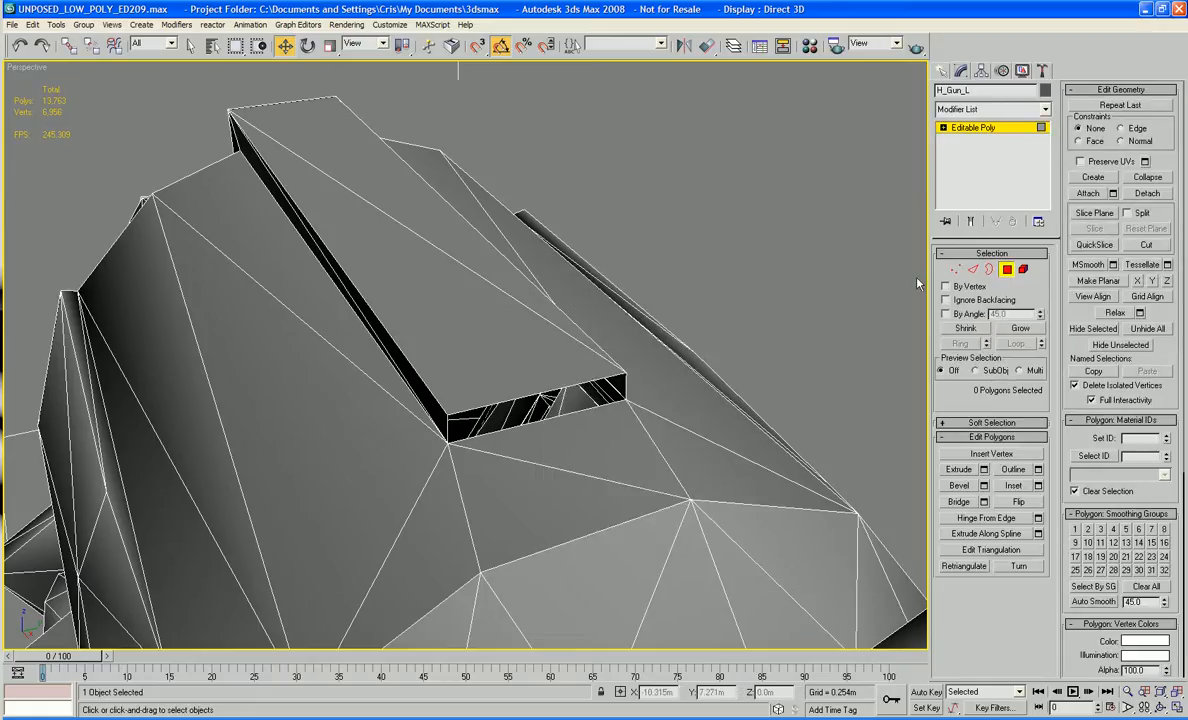
click(990, 271)
click(549, 412)
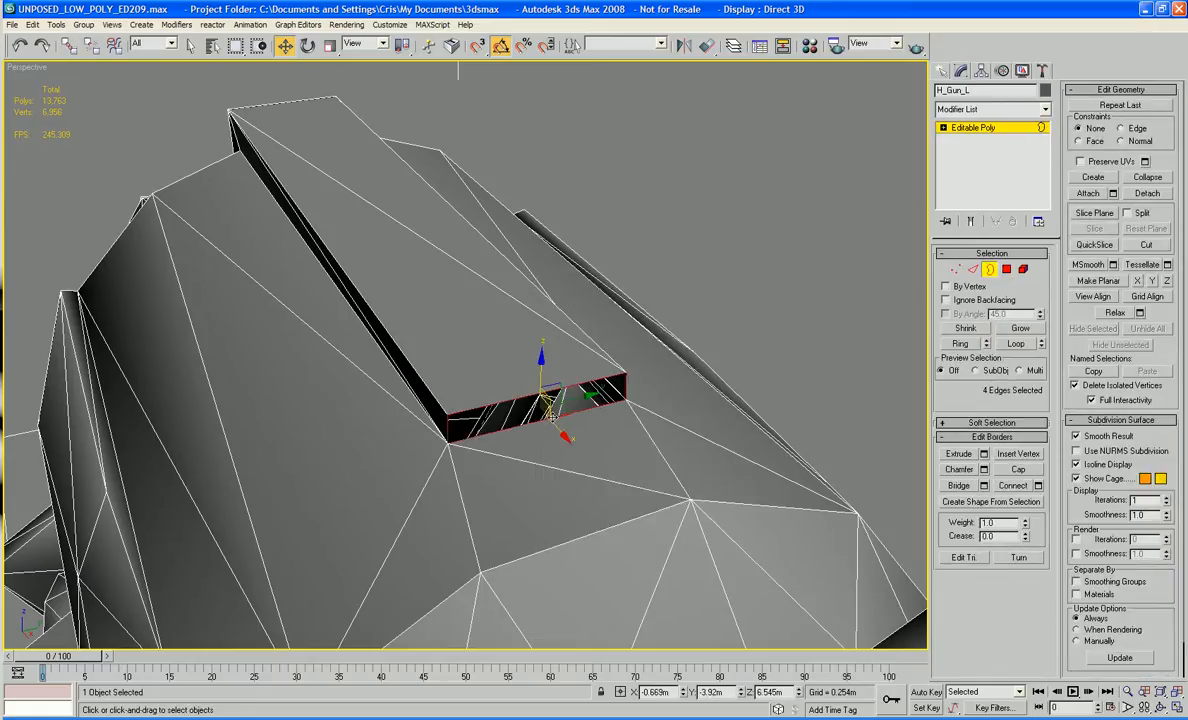
click(1018, 469)
click(1146, 245)
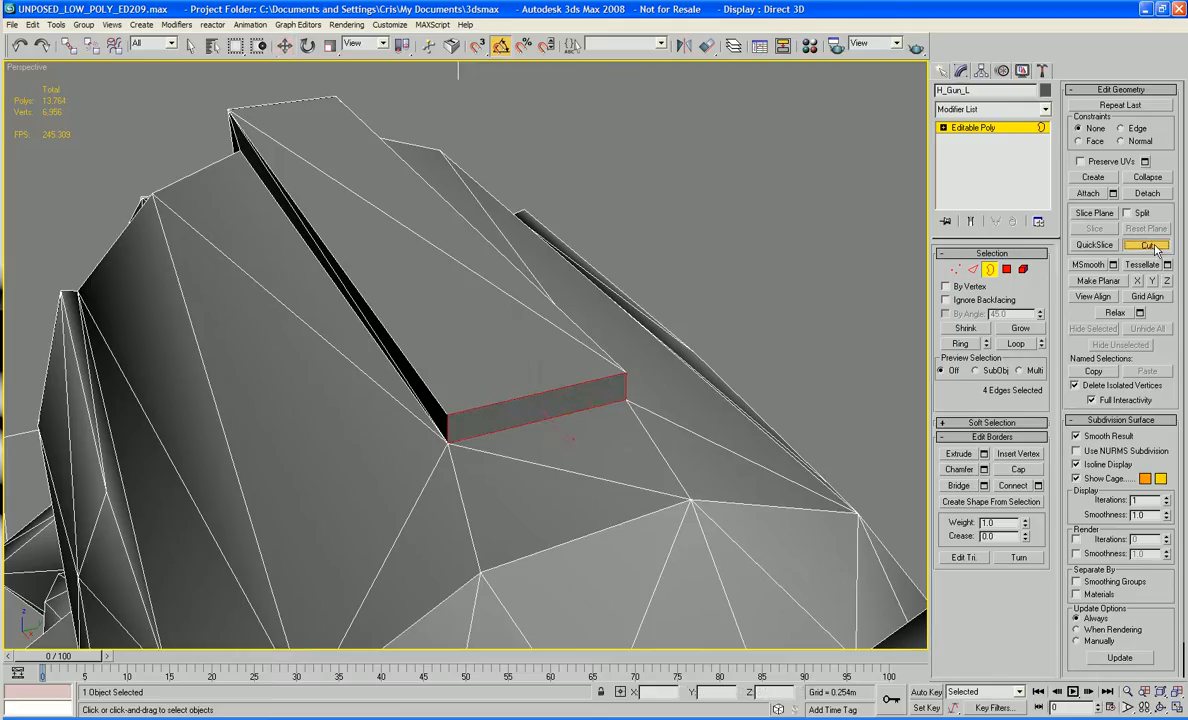
click(624, 397)
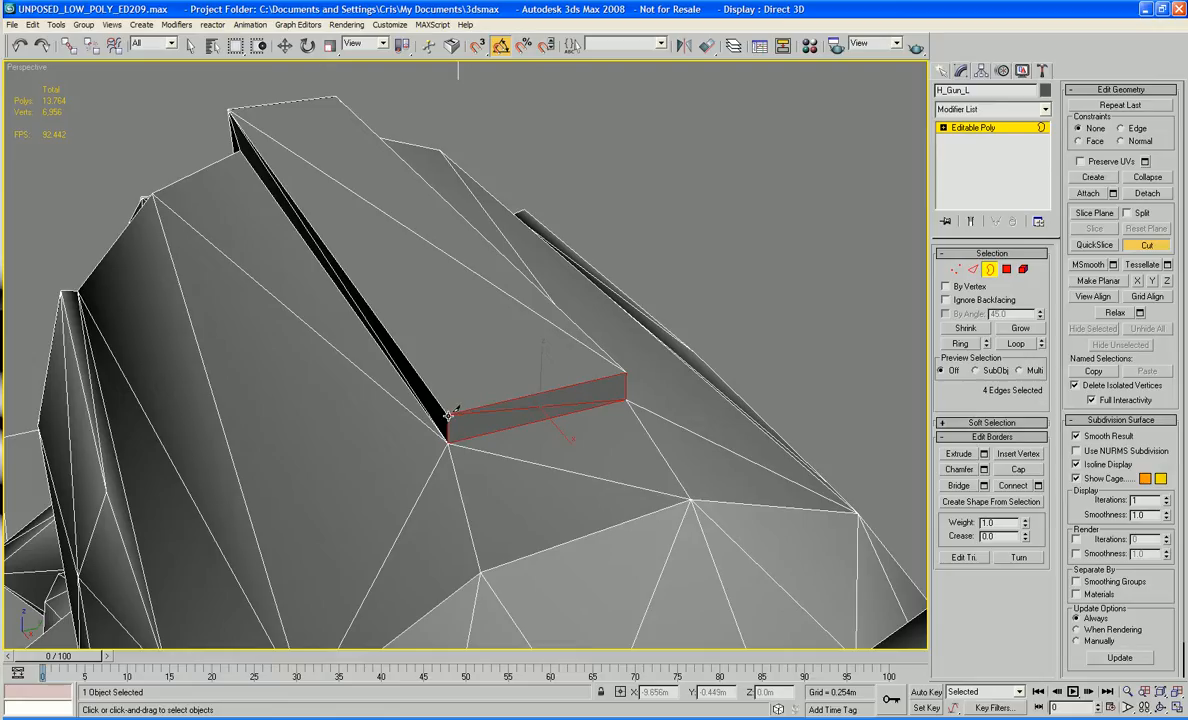
key(w)
click(760, 228)
Step: Examine the optimized gun from the rear and the front for remaining faults, ending border editing
scroll(761, 228, down, 6)
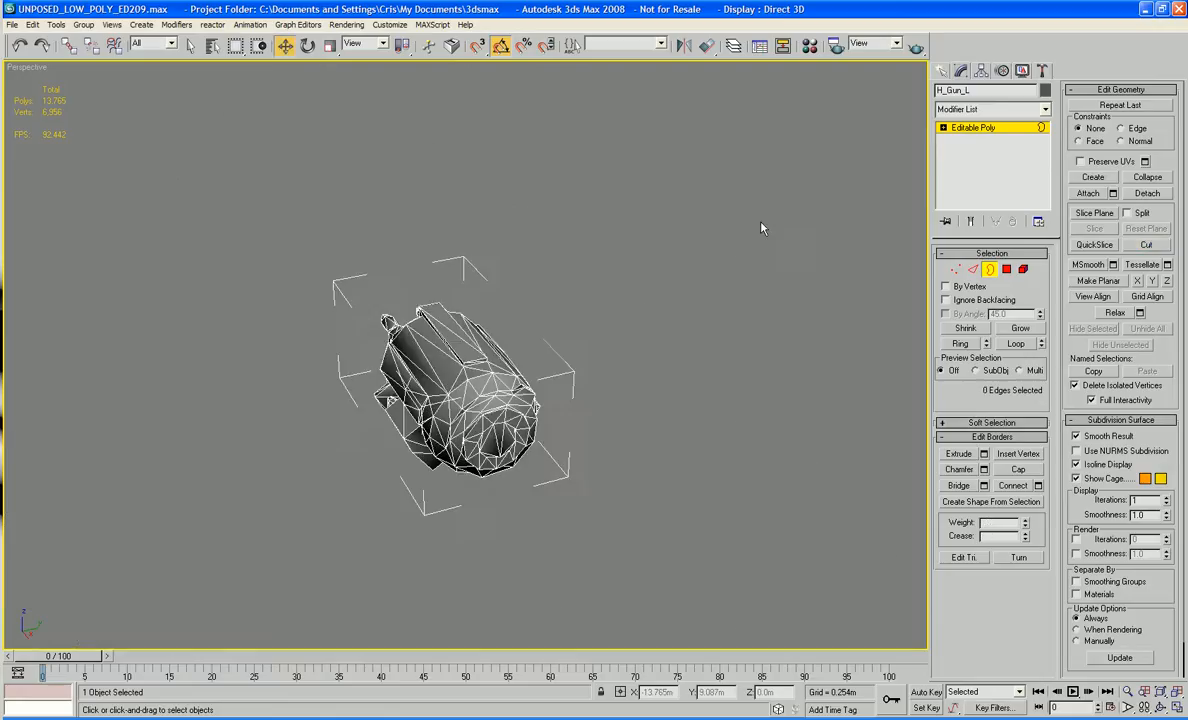
alt+middle_drag(668, 318, 544, 238)
scroll(703, 319, up, 5)
scroll(581, 240, up, 6)
alt+middle_drag(558, 307, 592, 330)
scroll(567, 313, down, 5)
key(3)
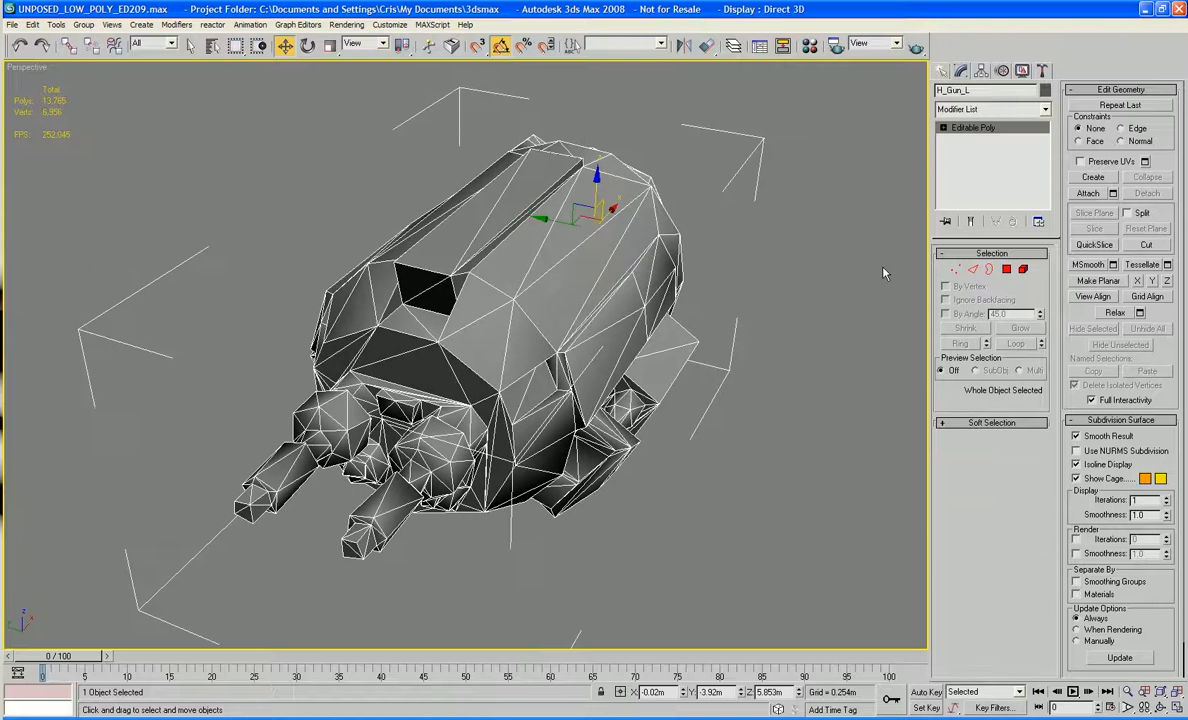
Step: Unhide all the robot's parts to show the gun in the complete model
right_click(847, 264)
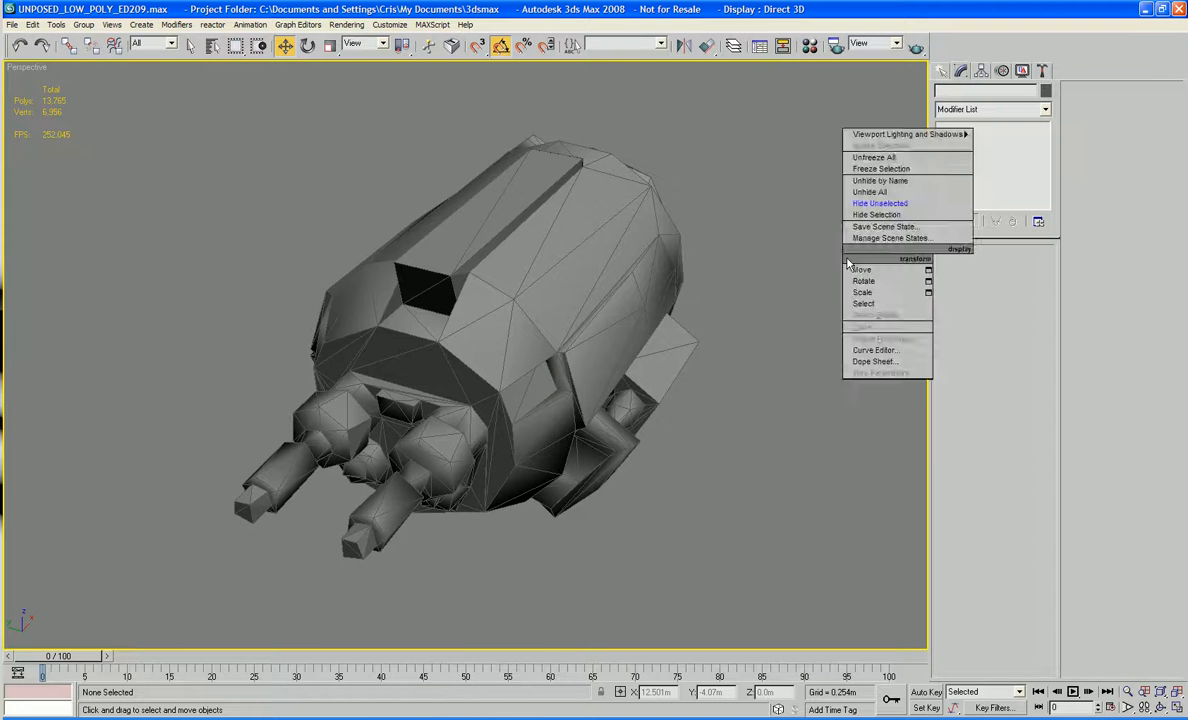
click(877, 201)
scroll(768, 396, down, 5)
alt+middle_drag(772, 400, 727, 334)
Step: Load the gun H_Gun_L into Polygon Cruncher and compute its optimization with borders protected
click(490, 318)
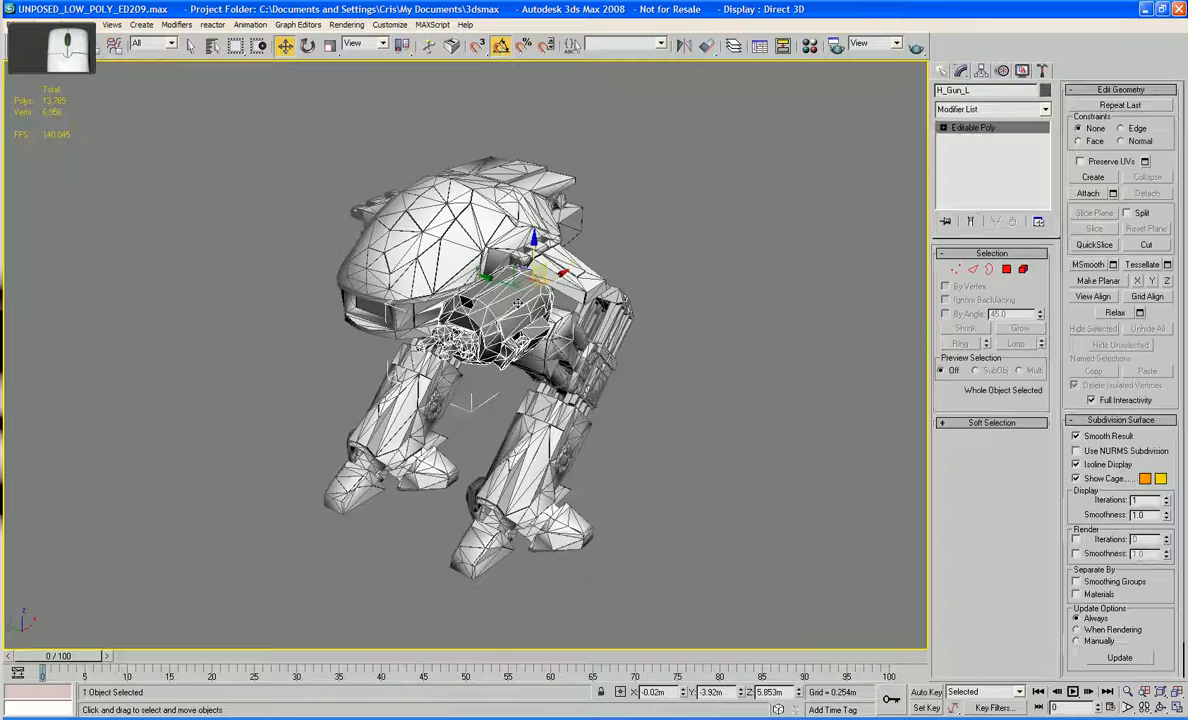
click(1043, 72)
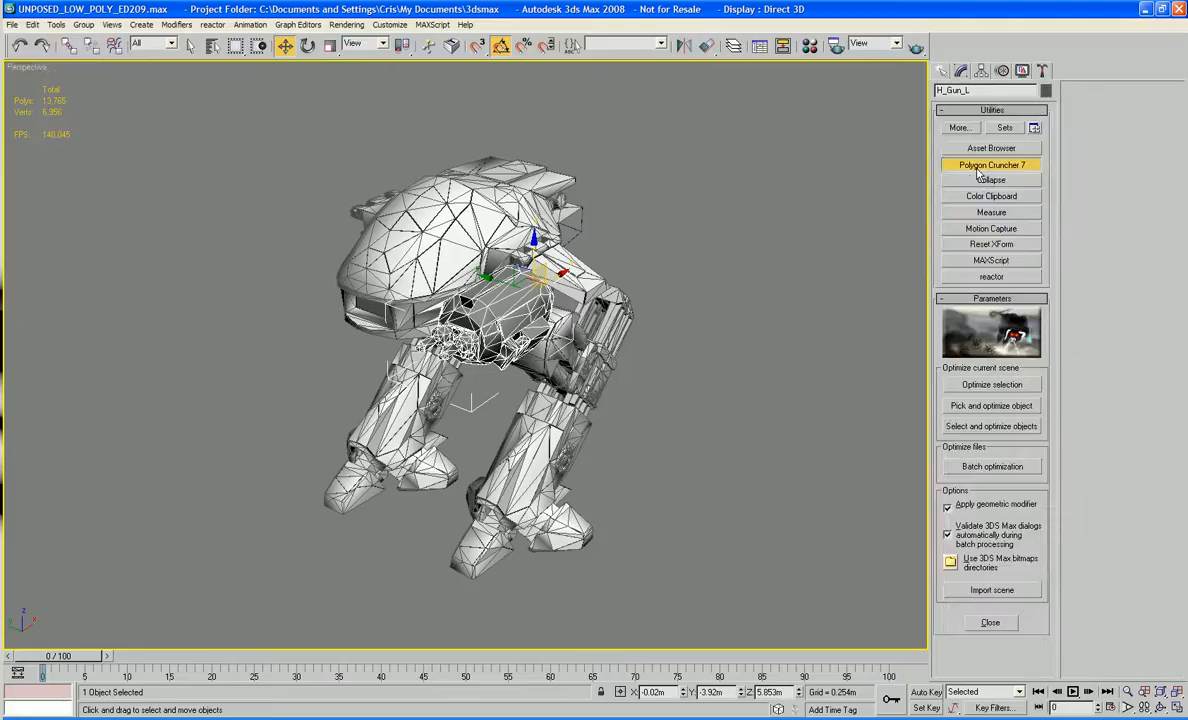
click(960, 384)
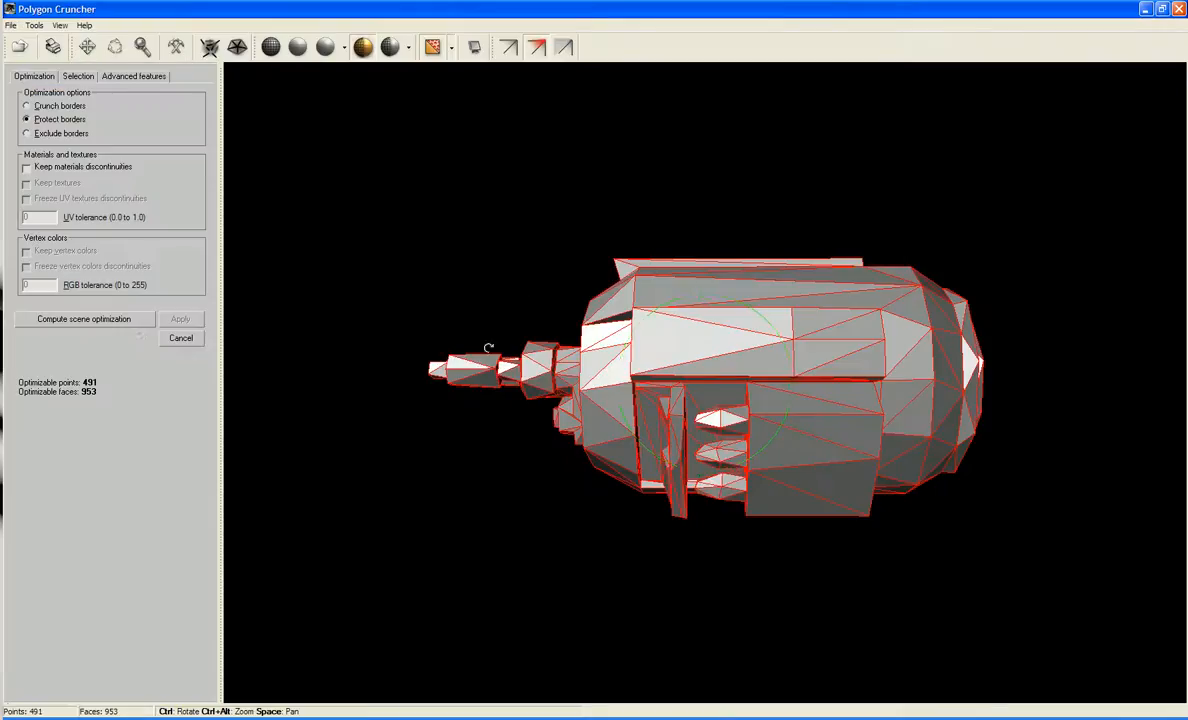
click(123, 318)
Step: Try stronger reductions of the gun, including 763 and 601 faces, and check its shape from the rear and side
drag(663, 339, 575, 382)
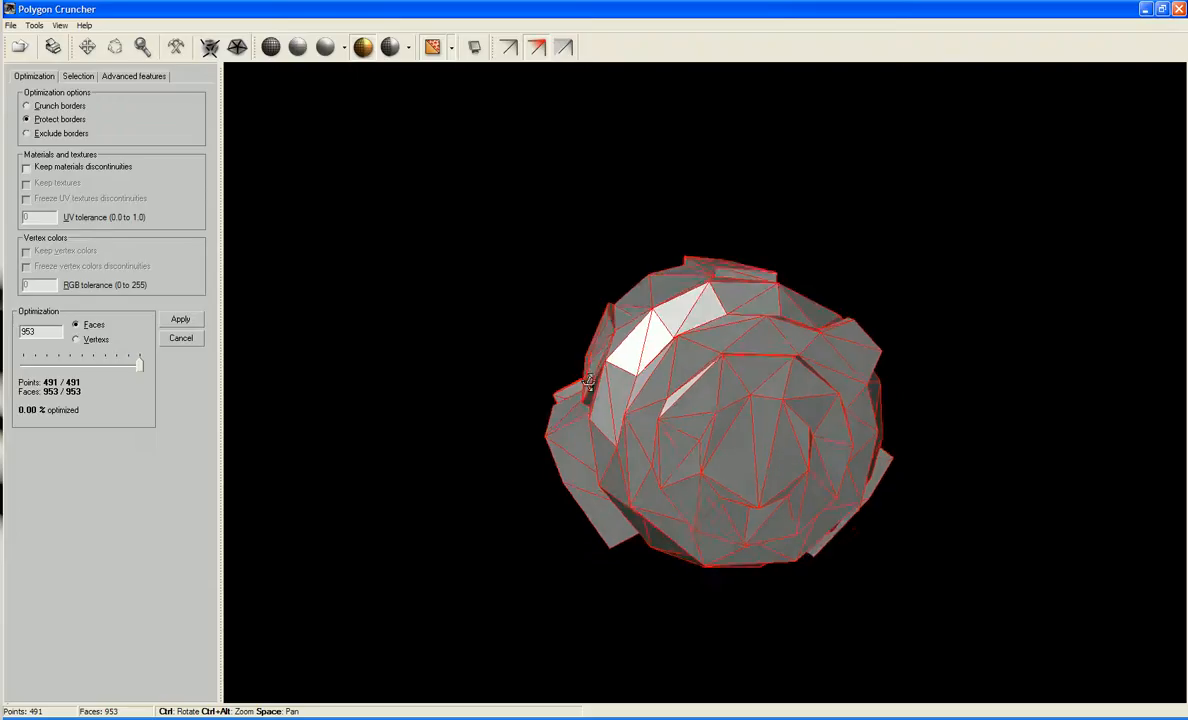
click(134, 368)
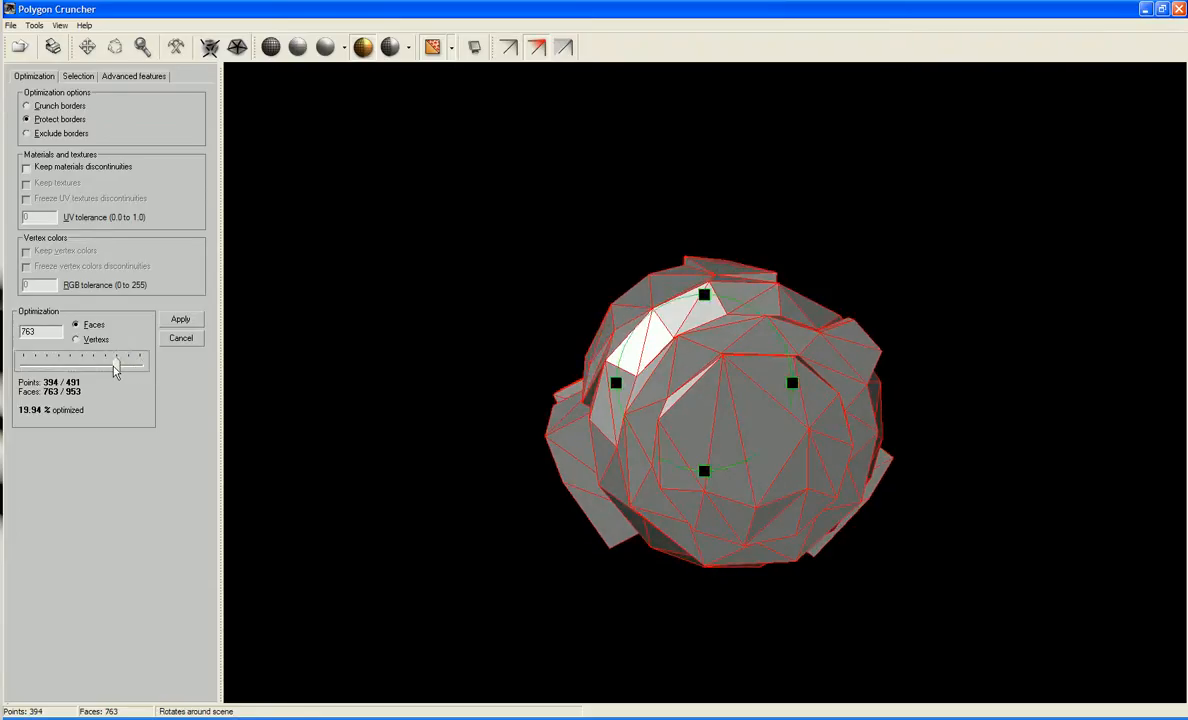
drag(115, 368, 96, 365)
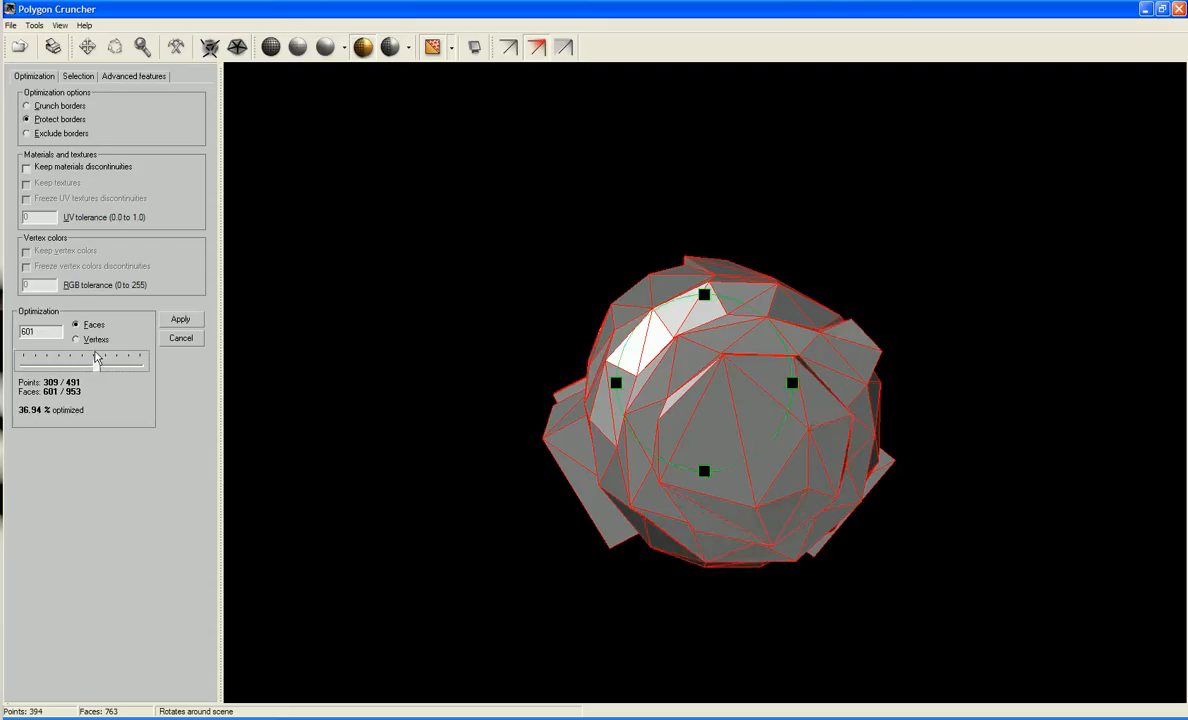
drag(689, 406, 921, 380)
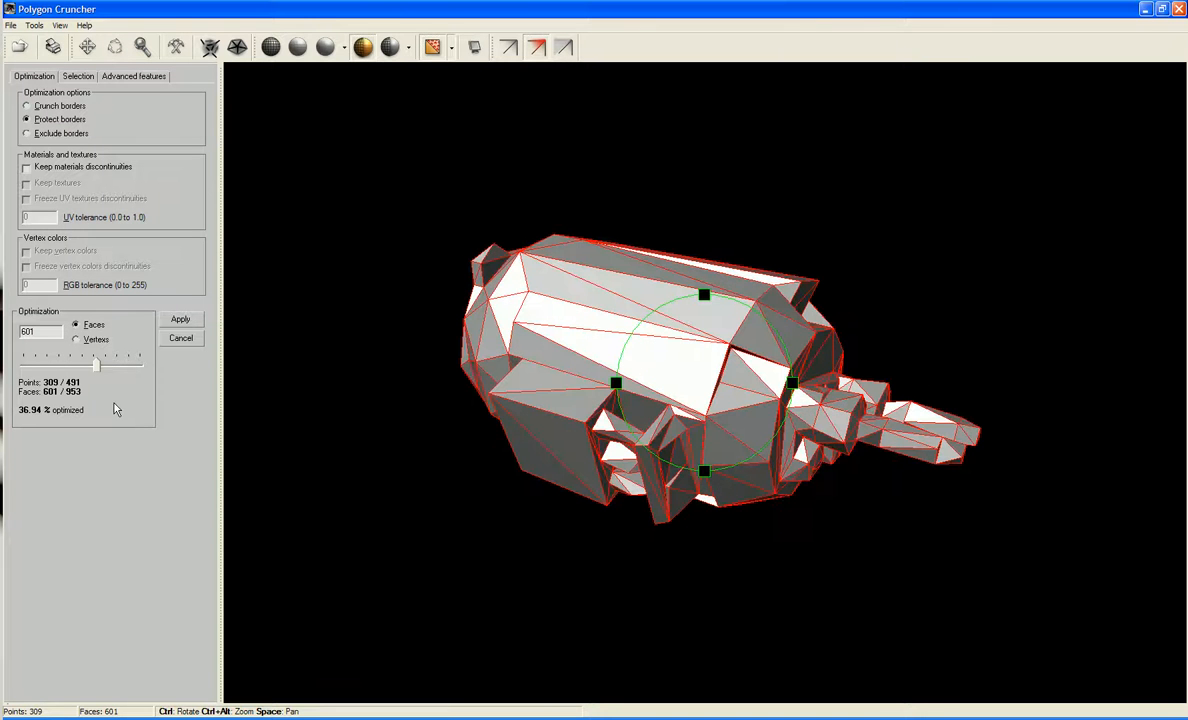
drag(97, 372, 73, 364)
Step: Set the gun's optimization to 935 faces and apply it to the scene
drag(62, 363, 138, 368)
key(ctrl)
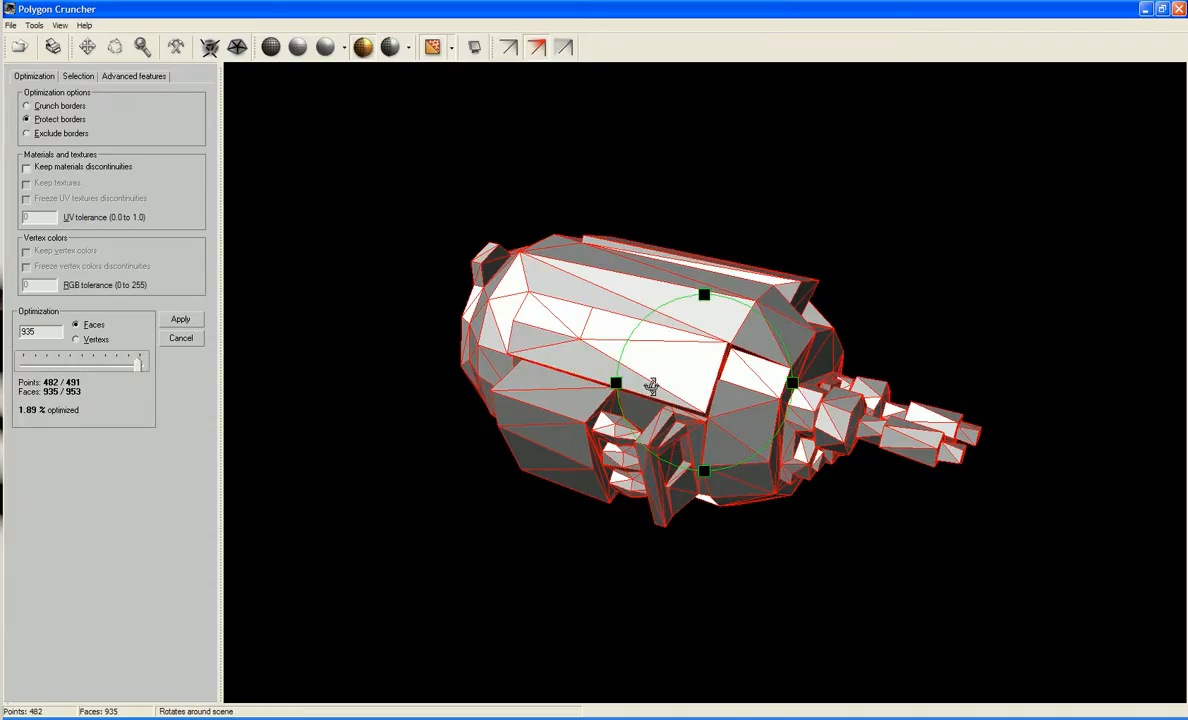
drag(651, 387, 574, 377)
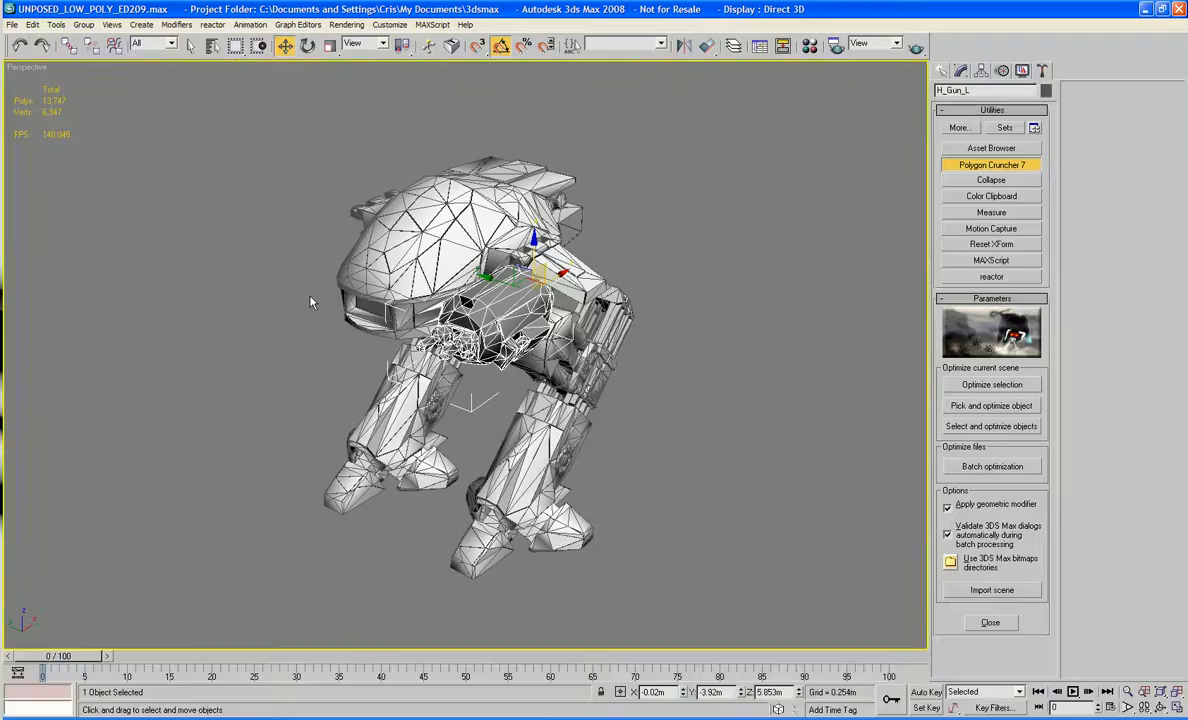
Step: Assign the 03 - Default material to the optimized gun
key(z)
alt+middle_drag(324, 363, 374, 355)
scroll(374, 355, up, 3)
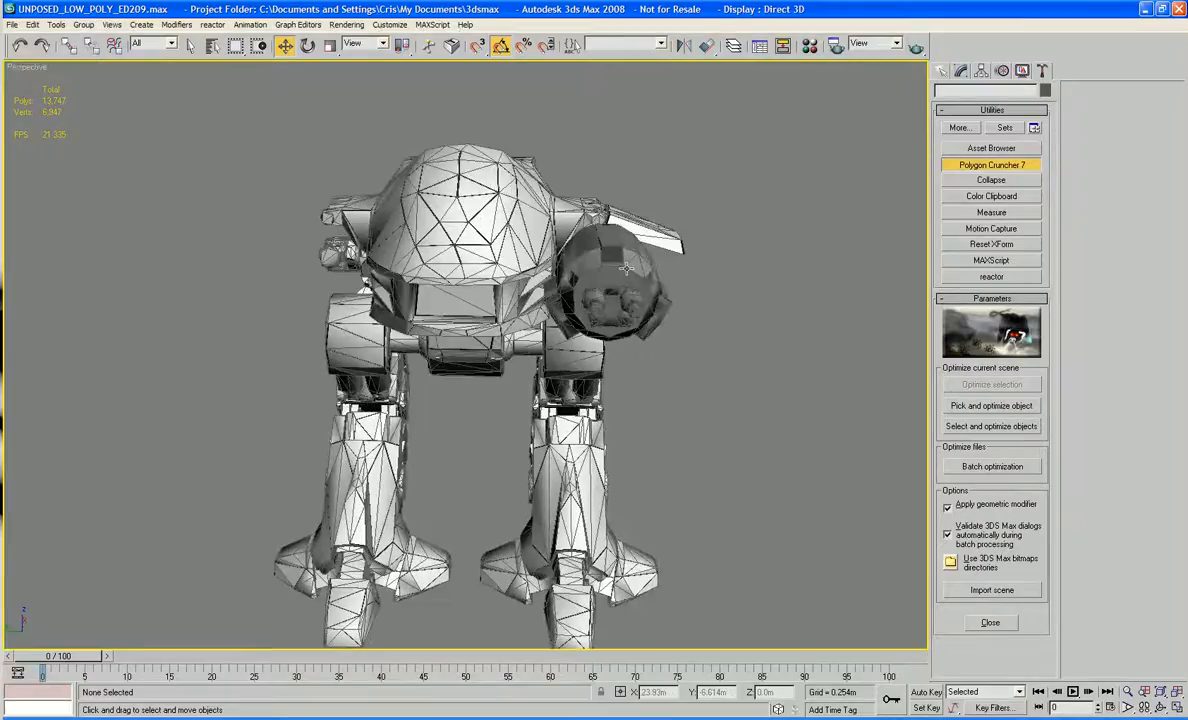
key(m)
drag(857, 103, 640, 263)
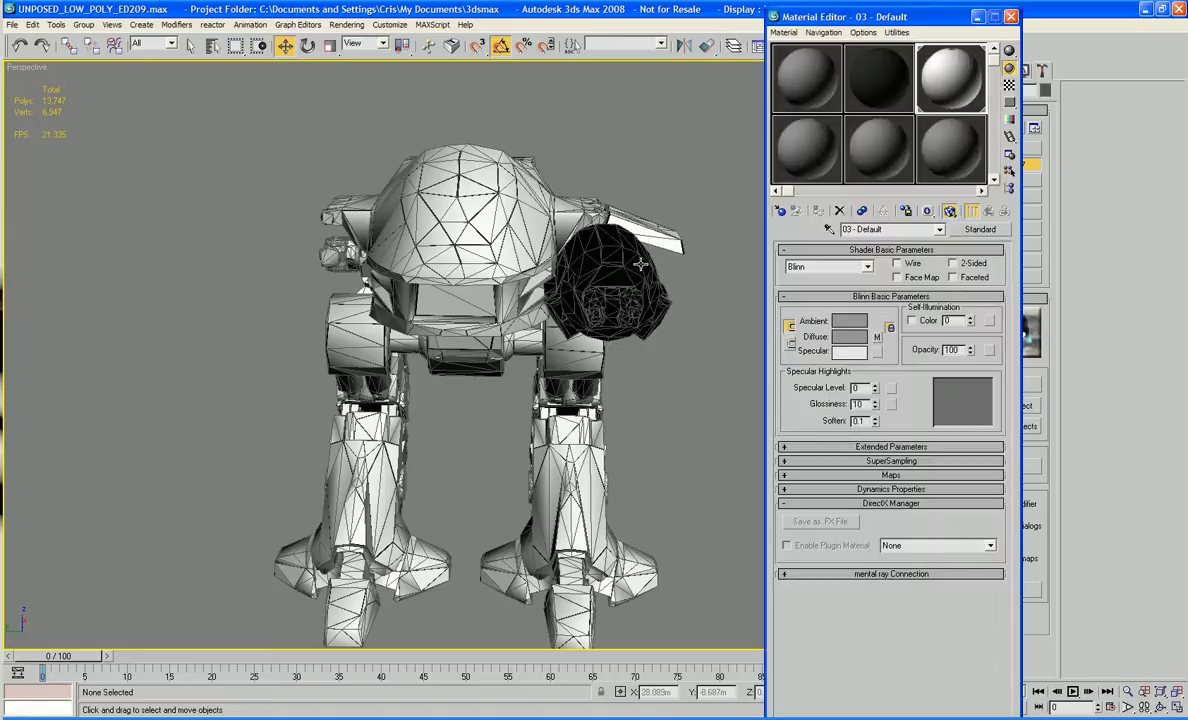
click(1011, 17)
Step: Add a UVW Map modifier to the gun H_Gun_L and set its mapping type to Face
click(598, 232)
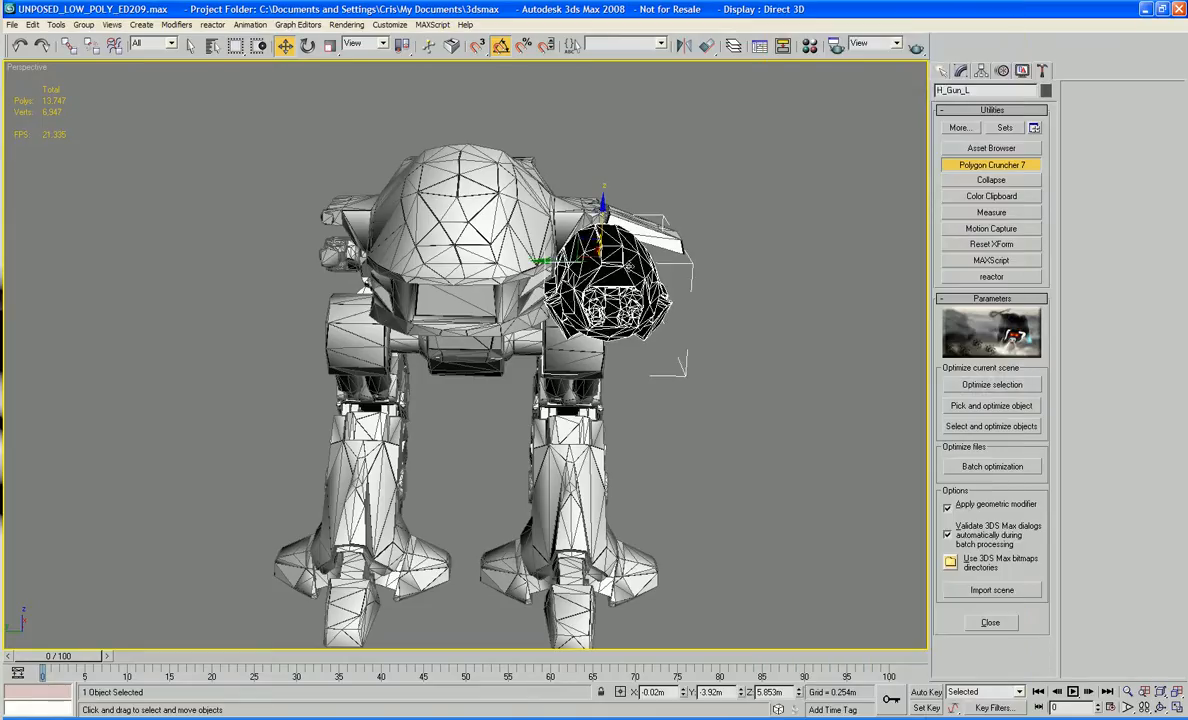
click(960, 70)
click(990, 108)
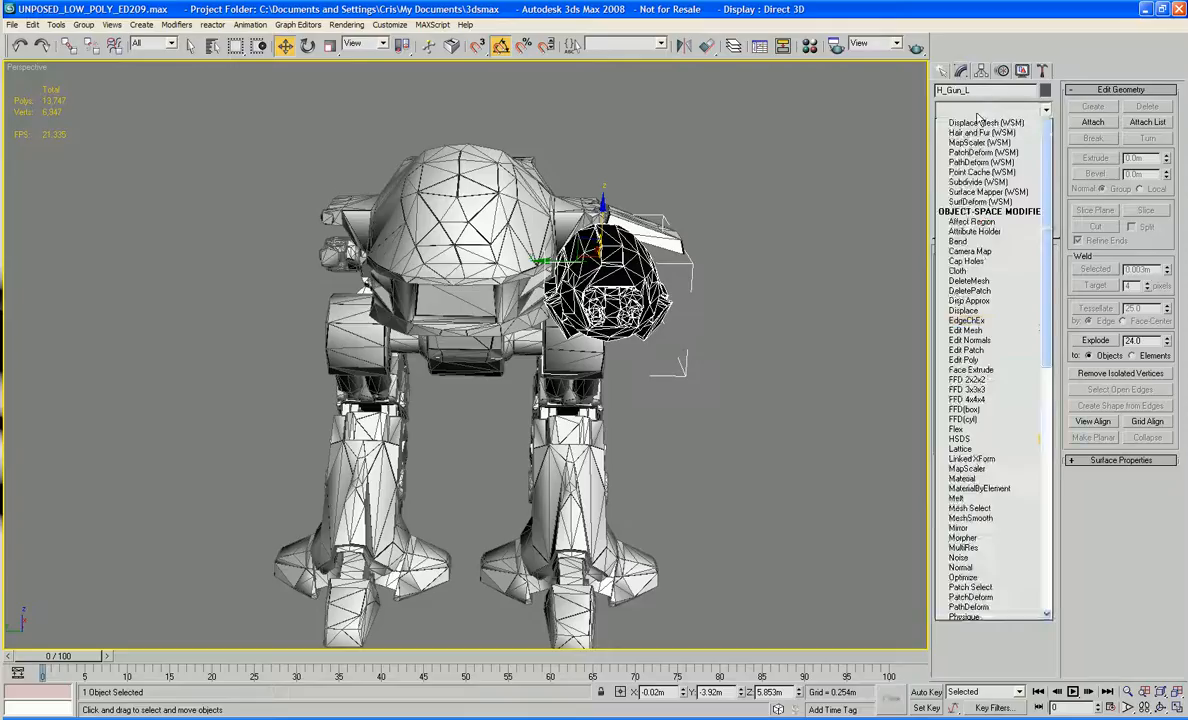
scroll(955, 415, up, 5)
scroll(955, 415, down, 20)
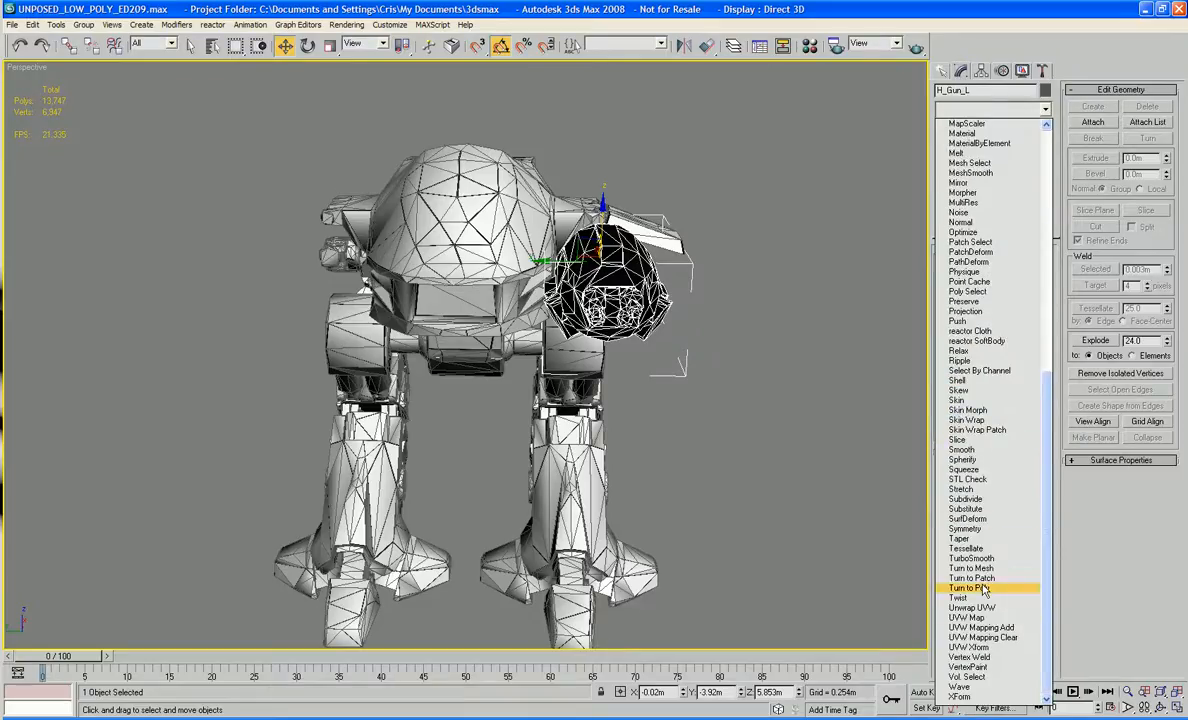
click(980, 627)
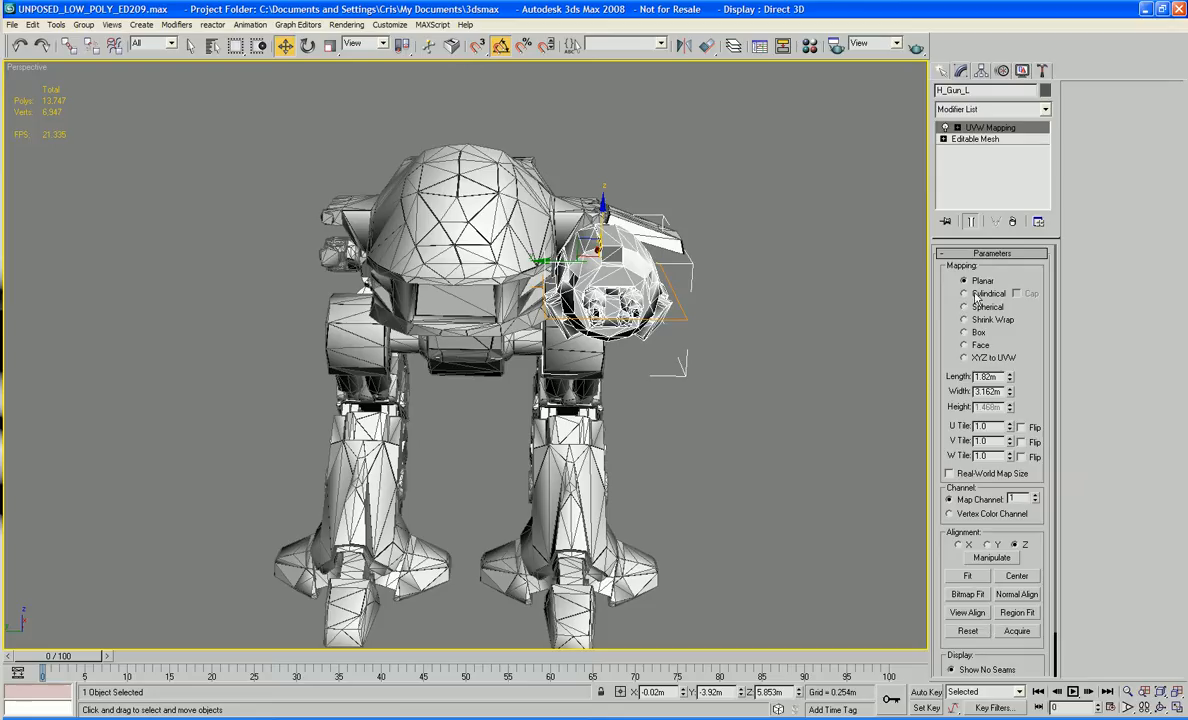
click(965, 345)
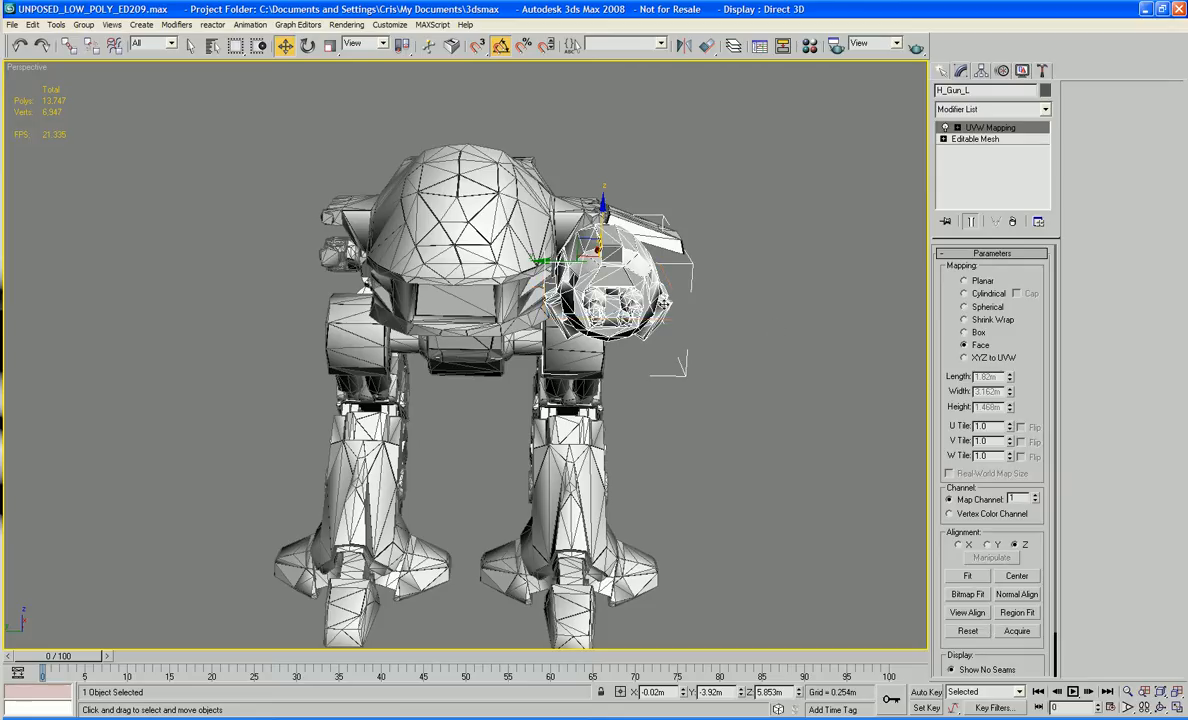
Step: Convert the mapped gun to an Editable Poly and deselect it
right_click(626, 284)
mouse_move(662, 419)
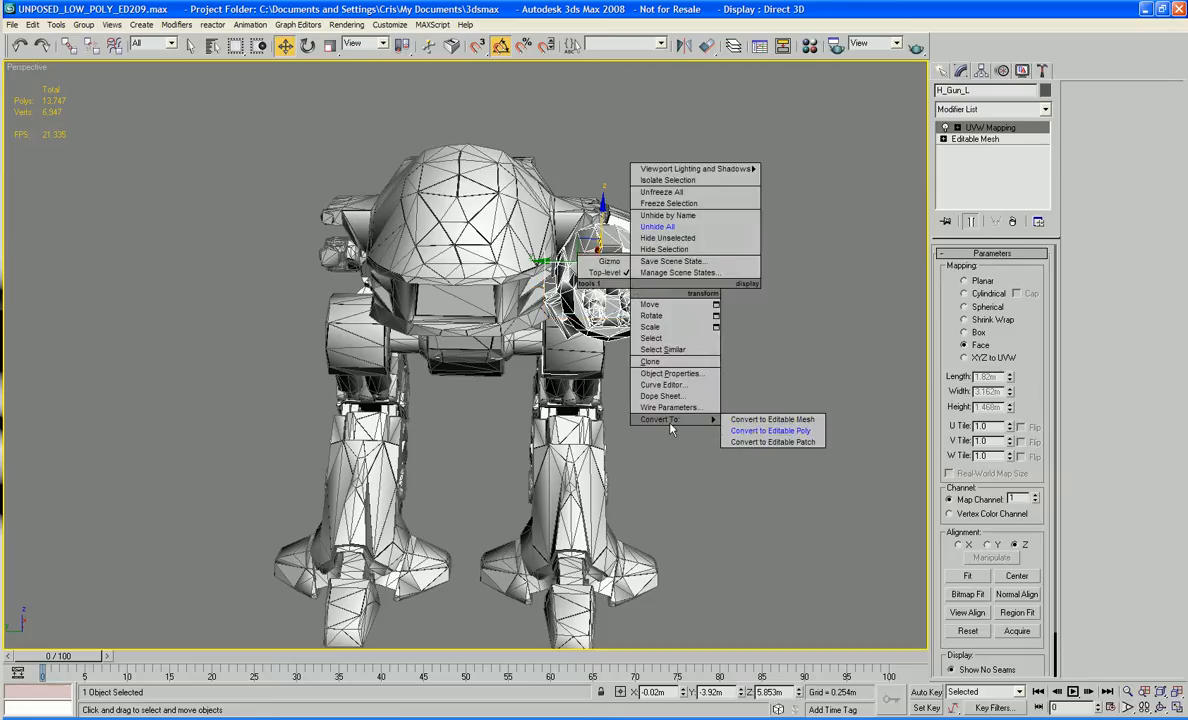
click(762, 431)
click(763, 383)
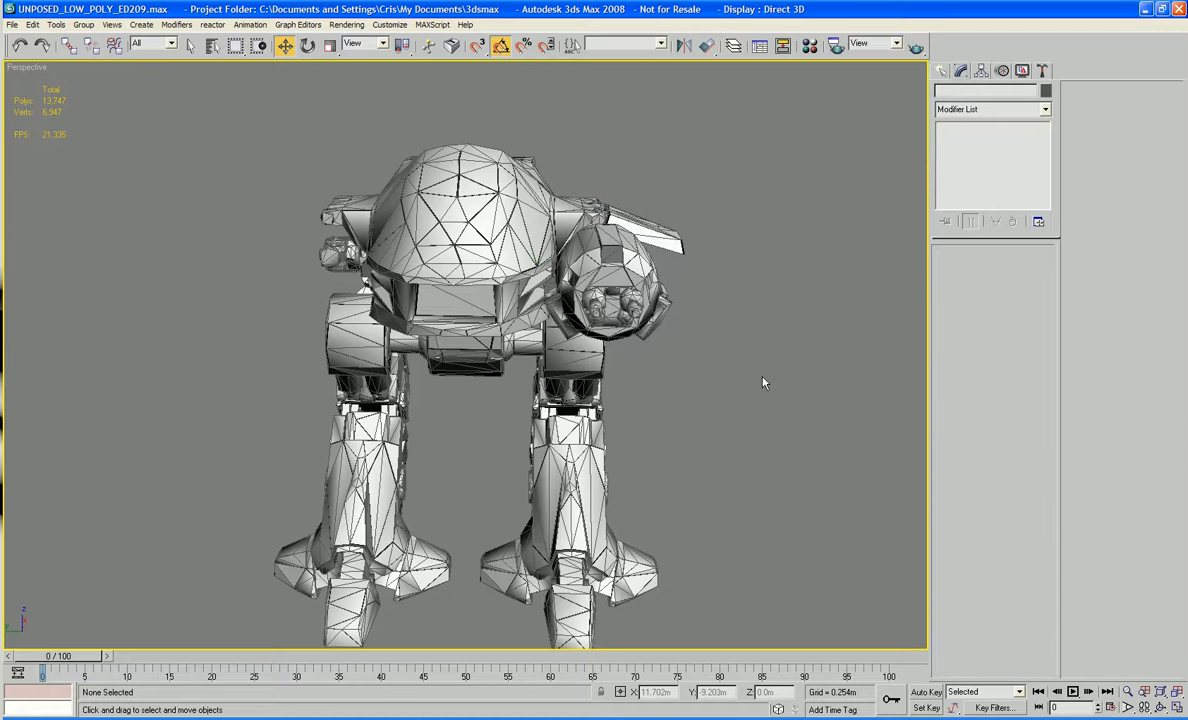
Step: Examine the complete robot with the new gun from the front and the rear
key(F4)
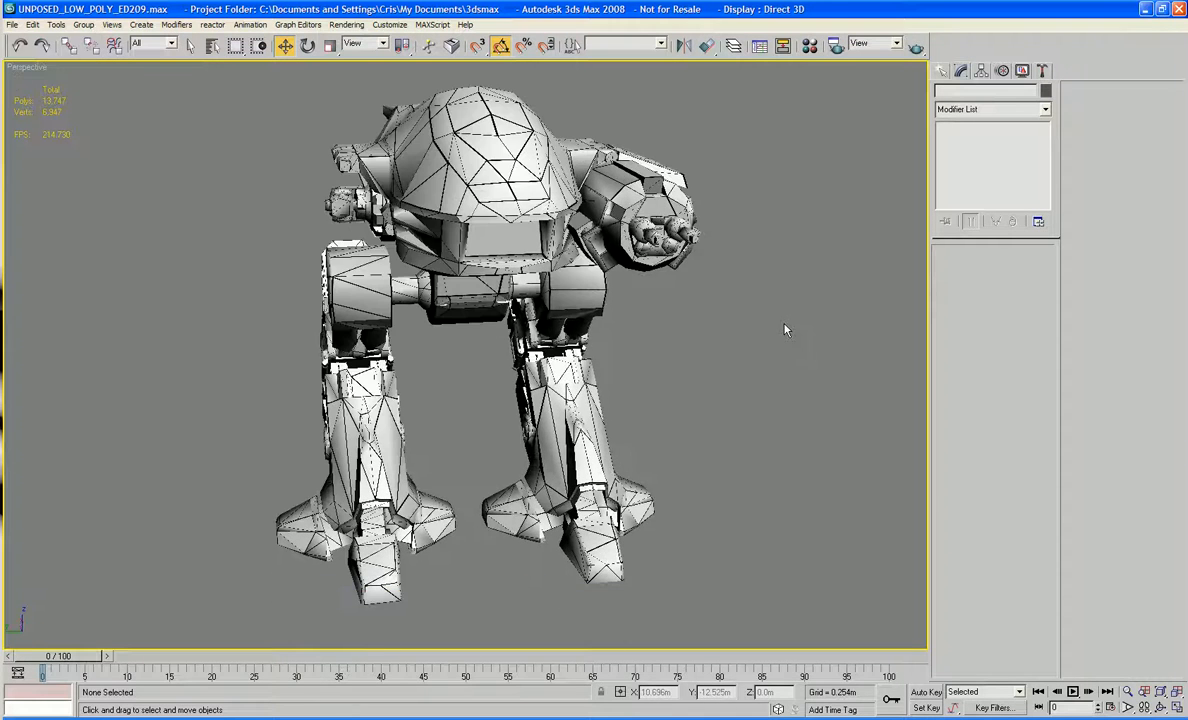
scroll(785, 330, down, 3)
scroll(785, 330, up, 3)
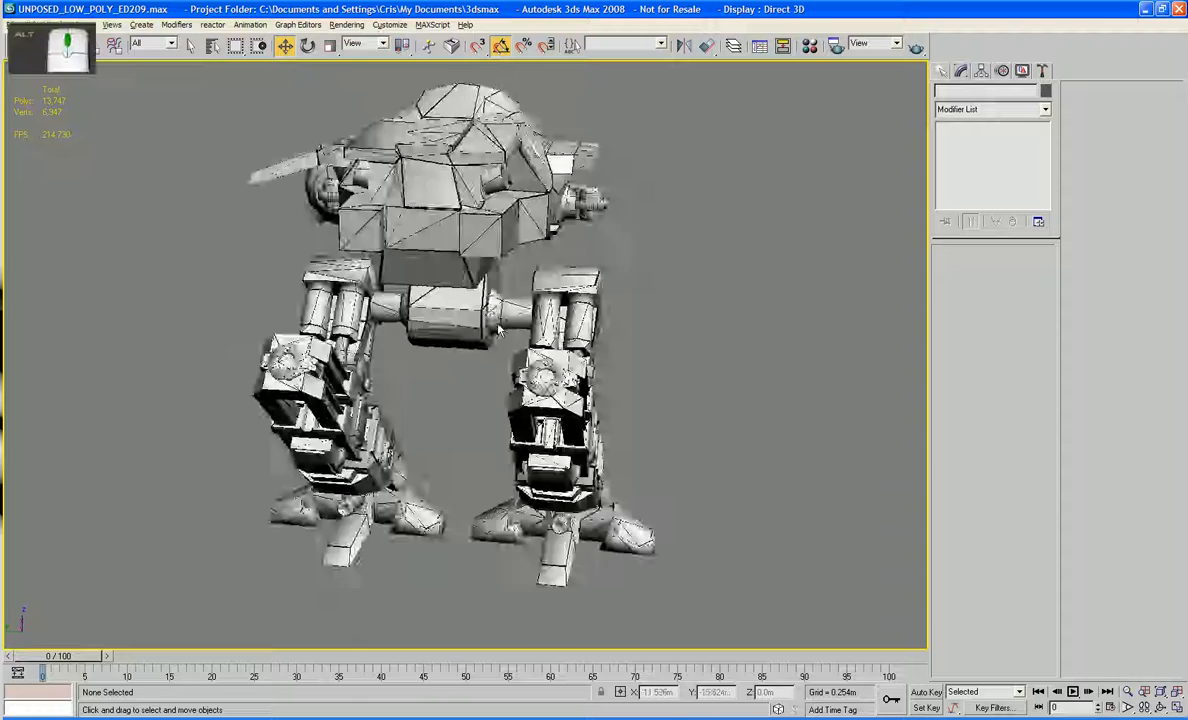